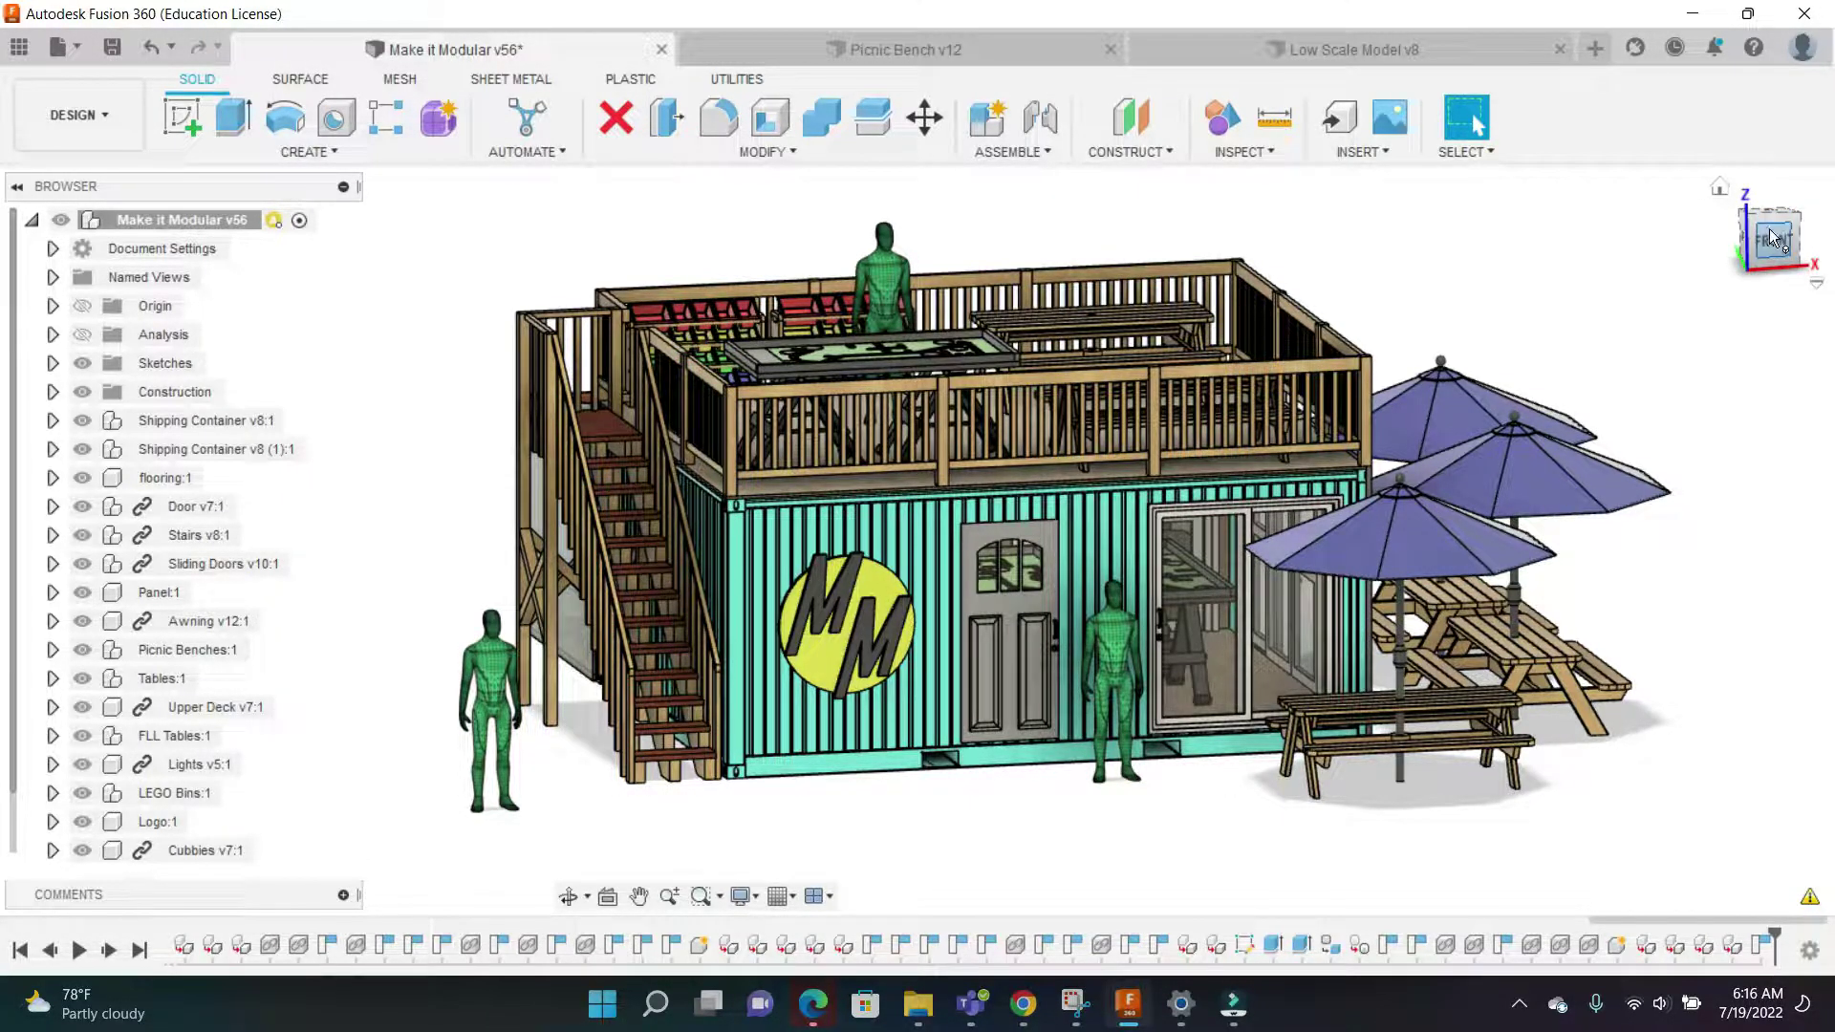
Examine the container building's exterior from the front and the stair side, including the roof deck
{"action": "mouse_move", "coordinate": [1759, 235]}
{"action": "left_mouse_down"}
{"action": "mouse_move", "coordinate": [1709, 238]}
{"action": "mouse_move", "coordinate": [1806, 250]}
{"action": "left_mouse_up"}
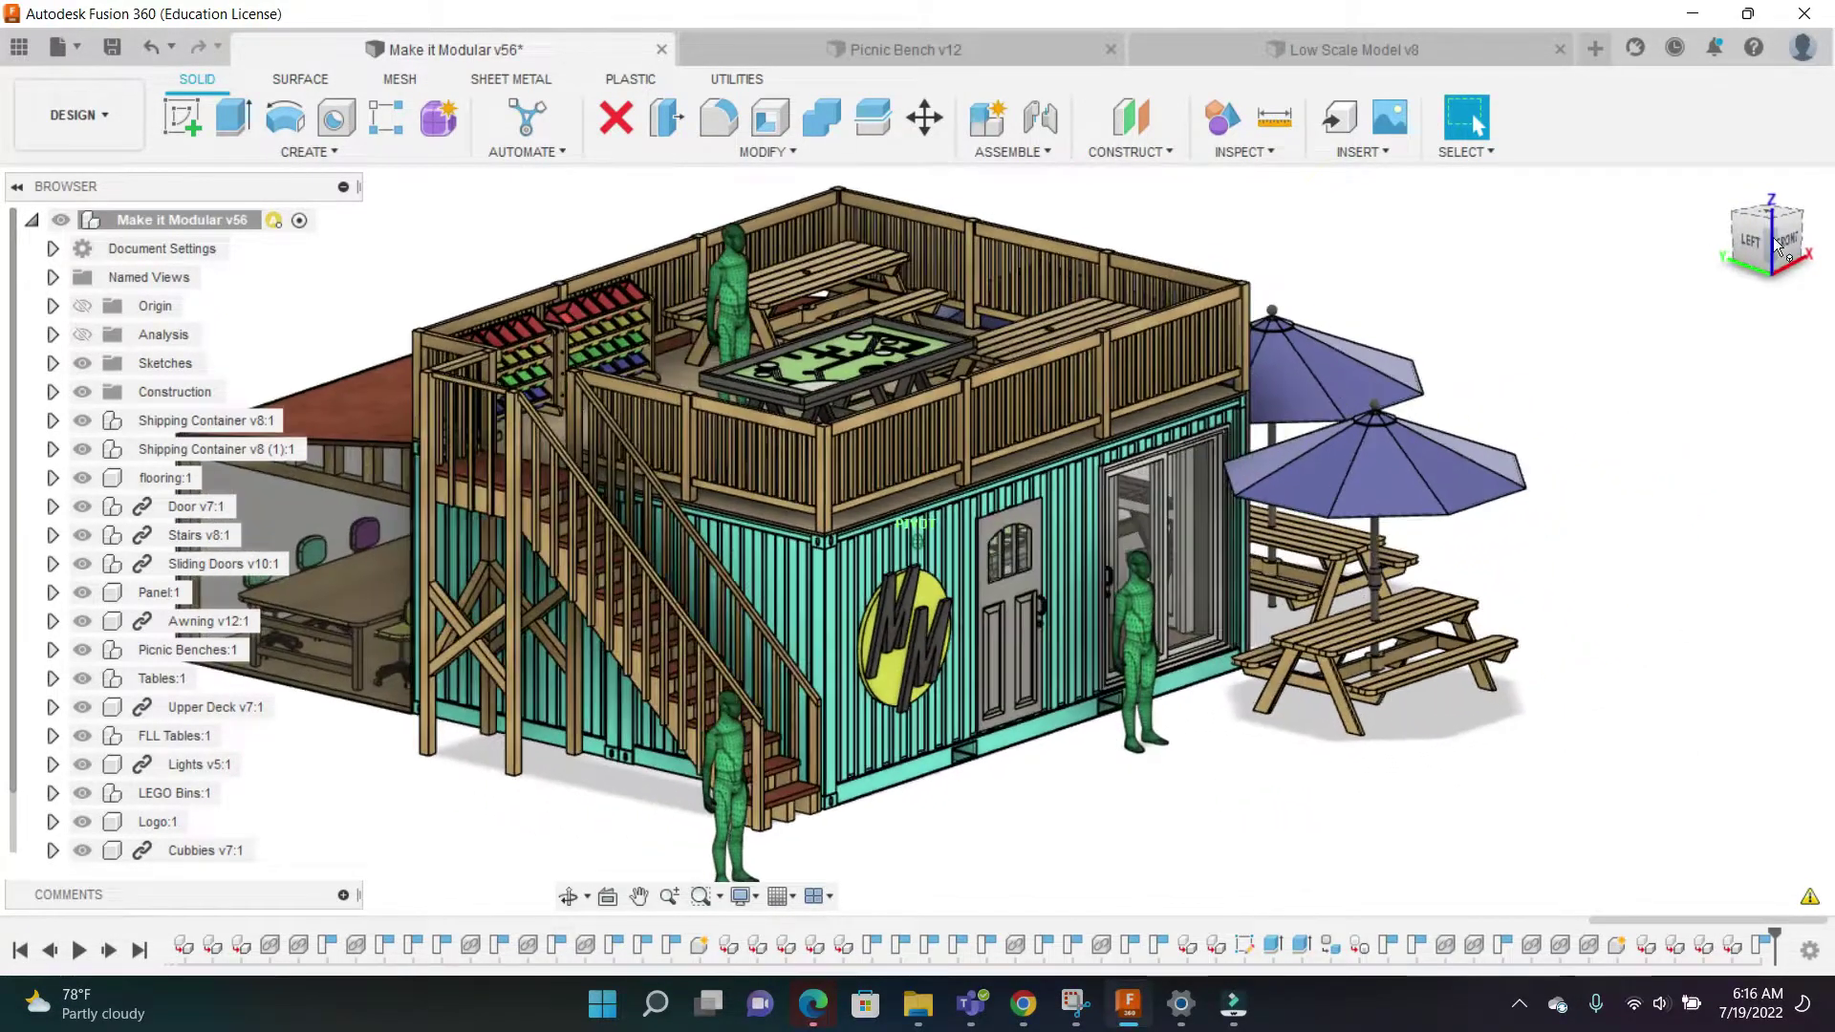
{"action": "scroll", "coordinate": [1064, 238], "scroll_direction": "down", "scroll_amount": 1}
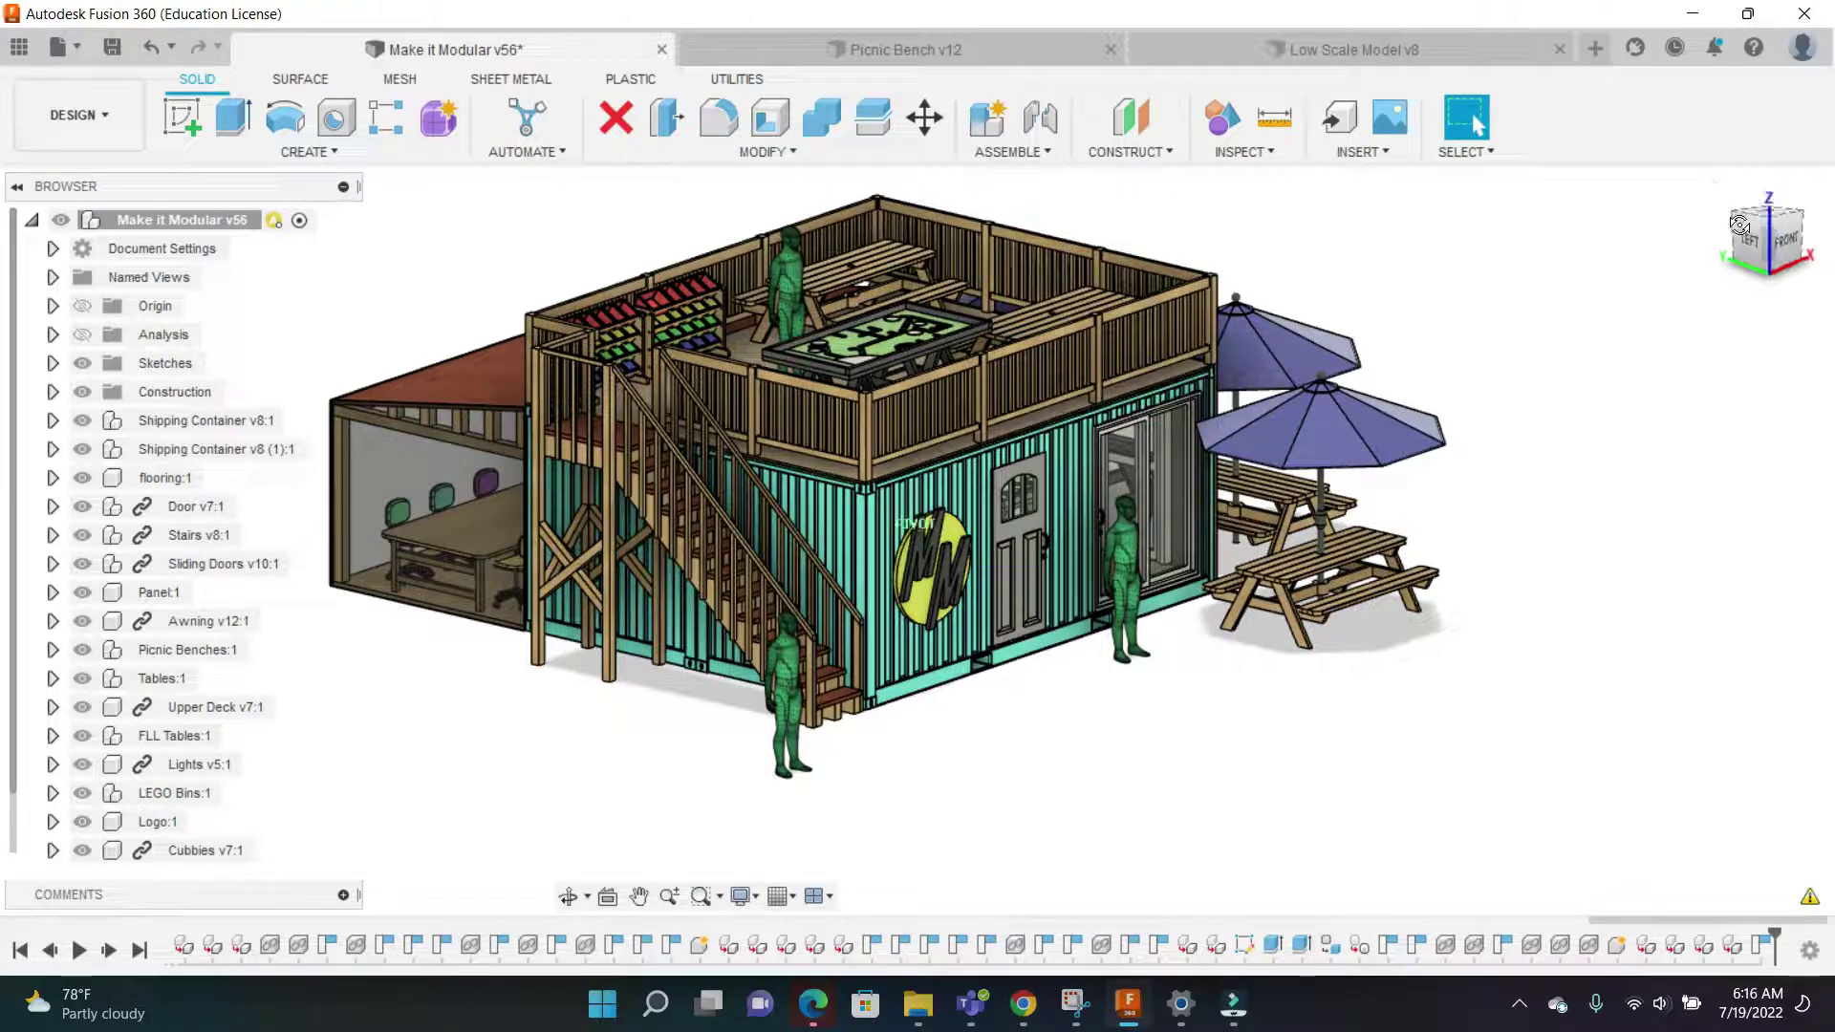
{"action": "left_click_drag", "start_coordinate": [1763, 226], "coordinate": [1706, 228]}
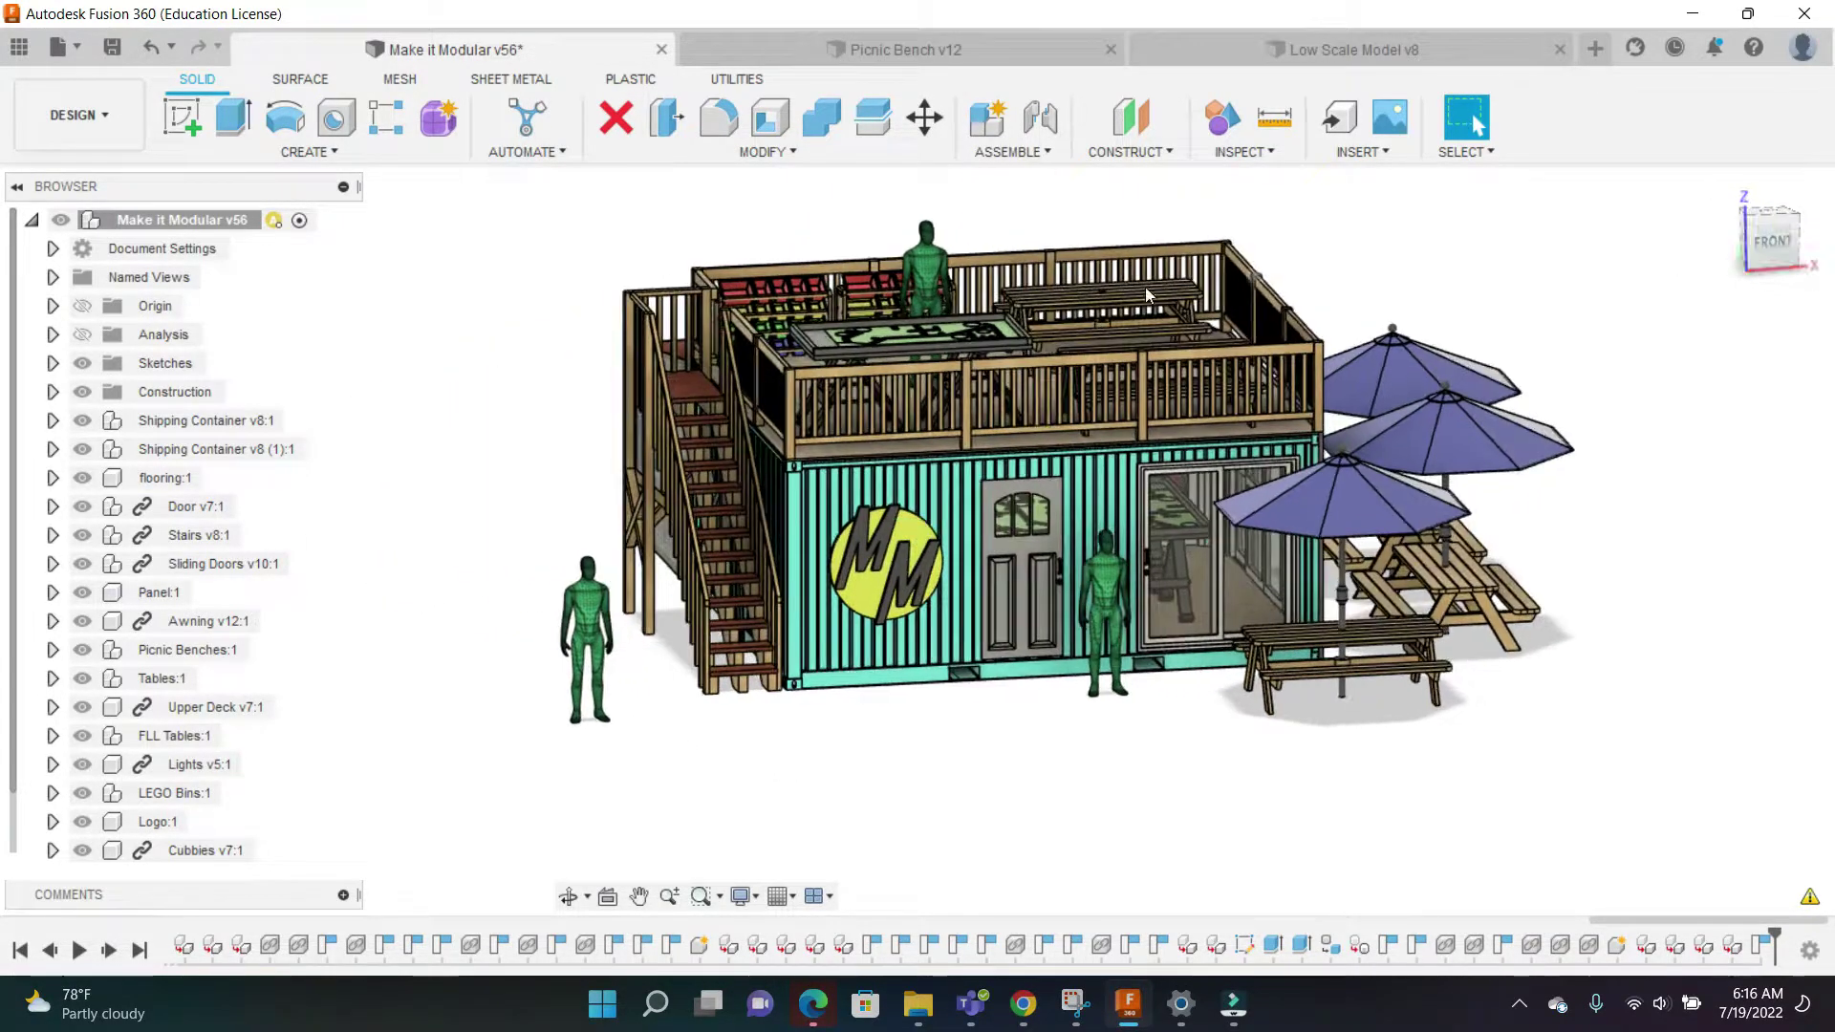
{"action": "scroll", "coordinate": [517, 275], "scroll_direction": "up", "scroll_amount": 2}
{"action": "scroll", "coordinate": [506, 270], "scroll_direction": "down", "scroll_amount": 3}
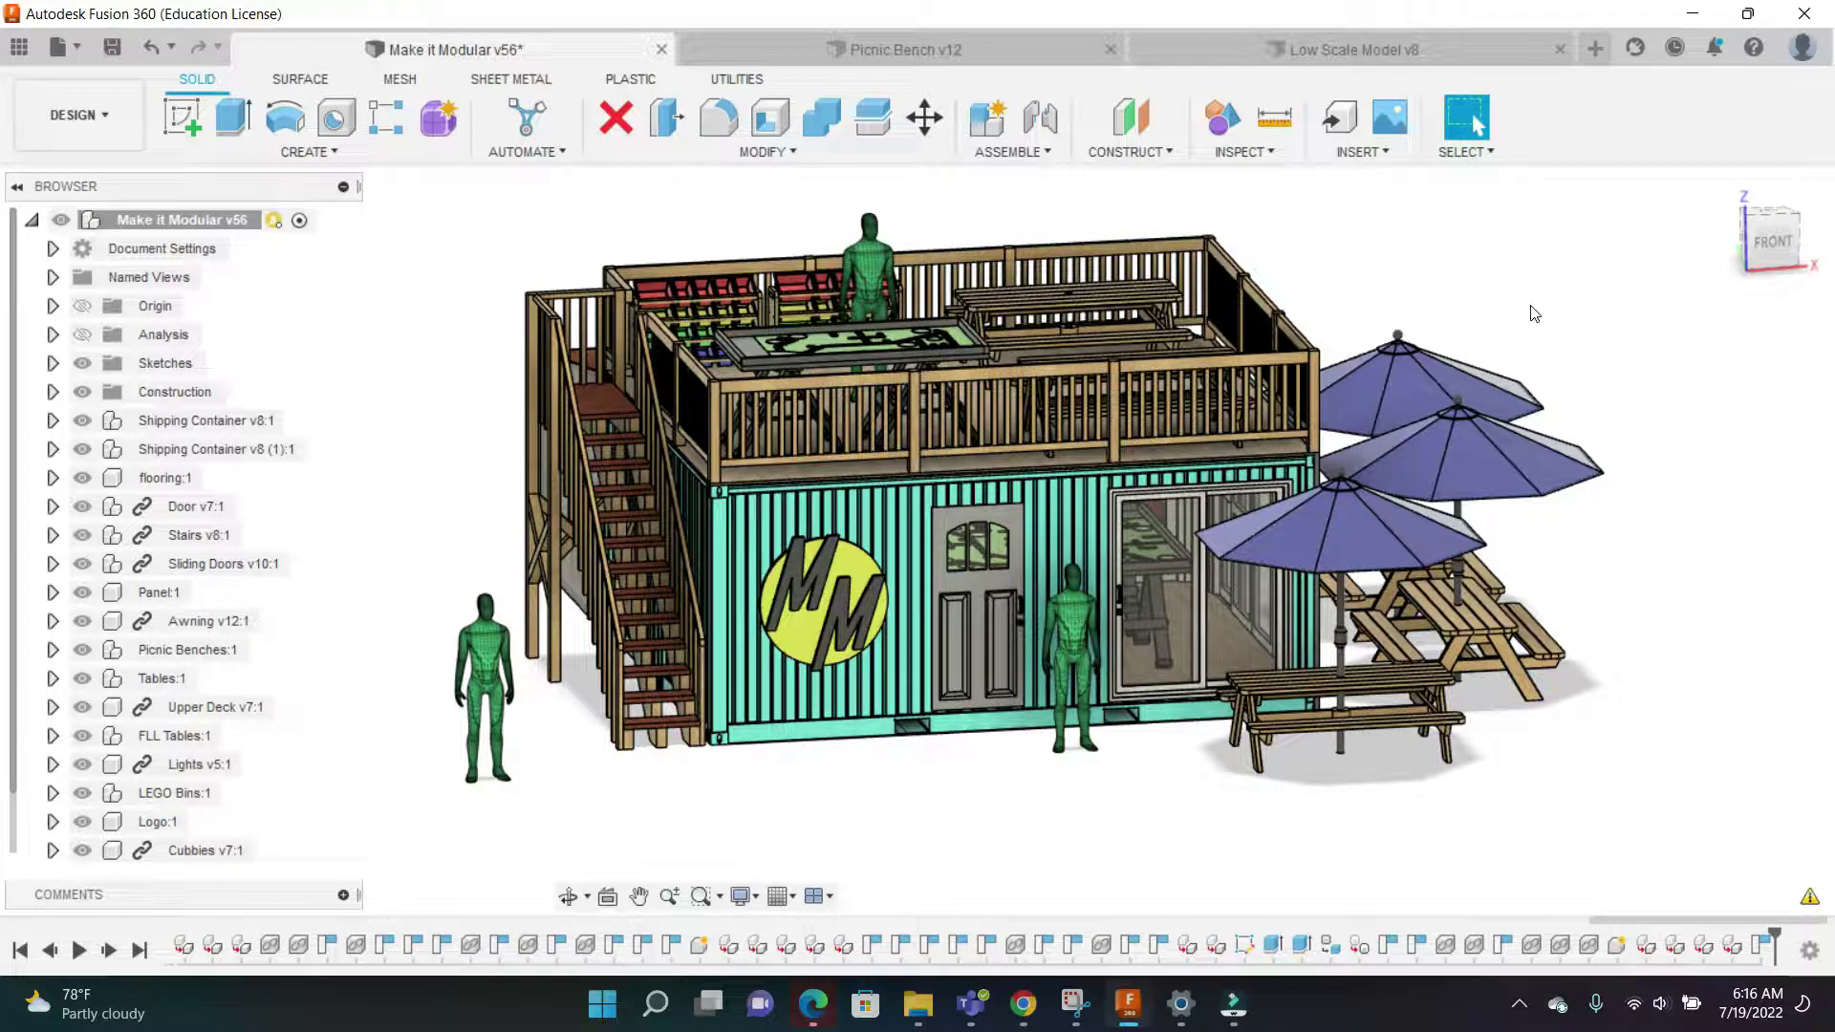
{"action": "scroll", "coordinate": [455, 533], "scroll_direction": "up", "scroll_amount": 3}
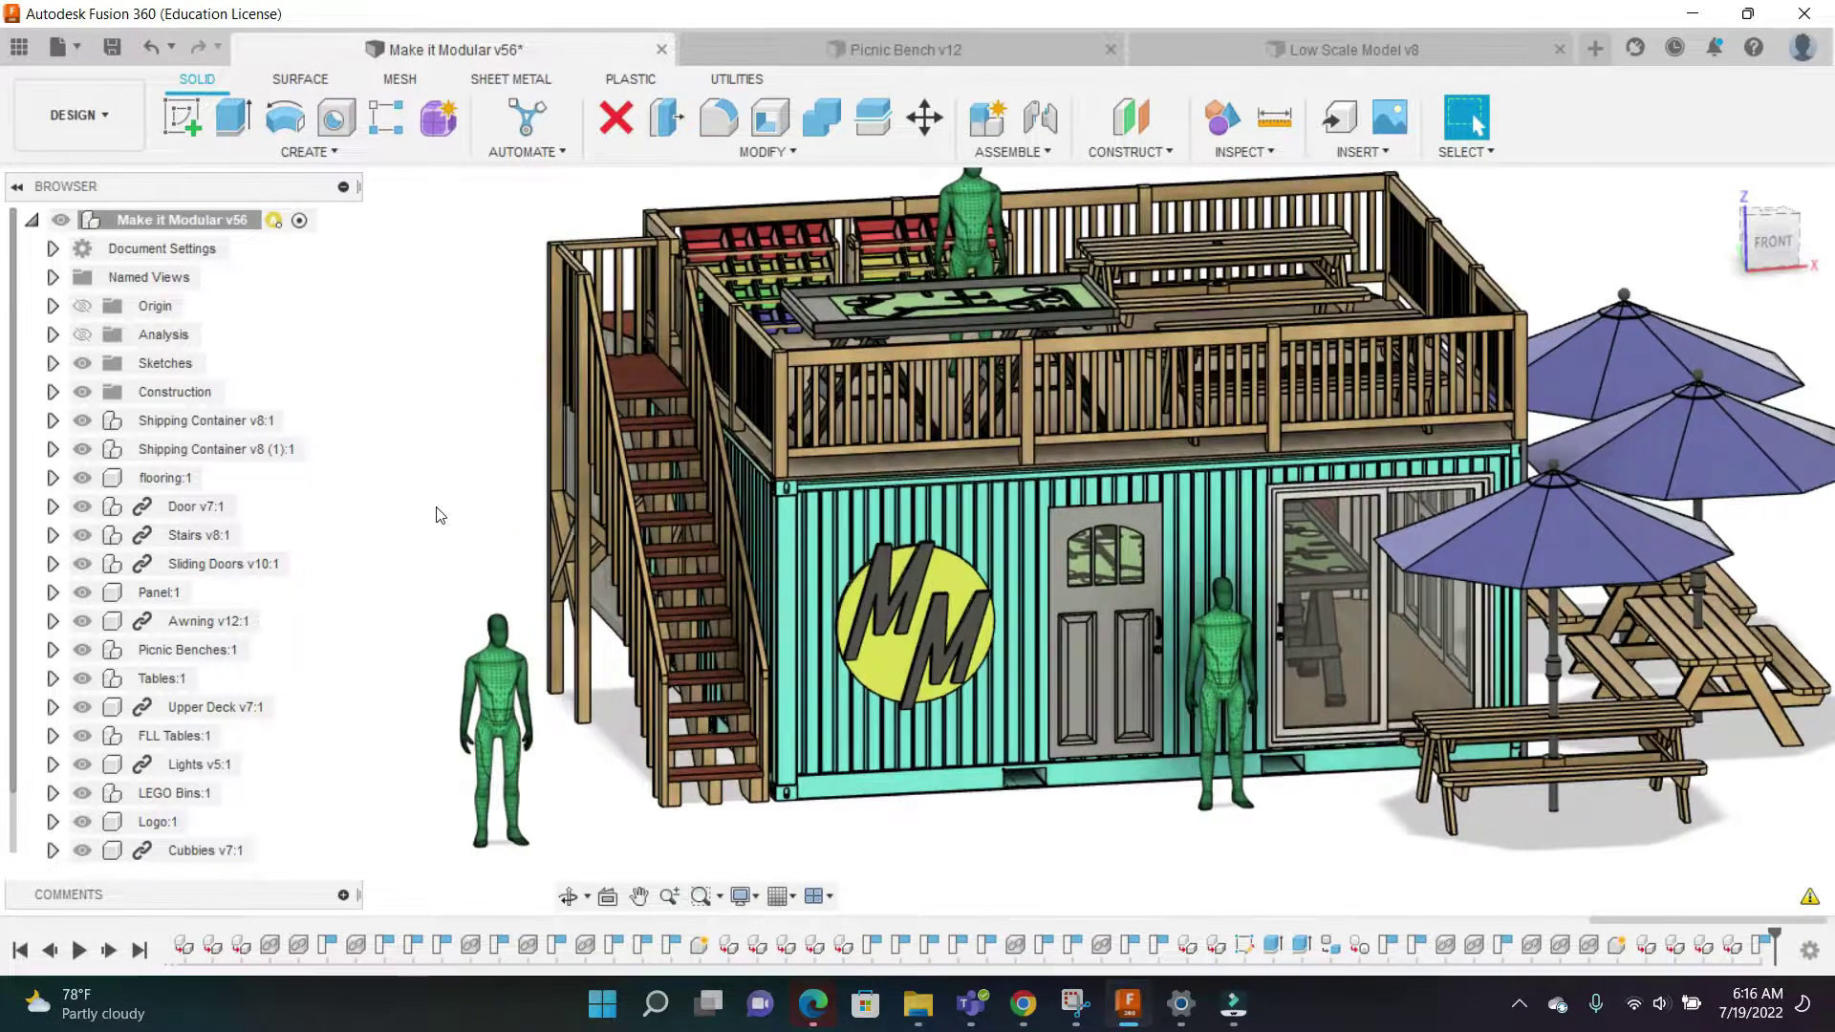
{"action": "scroll", "coordinate": [463, 451], "scroll_direction": "down", "scroll_amount": 2}
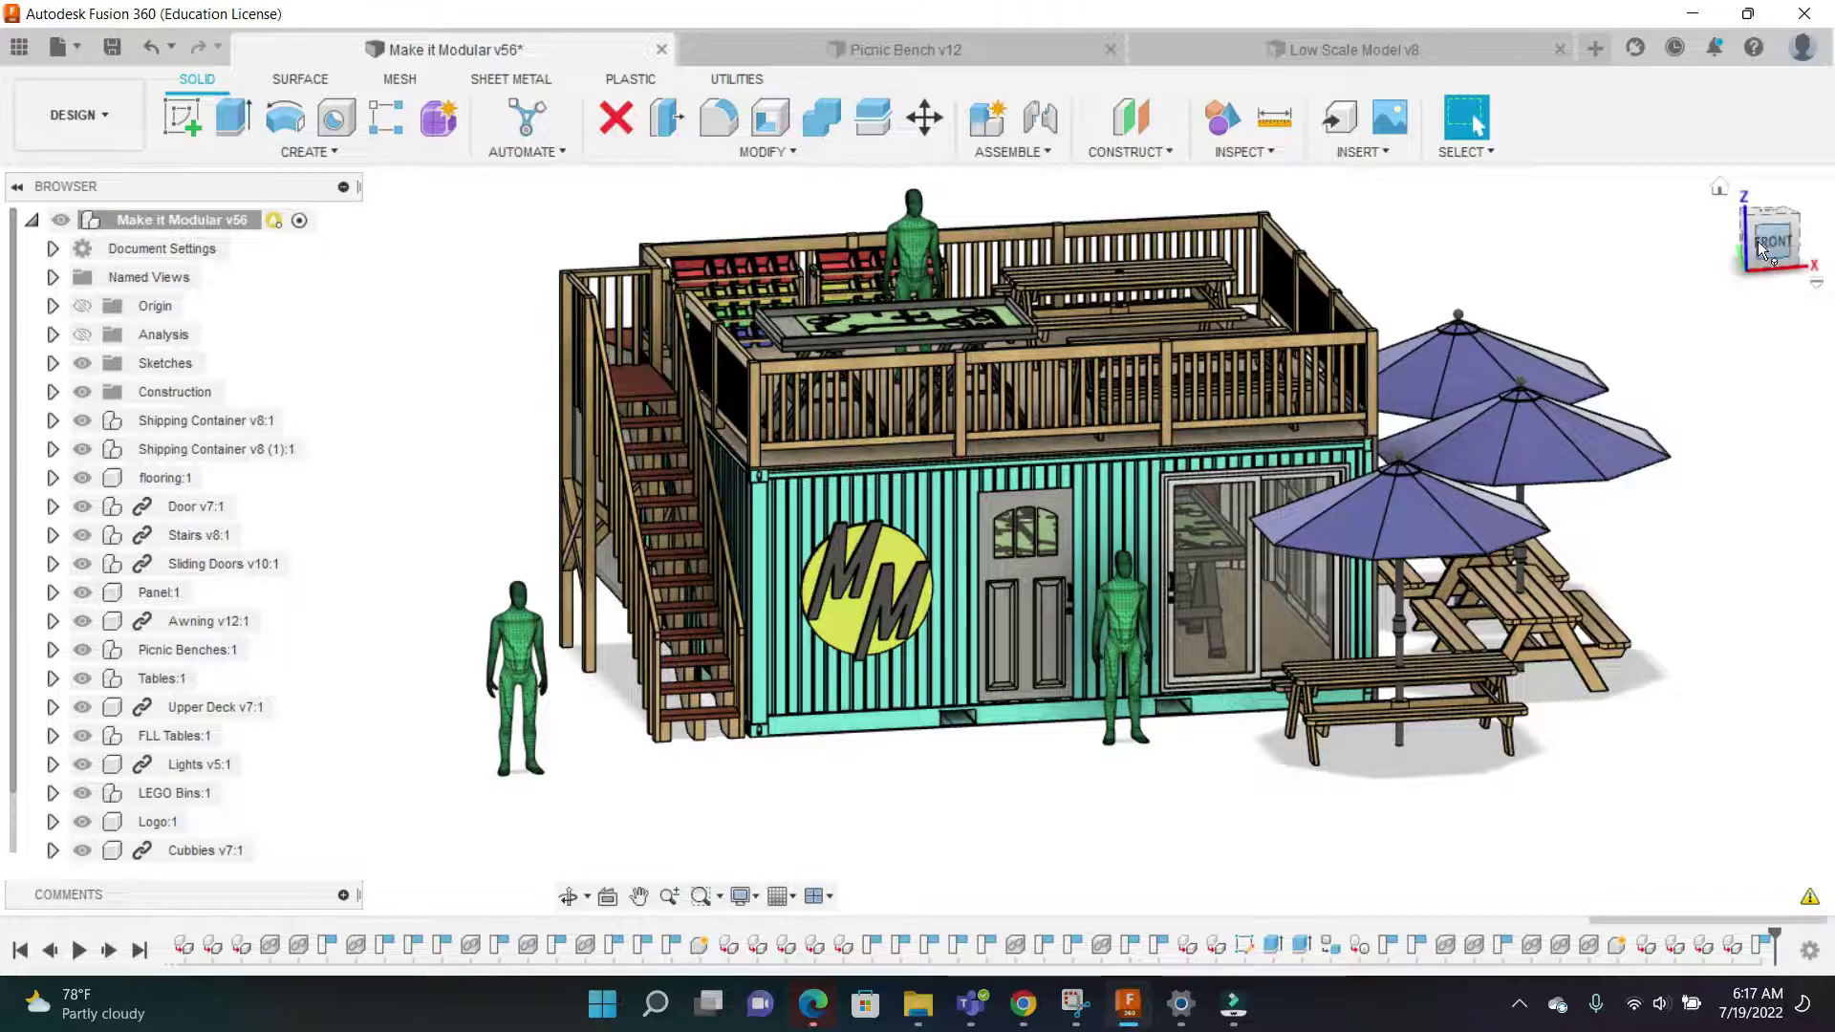
{"action": "mouse_move", "coordinate": [1758, 241]}
{"action": "left_mouse_down"}
{"action": "mouse_move", "coordinate": [1661, 236]}
{"action": "mouse_move", "coordinate": [1824, 263]}
{"action": "mouse_move", "coordinate": [1761, 258]}
{"action": "left_mouse_up"}
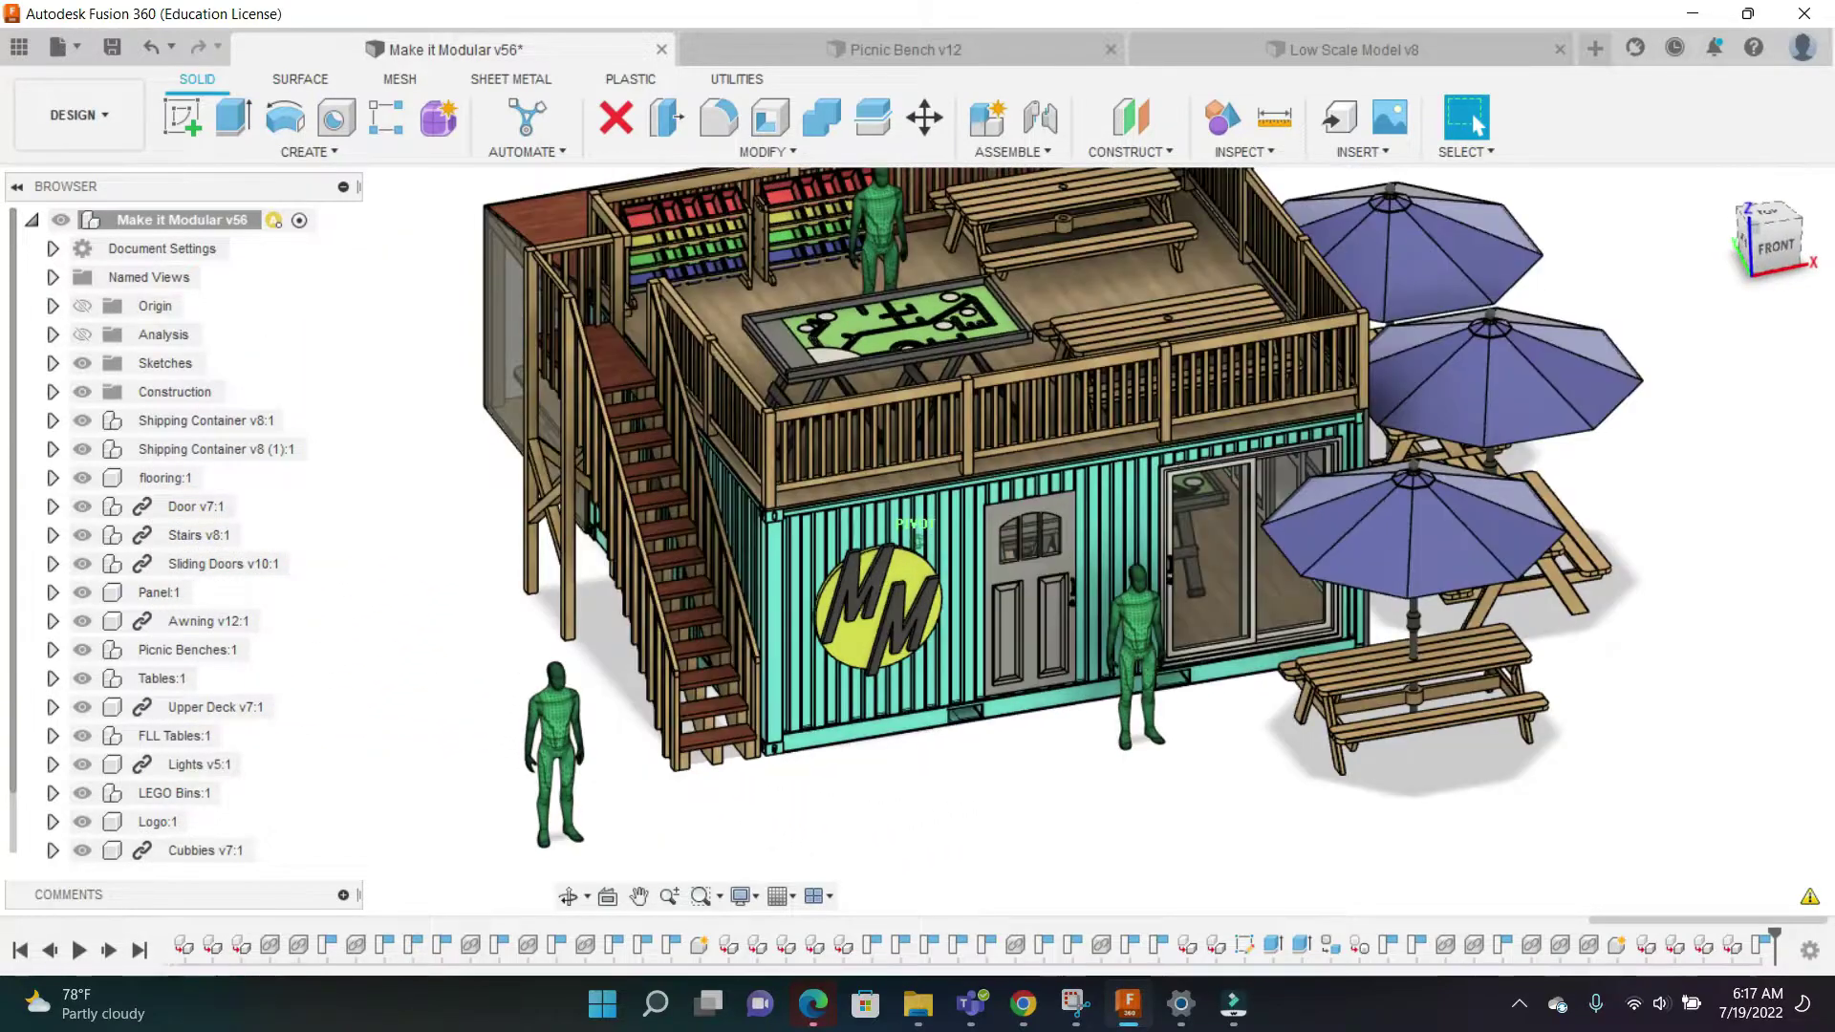
{"action": "left_click", "coordinate": [1757, 243]}
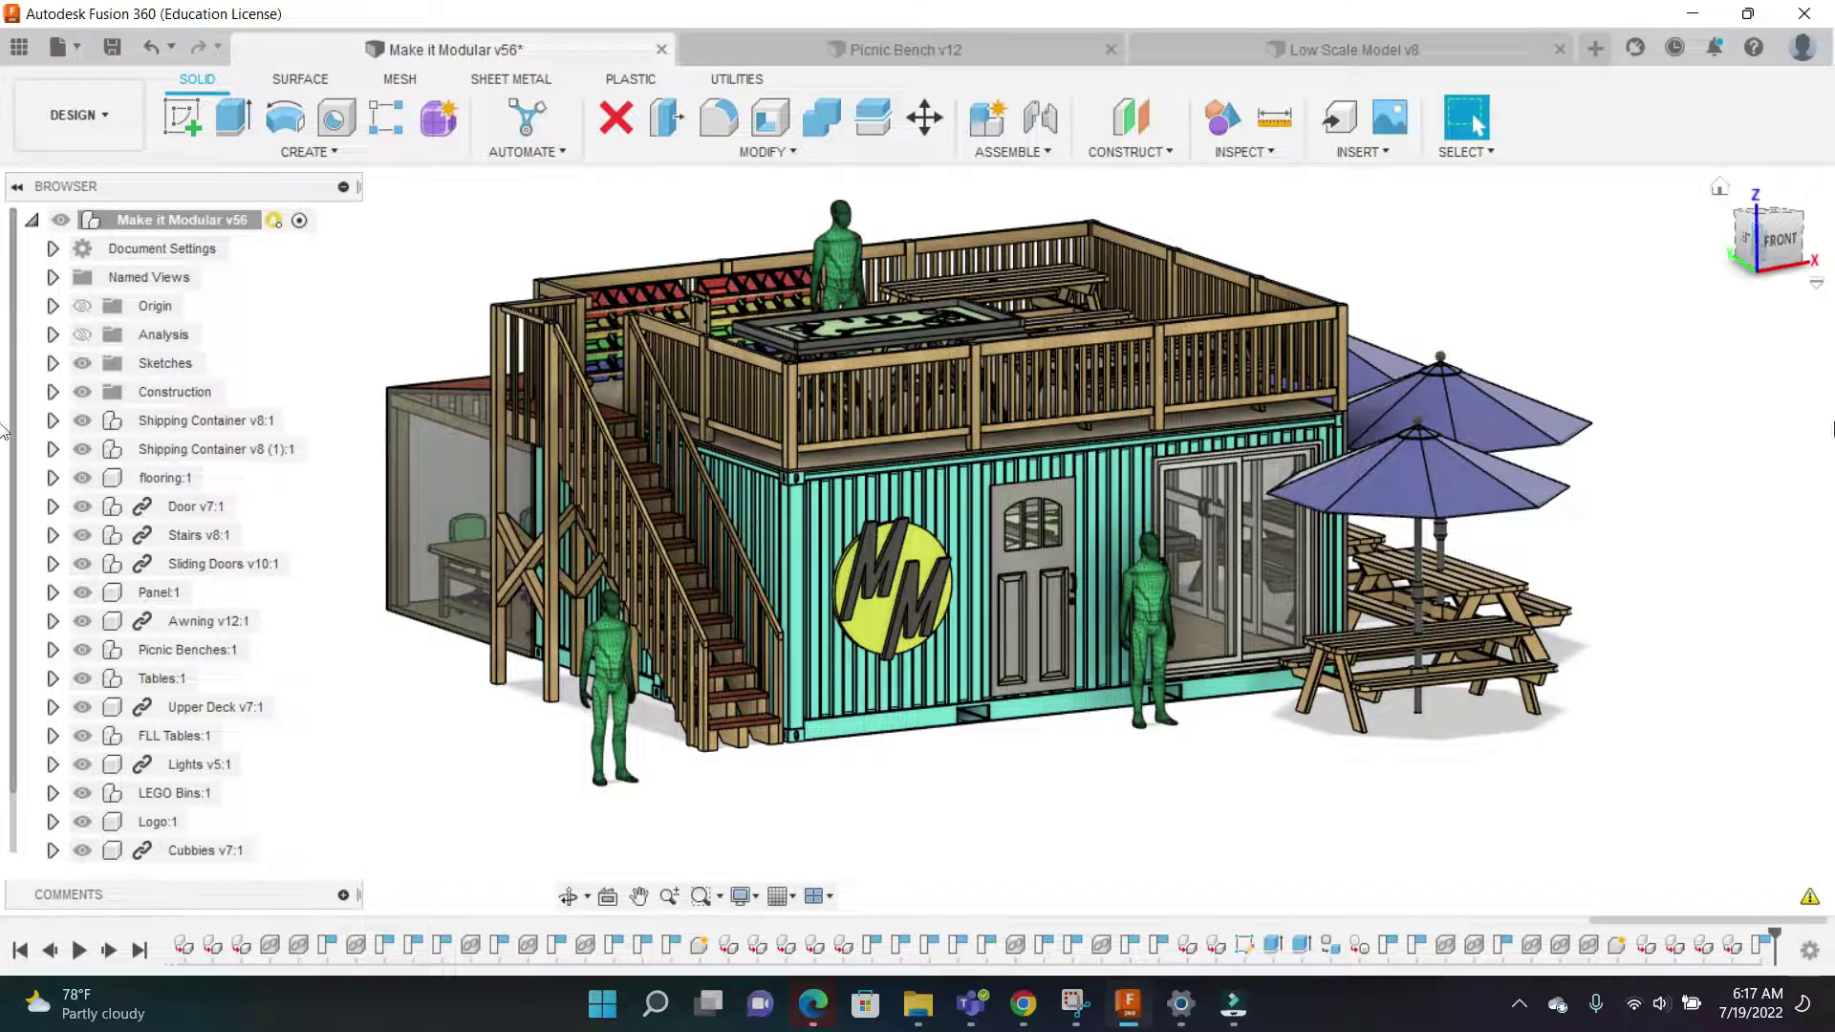
{"action": "scroll", "coordinate": [1183, 507], "scroll_direction": "up", "scroll_amount": 2}
{"action": "scroll", "coordinate": [1112, 458], "scroll_direction": "down", "scroll_amount": 2}
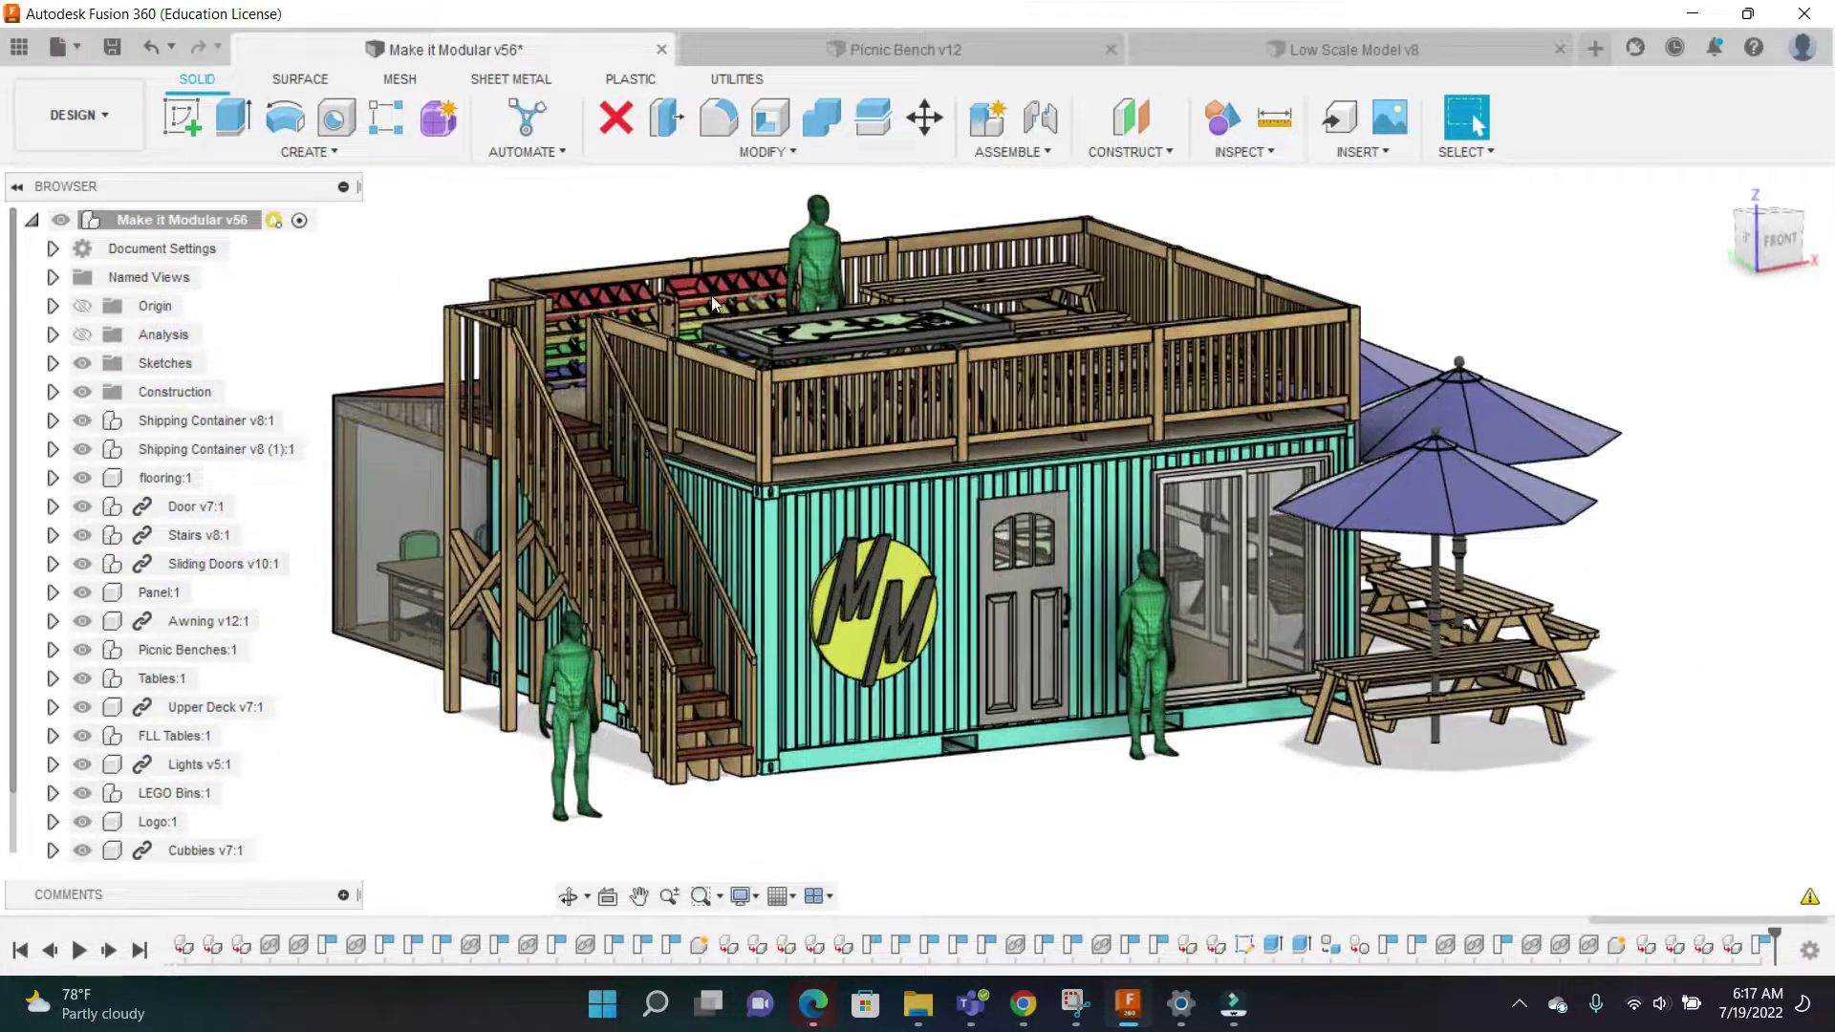
Inspect the front wall with its logo, door and sliding doors, plus the picnic tables outside
{"action": "left_click", "coordinate": [1771, 256]}
{"action": "mouse_move", "coordinate": [1749, 231]}
{"action": "left_mouse_down"}
{"action": "mouse_move", "coordinate": [1798, 225]}
{"action": "mouse_move", "coordinate": [1654, 229]}
{"action": "mouse_move", "coordinate": [1821, 231]}
{"action": "mouse_move", "coordinate": [1775, 235]}
{"action": "mouse_move", "coordinate": [1814, 251]}
{"action": "mouse_move", "coordinate": [1675, 241]}
{"action": "mouse_move", "coordinate": [1501, 281]}
{"action": "left_mouse_up"}
{"action": "middle_click_drag", "start_coordinate": [1447, 285], "coordinate": [1253, 332]}
{"action": "scroll", "coordinate": [1031, 678], "scroll_direction": "up", "scroll_amount": 2}
{"action": "scroll", "coordinate": [1031, 678], "scroll_direction": "up", "scroll_amount": 3}
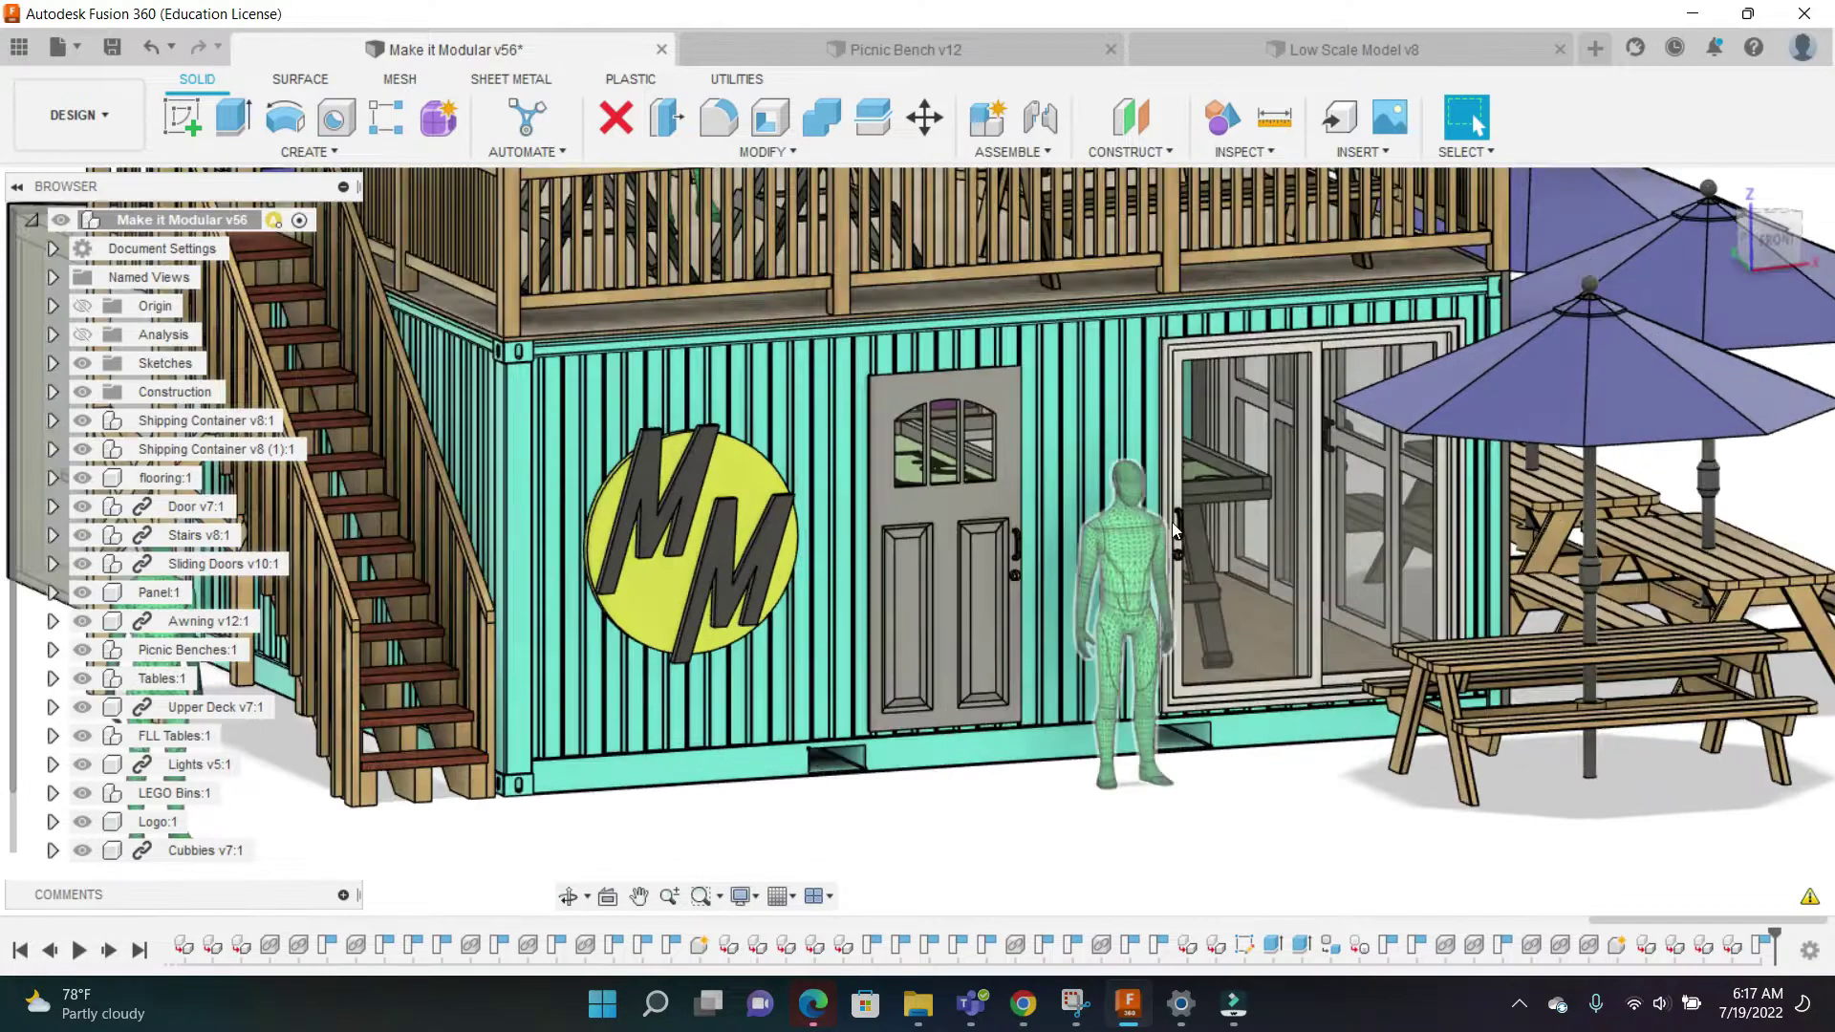
{"action": "scroll", "coordinate": [1170, 612], "scroll_direction": "down", "scroll_amount": 5}
{"action": "scroll", "coordinate": [468, 383], "scroll_direction": "up", "scroll_amount": 3}
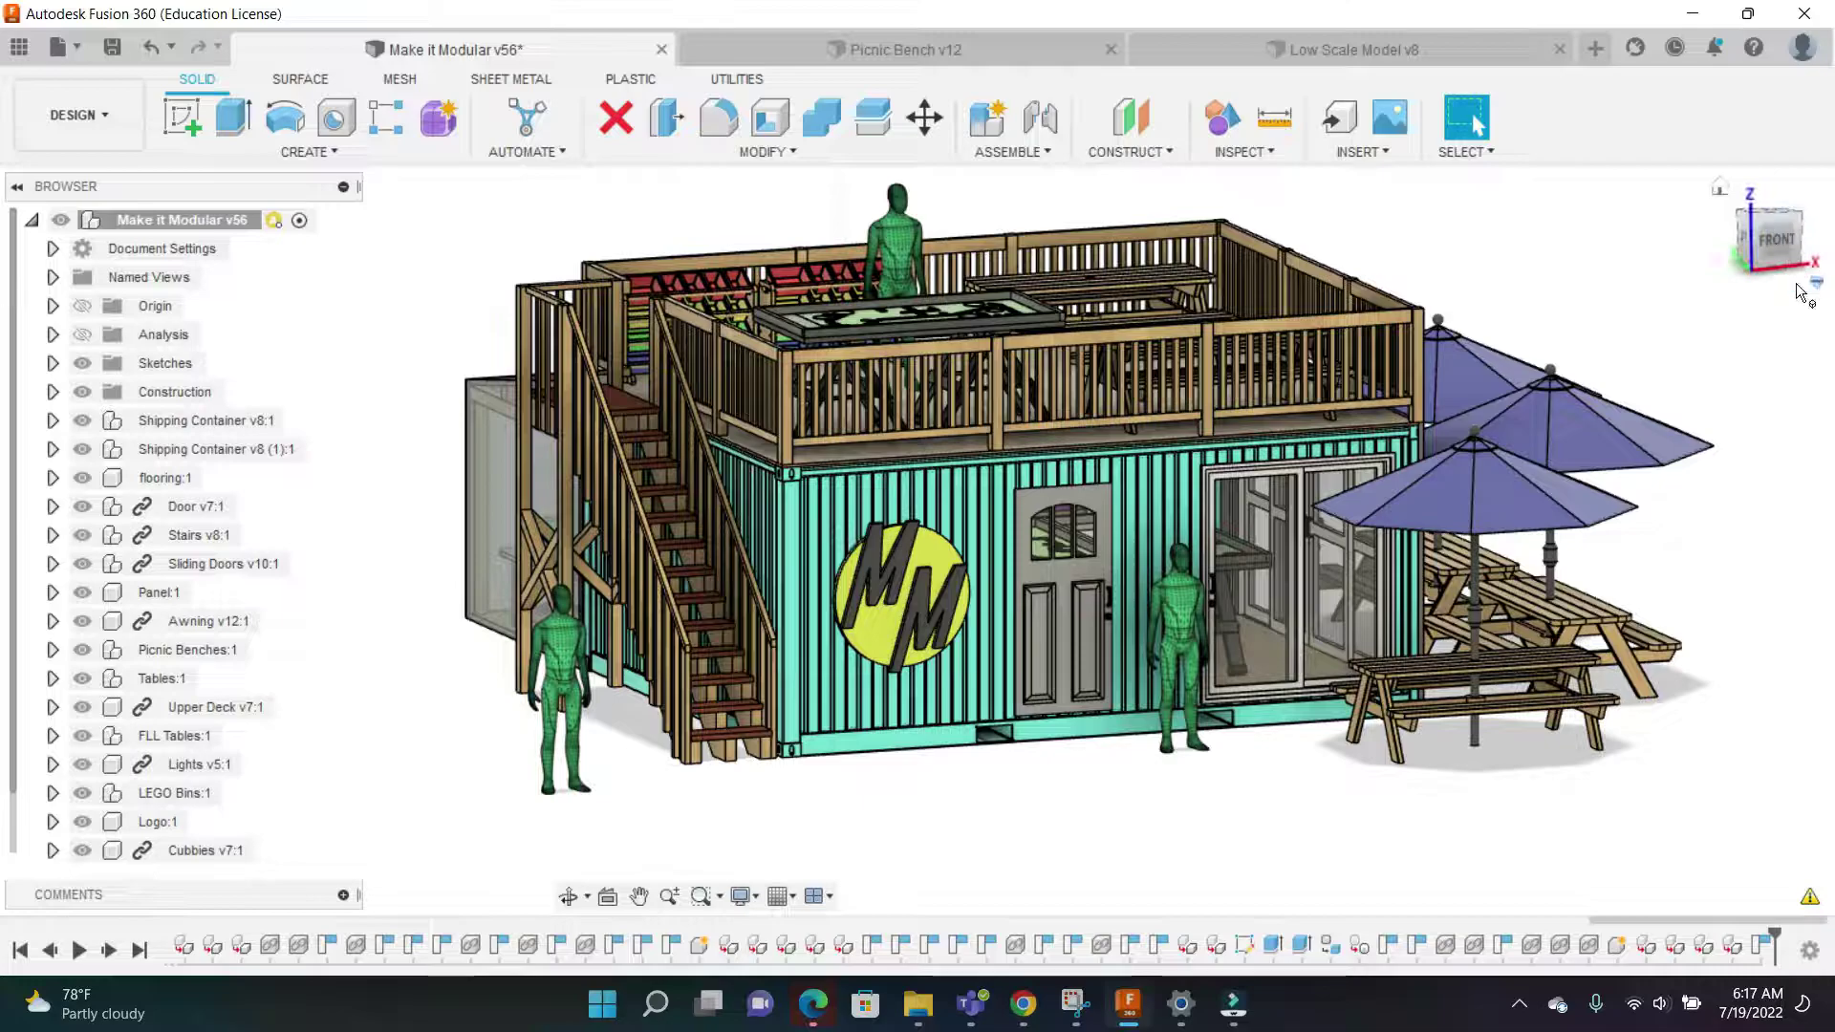
{"action": "left_click", "coordinate": [1756, 250]}
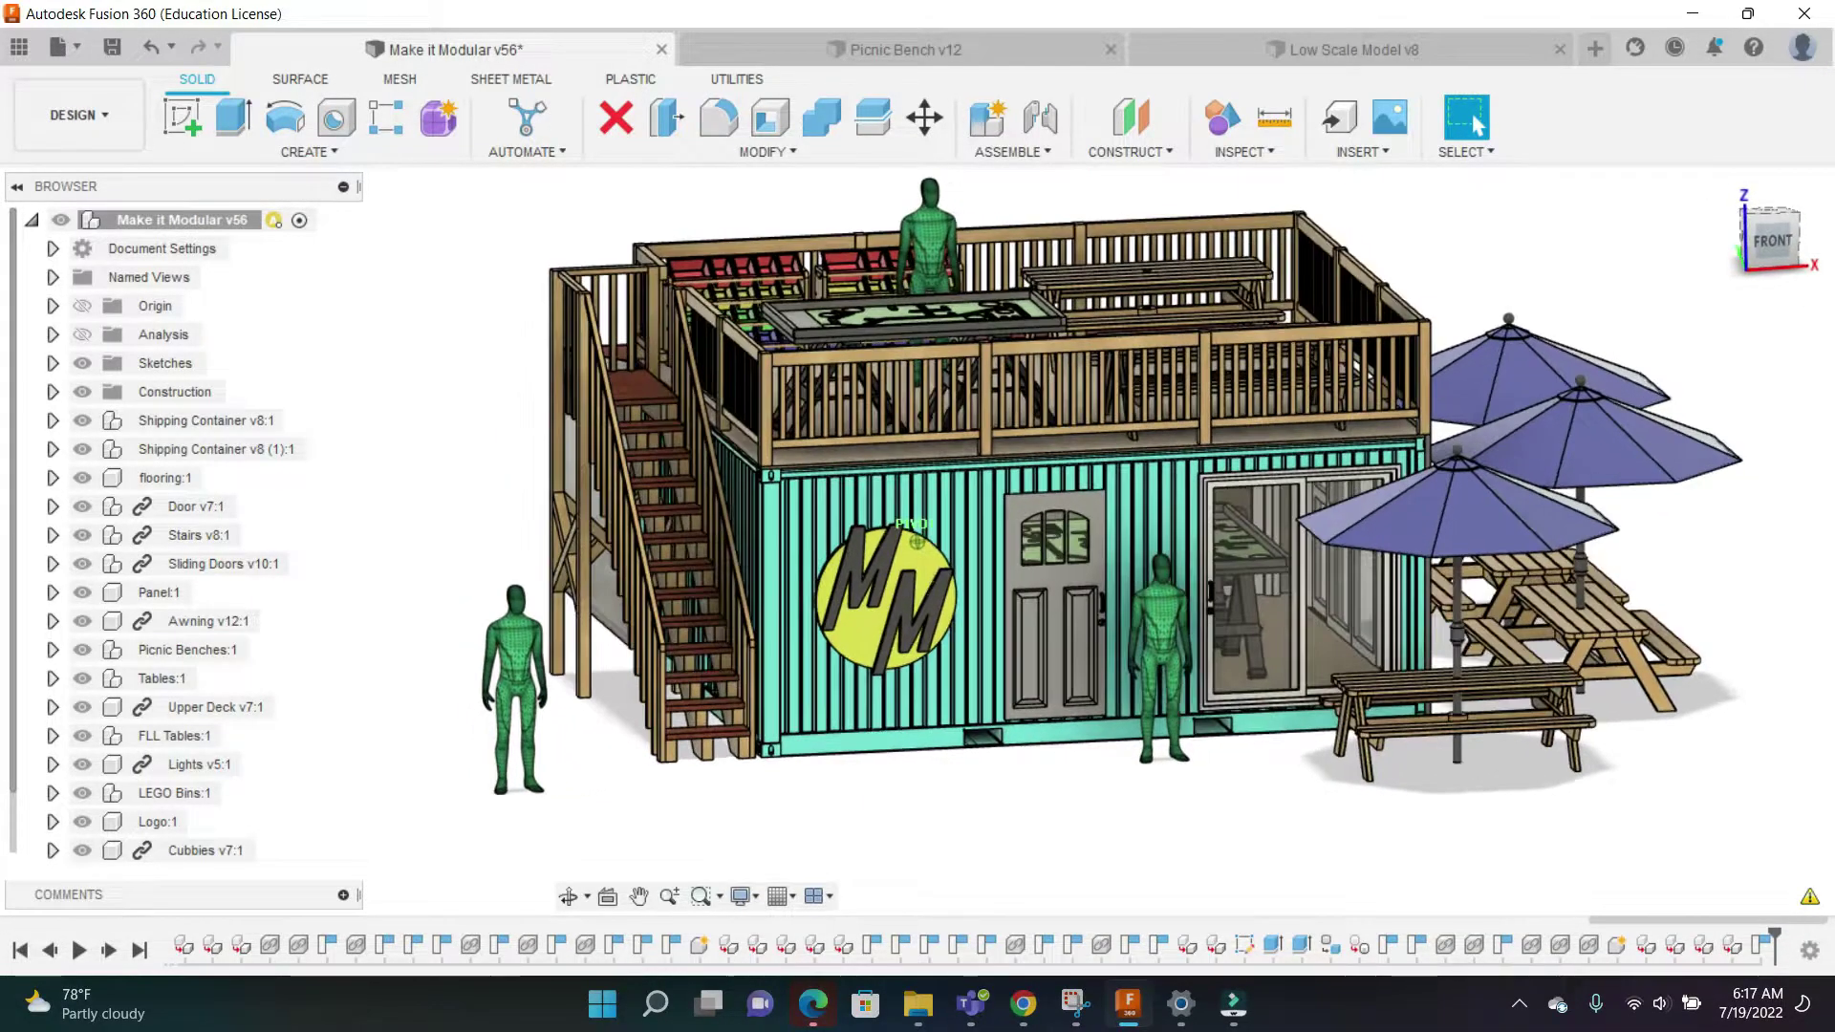
{"action": "left_click_drag", "start_coordinate": [1766, 243], "coordinate": [1754, 251]}
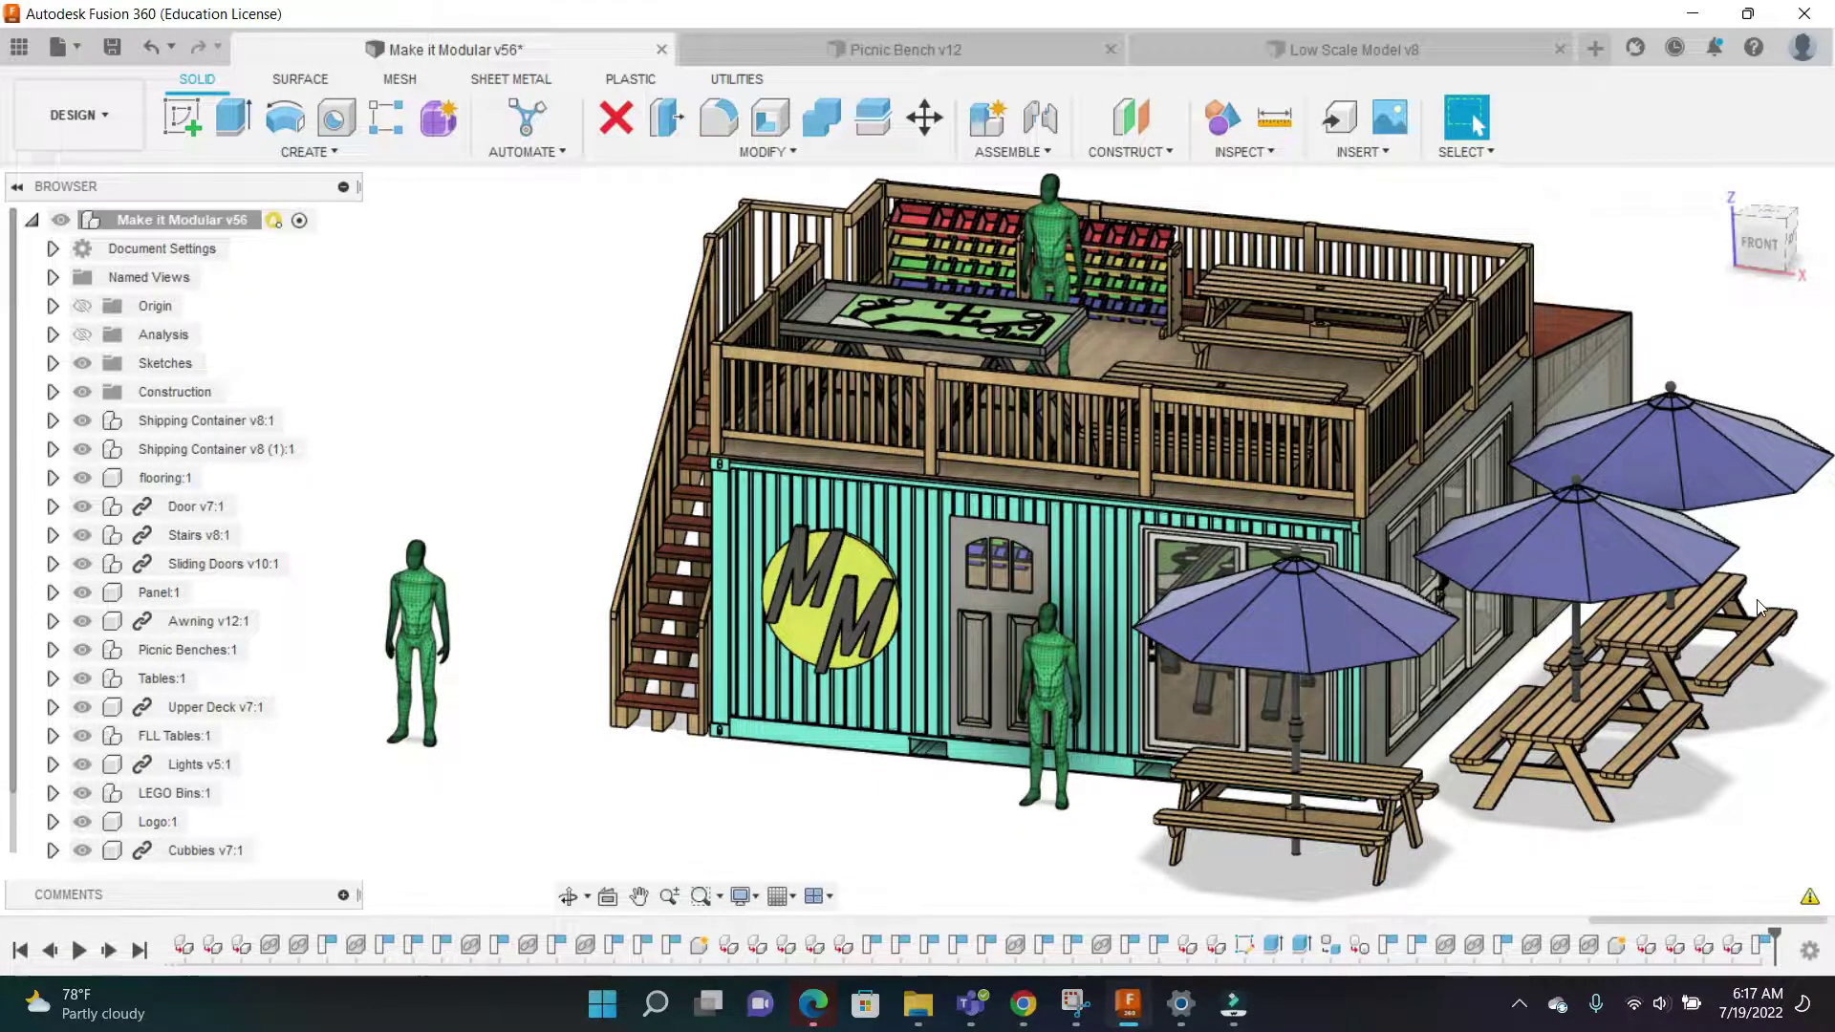
{"action": "scroll", "coordinate": [803, 609], "scroll_direction": "down", "scroll_amount": 1}
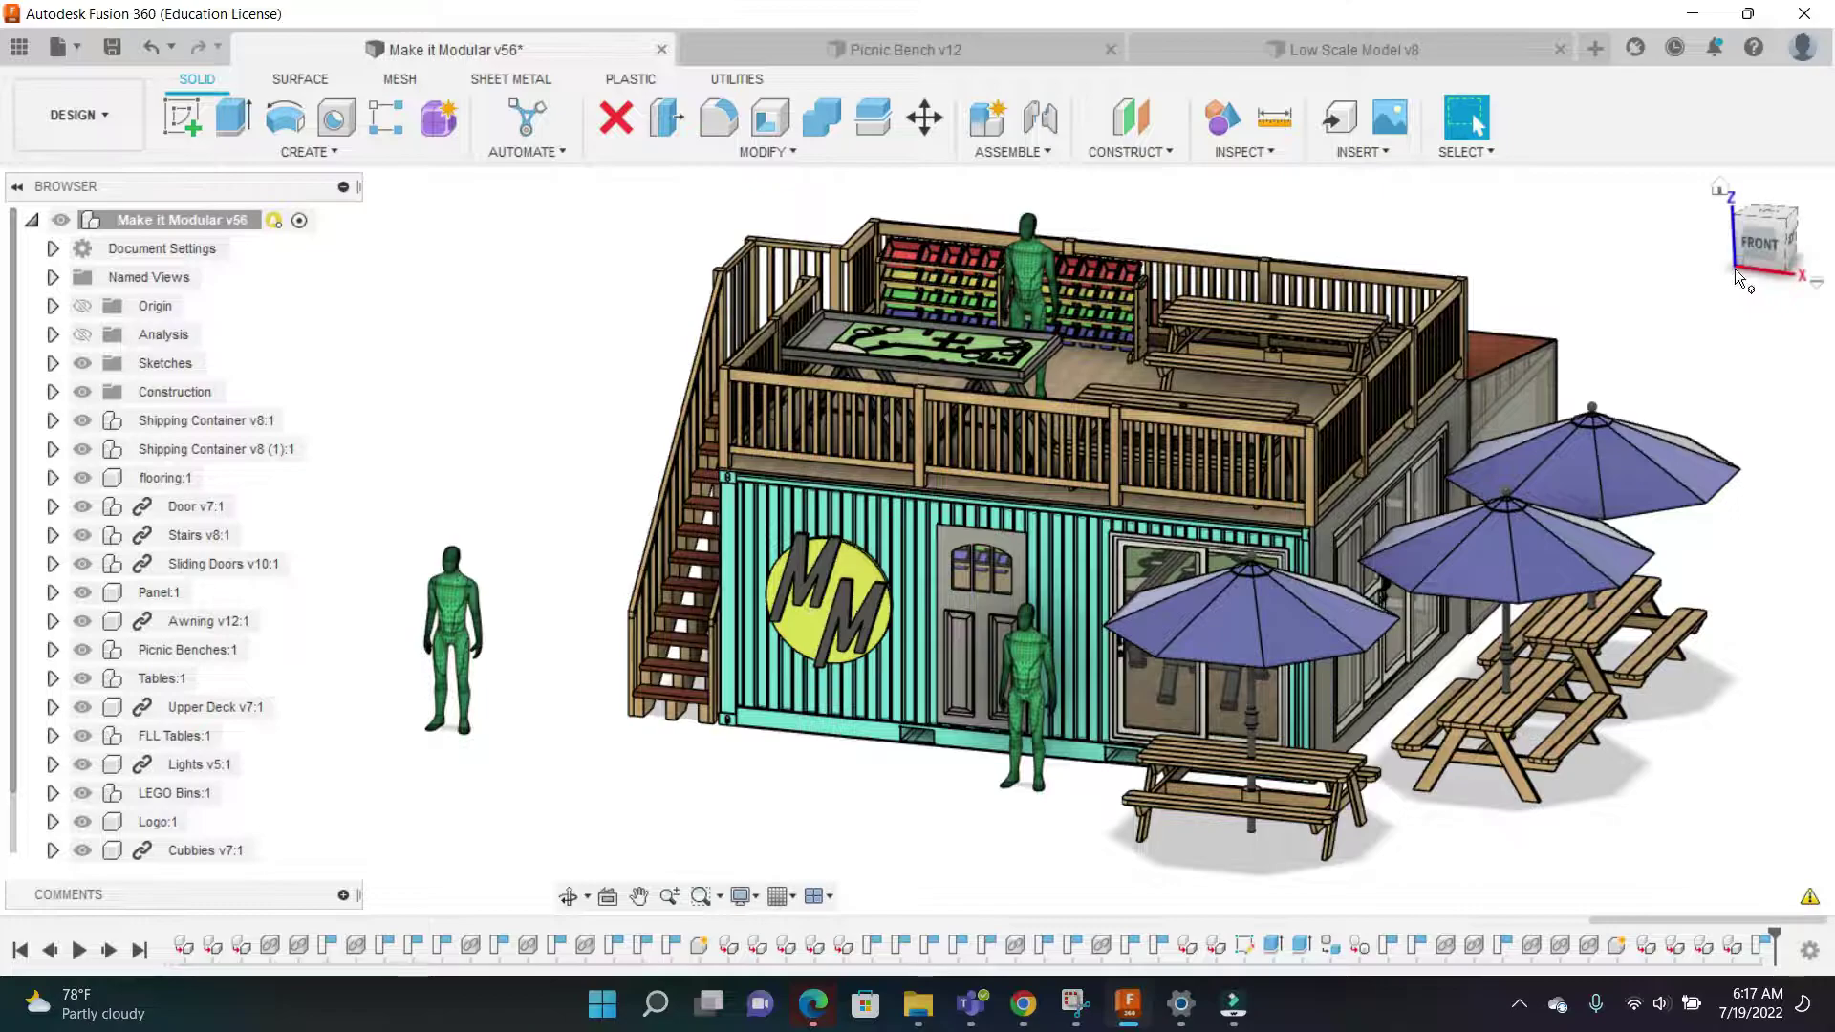
{"action": "left_click_drag", "start_coordinate": [1783, 246], "coordinate": [1757, 243]}
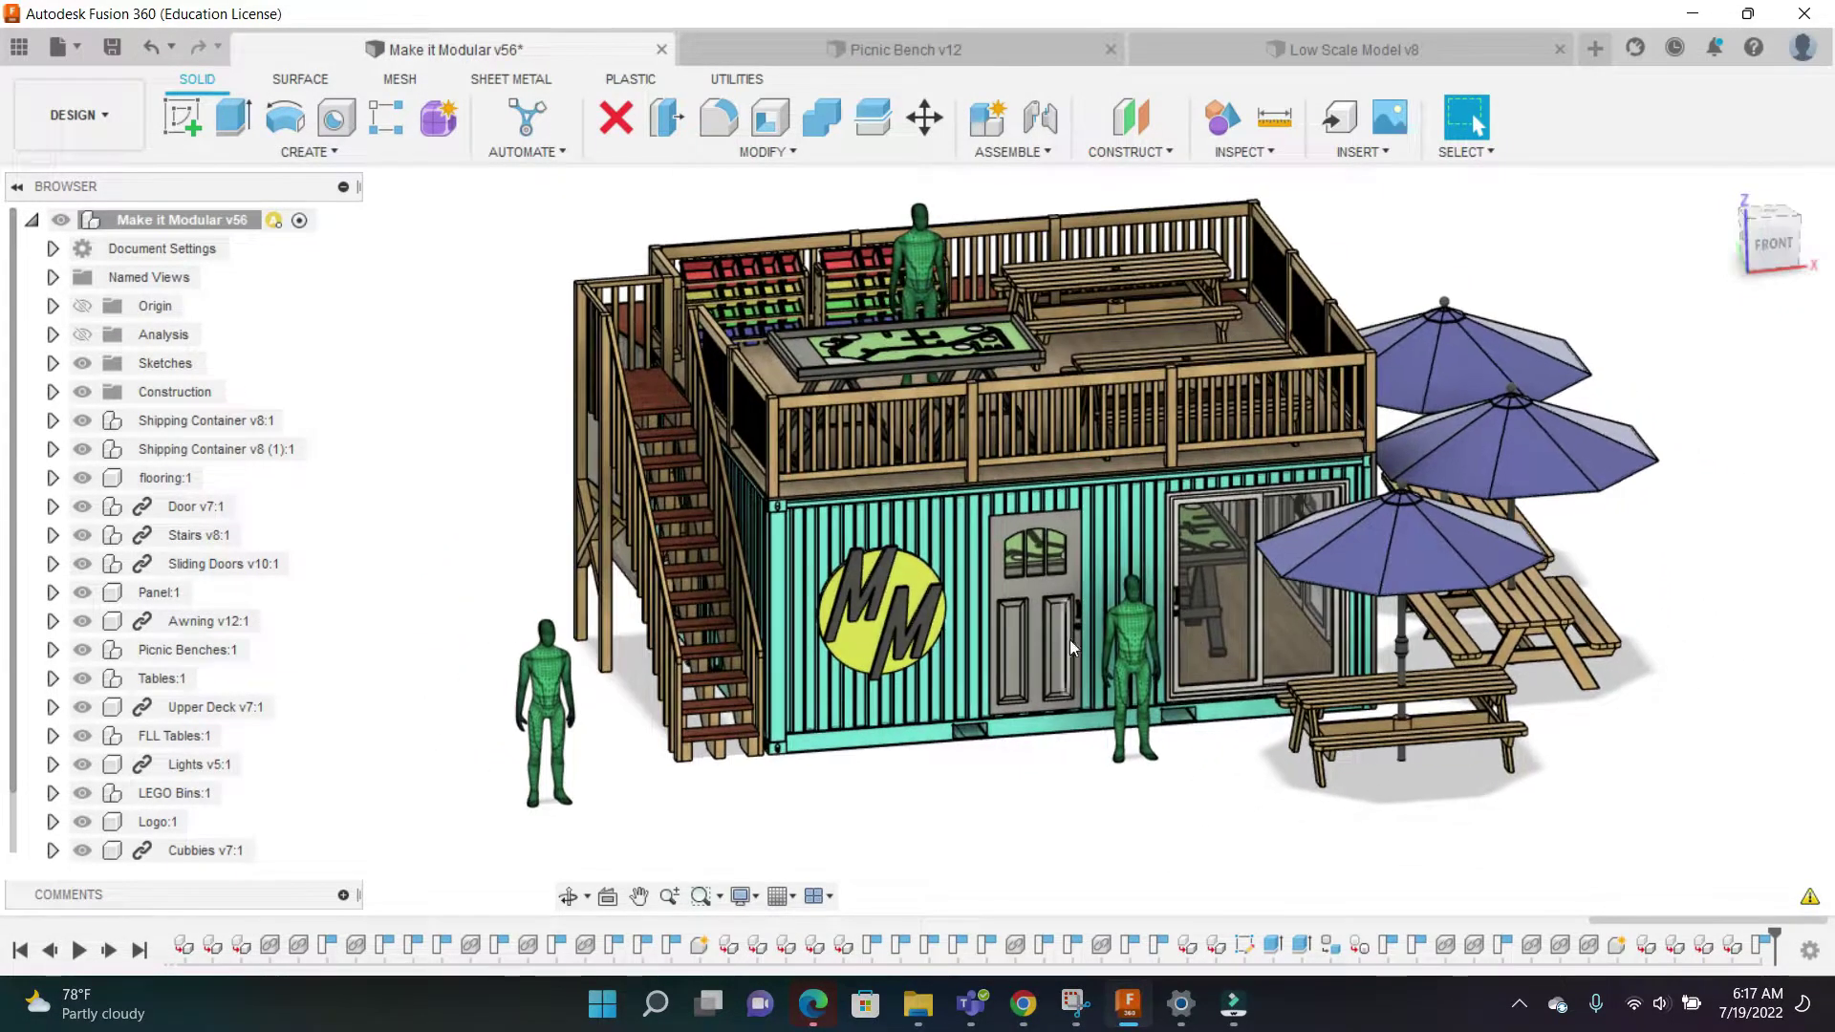
{"action": "scroll", "coordinate": [605, 602], "scroll_direction": "up", "scroll_amount": 3}
{"action": "scroll", "coordinate": [545, 615], "scroll_direction": "down", "scroll_amount": 3}
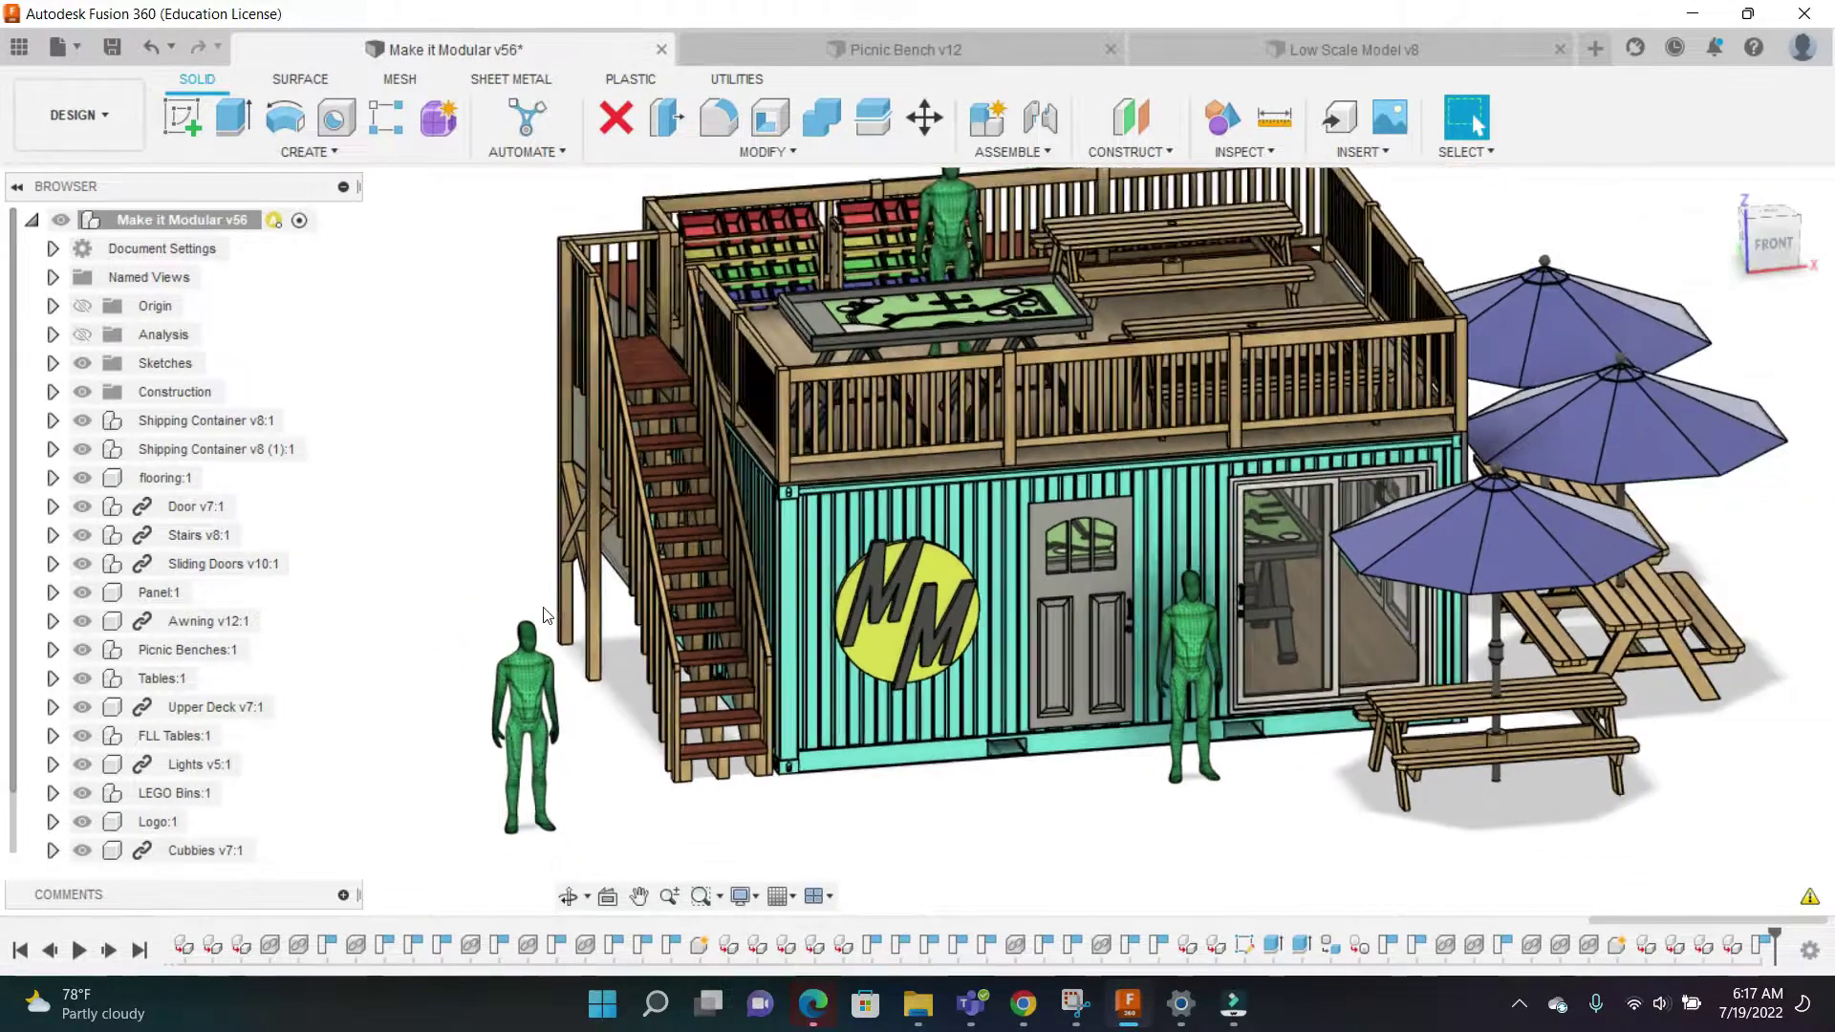
Highlight the figures component to locate the human figures around the building, and clear the selection
{"action": "left_click_drag", "start_coordinate": [1784, 250], "coordinate": [1795, 217]}
{"action": "scroll", "coordinate": [524, 633], "scroll_direction": "up", "scroll_amount": 5}
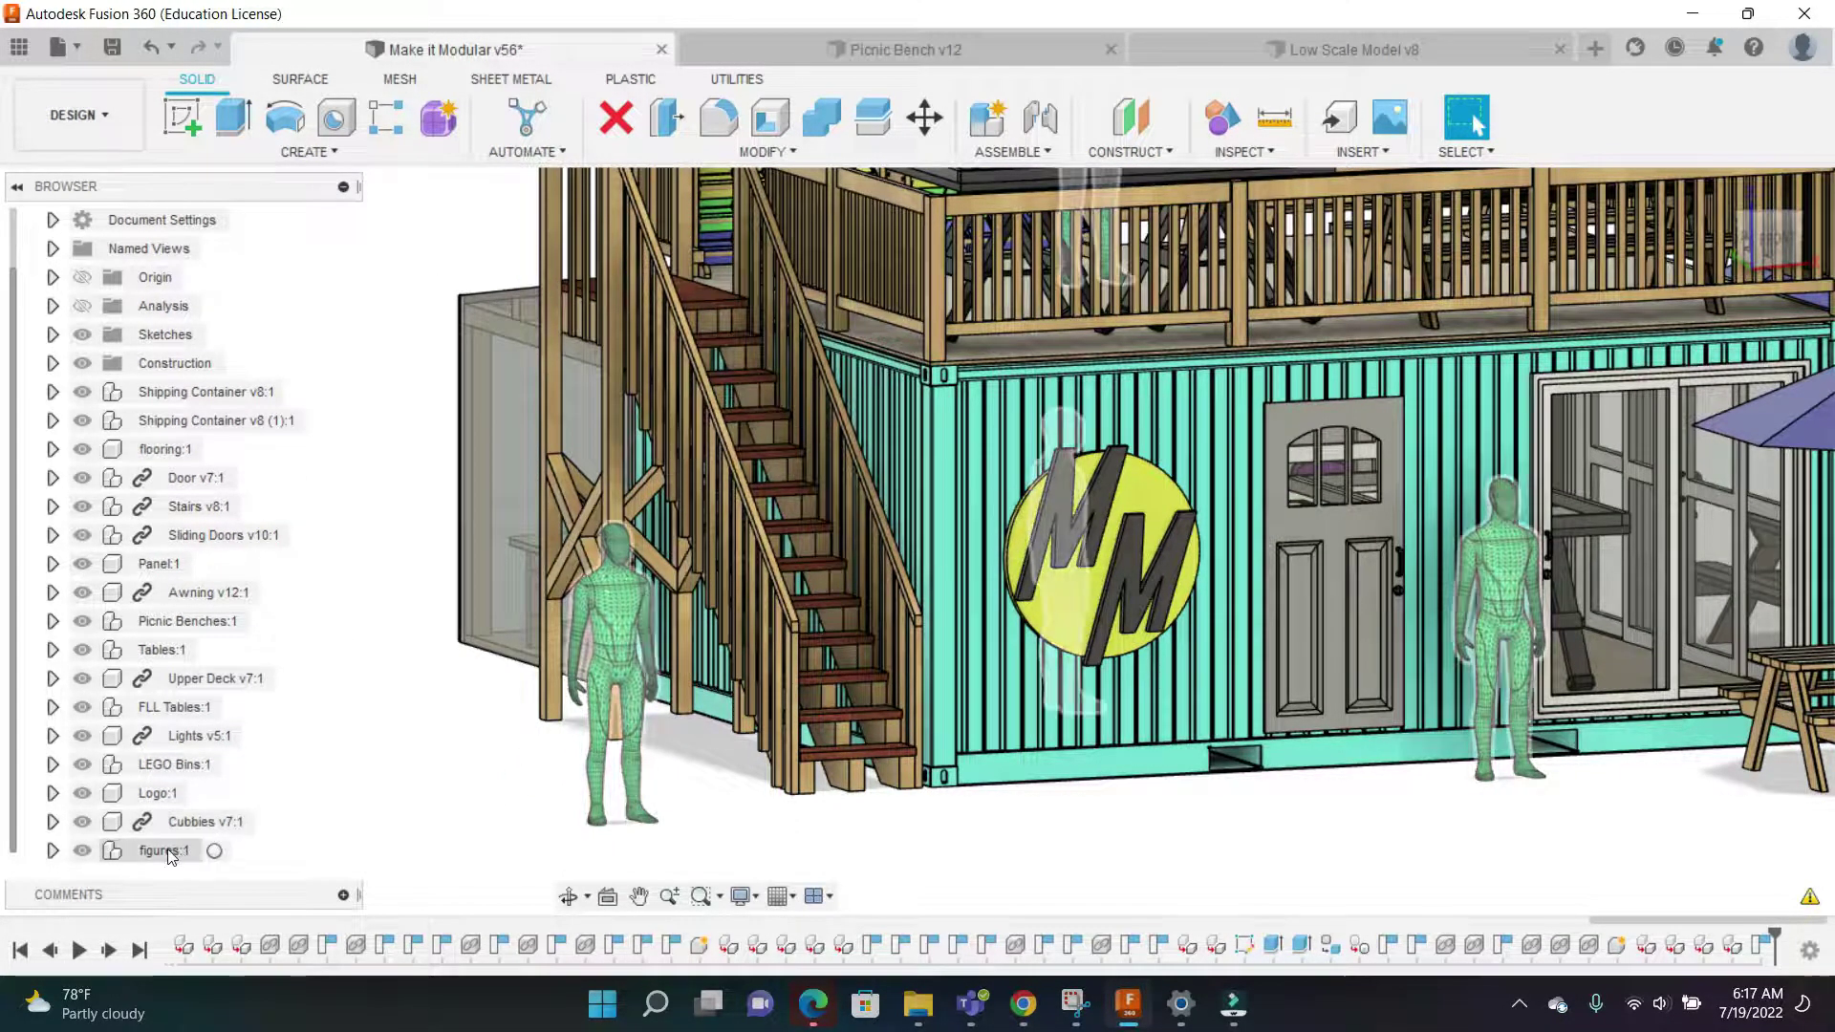
{"action": "scroll", "coordinate": [390, 665], "scroll_direction": "down", "scroll_amount": 4}
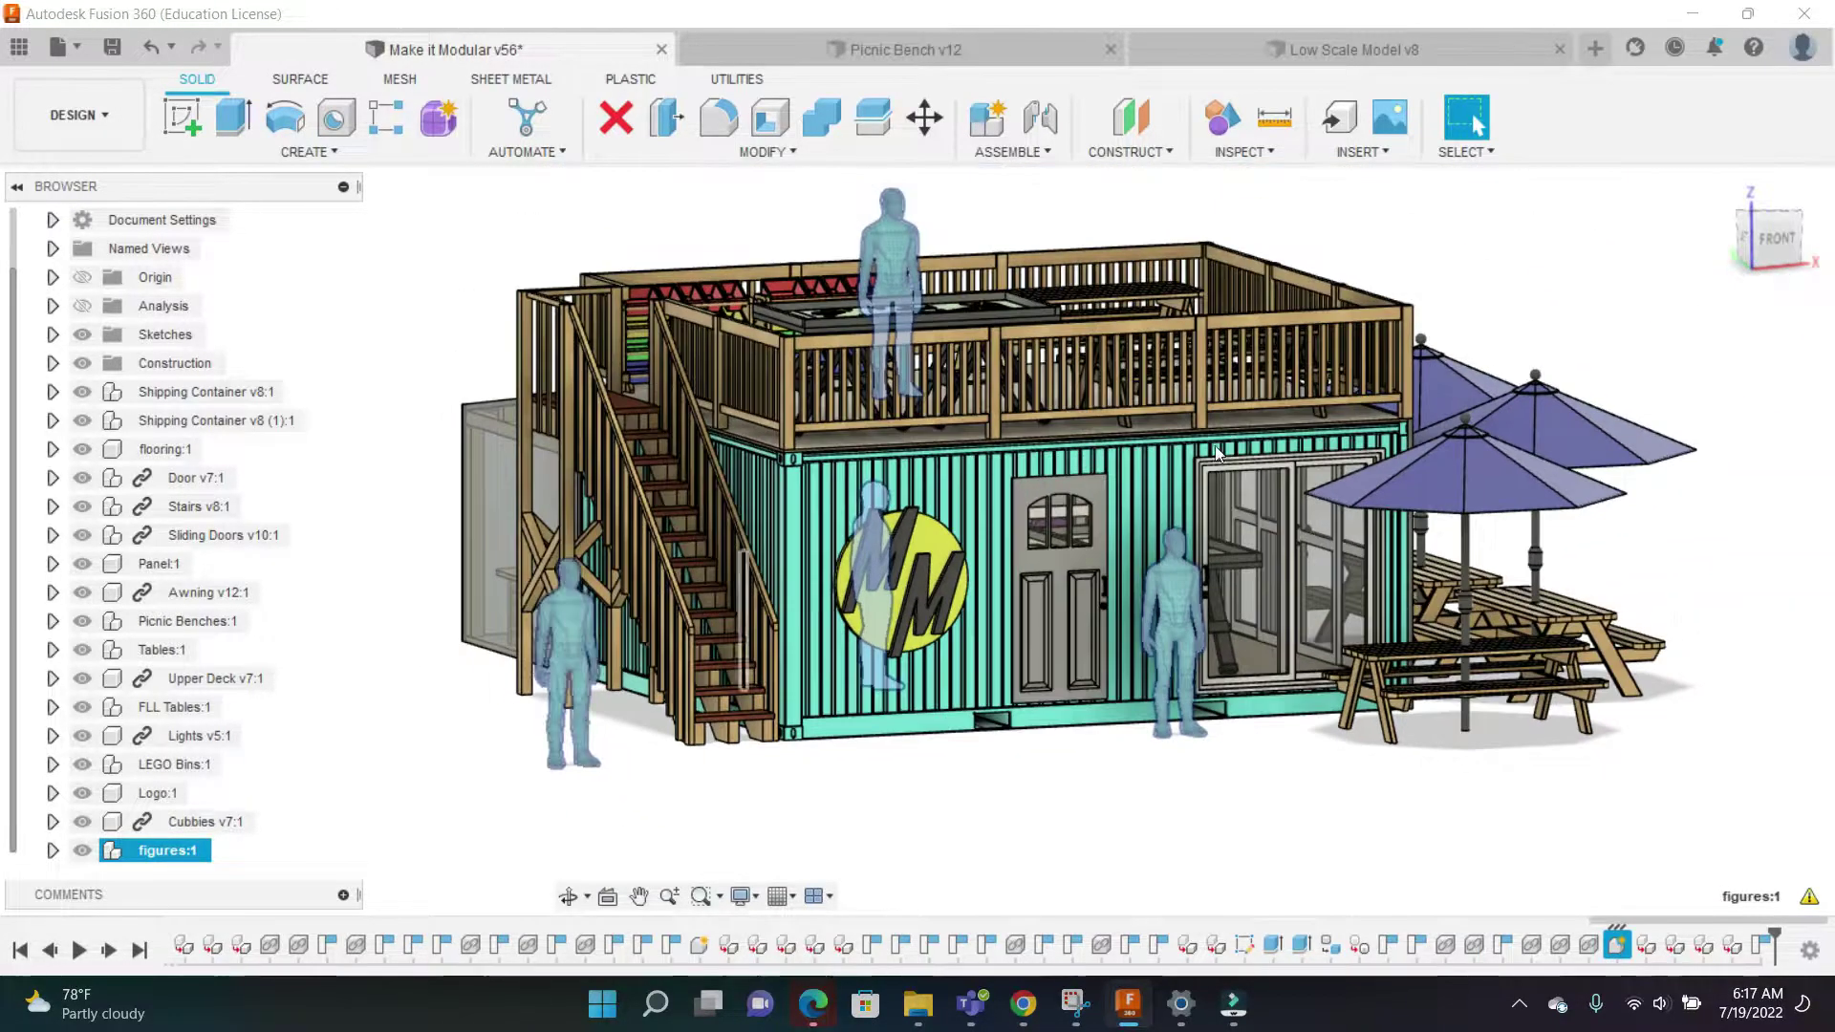
{"action": "left_click", "coordinate": [1540, 287]}
{"action": "left_click_drag", "start_coordinate": [1780, 239], "coordinate": [1763, 242]}
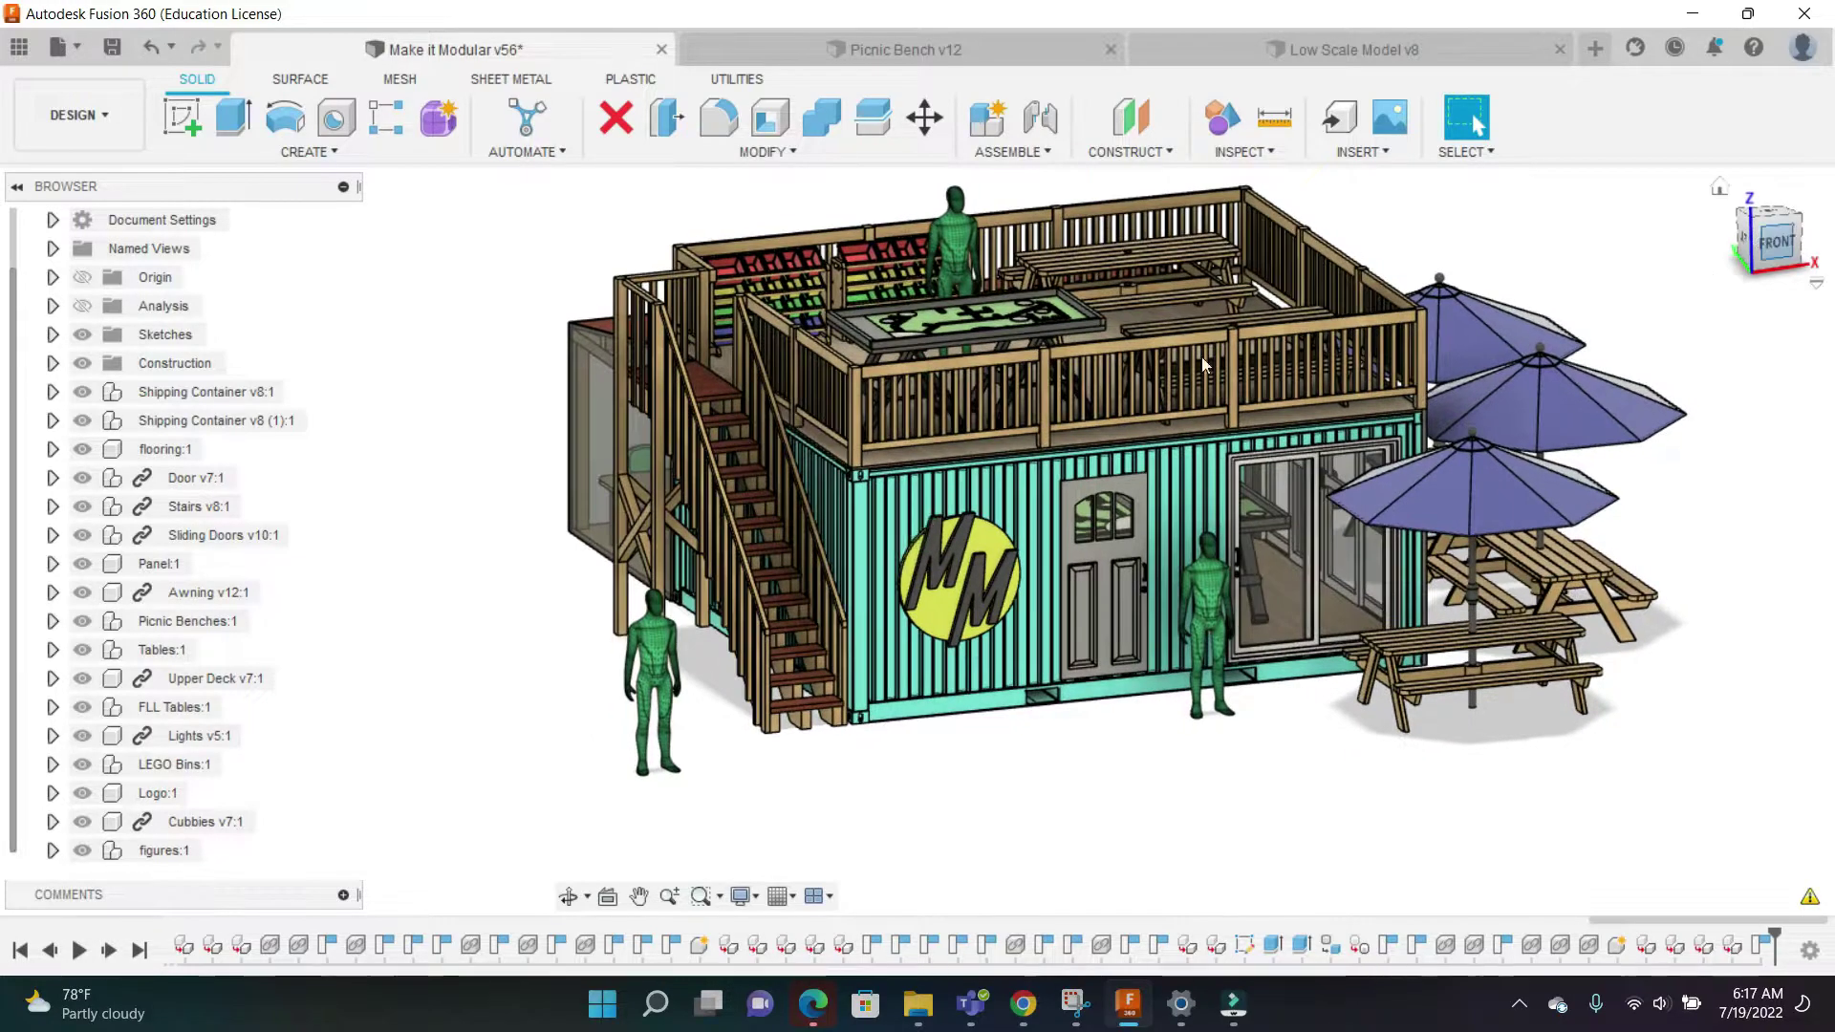
Inspect the front wall up close and select the vertical corrugation edge between the container corner and the logo
{"action": "scroll", "coordinate": [452, 617], "scroll_direction": "down", "scroll_amount": 1}
{"action": "scroll", "coordinate": [540, 263], "scroll_direction": "up", "scroll_amount": 1}
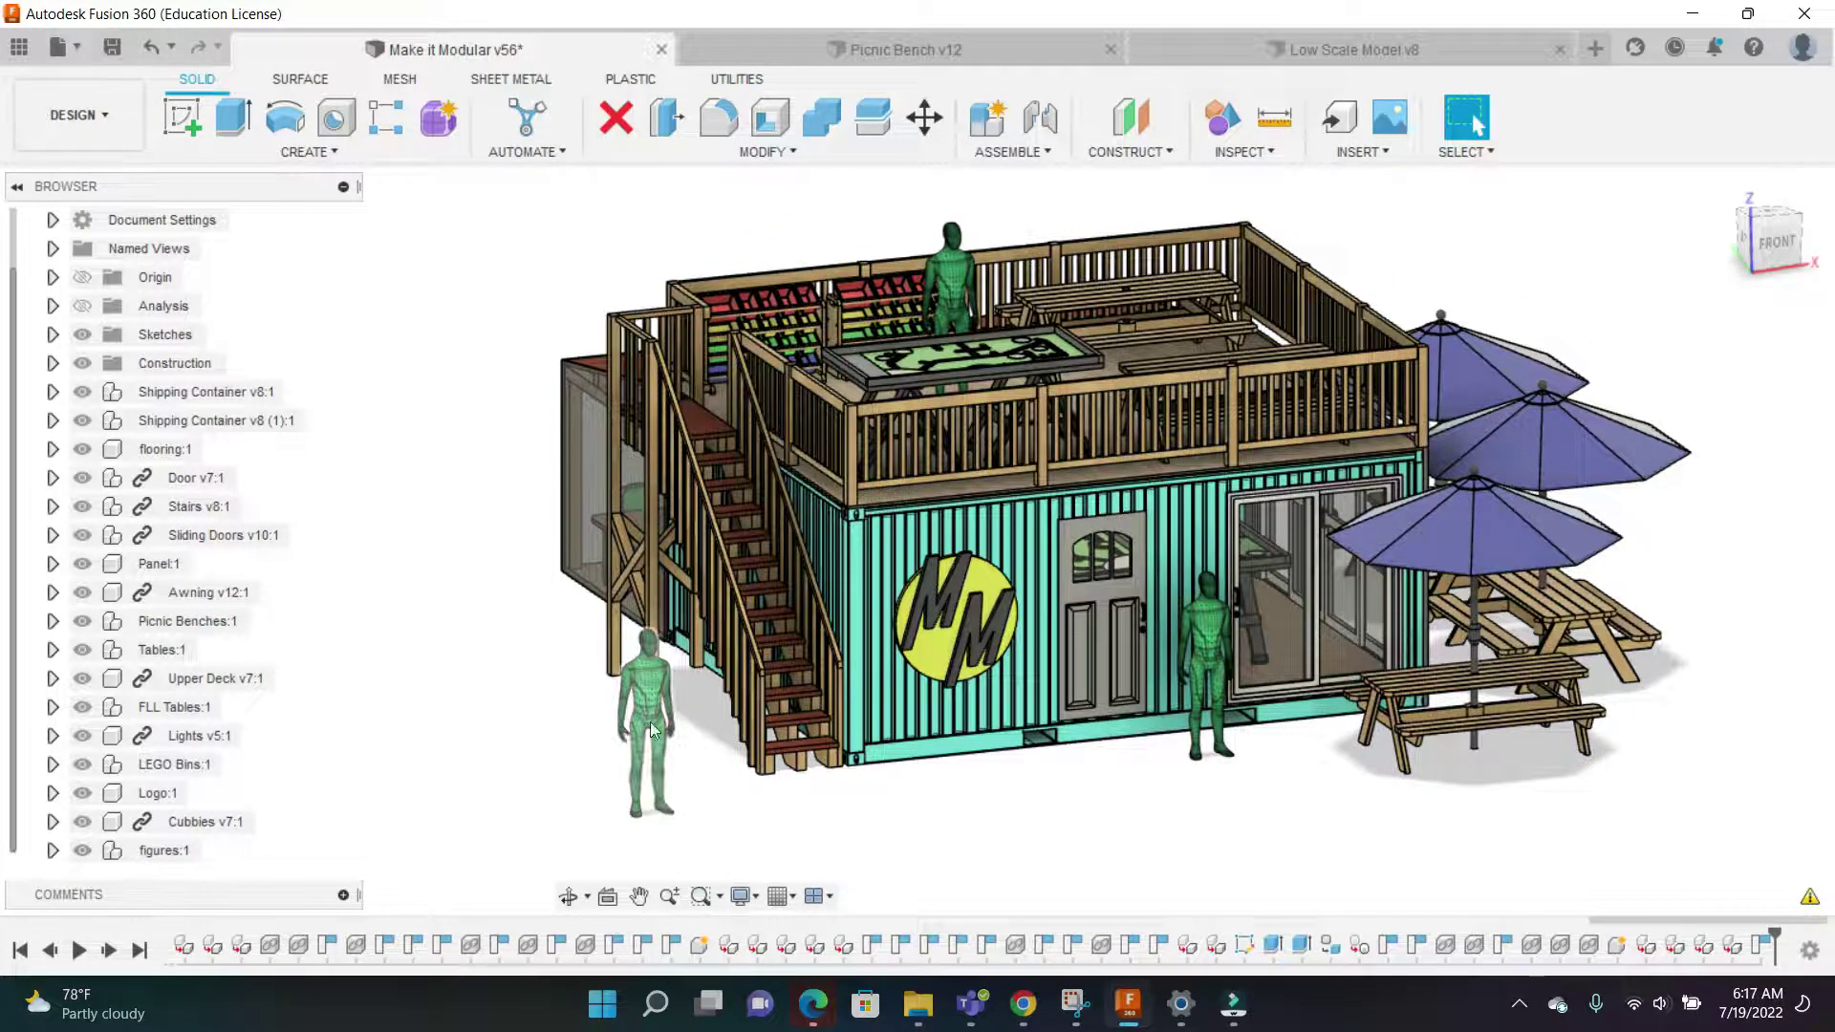
{"action": "scroll", "coordinate": [852, 532], "scroll_direction": "up", "scroll_amount": 5}
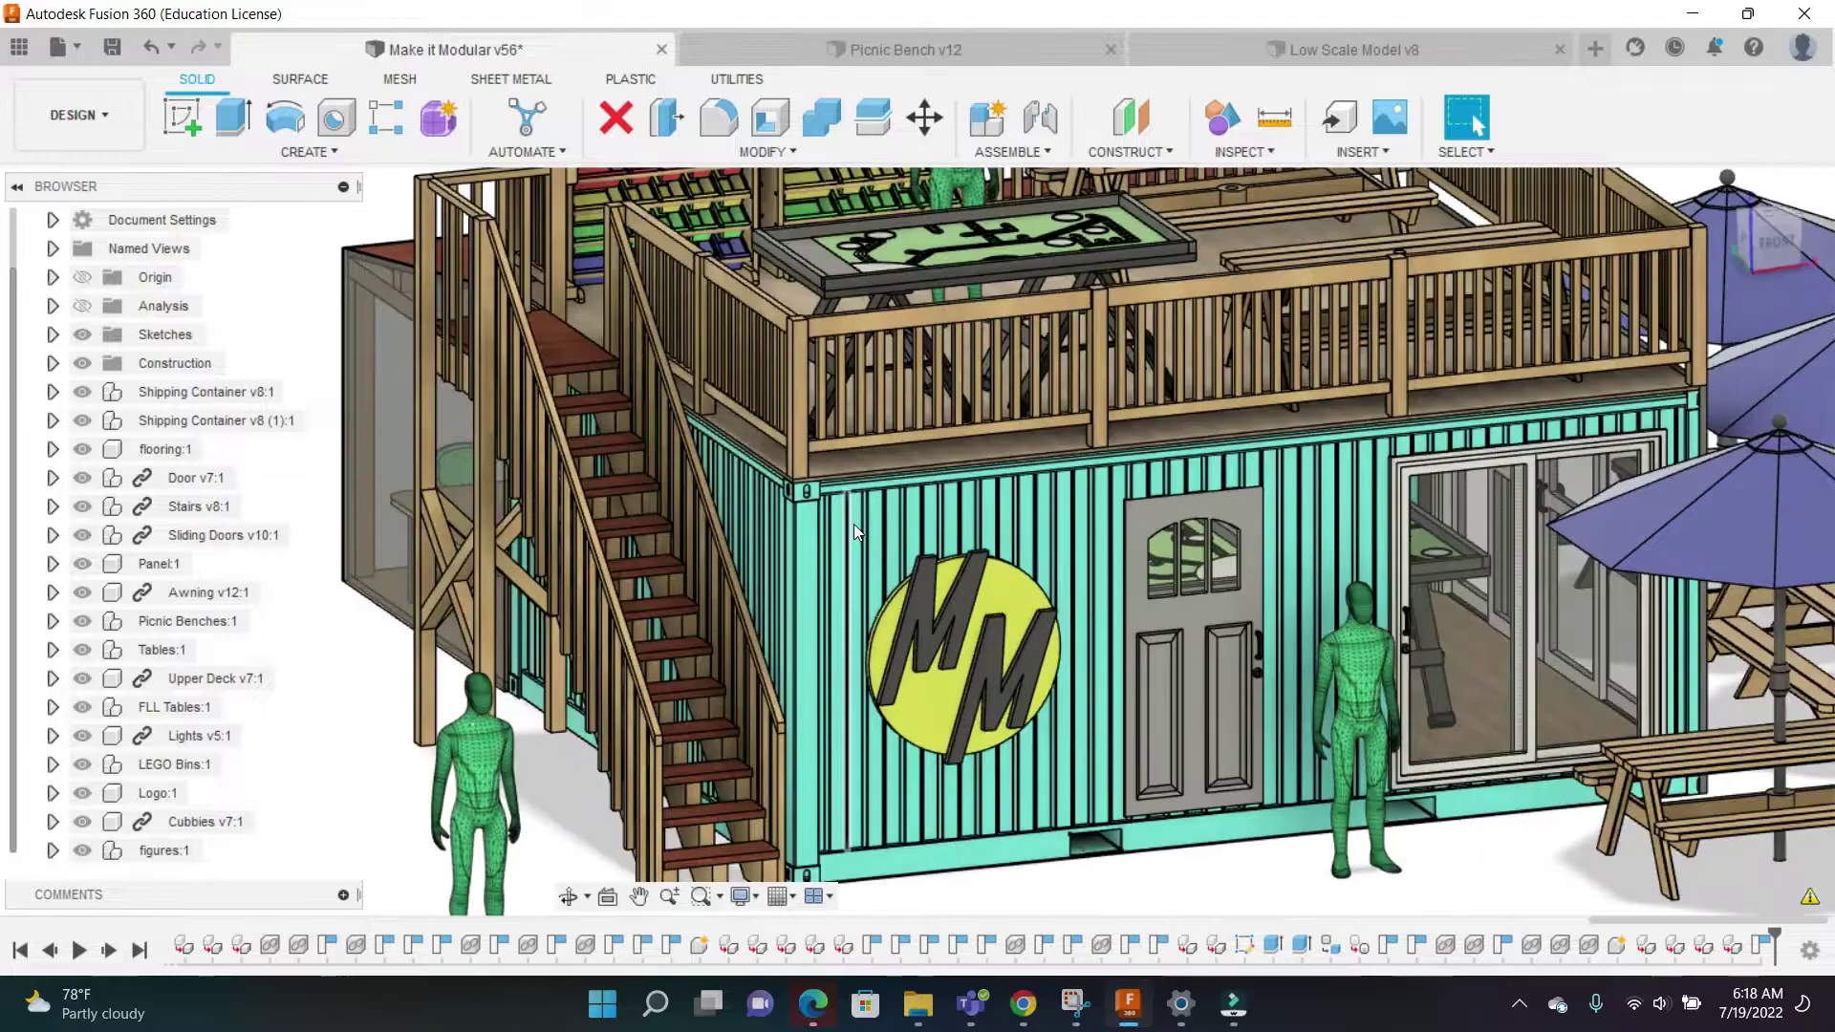
{"action": "left_click", "coordinate": [849, 527]}
{"action": "scroll", "coordinate": [773, 531], "scroll_direction": "down", "scroll_amount": 5}
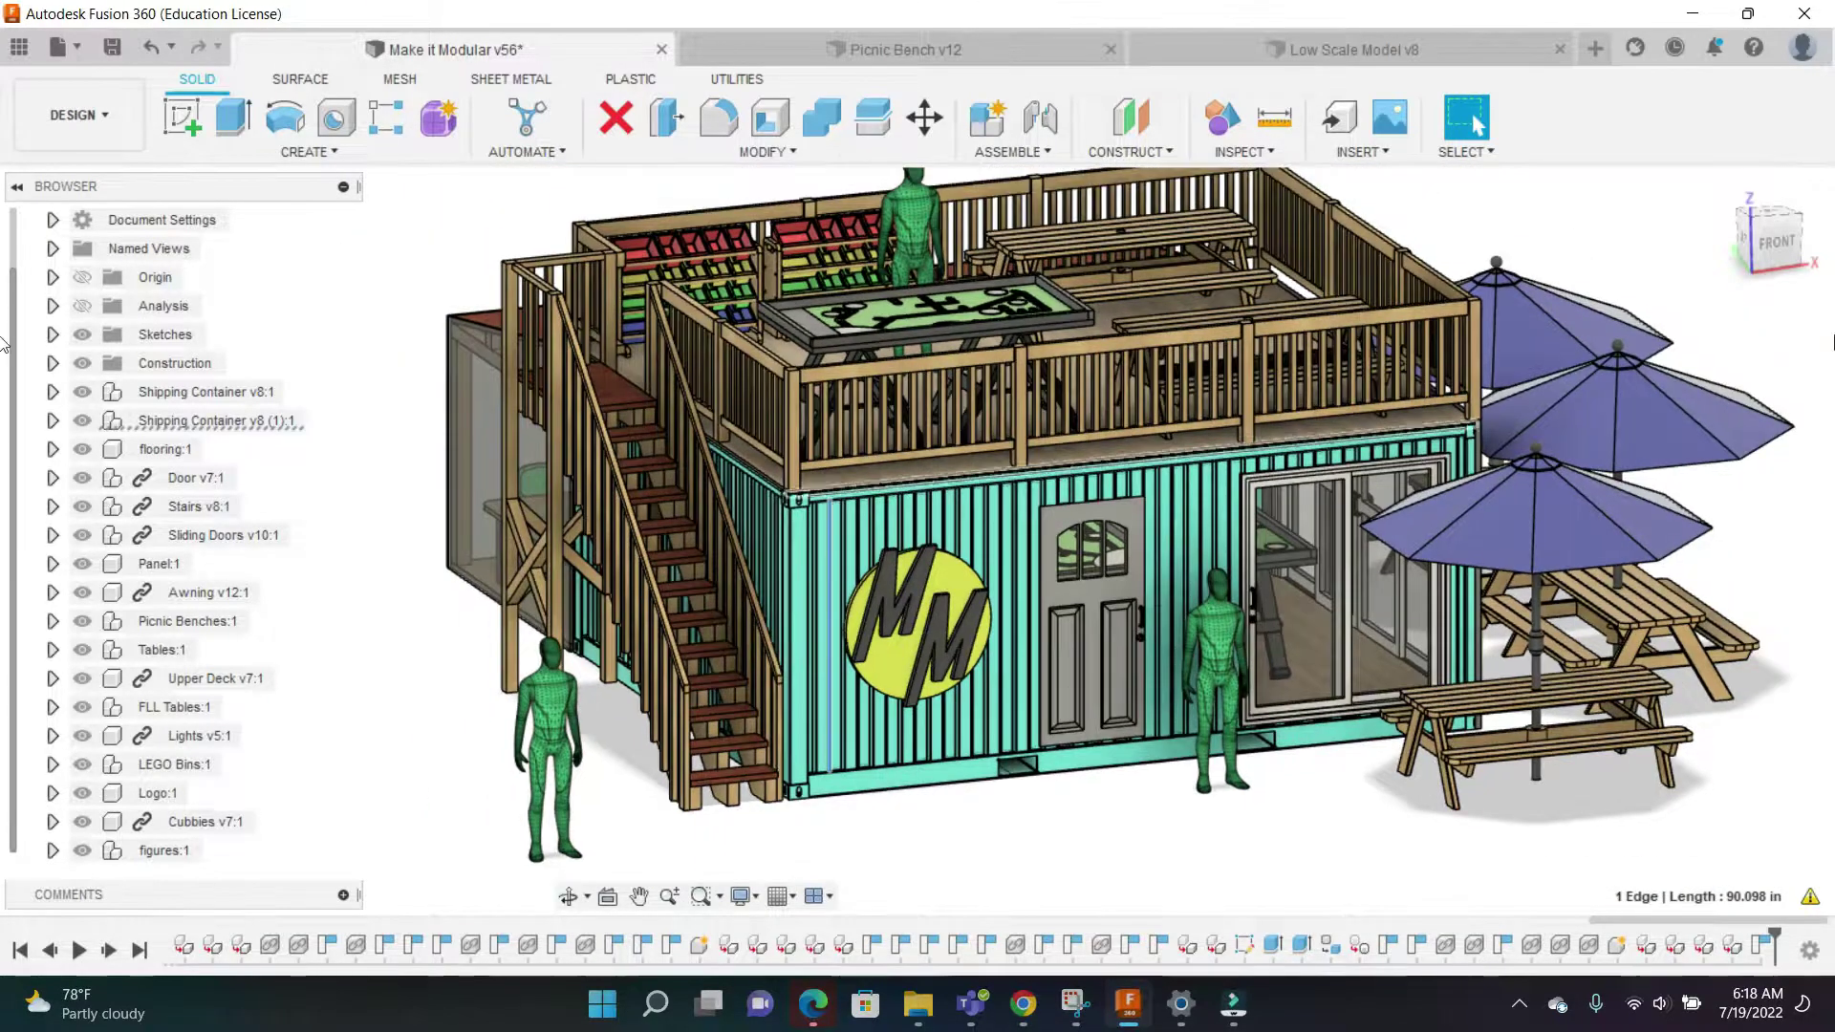
Examine the glass-door side of the building with its umbrella tables and the covered awning area
{"action": "left_click_drag", "start_coordinate": [1762, 227], "coordinate": [822, 365]}
{"action": "scroll", "coordinate": [1025, 472], "scroll_direction": "up", "scroll_amount": 3}
{"action": "scroll", "coordinate": [990, 466], "scroll_direction": "up", "scroll_amount": 3}
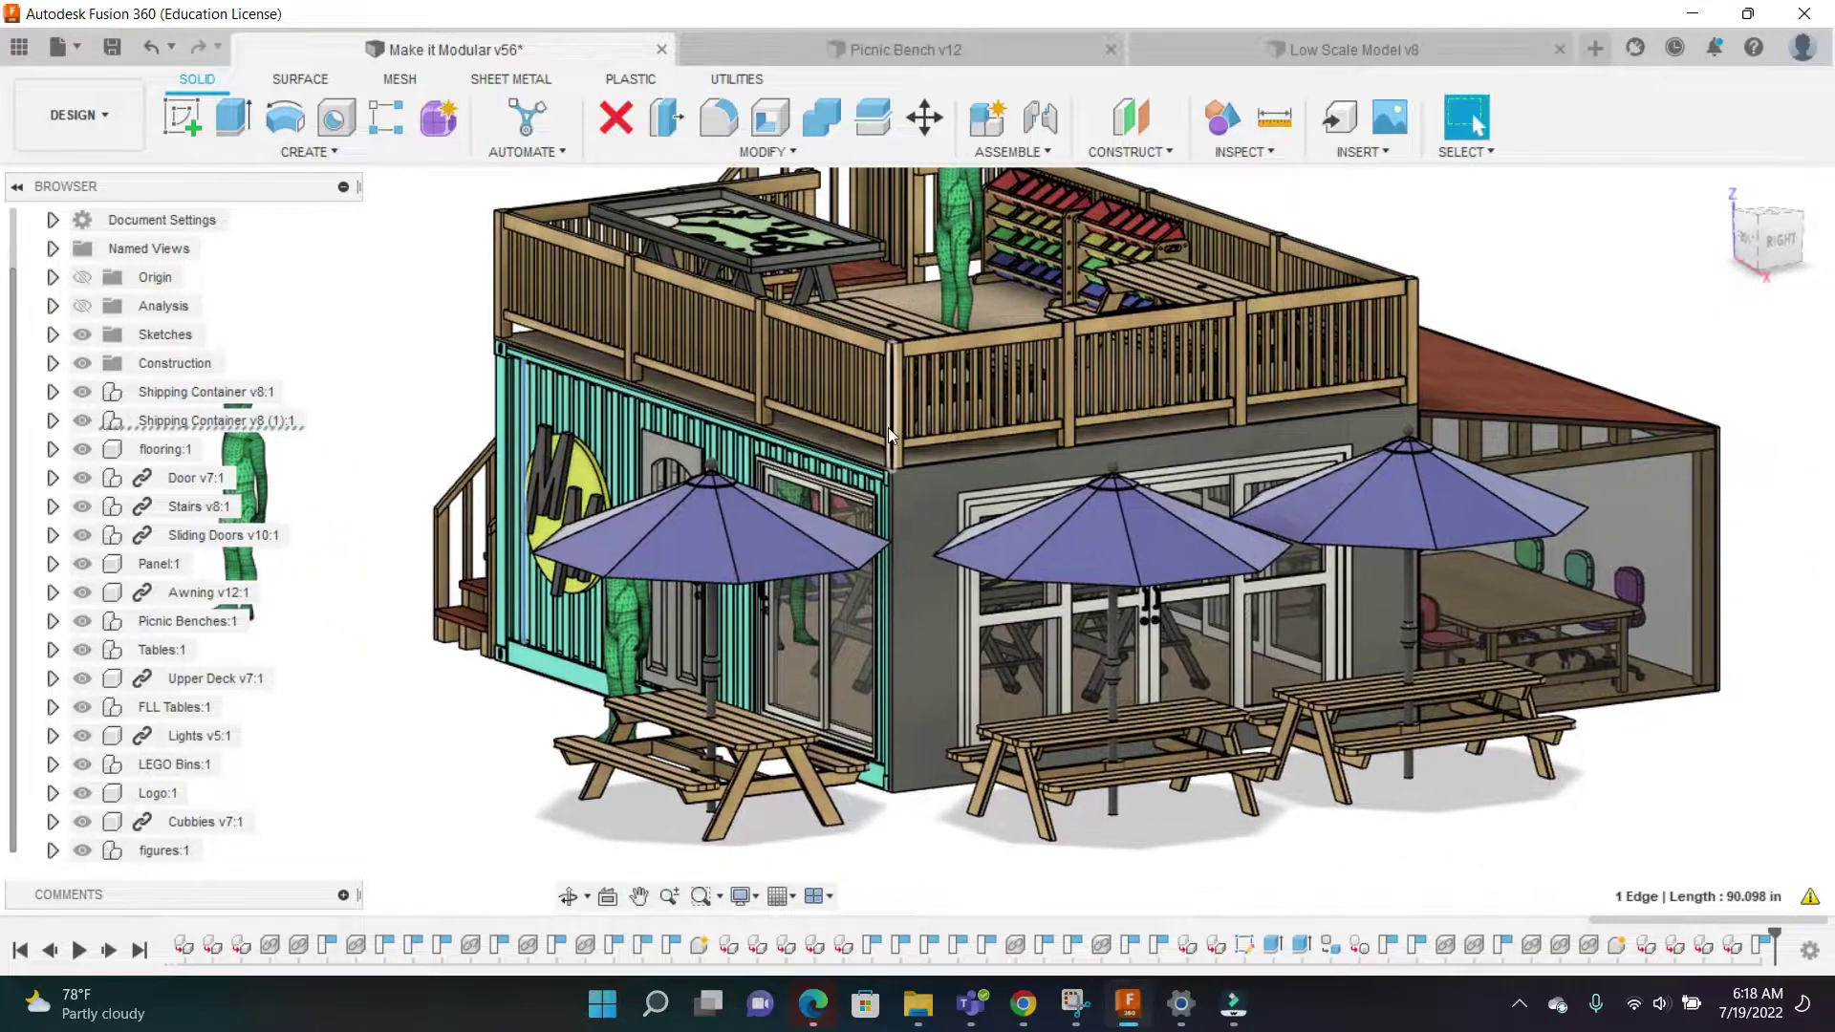
{"action": "scroll", "coordinate": [561, 416], "scroll_direction": "down", "scroll_amount": 1}
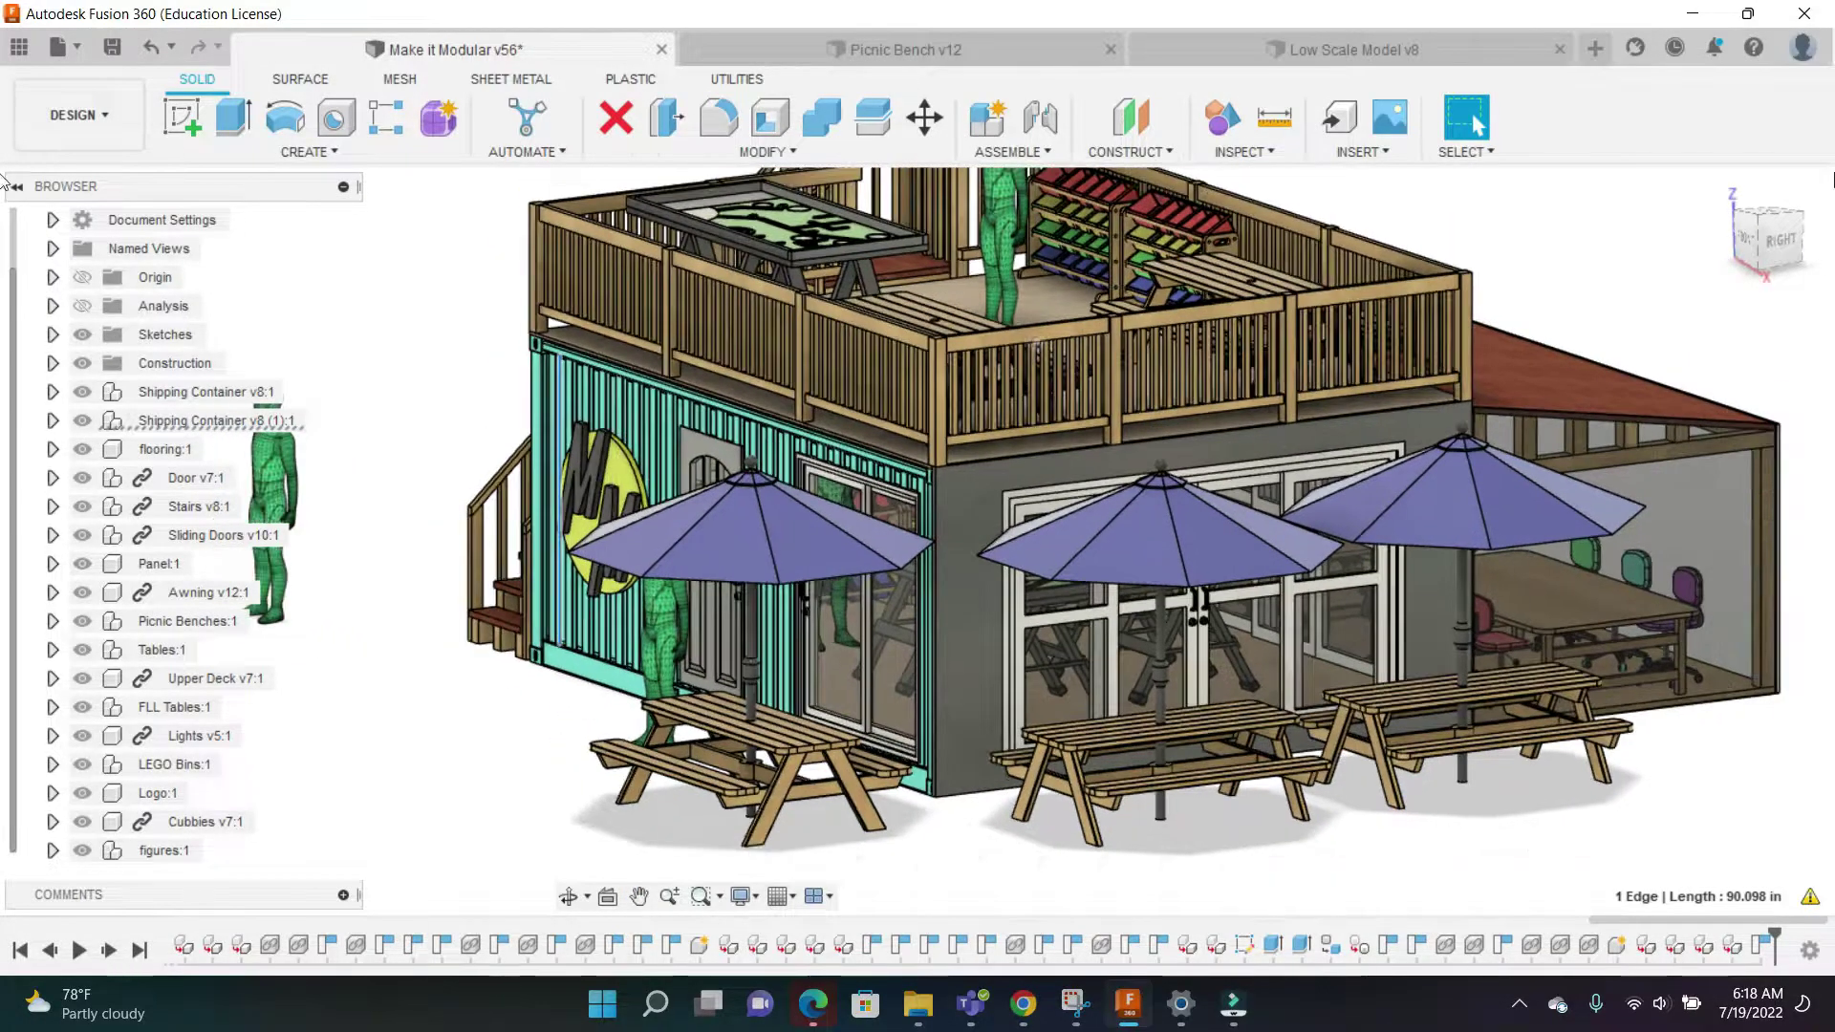
{"action": "left_click", "coordinate": [1778, 228]}
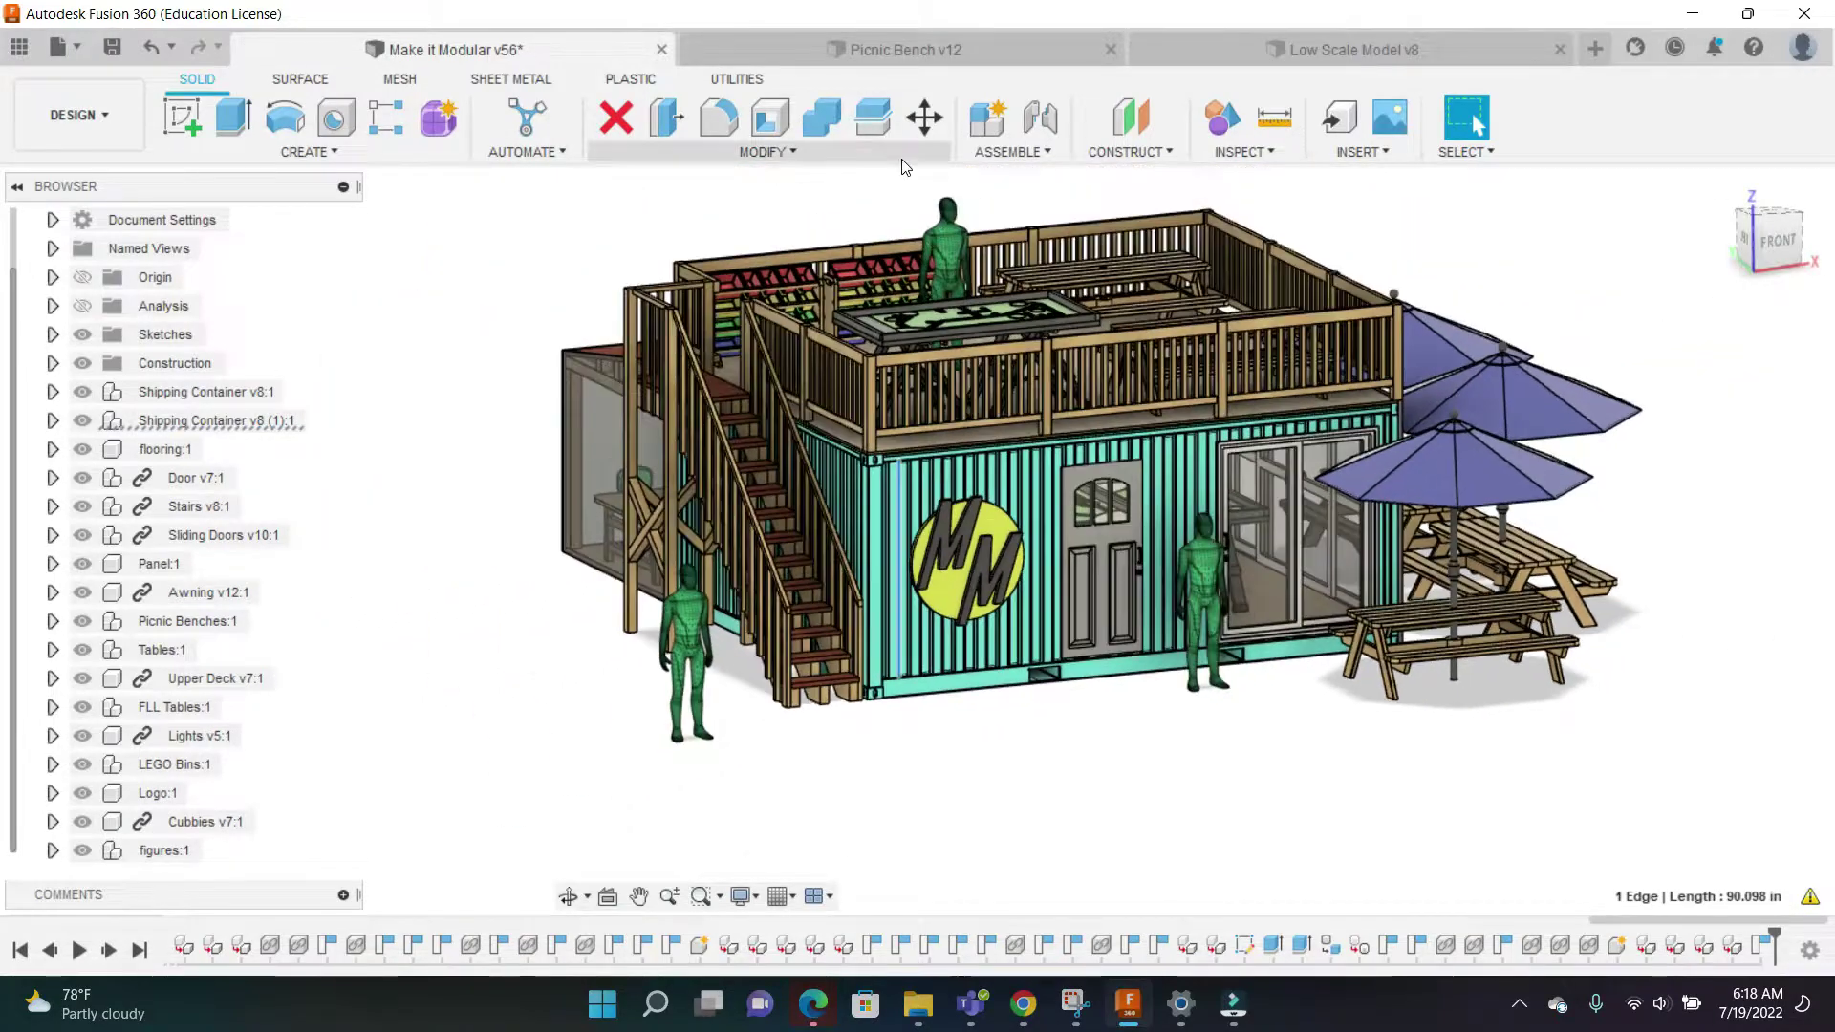
Inspect the upper deck's tables, storage bins and railing above the front wall
{"action": "scroll", "coordinate": [910, 211], "scroll_direction": "up", "scroll_amount": 4}
{"action": "scroll", "coordinate": [1017, 327], "scroll_direction": "down", "scroll_amount": 3}
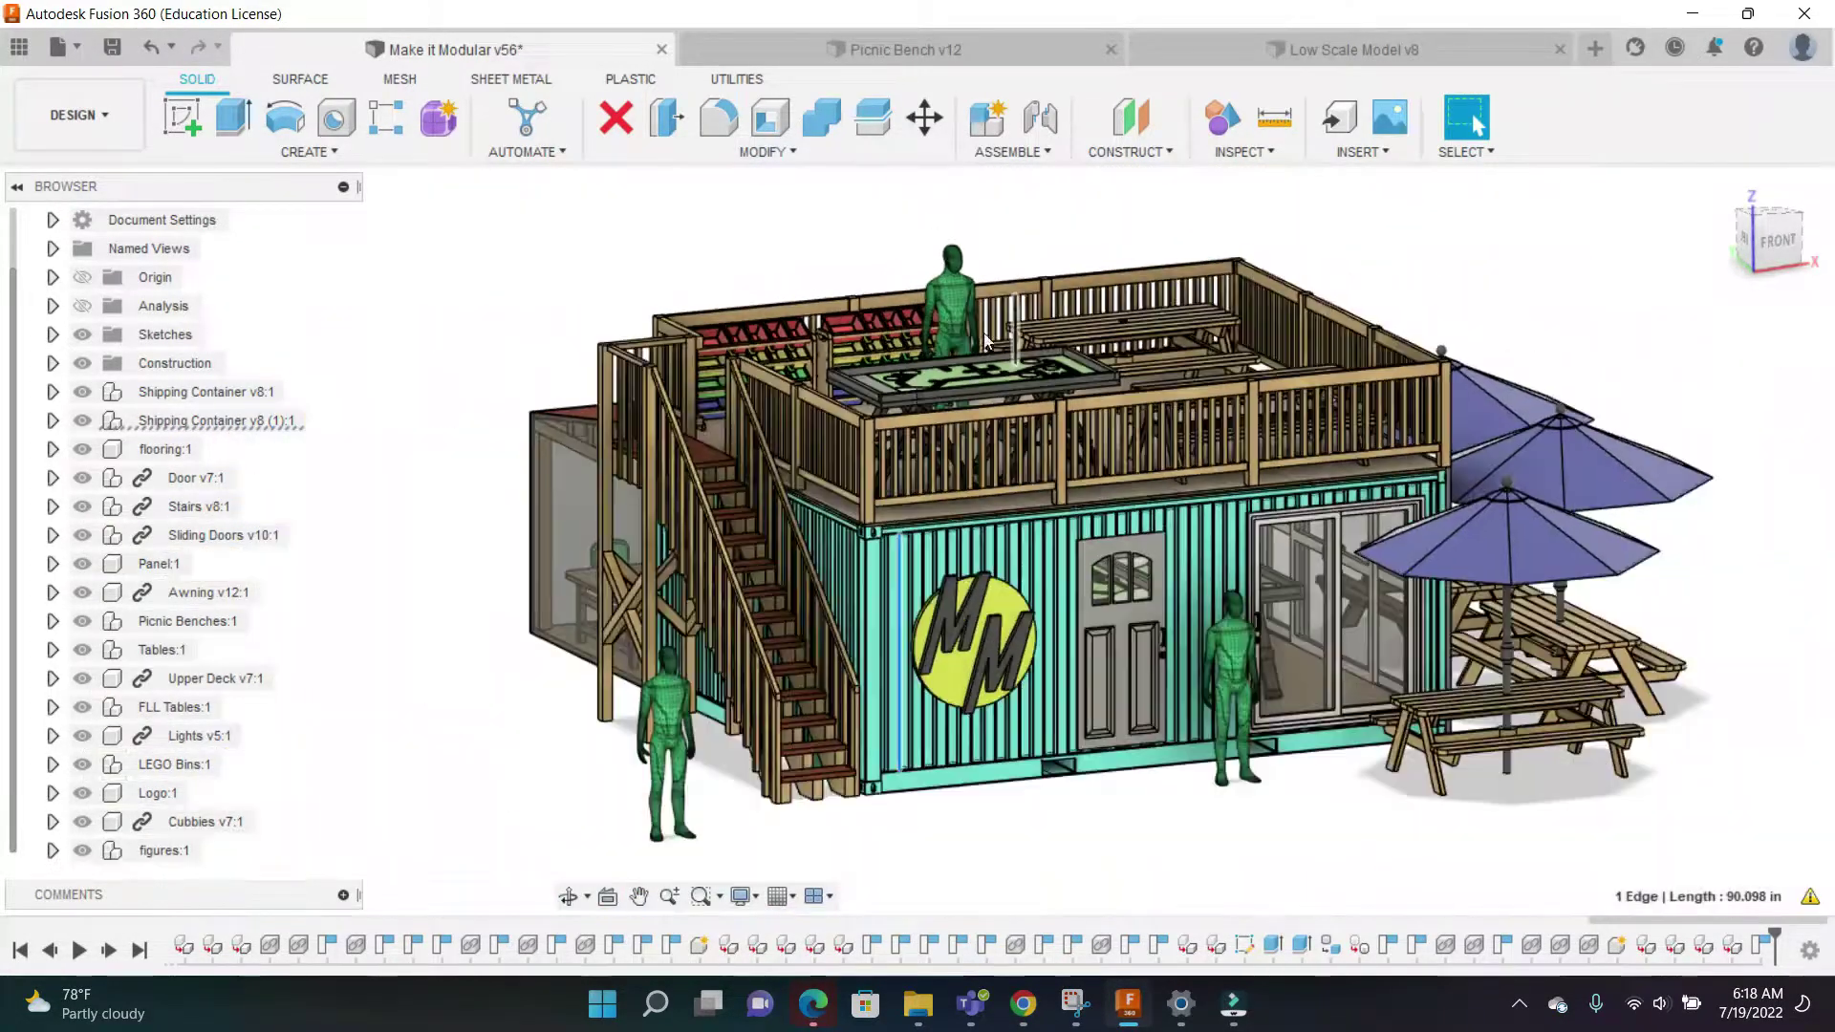
{"action": "scroll", "coordinate": [1127, 698], "scroll_direction": "up", "scroll_amount": 2}
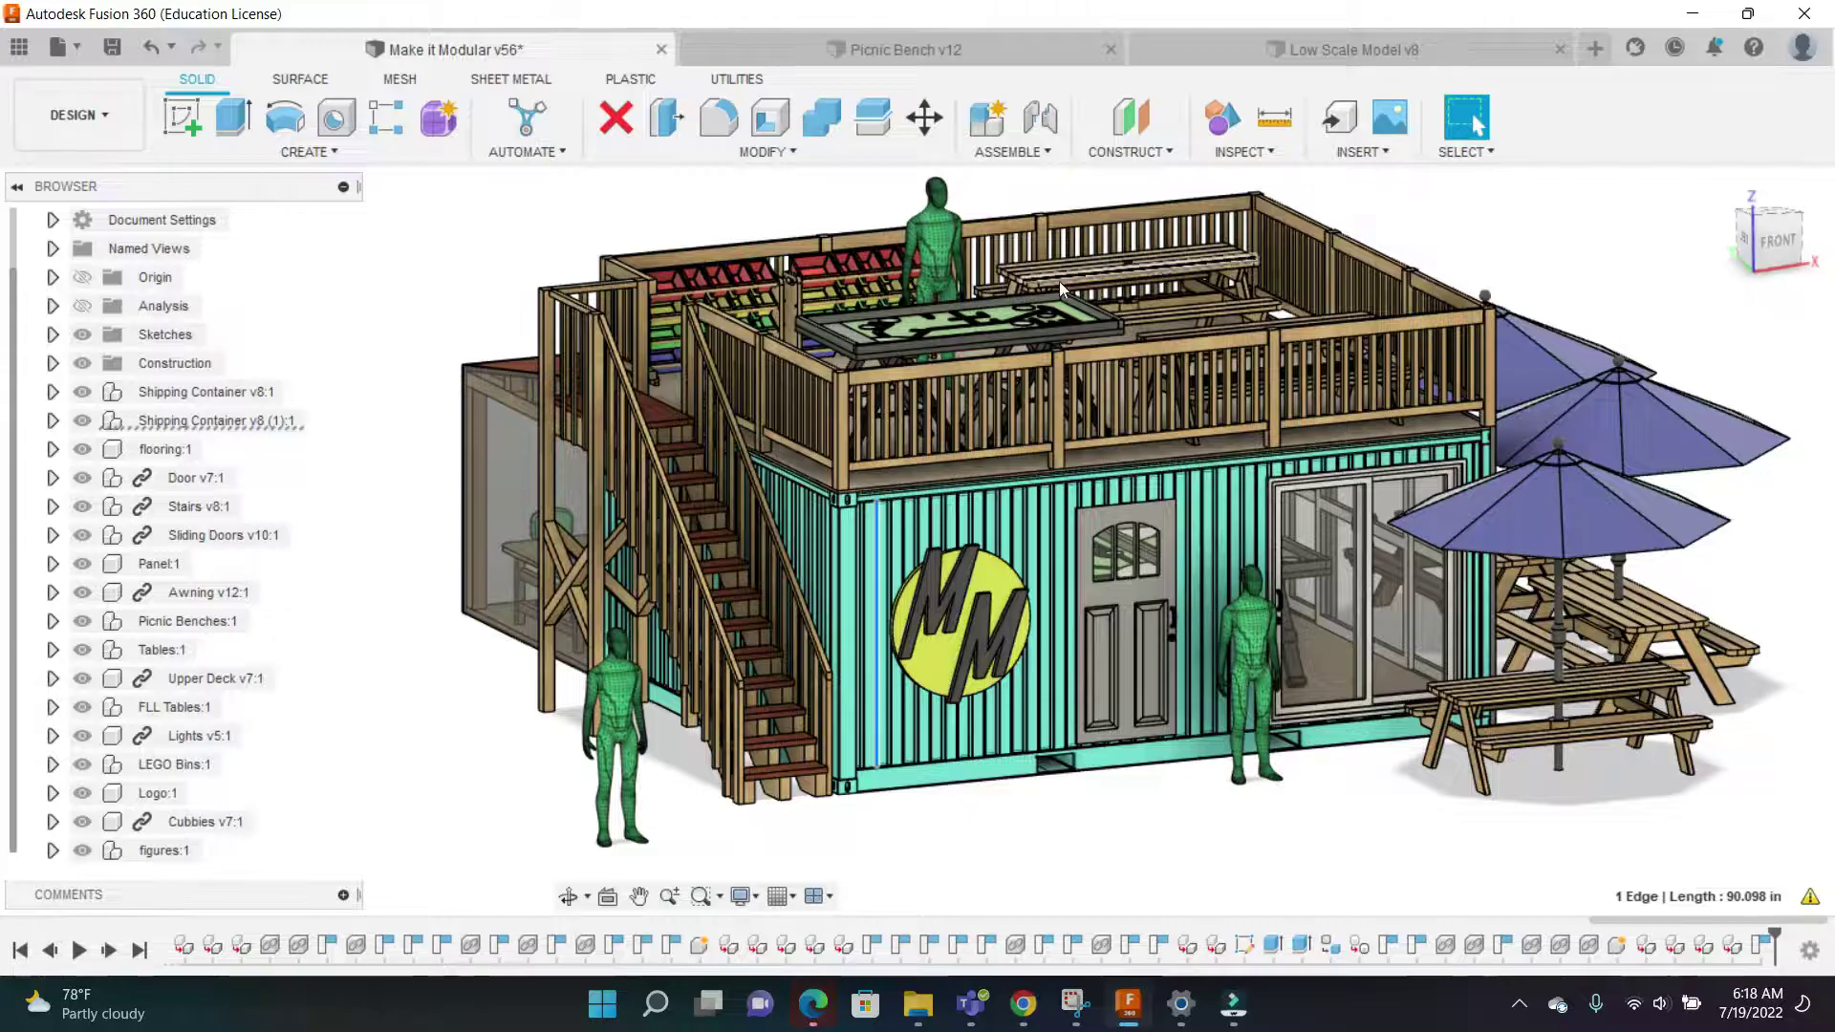
{"action": "scroll", "coordinate": [1109, 277], "scroll_direction": "up", "scroll_amount": 3}
{"action": "scroll", "coordinate": [879, 284], "scroll_direction": "down", "scroll_amount": 4}
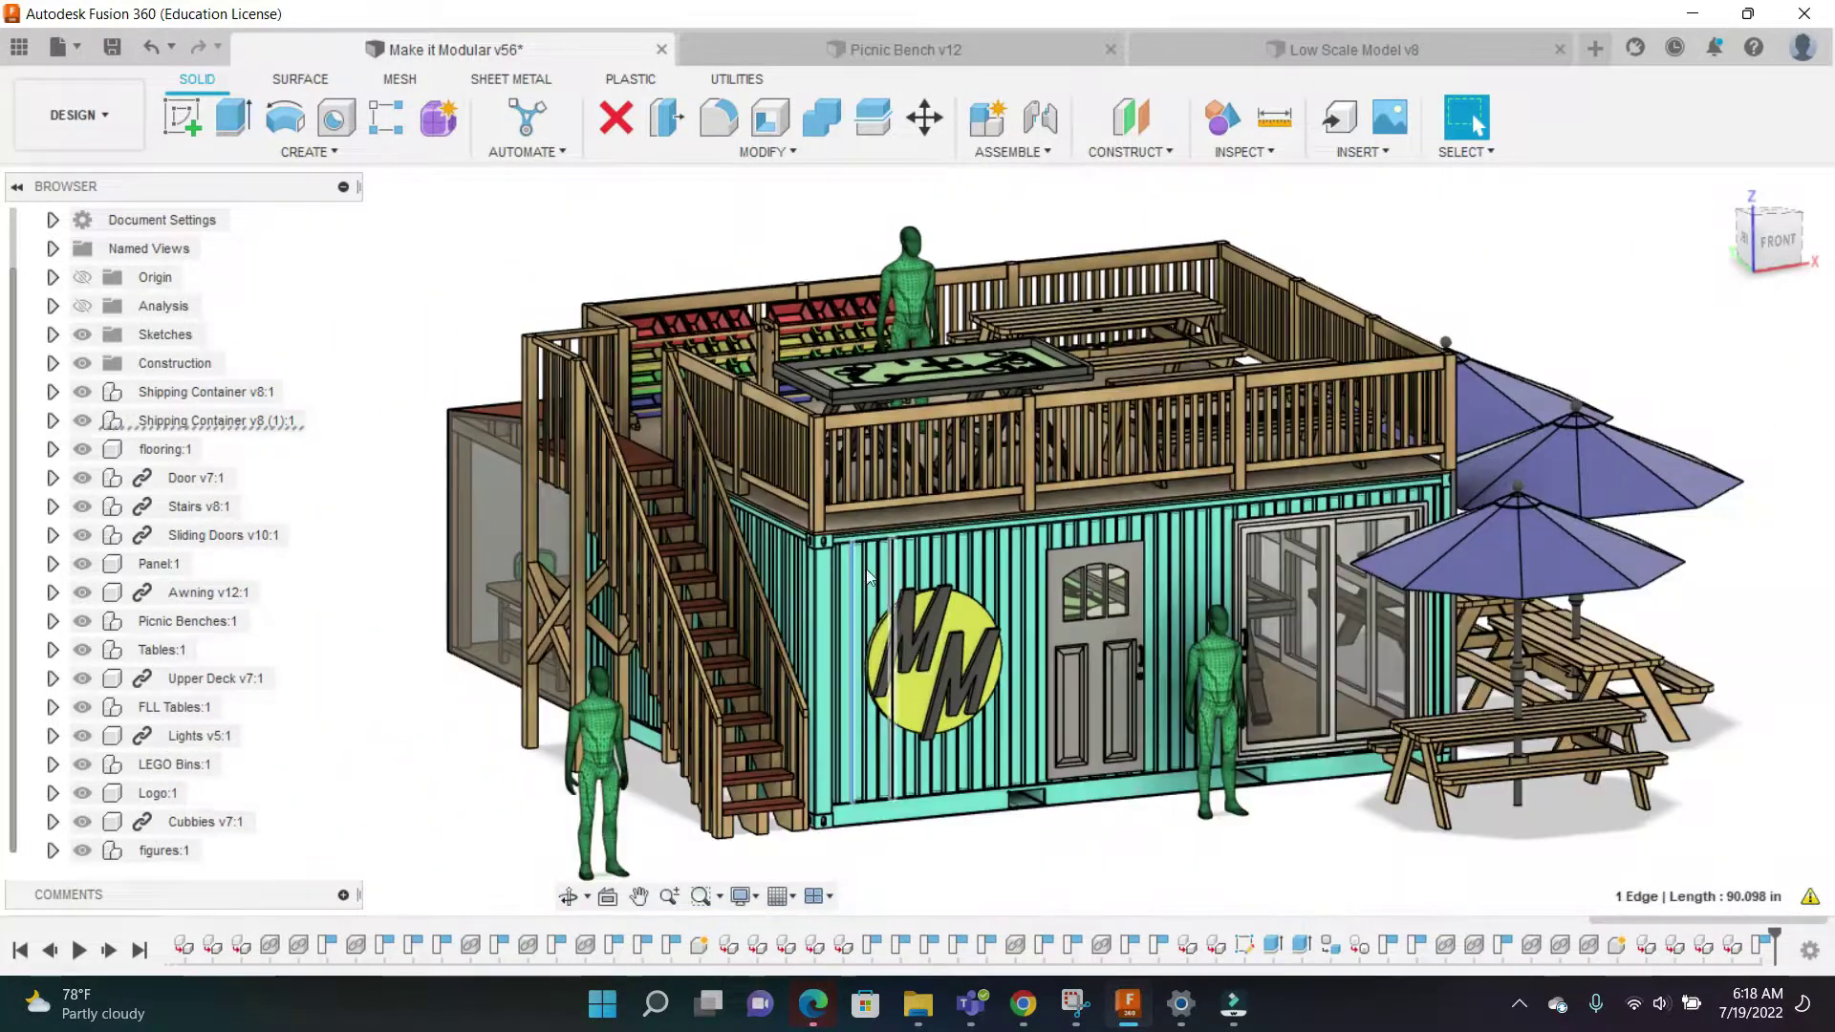
{"action": "scroll", "coordinate": [929, 536], "scroll_direction": "up", "scroll_amount": 1}
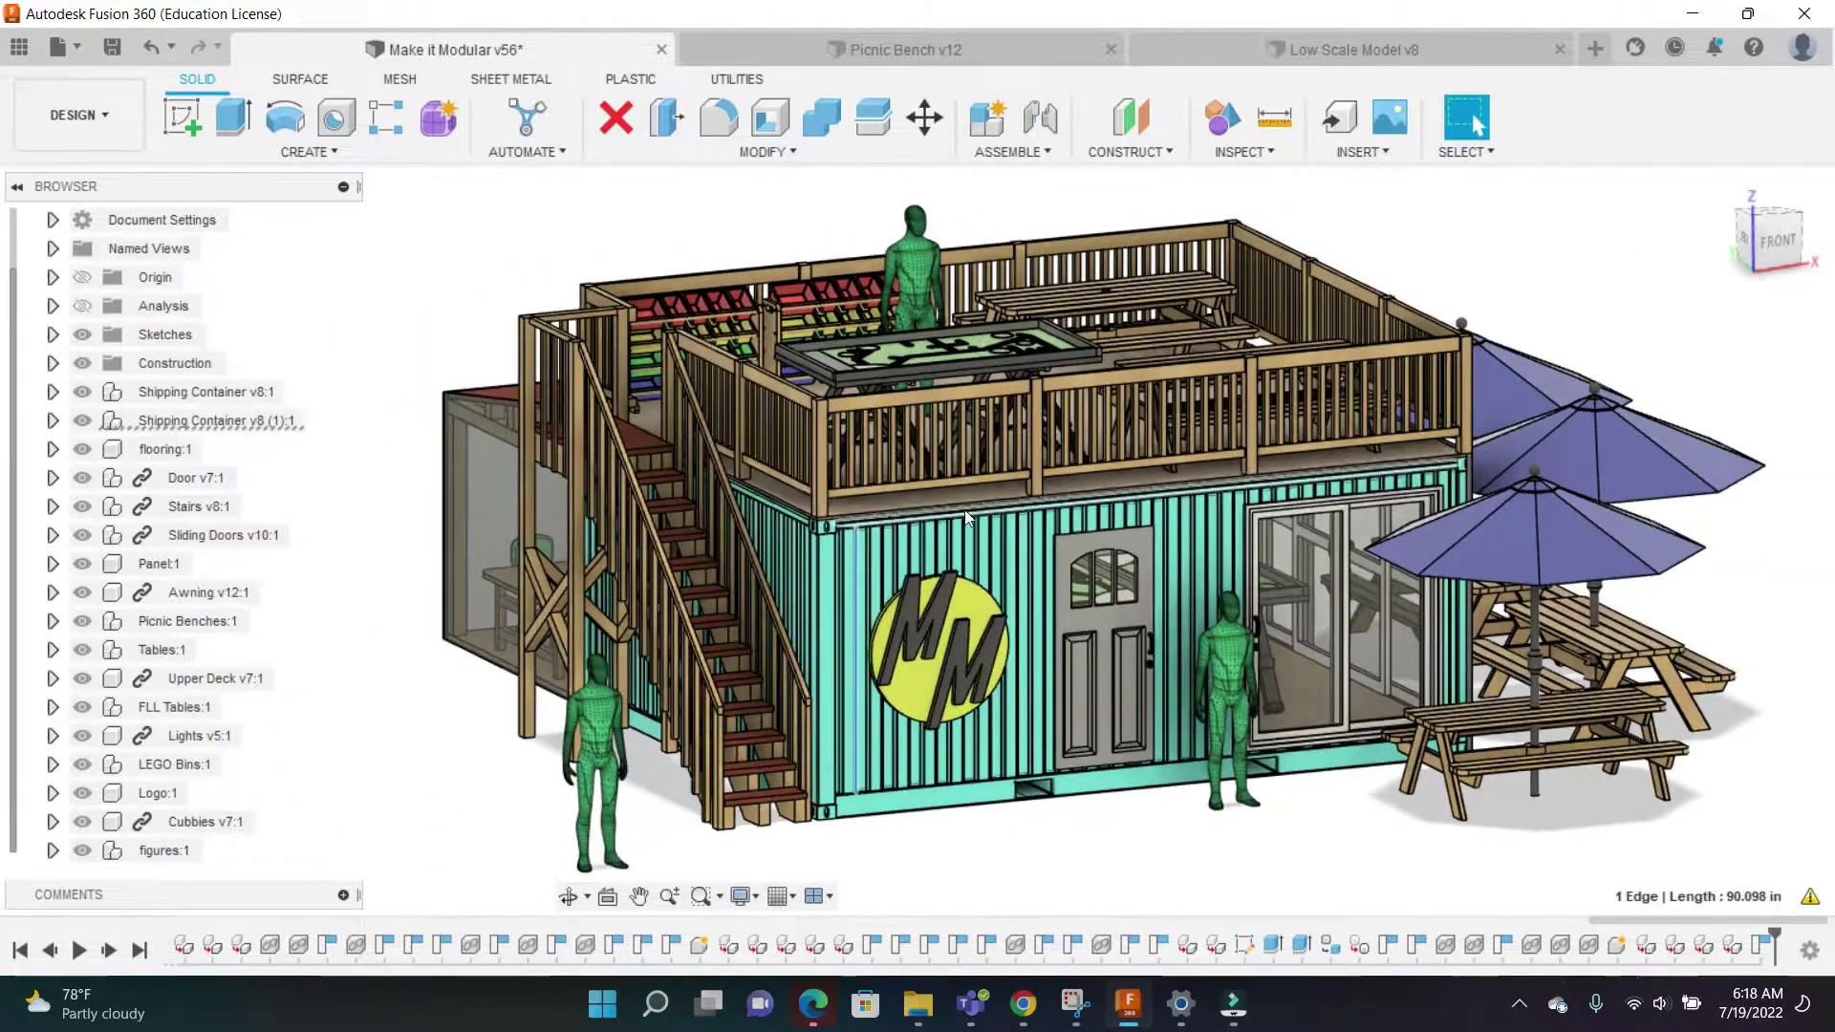
{"action": "scroll", "coordinate": [1766, 287], "scroll_direction": "down", "scroll_amount": 1}
{"action": "middle_click_drag", "start_coordinate": [1505, 280], "coordinate": [1430, 269]}
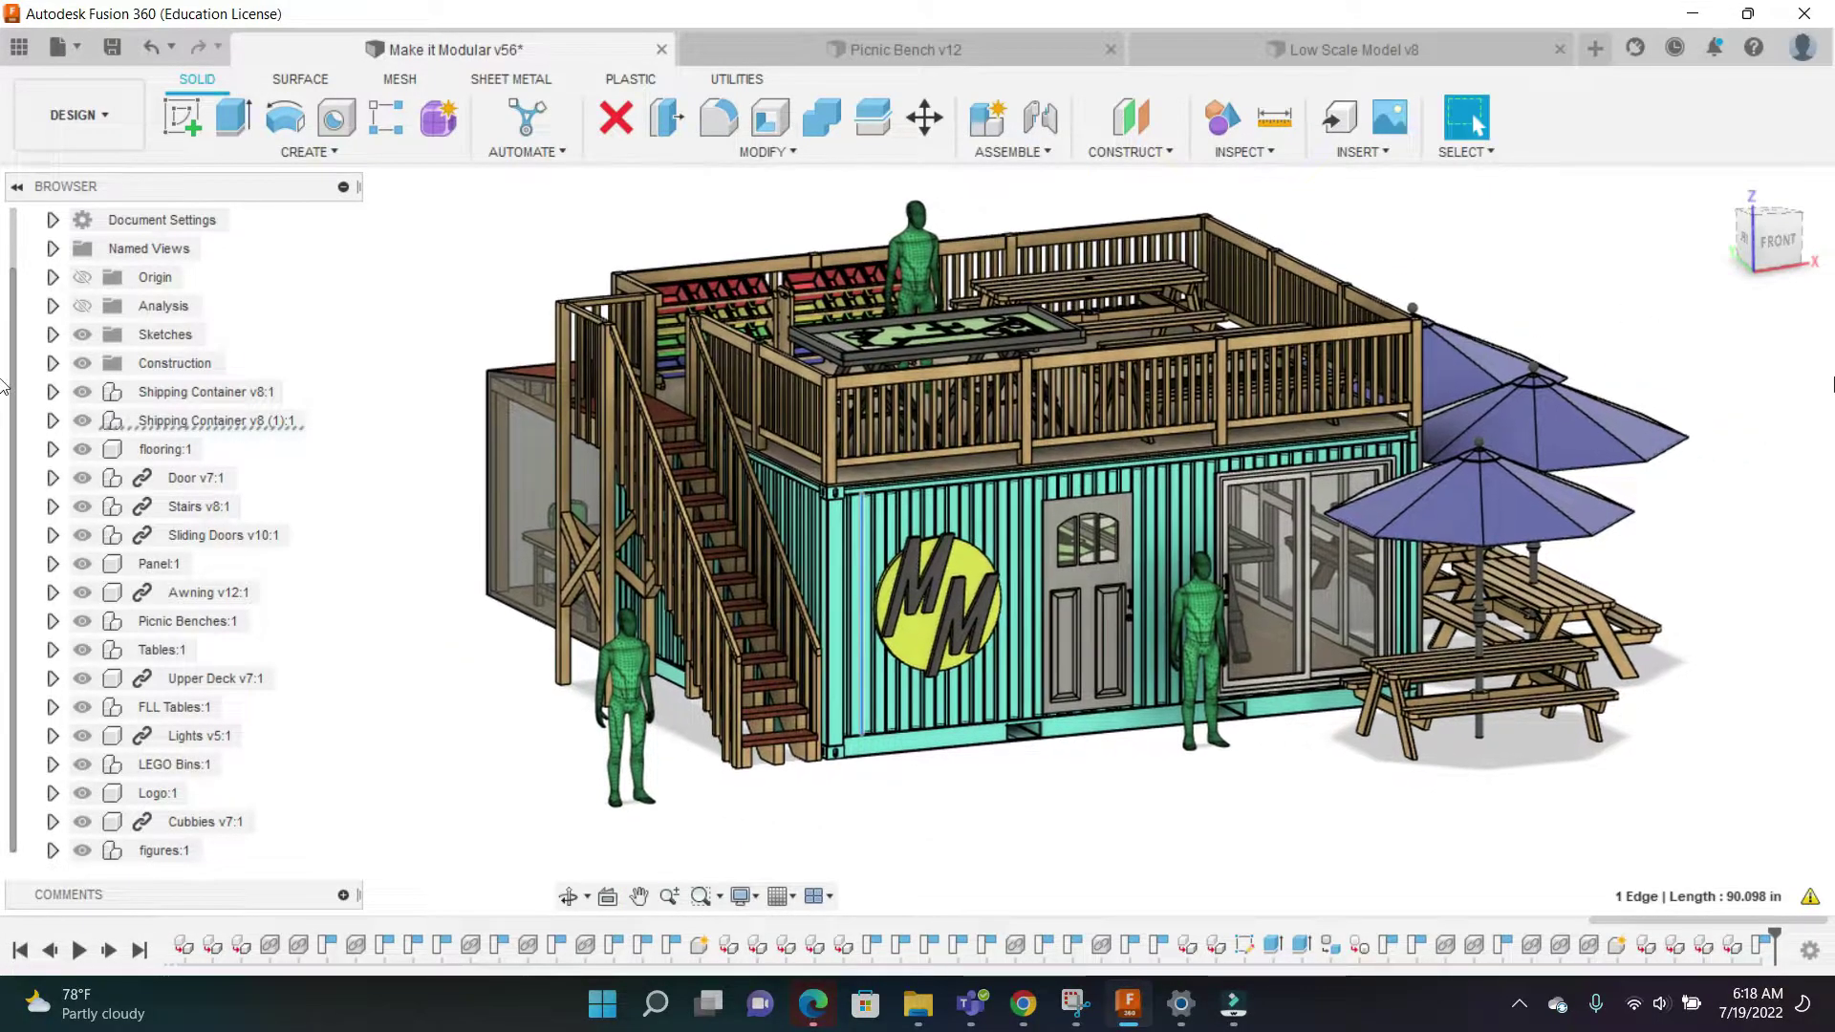
Compare the building's front with its glass-door side, viewing the roof deck and awning from around the corner
{"action": "left_click", "coordinate": [1764, 247]}
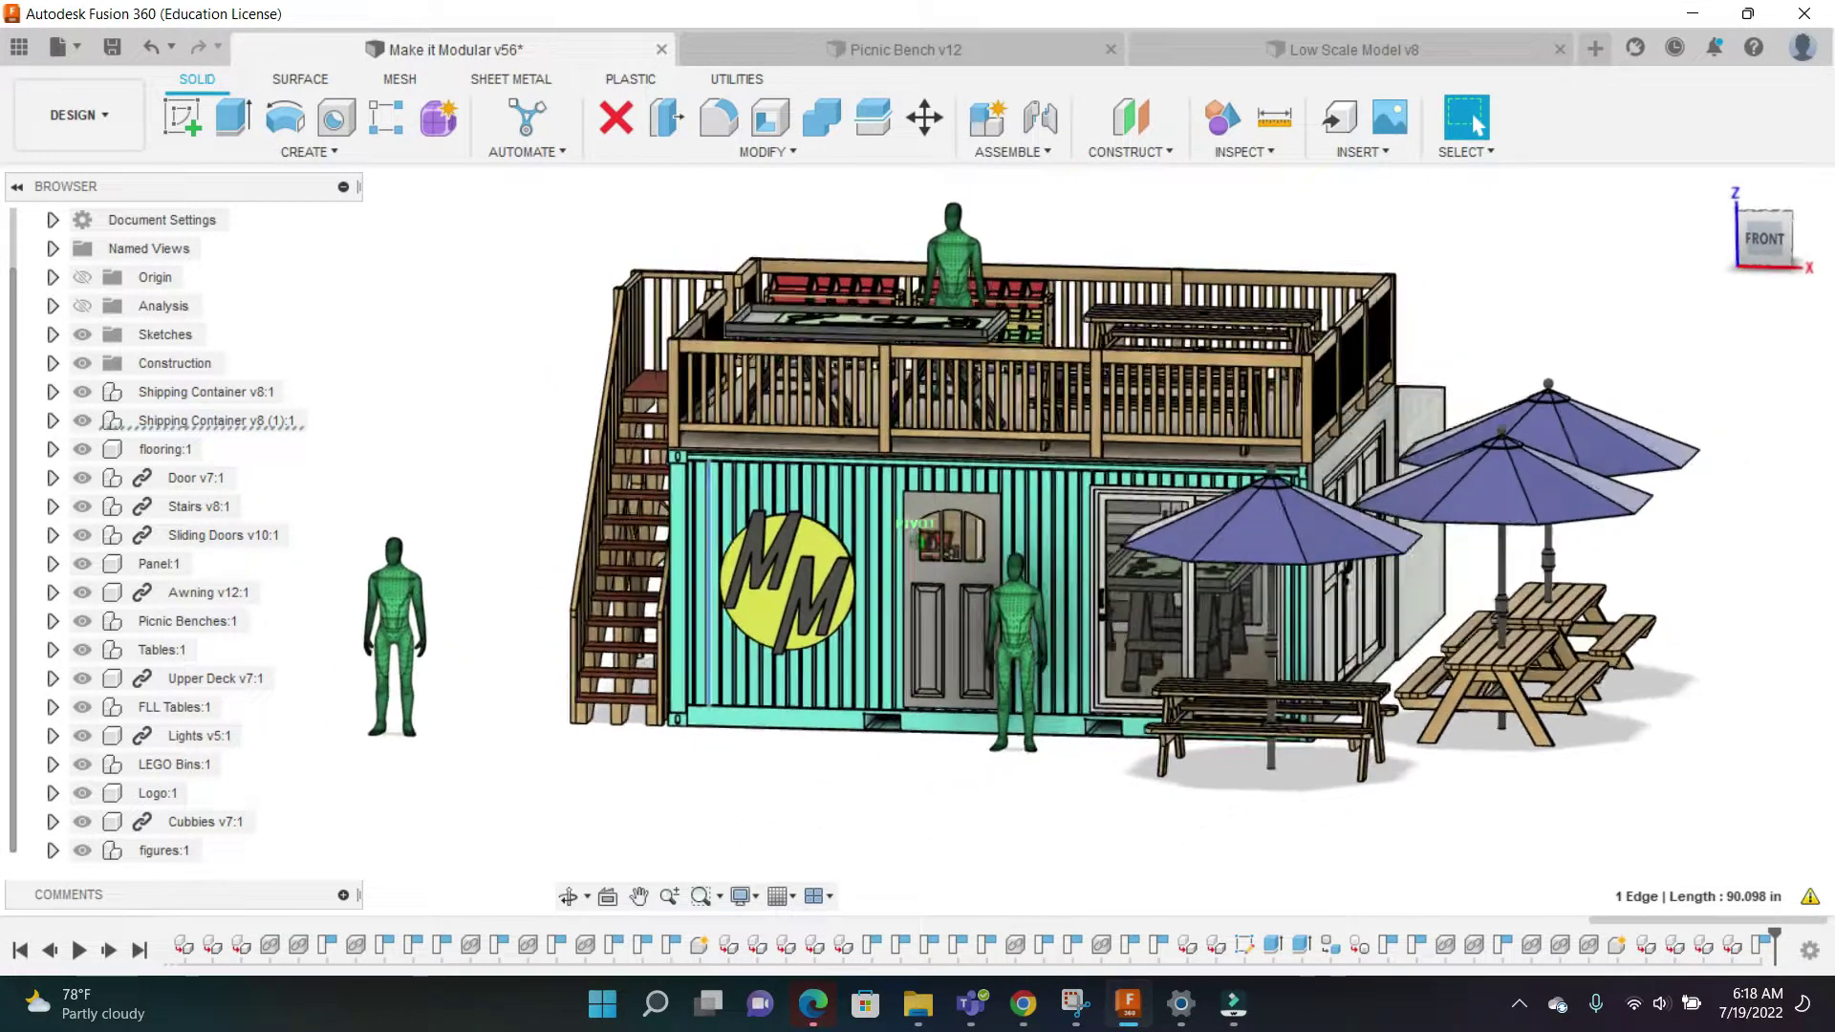
{"action": "middle_click_drag", "start_coordinate": [915, 459], "coordinate": [1023, 504], "text": "shift"}
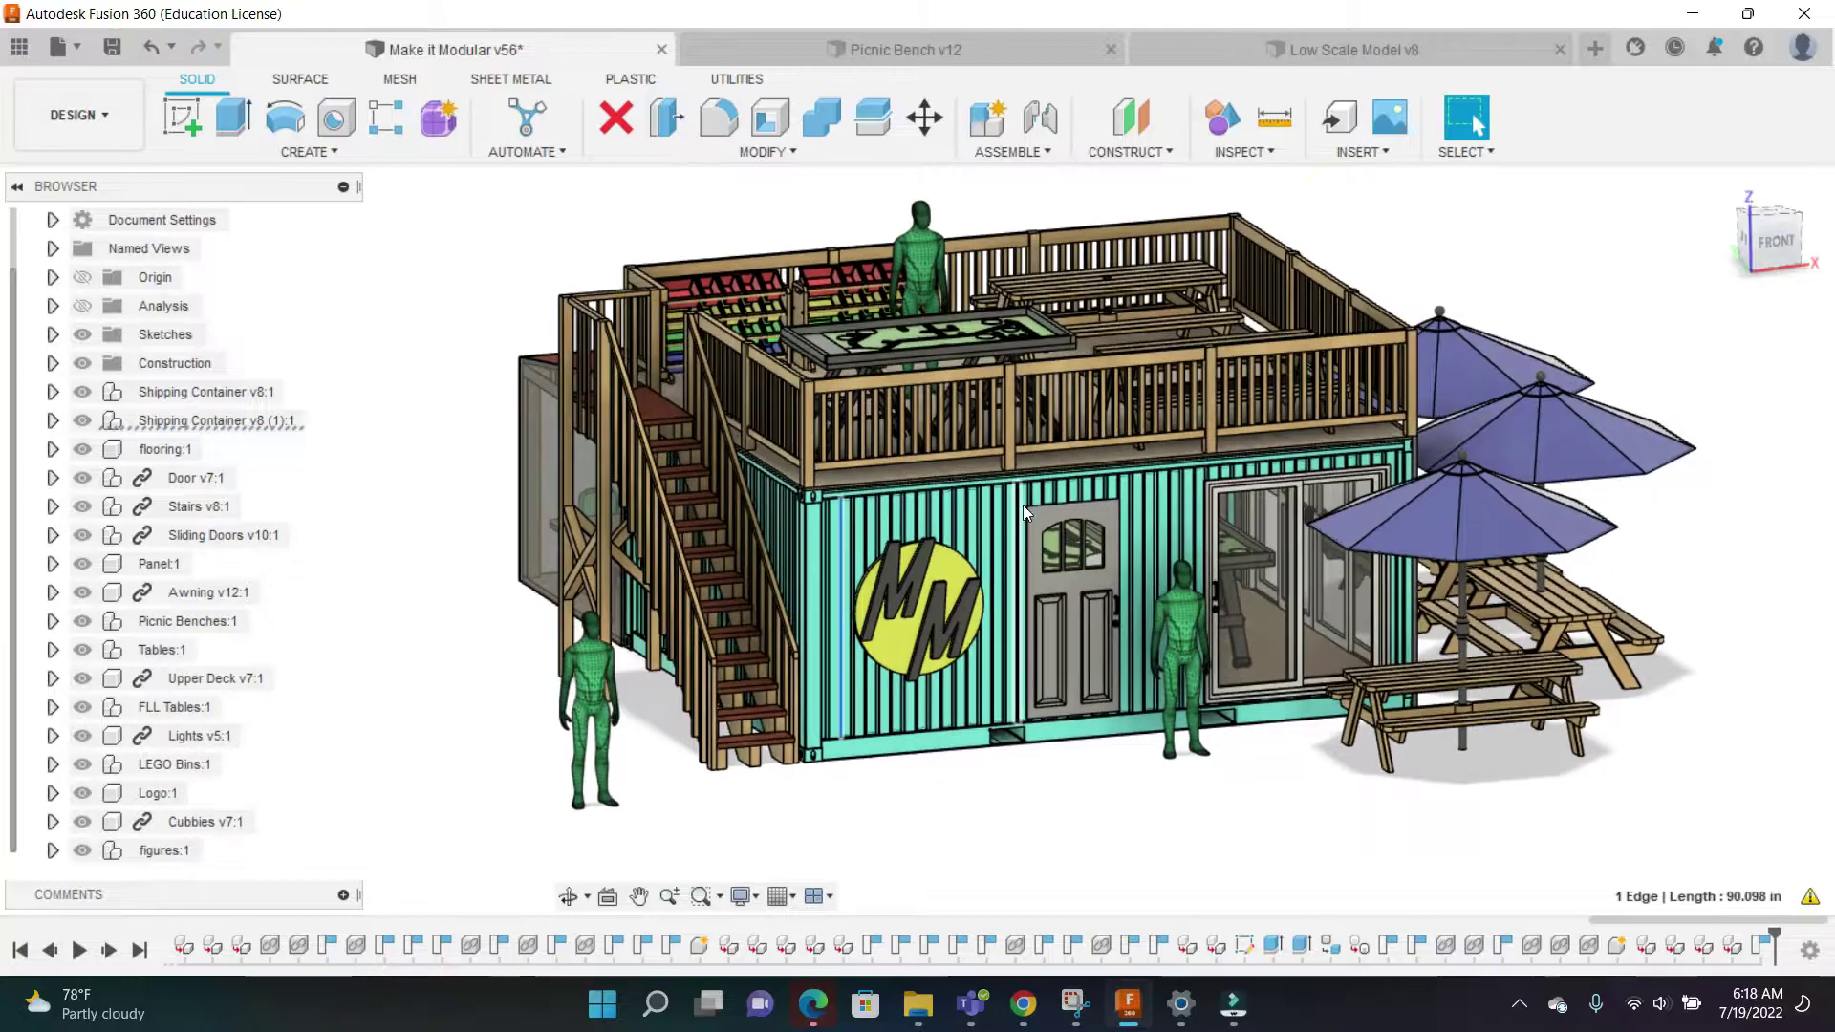
{"action": "scroll", "coordinate": [1023, 499], "scroll_direction": "up", "scroll_amount": 2}
{"action": "scroll", "coordinate": [616, 434], "scroll_direction": "down", "scroll_amount": 3}
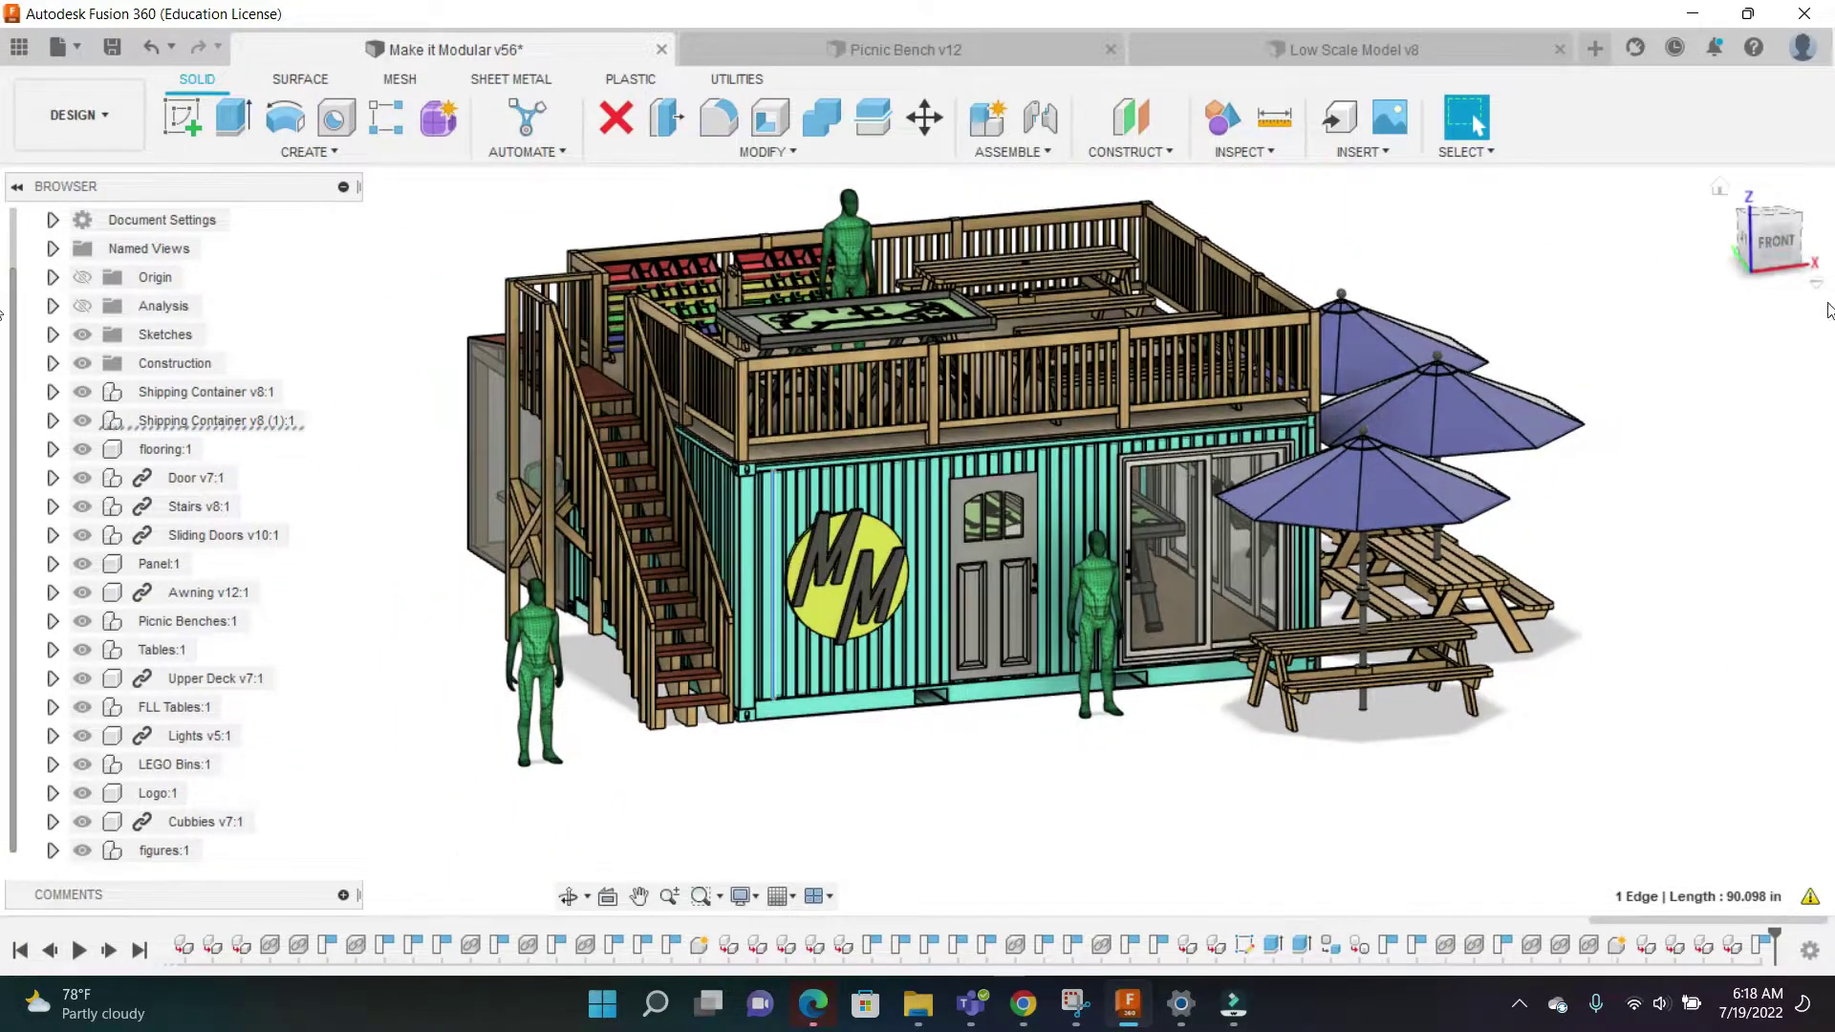
{"action": "left_click_drag", "start_coordinate": [1786, 249], "coordinate": [1691, 256]}
{"action": "mouse_move", "coordinate": [679, 555]}
{"action": "middle_mouse_down", "text": "shift"}
{"action": "mouse_move", "coordinate": [712, 468]}
{"action": "mouse_move", "coordinate": [779, 568]}
{"action": "mouse_move", "coordinate": [1034, 415]}
{"action": "middle_mouse_up", "text": "shift"}
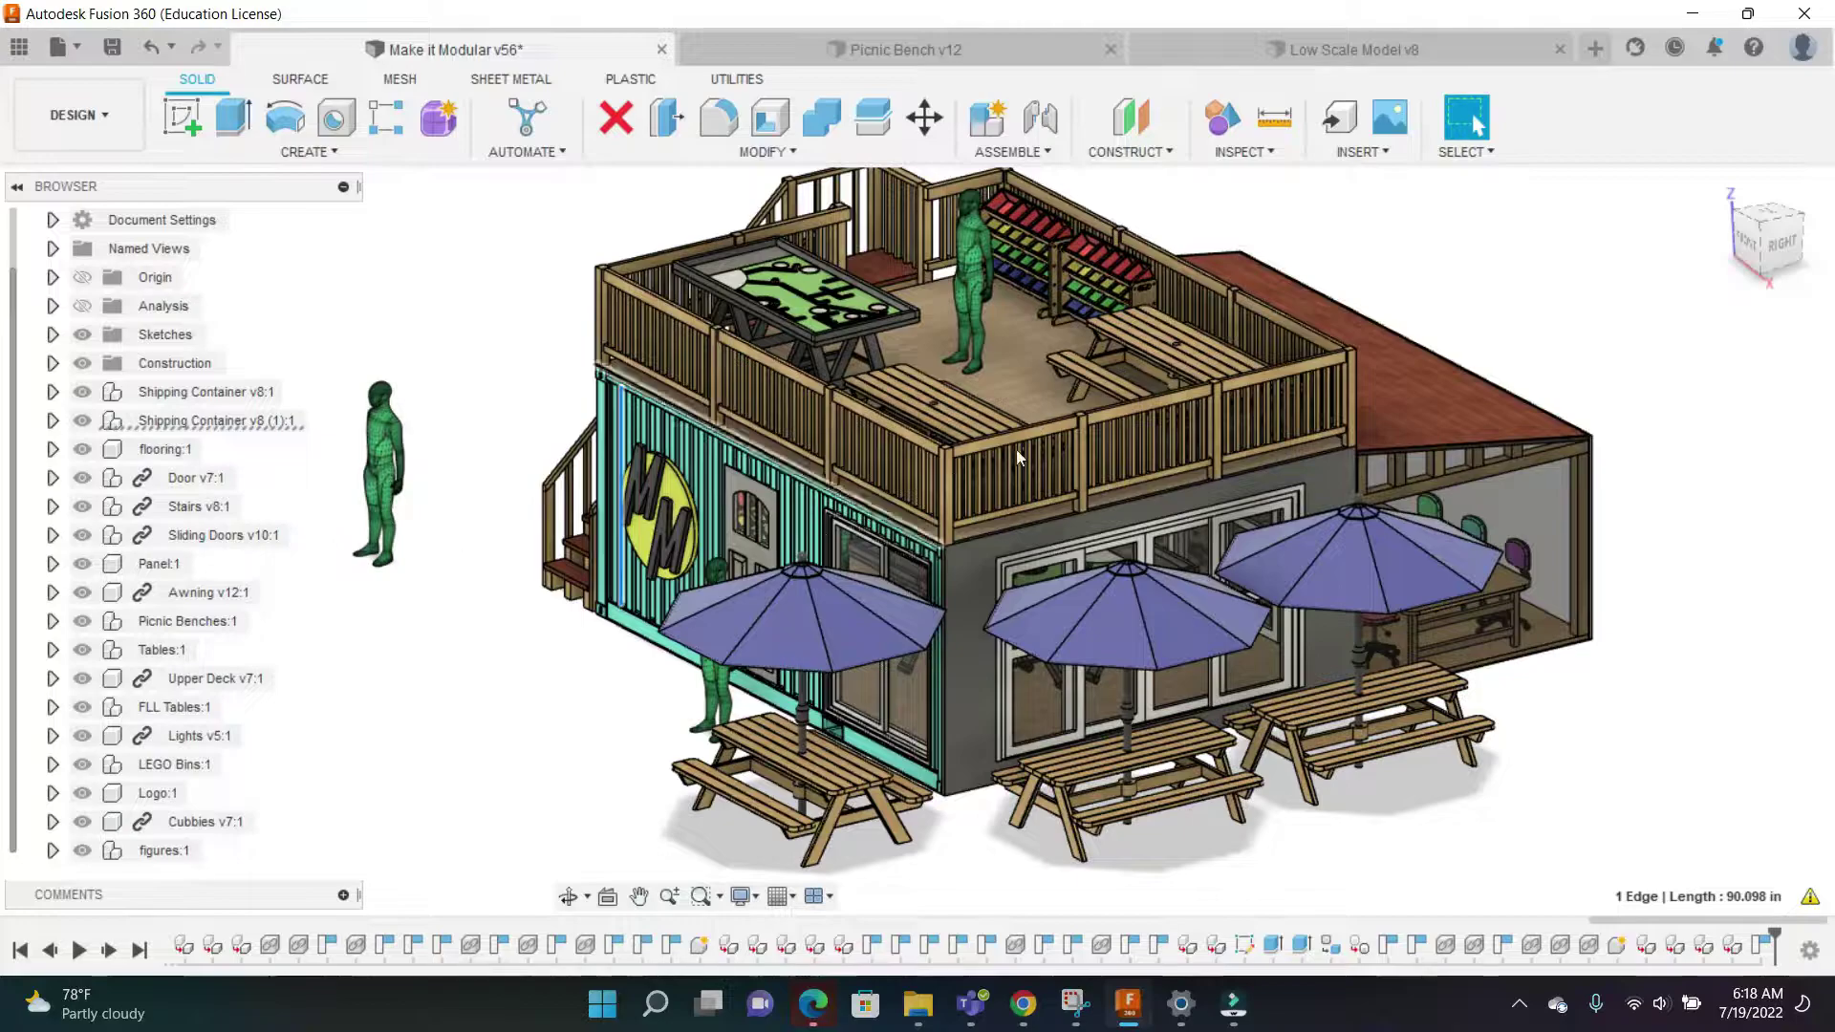
{"action": "left_click", "coordinate": [1770, 270]}
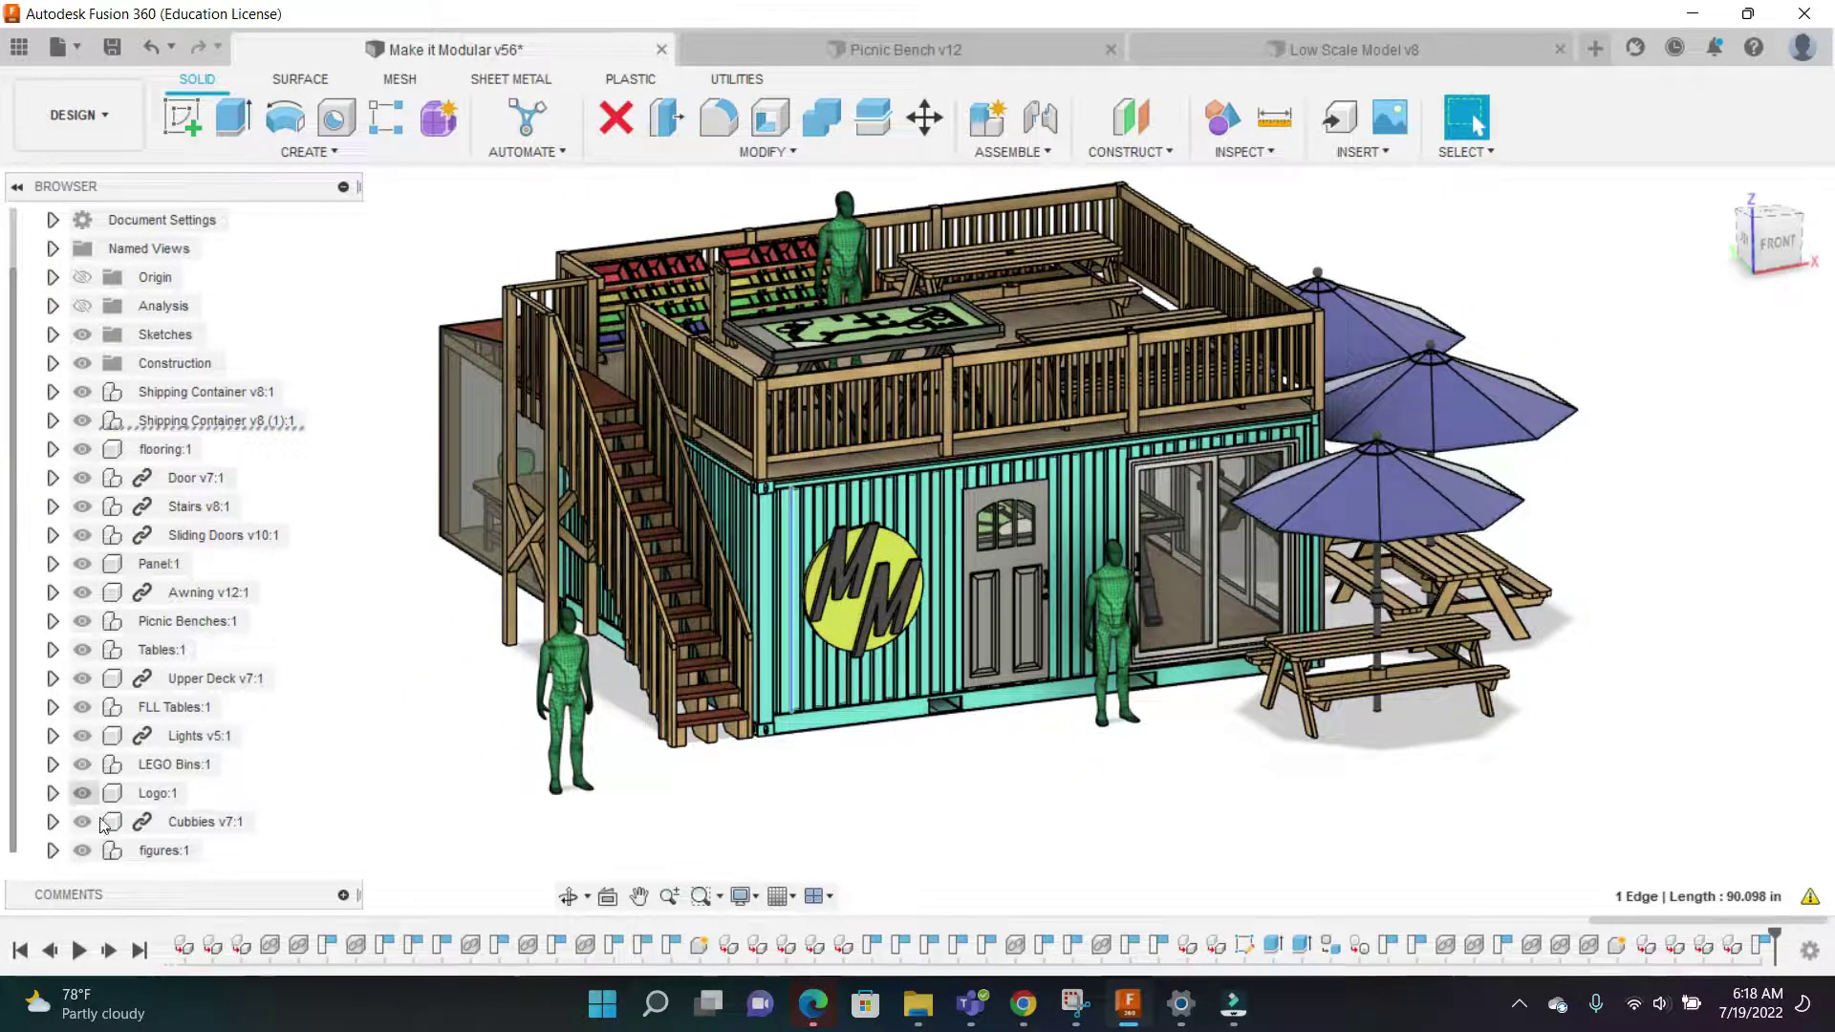
Look through the component files stored in the Make it Modular project folder
{"action": "left_click", "coordinate": [88, 851]}
{"action": "key", "text": "Escape"}
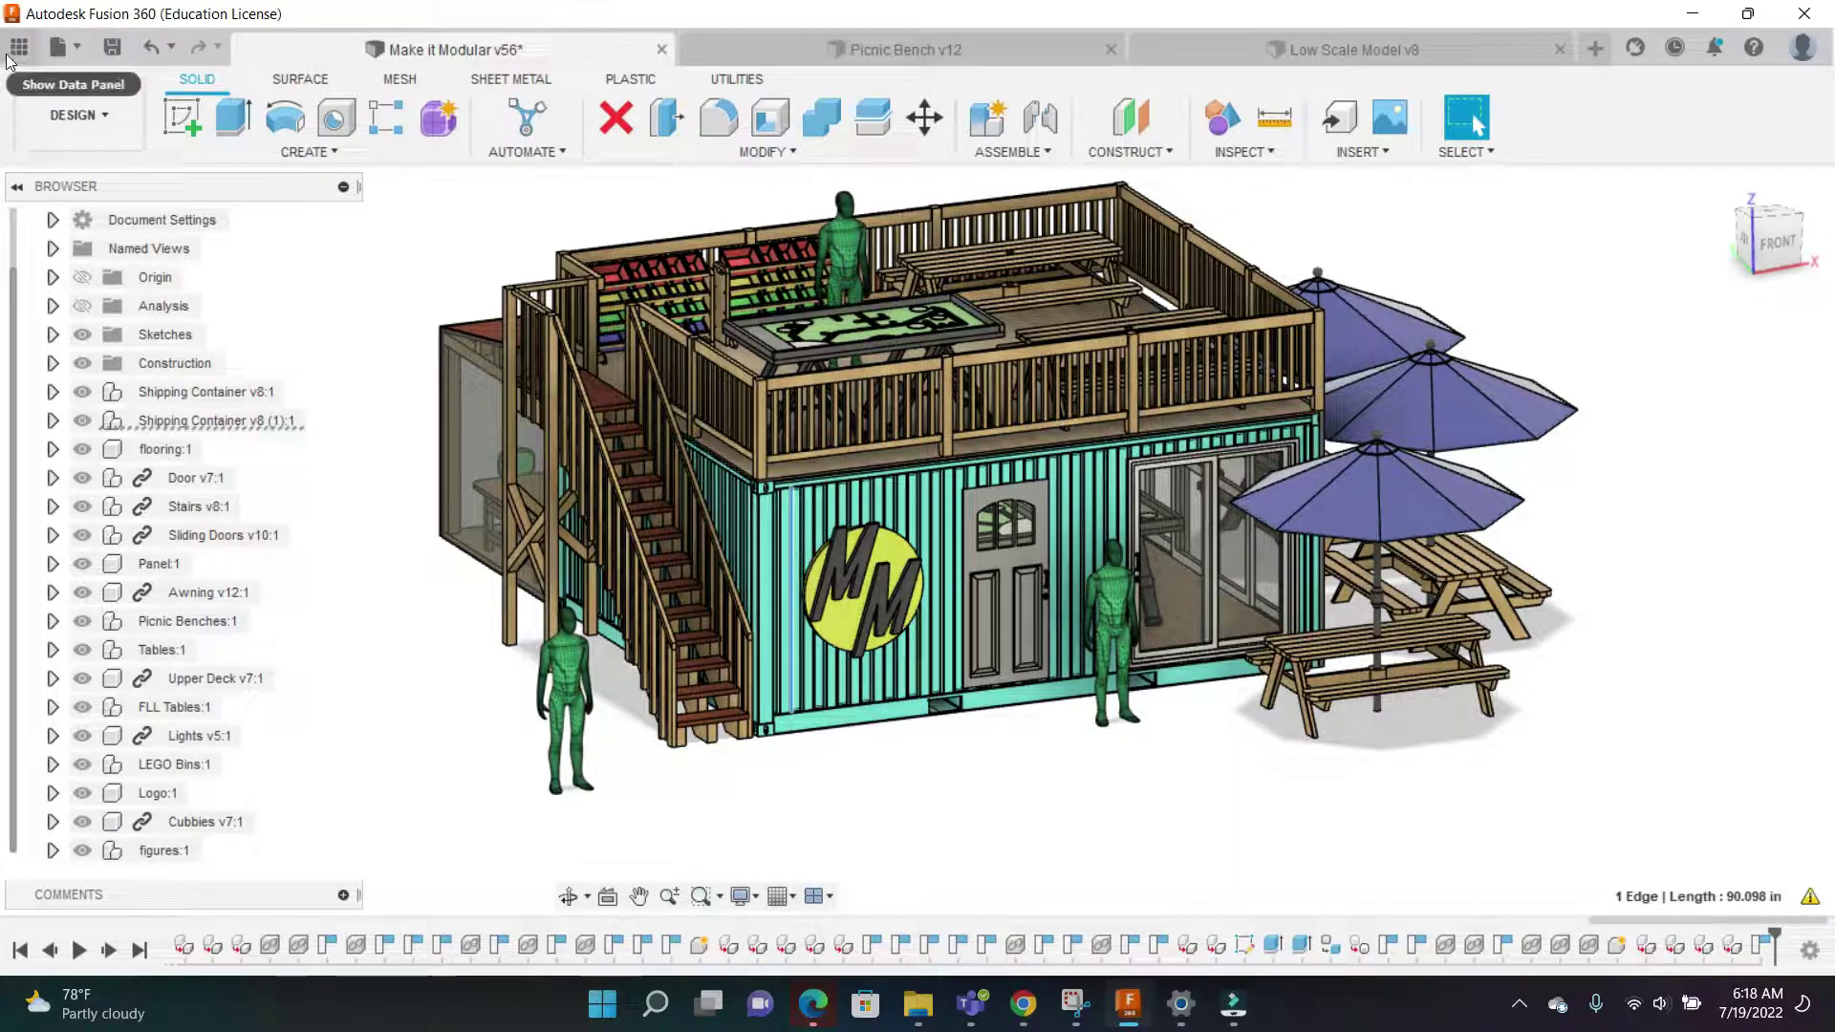
{"action": "left_click", "coordinate": [8, 60]}
{"action": "scroll", "coordinate": [464, 692], "scroll_direction": "up", "scroll_amount": 4}
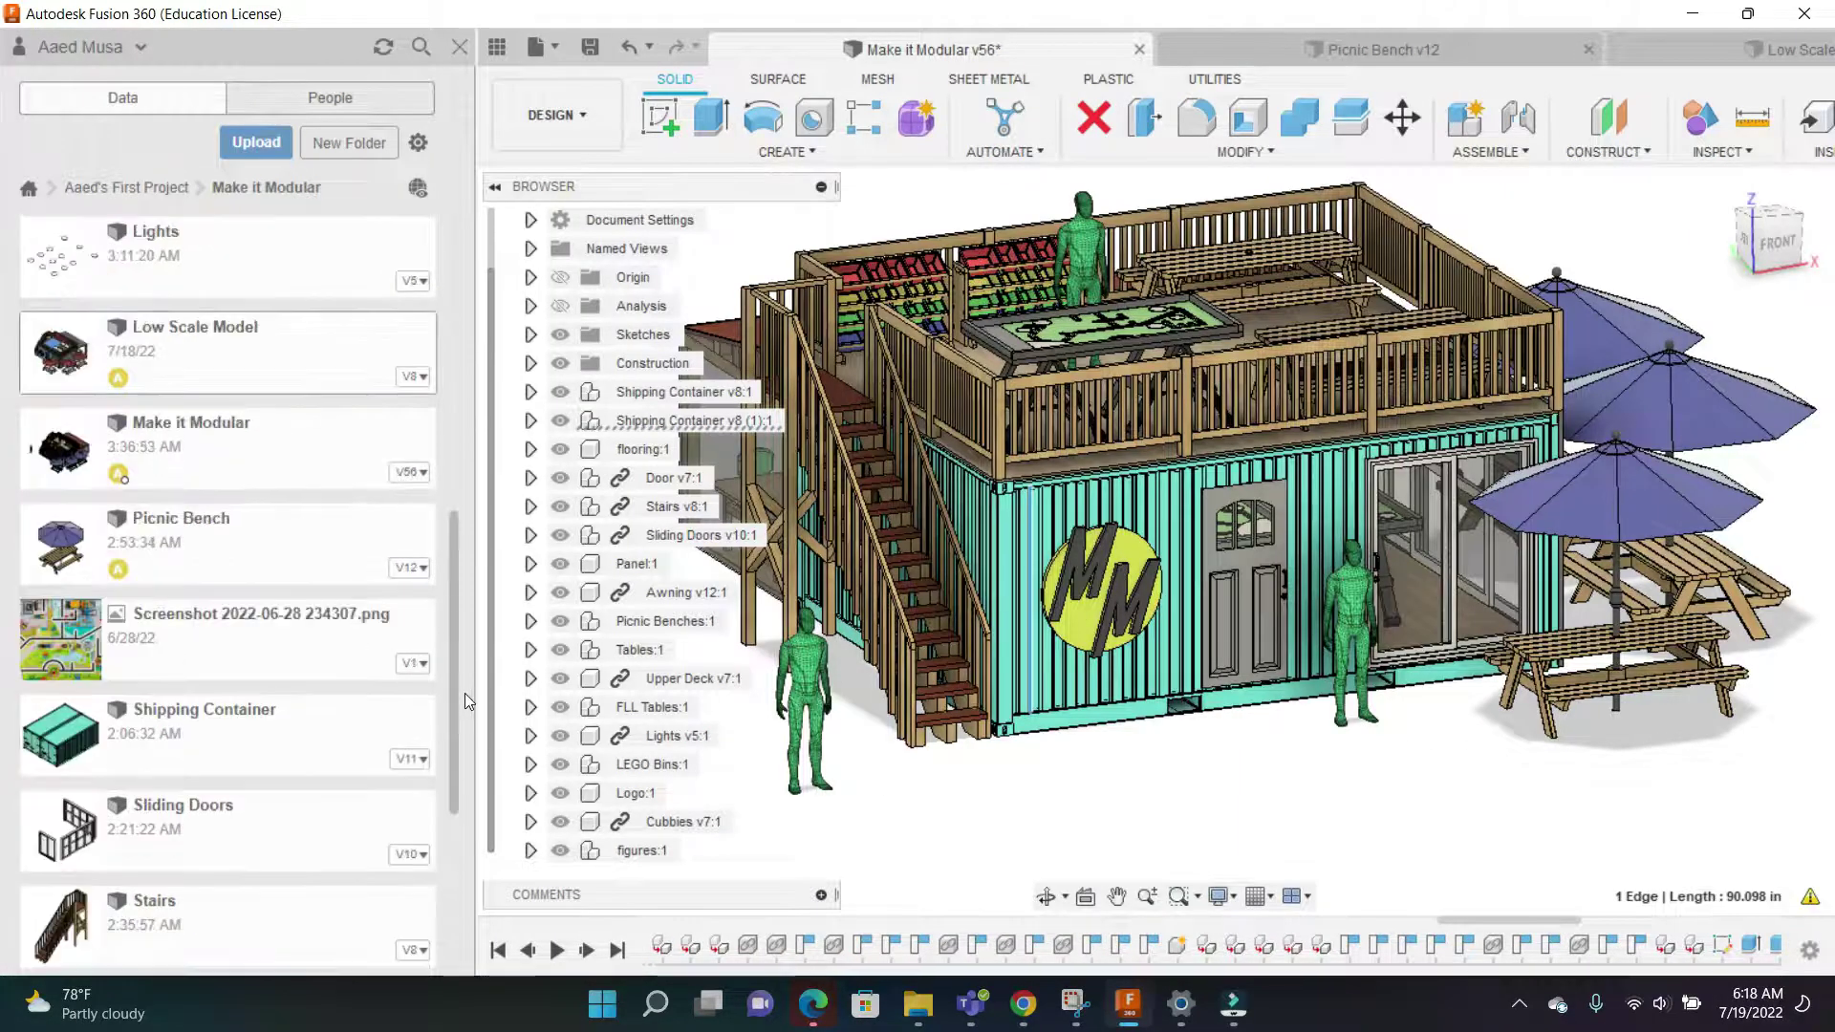
{"action": "left_click_drag", "start_coordinate": [455, 686], "coordinate": [490, 341]}
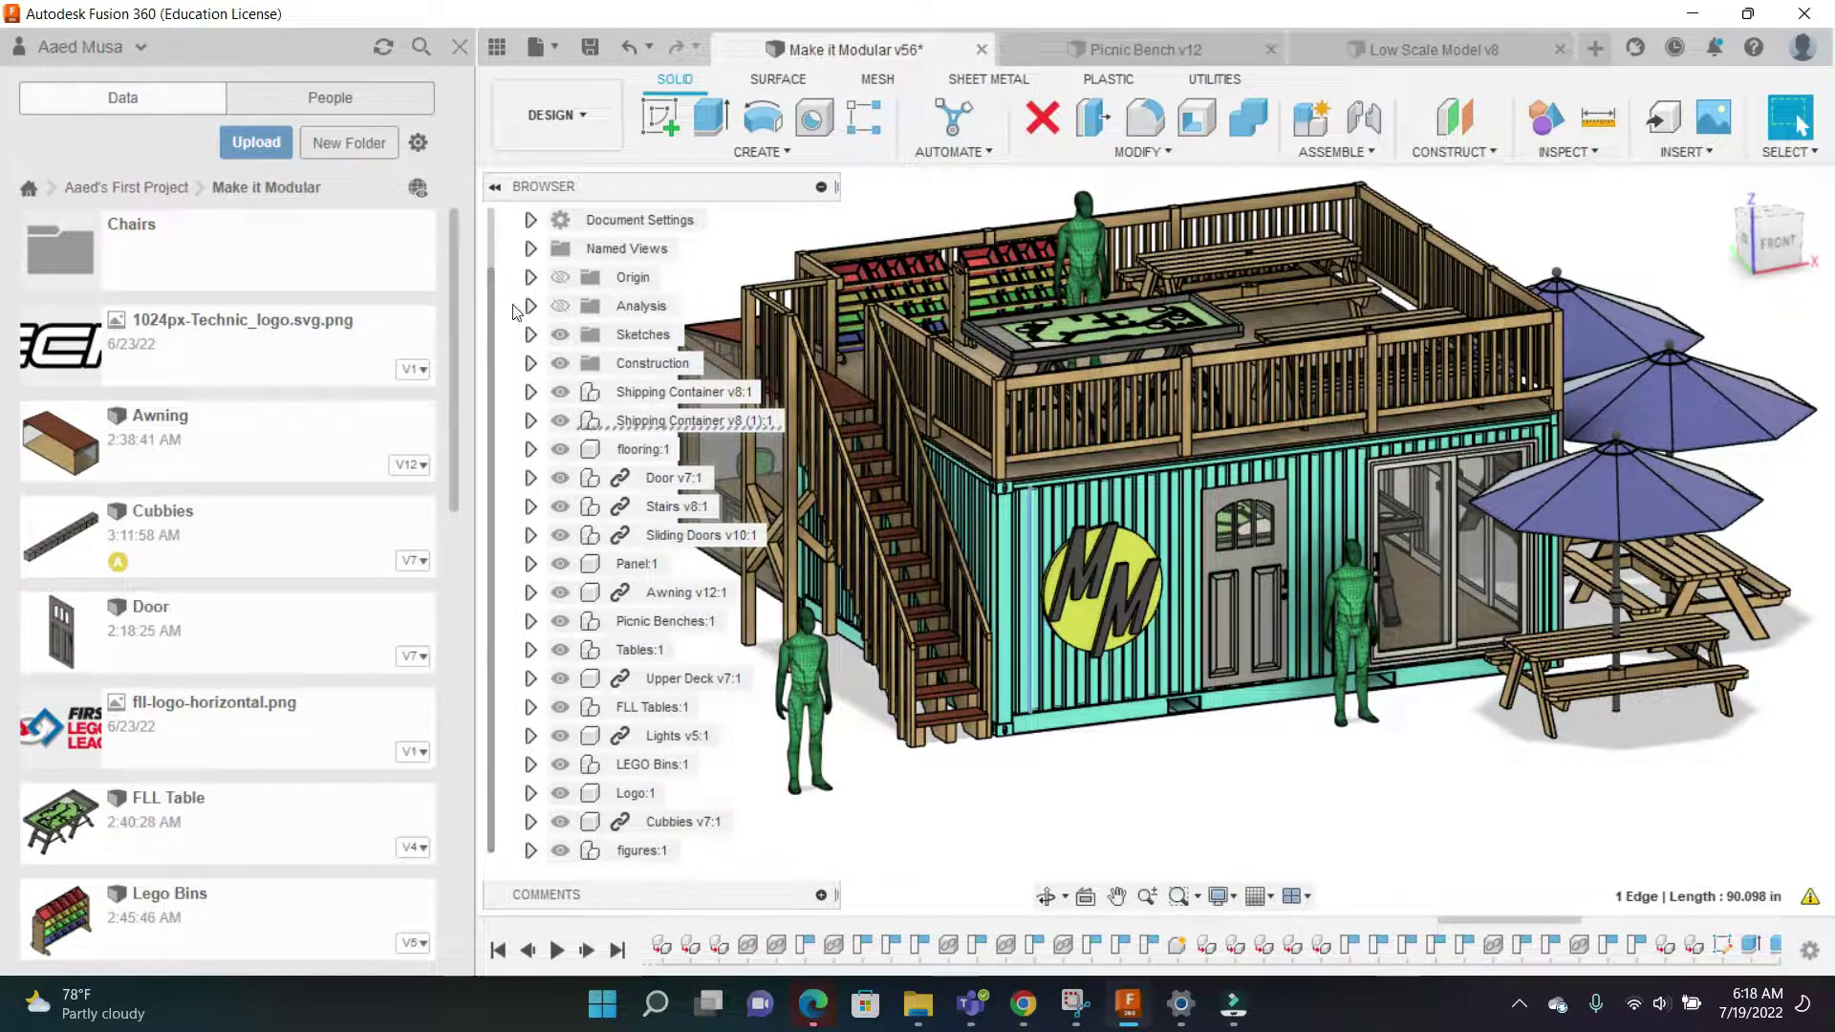
{"action": "left_click", "coordinate": [460, 46]}
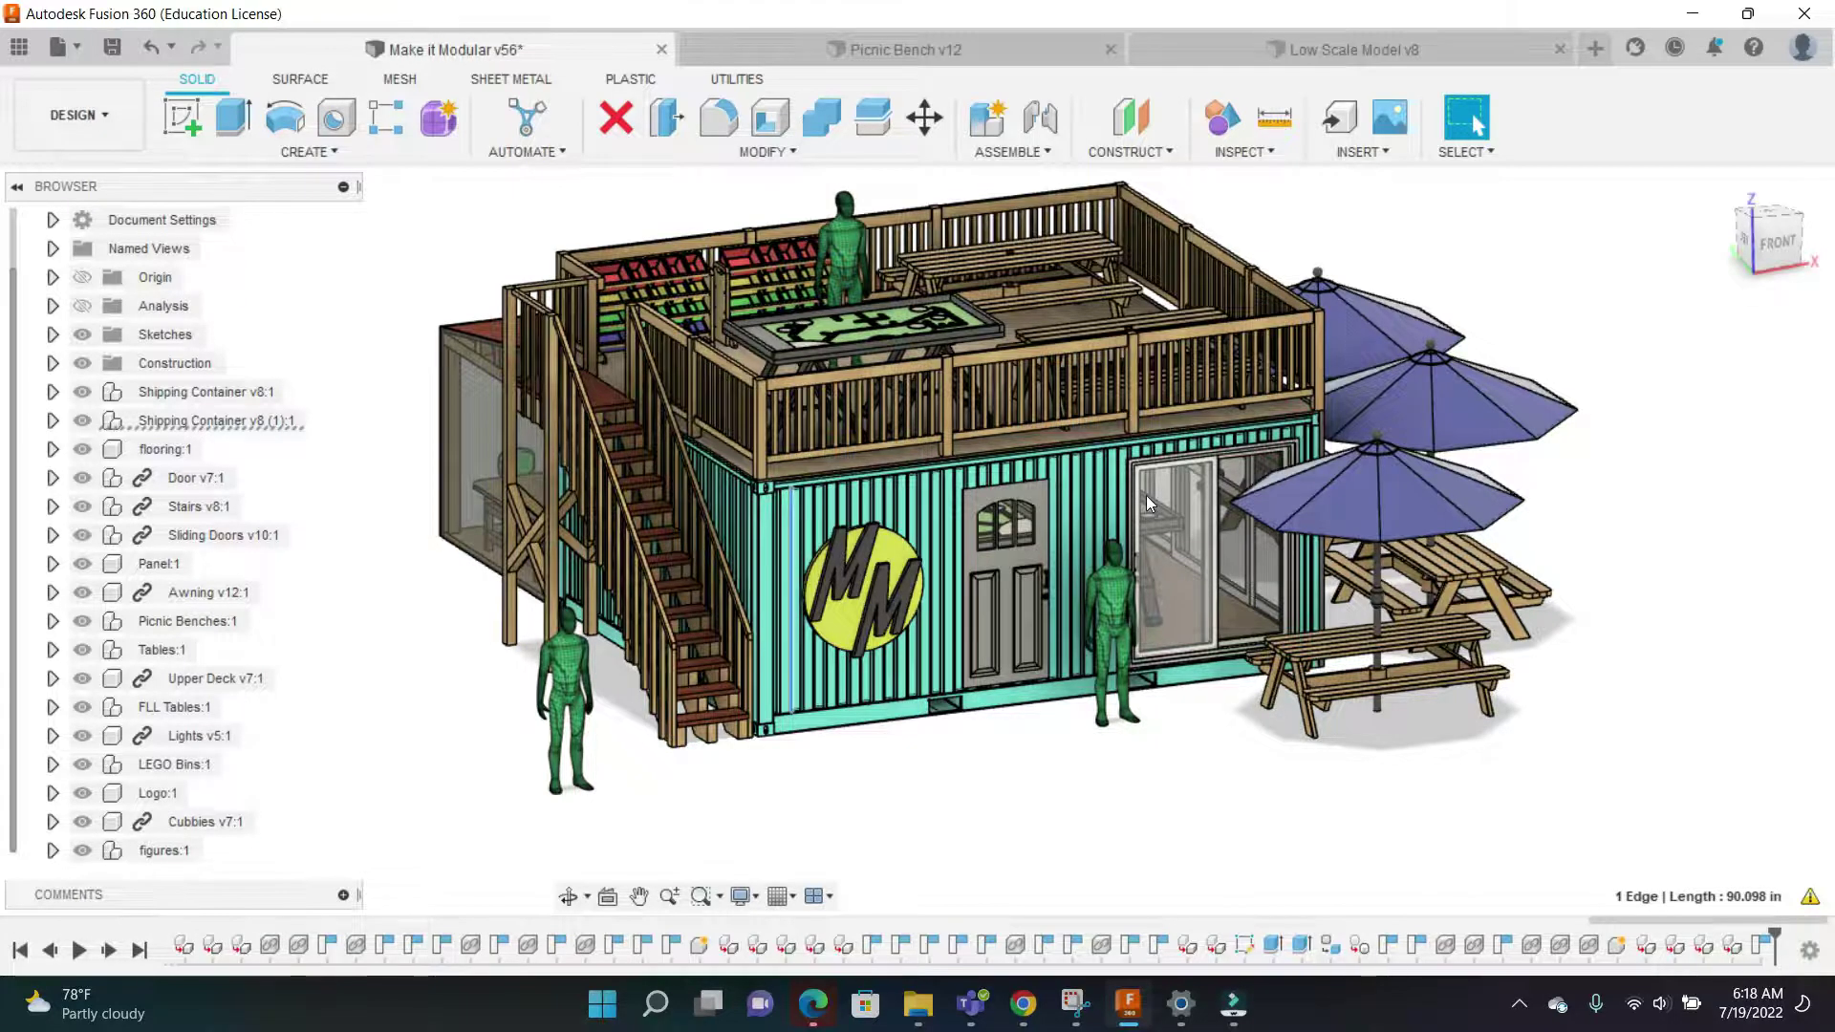
Switch to the Picnic Bench design and examine the umbrella and bench from several sides
{"action": "left_click", "coordinate": [796, 49]}
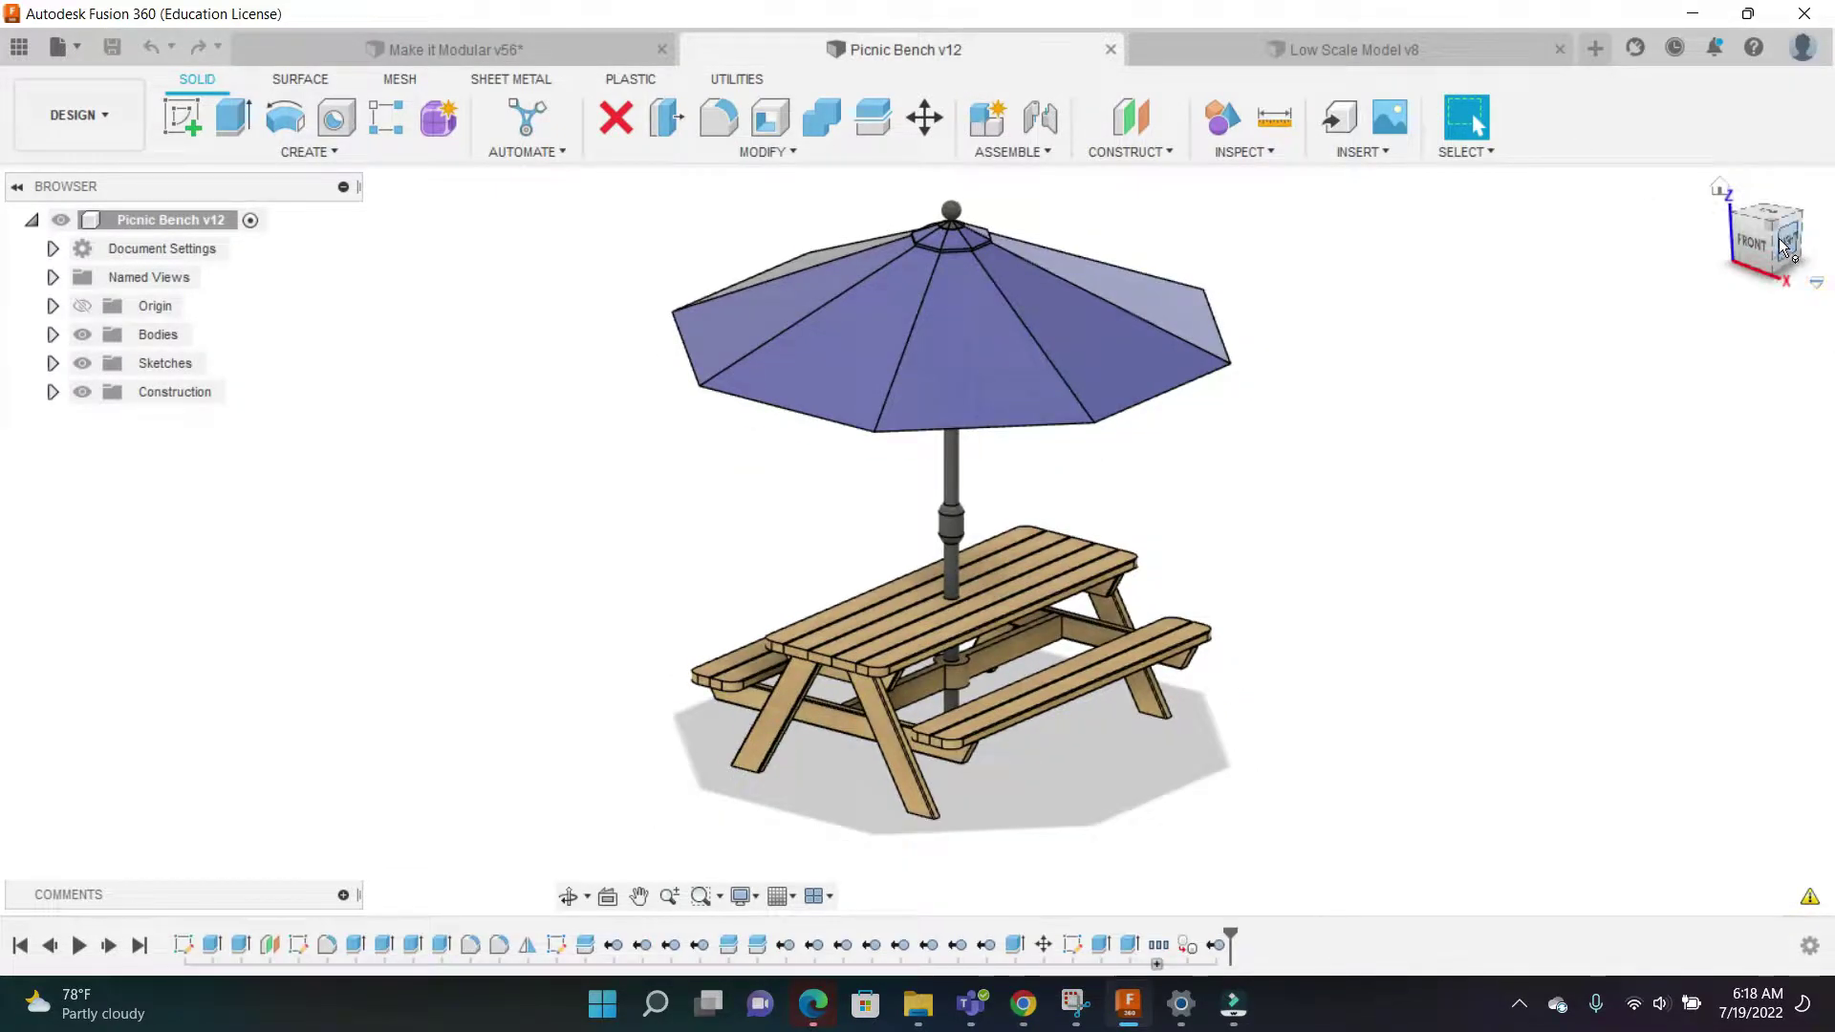
{"action": "mouse_move", "coordinate": [1780, 245]}
{"action": "left_mouse_down"}
{"action": "mouse_move", "coordinate": [1725, 287]}
{"action": "mouse_move", "coordinate": [1668, 239]}
{"action": "left_mouse_up"}
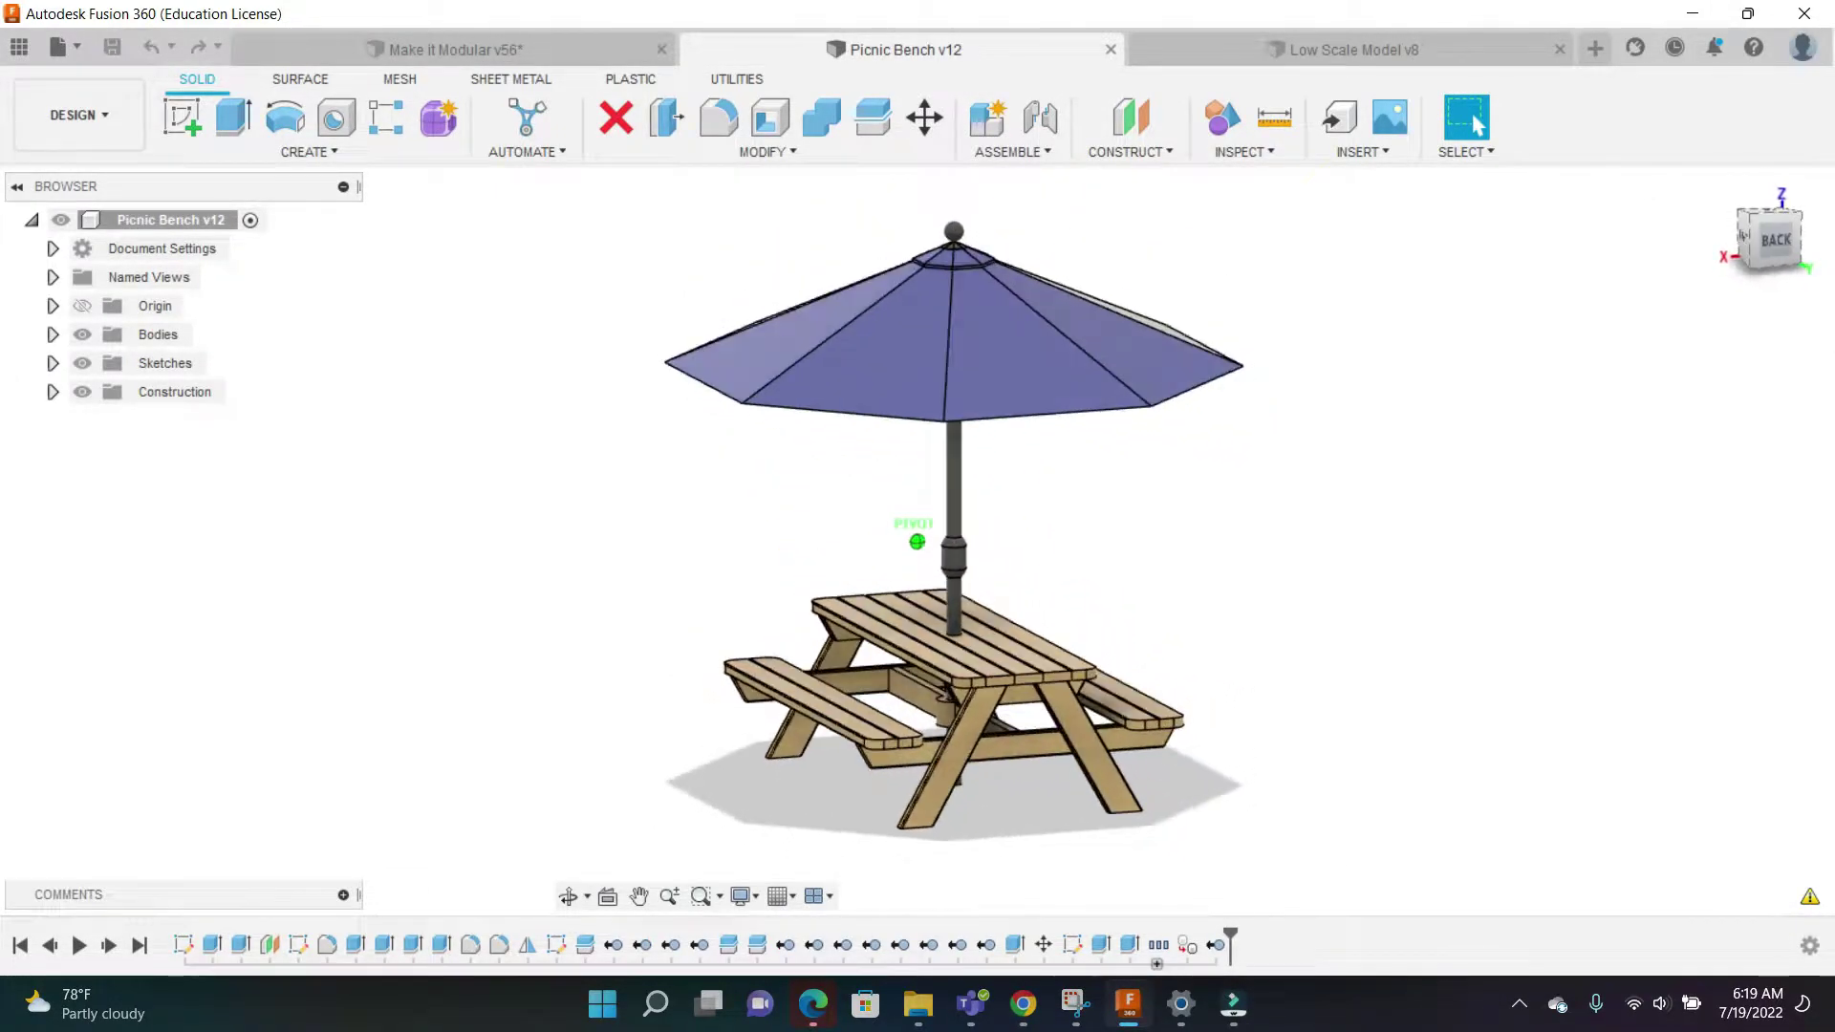
{"action": "middle_click_drag", "start_coordinate": [1109, 542], "coordinate": [1272, 593], "text": "shift"}
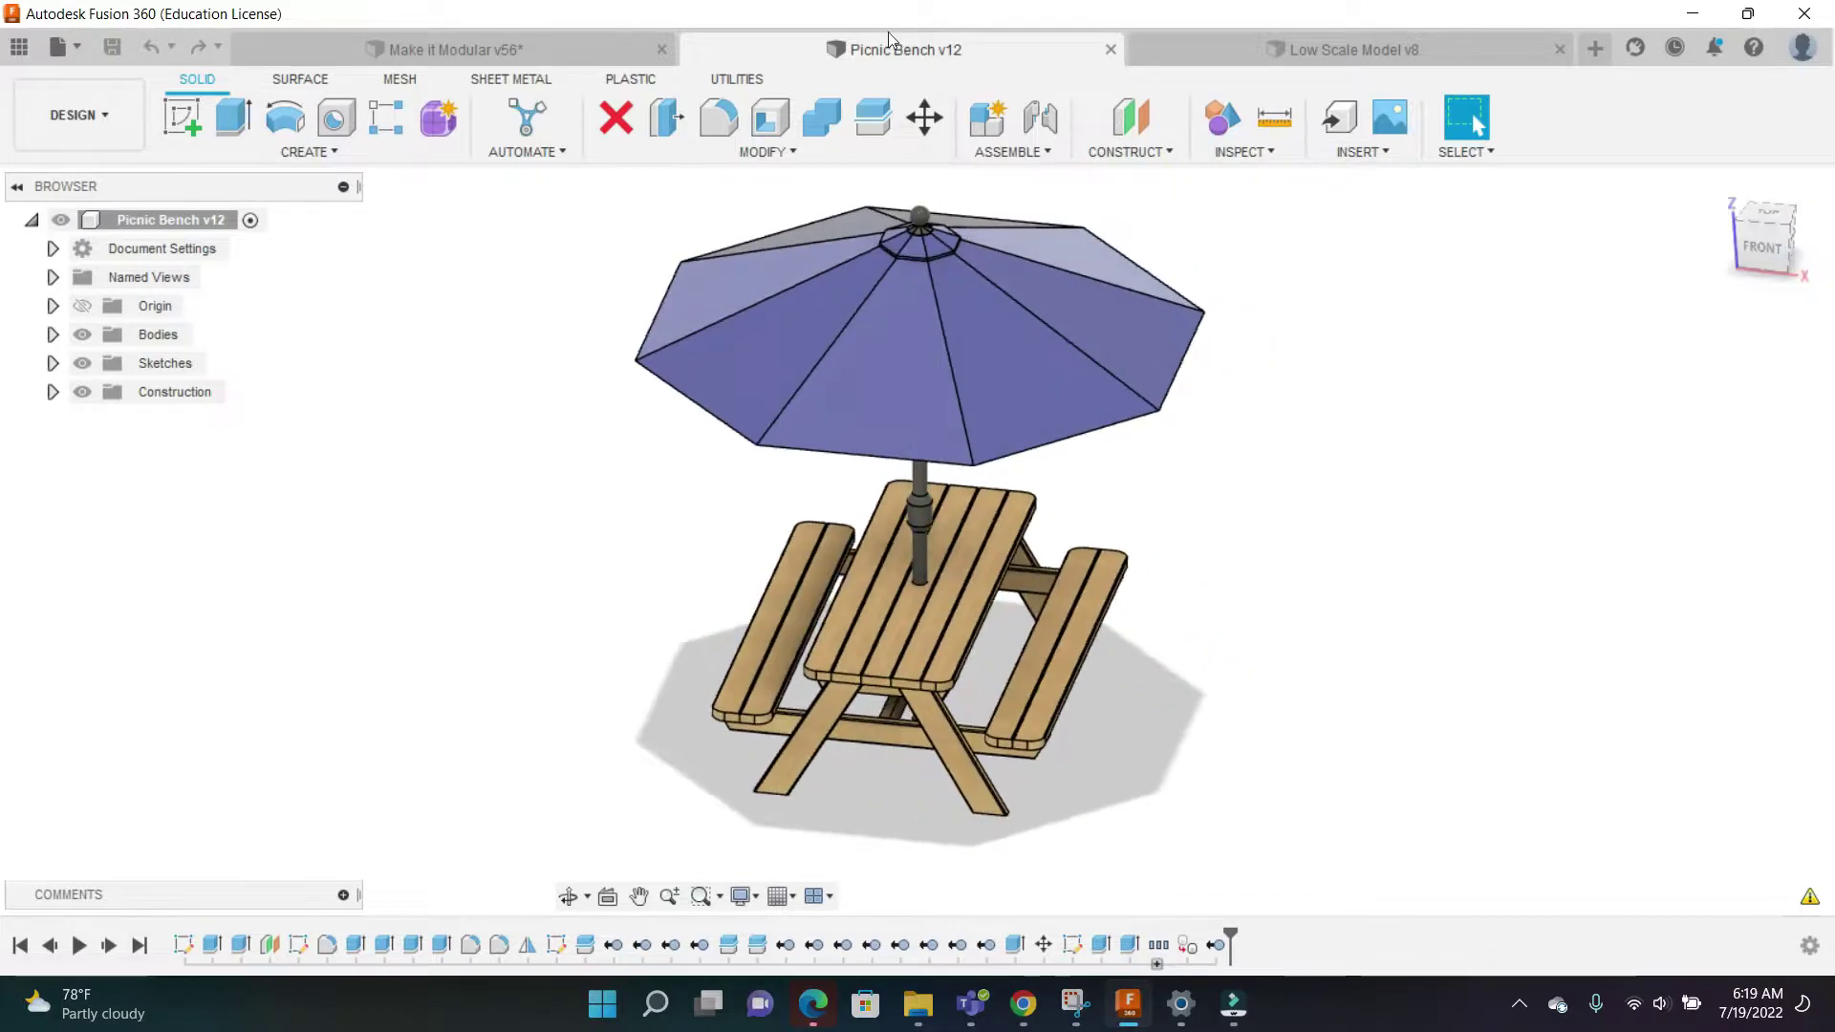
Return to the Make it Modular design and examine the umbrella picnic tables around the glass-door corner
{"action": "left_click", "coordinate": [466, 49]}
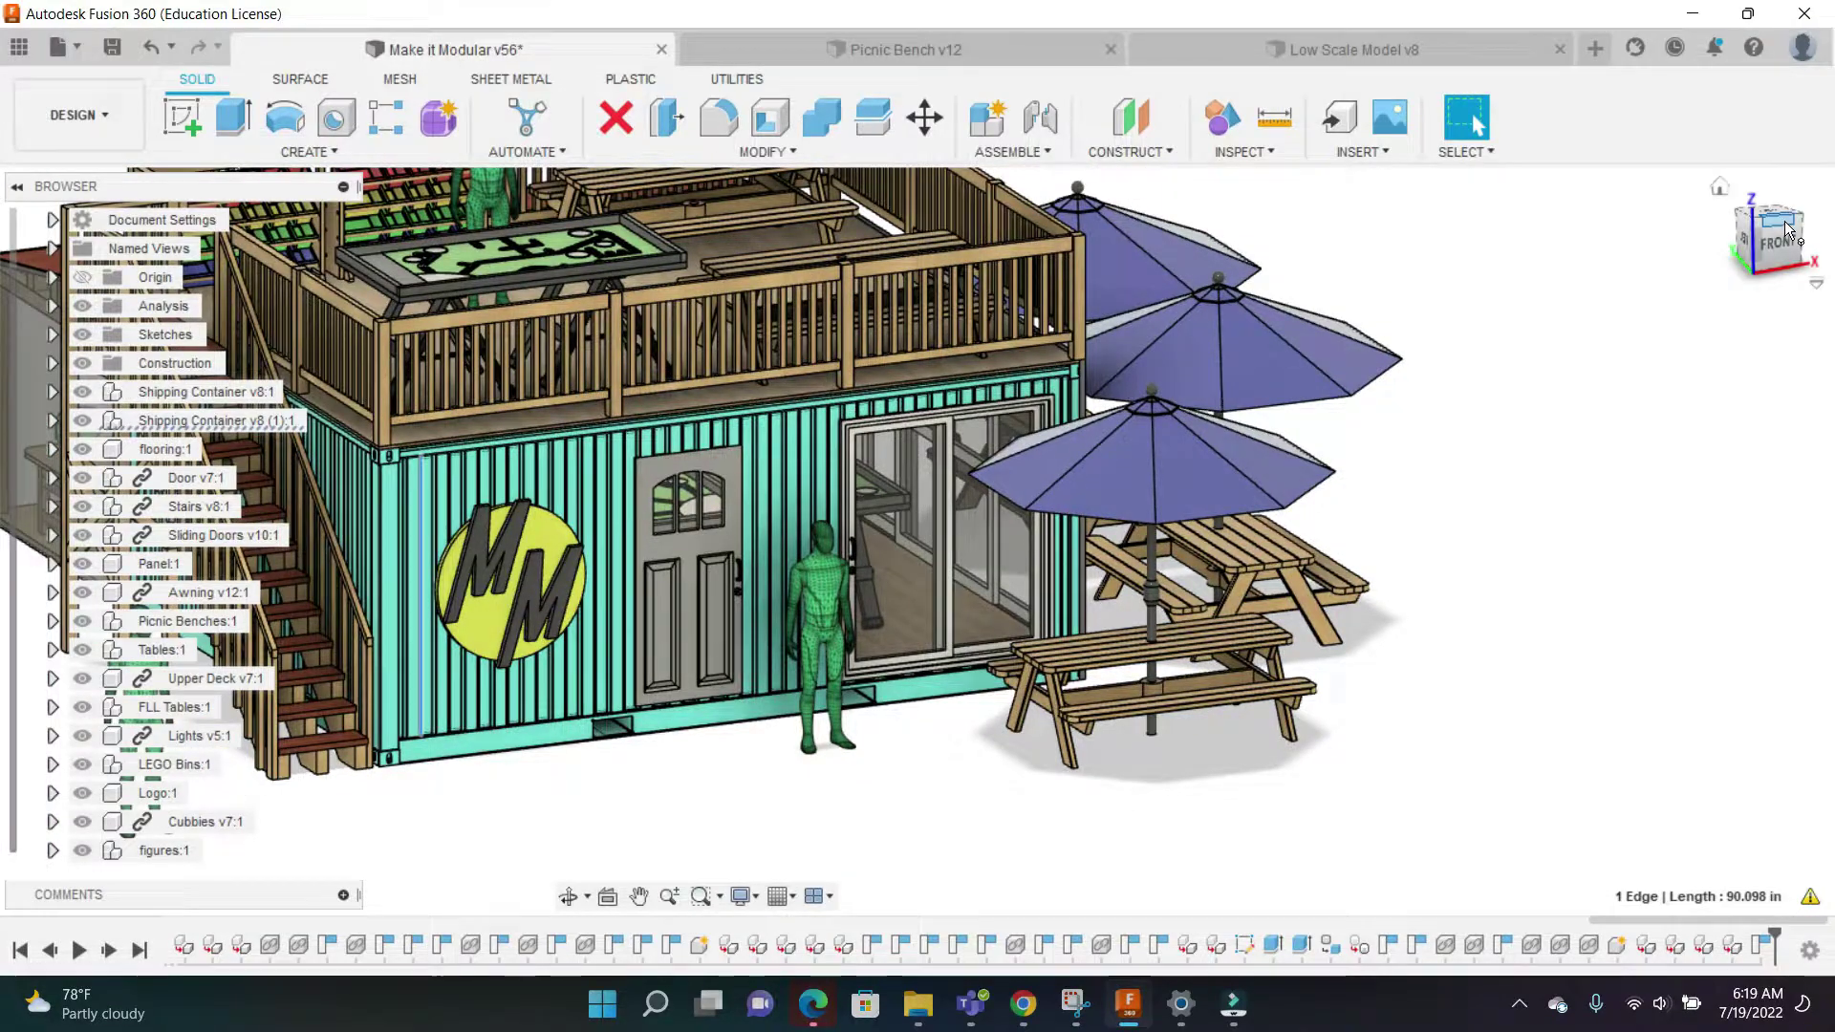
{"action": "left_click_drag", "start_coordinate": [1784, 230], "coordinate": [1659, 275]}
{"action": "middle_click_drag", "start_coordinate": [979, 597], "coordinate": [940, 582]}
{"action": "scroll", "coordinate": [941, 581], "scroll_direction": "up", "scroll_amount": 1}
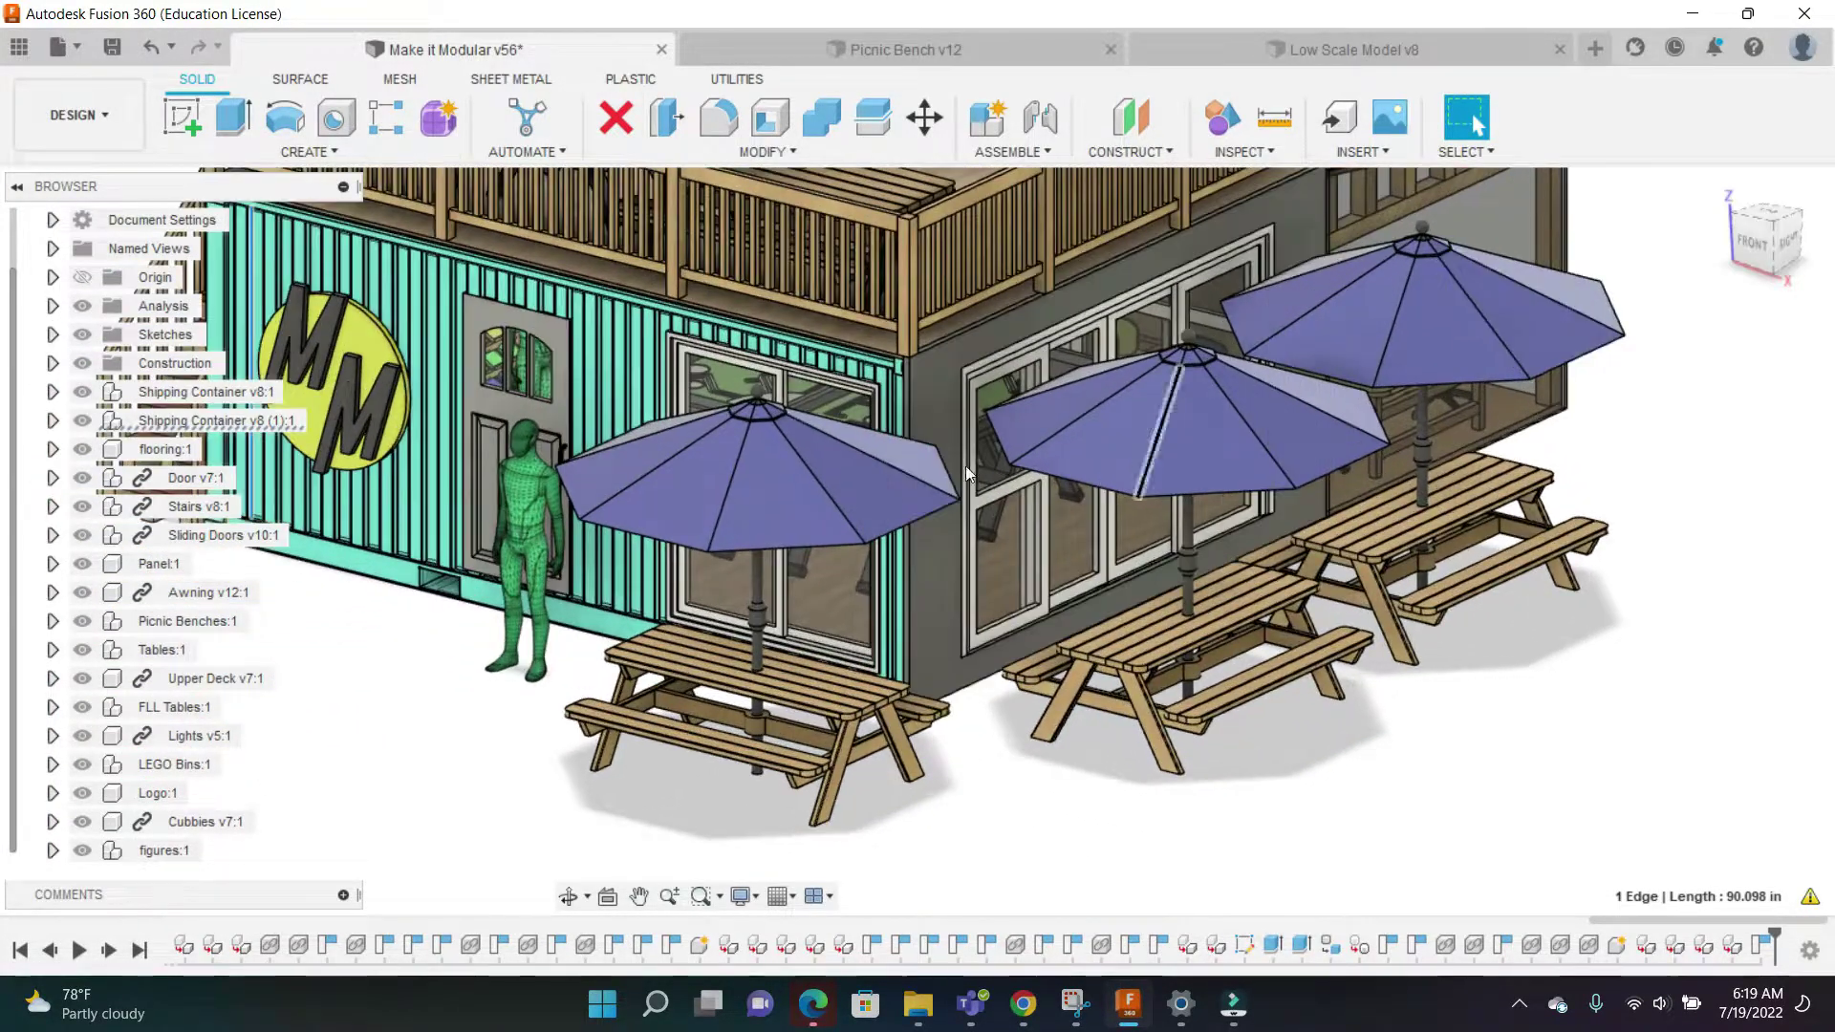
{"action": "scroll", "coordinate": [965, 466], "scroll_direction": "down", "scroll_amount": 2}
{"action": "middle_click_drag", "start_coordinate": [489, 644], "coordinate": [600, 695]}
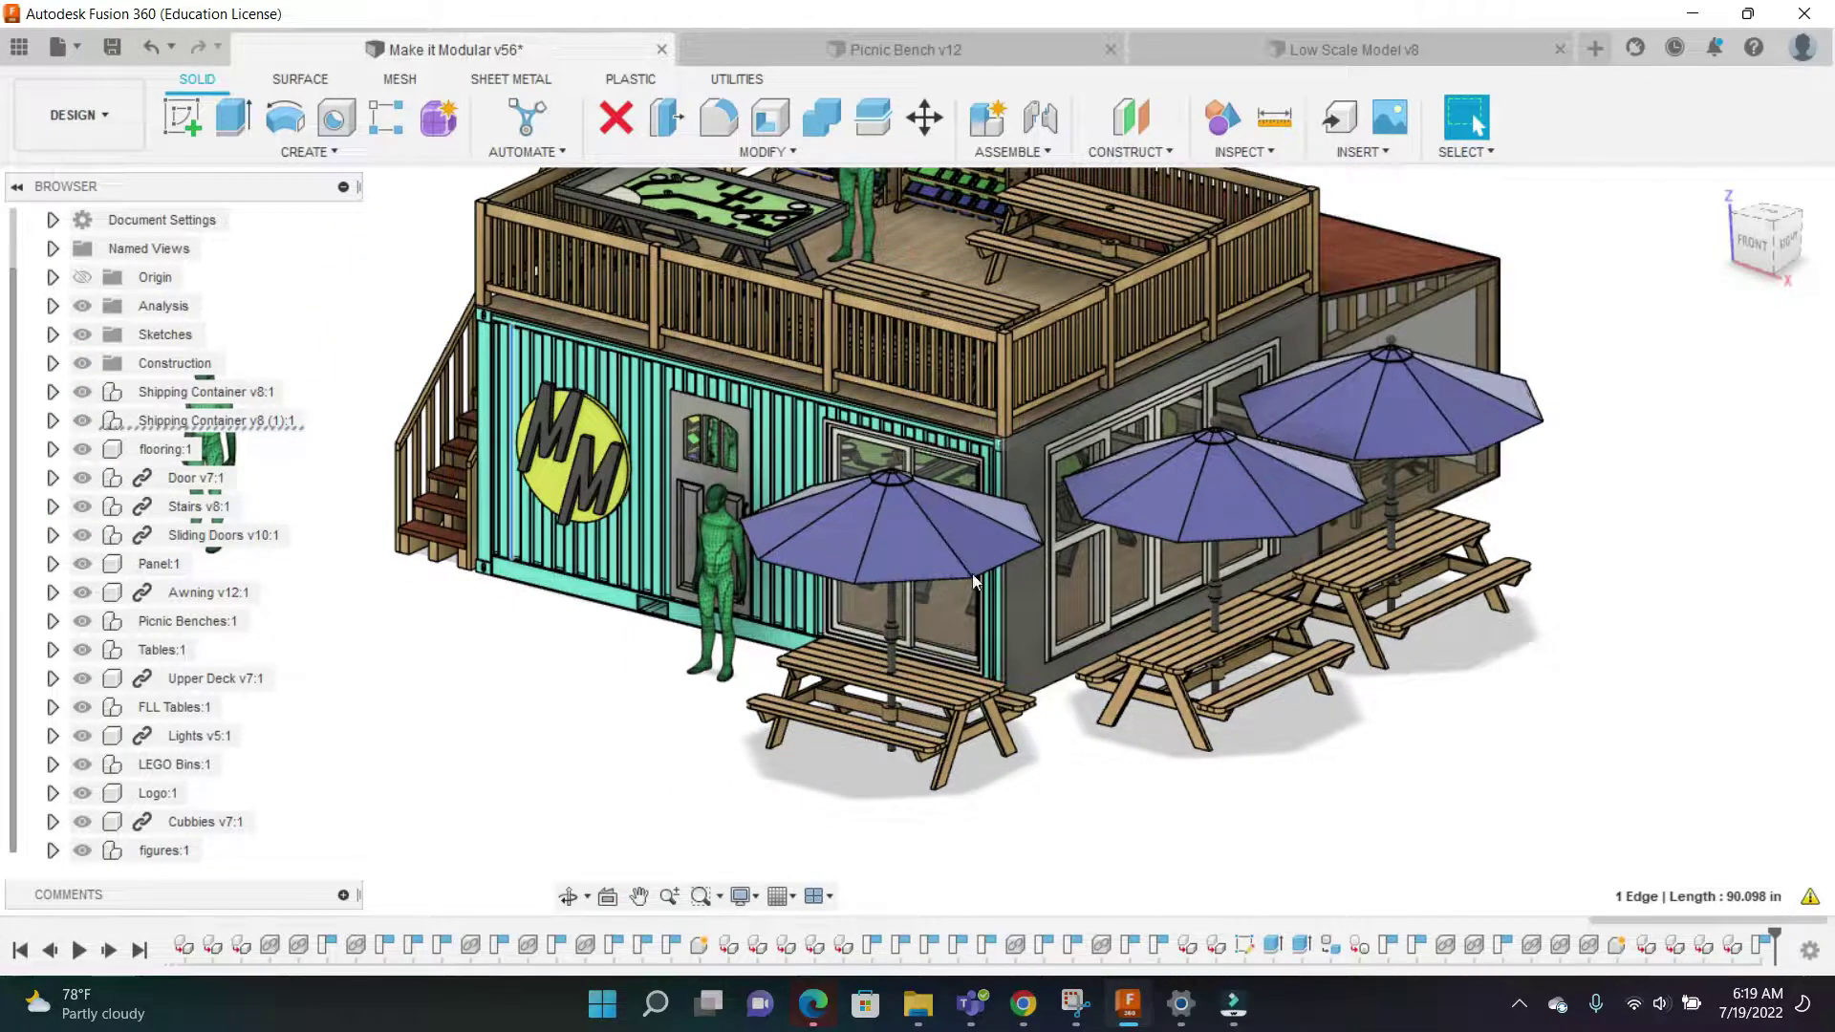
{"action": "scroll", "coordinate": [977, 715], "scroll_direction": "down", "scroll_amount": 2}
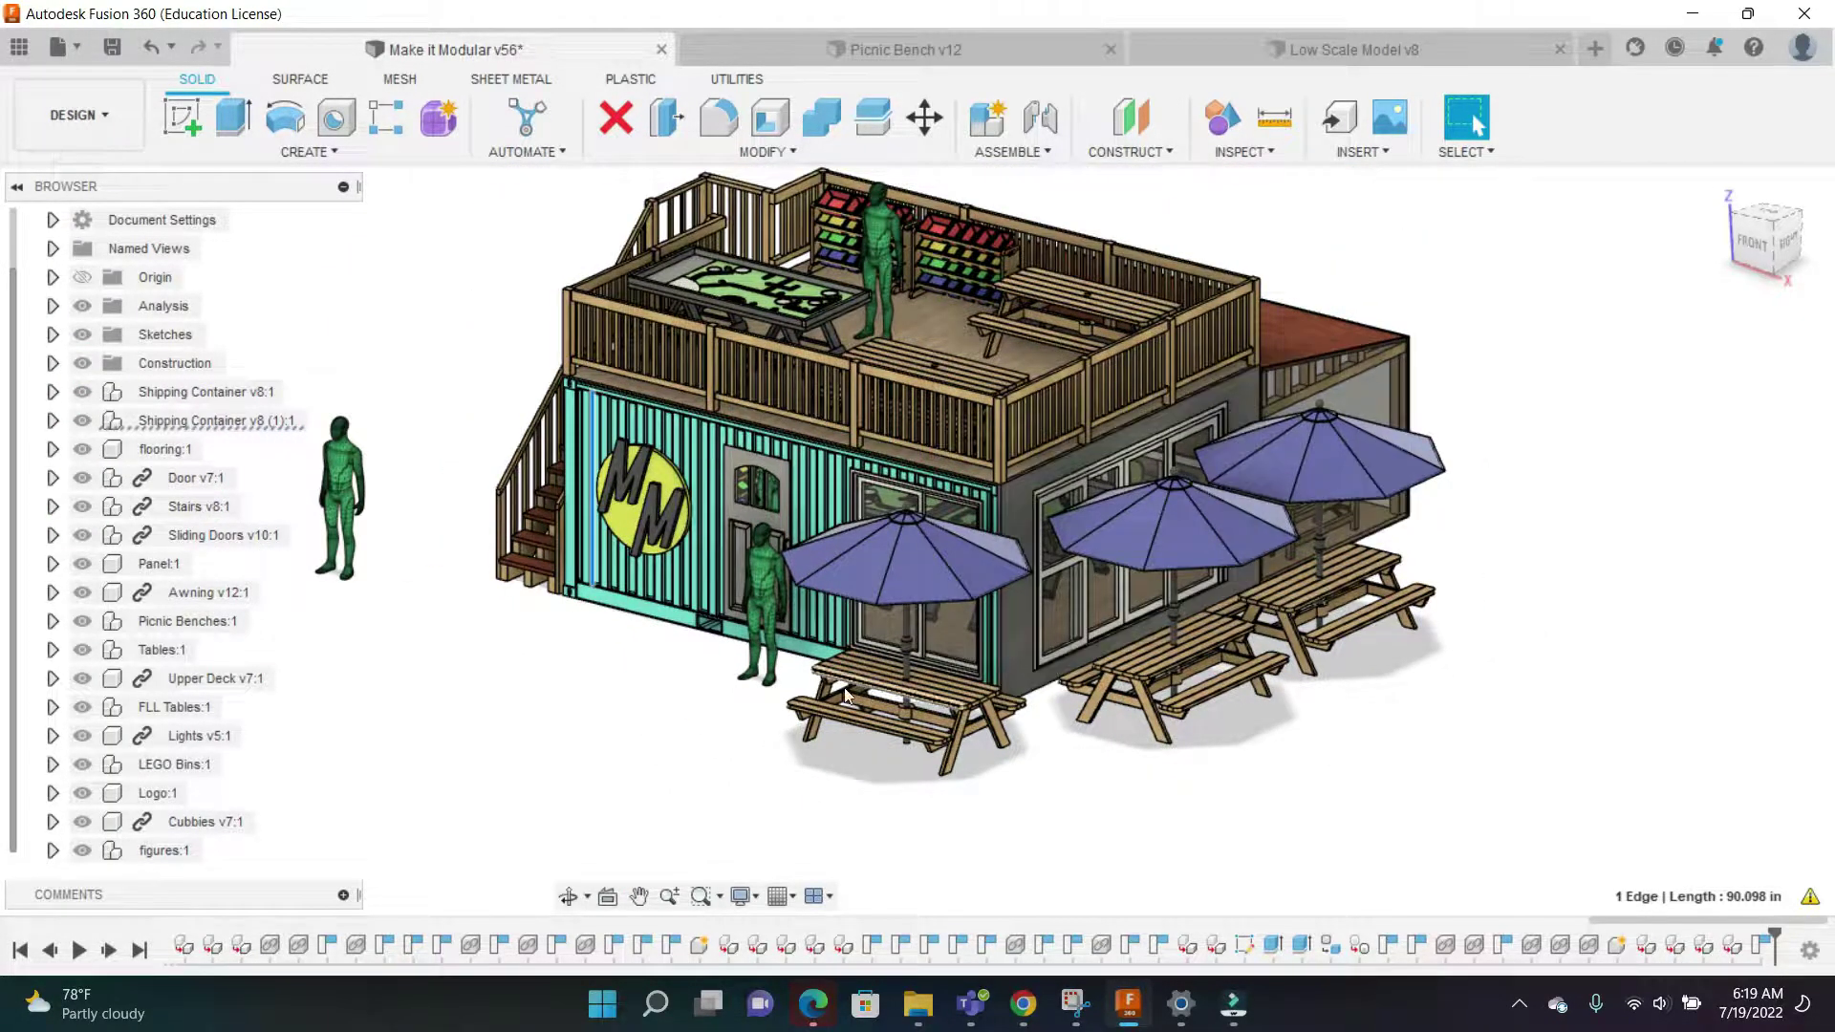
{"action": "scroll", "coordinate": [1055, 749], "scroll_direction": "up", "scroll_amount": 1}
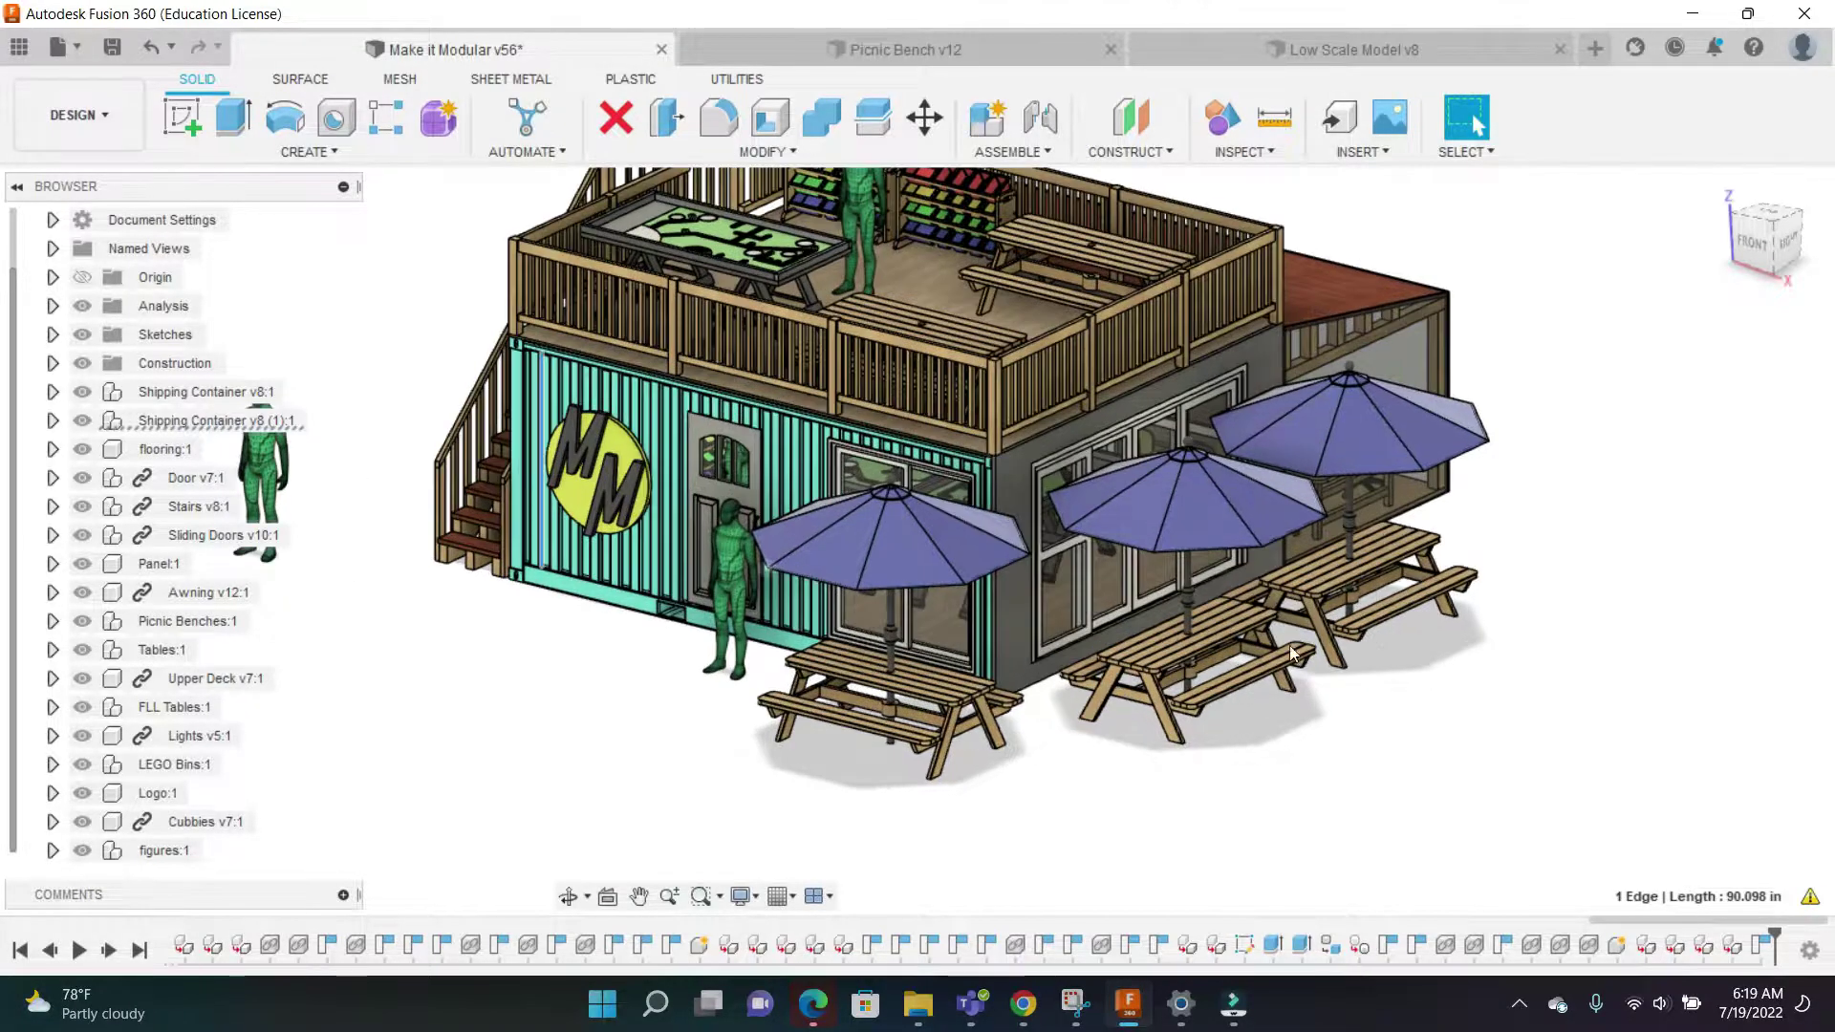
Review the building's staircase, front wall and roof deck from the stair side and from above
{"action": "left_click_drag", "start_coordinate": [1766, 242], "coordinate": [1795, 246]}
{"action": "middle_click_drag", "start_coordinate": [1501, 422], "coordinate": [1687, 425]}
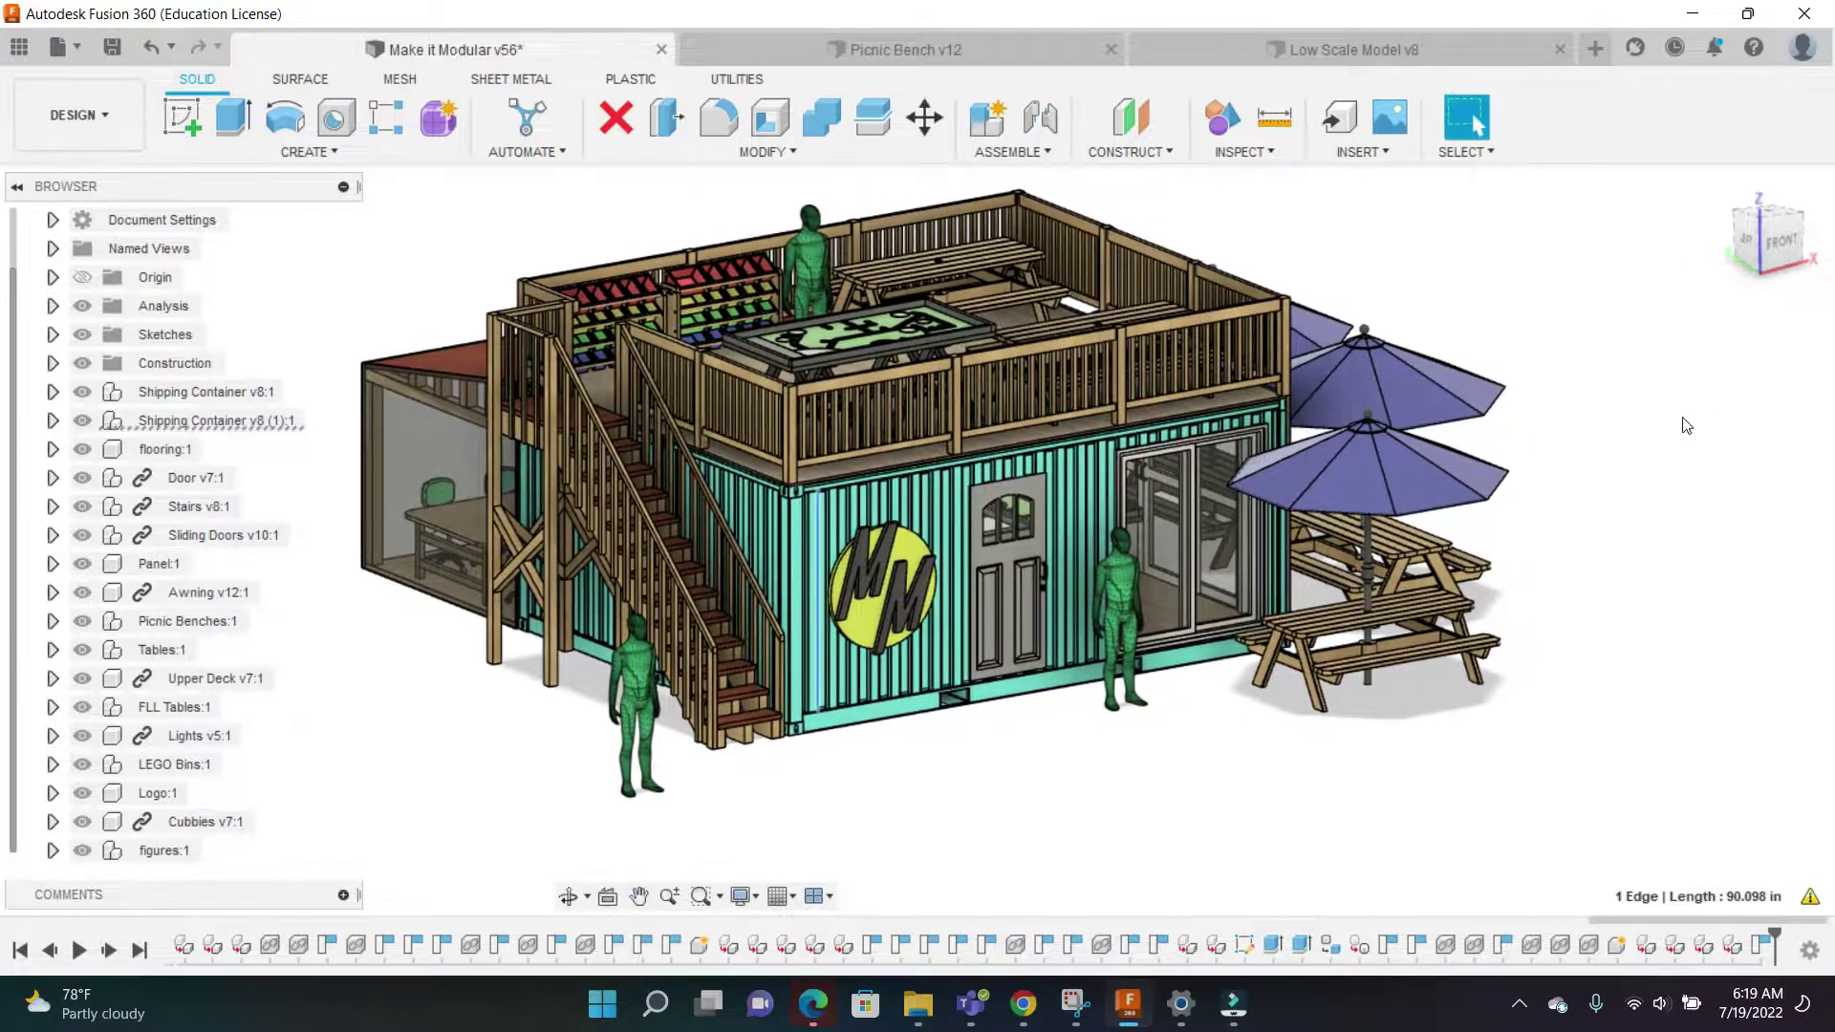
{"action": "left_click", "coordinate": [1778, 258]}
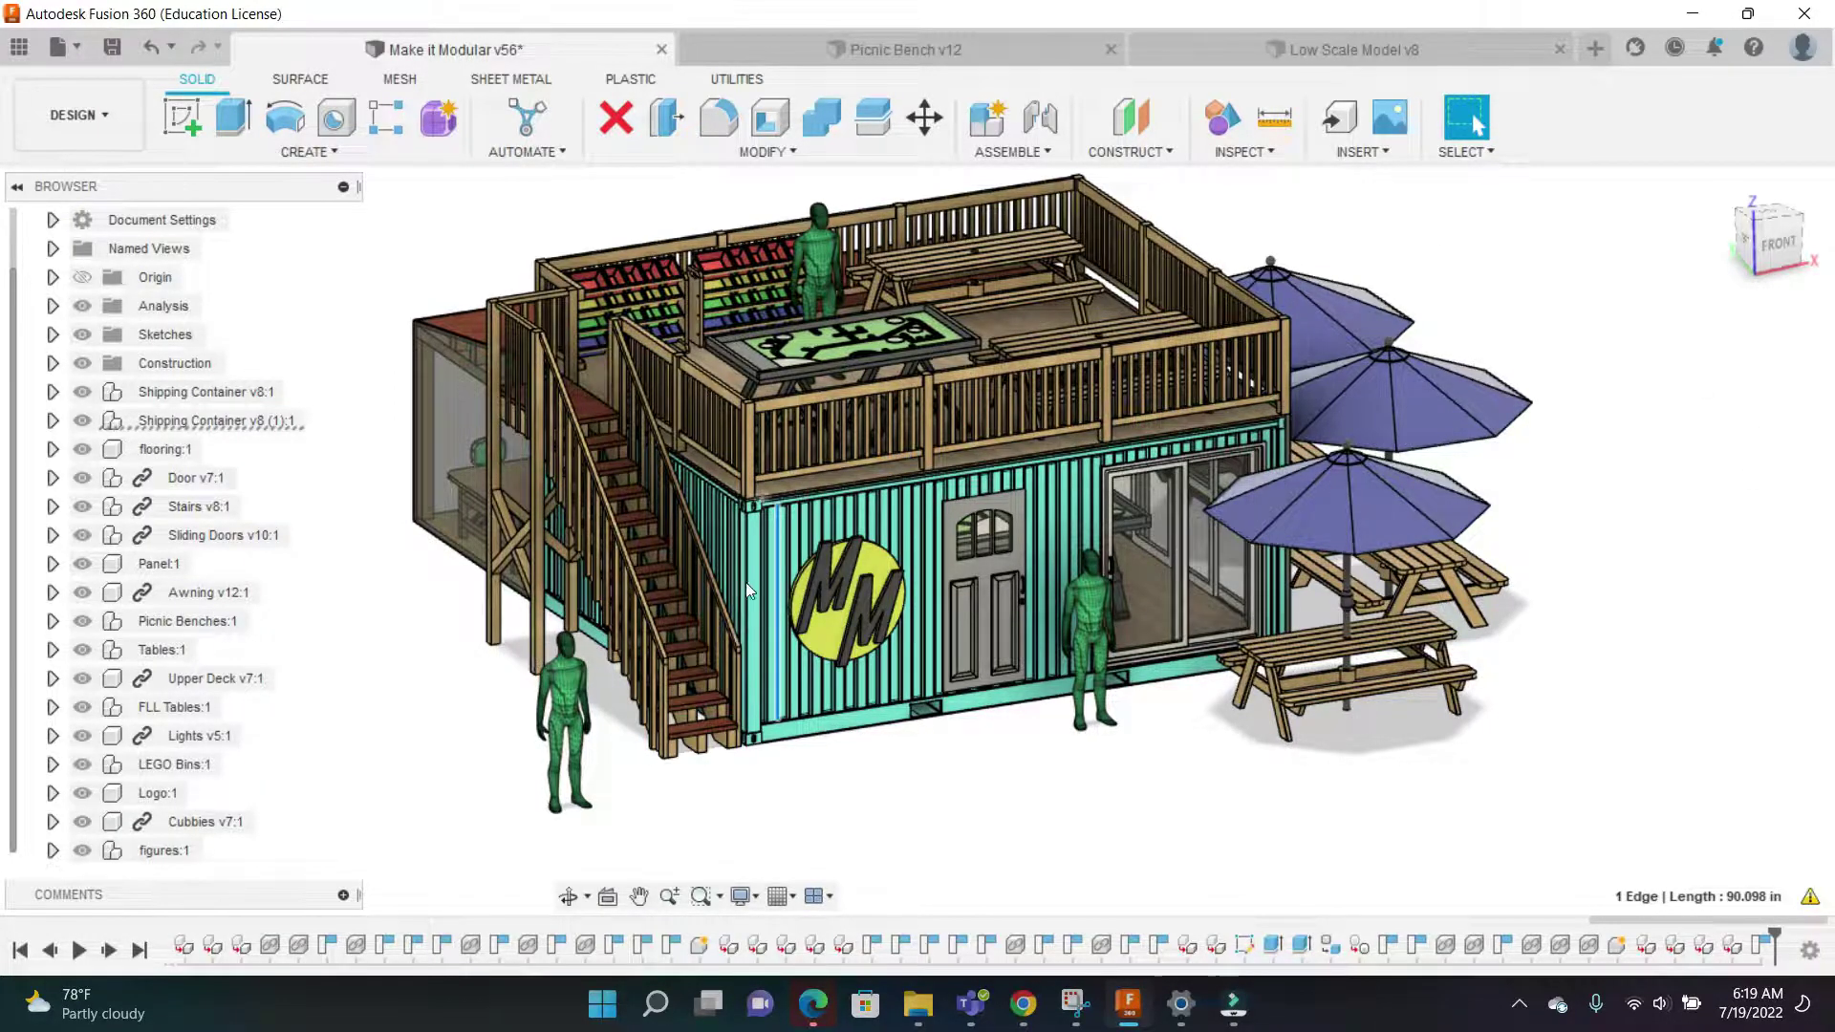
{"action": "mouse_move", "coordinate": [1751, 239]}
{"action": "left_mouse_down"}
{"action": "mouse_move", "coordinate": [1723, 247]}
{"action": "mouse_move", "coordinate": [1739, 244]}
{"action": "mouse_move", "coordinate": [1718, 215]}
{"action": "left_mouse_up"}
{"action": "middle_click_drag", "start_coordinate": [916, 541], "coordinate": [932, 631], "text": "shift"}
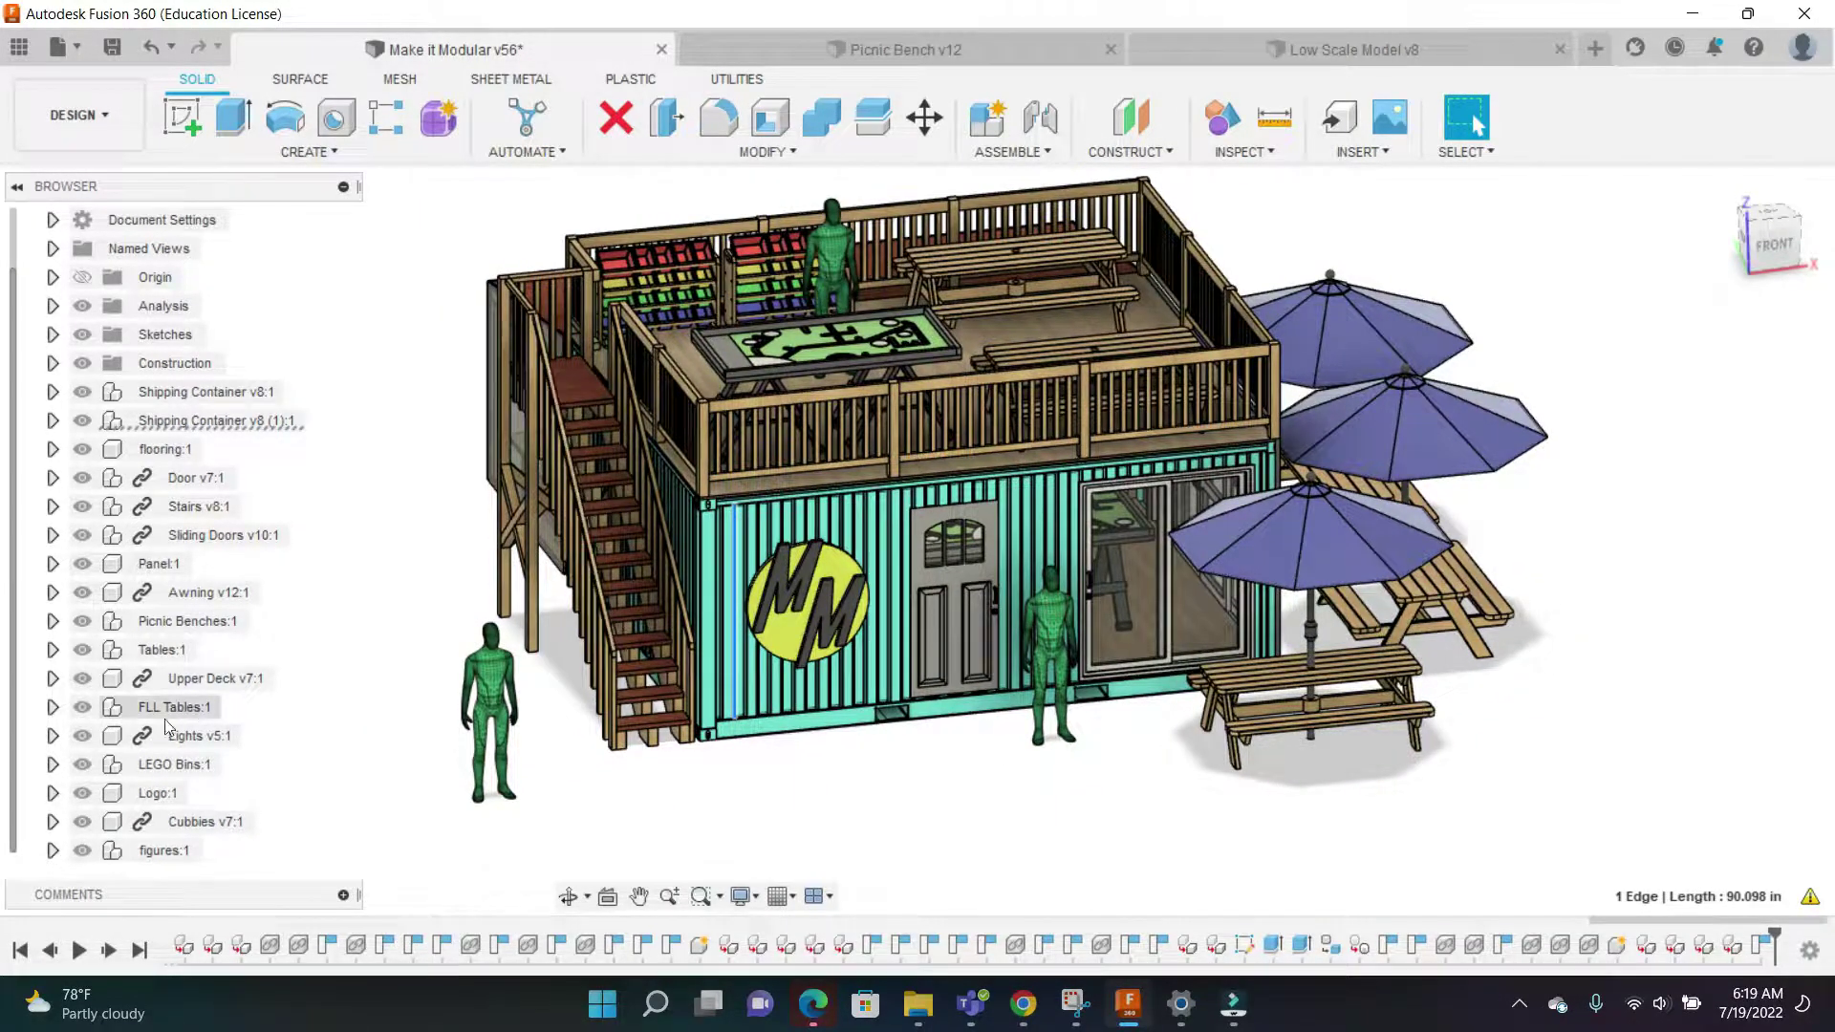
Hide the figures, Cubbies, Logo, LEGO Bins, Lights, FLL Tables and Upper Deck components
{"action": "left_click", "coordinate": [82, 851]}
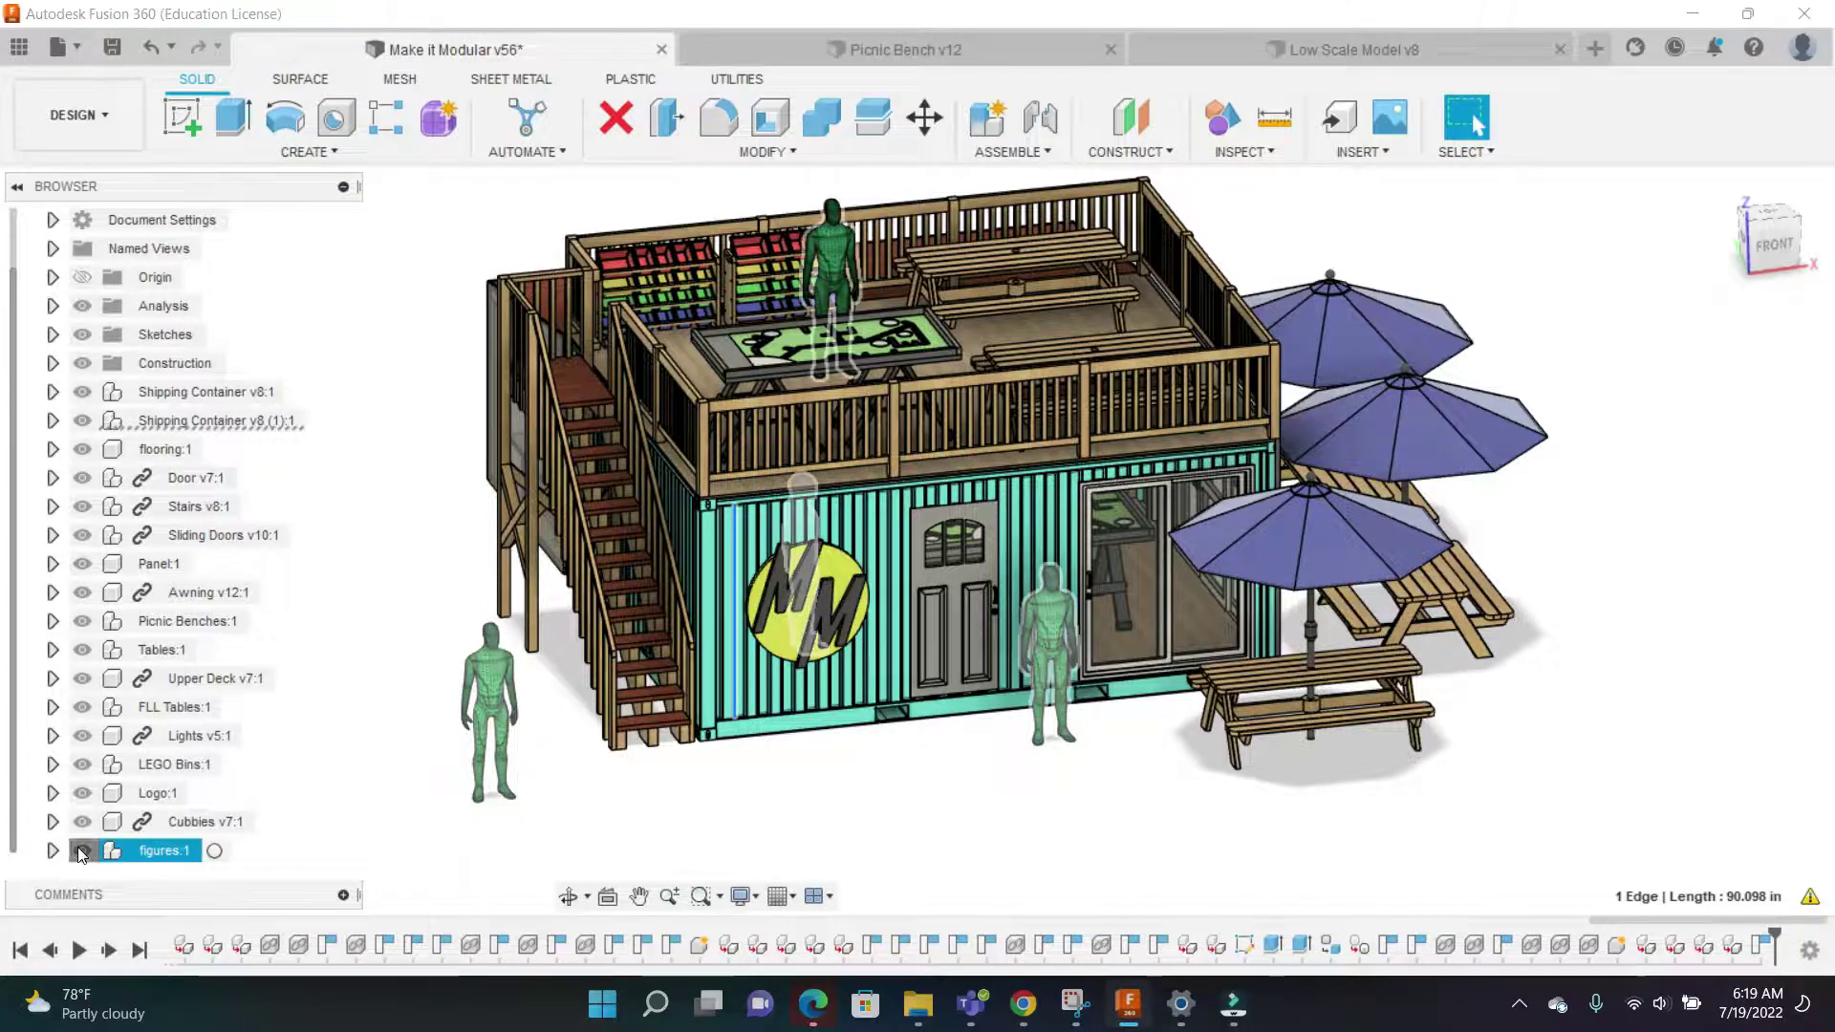
{"action": "left_click", "coordinate": [82, 822]}
{"action": "left_click", "coordinate": [82, 793]}
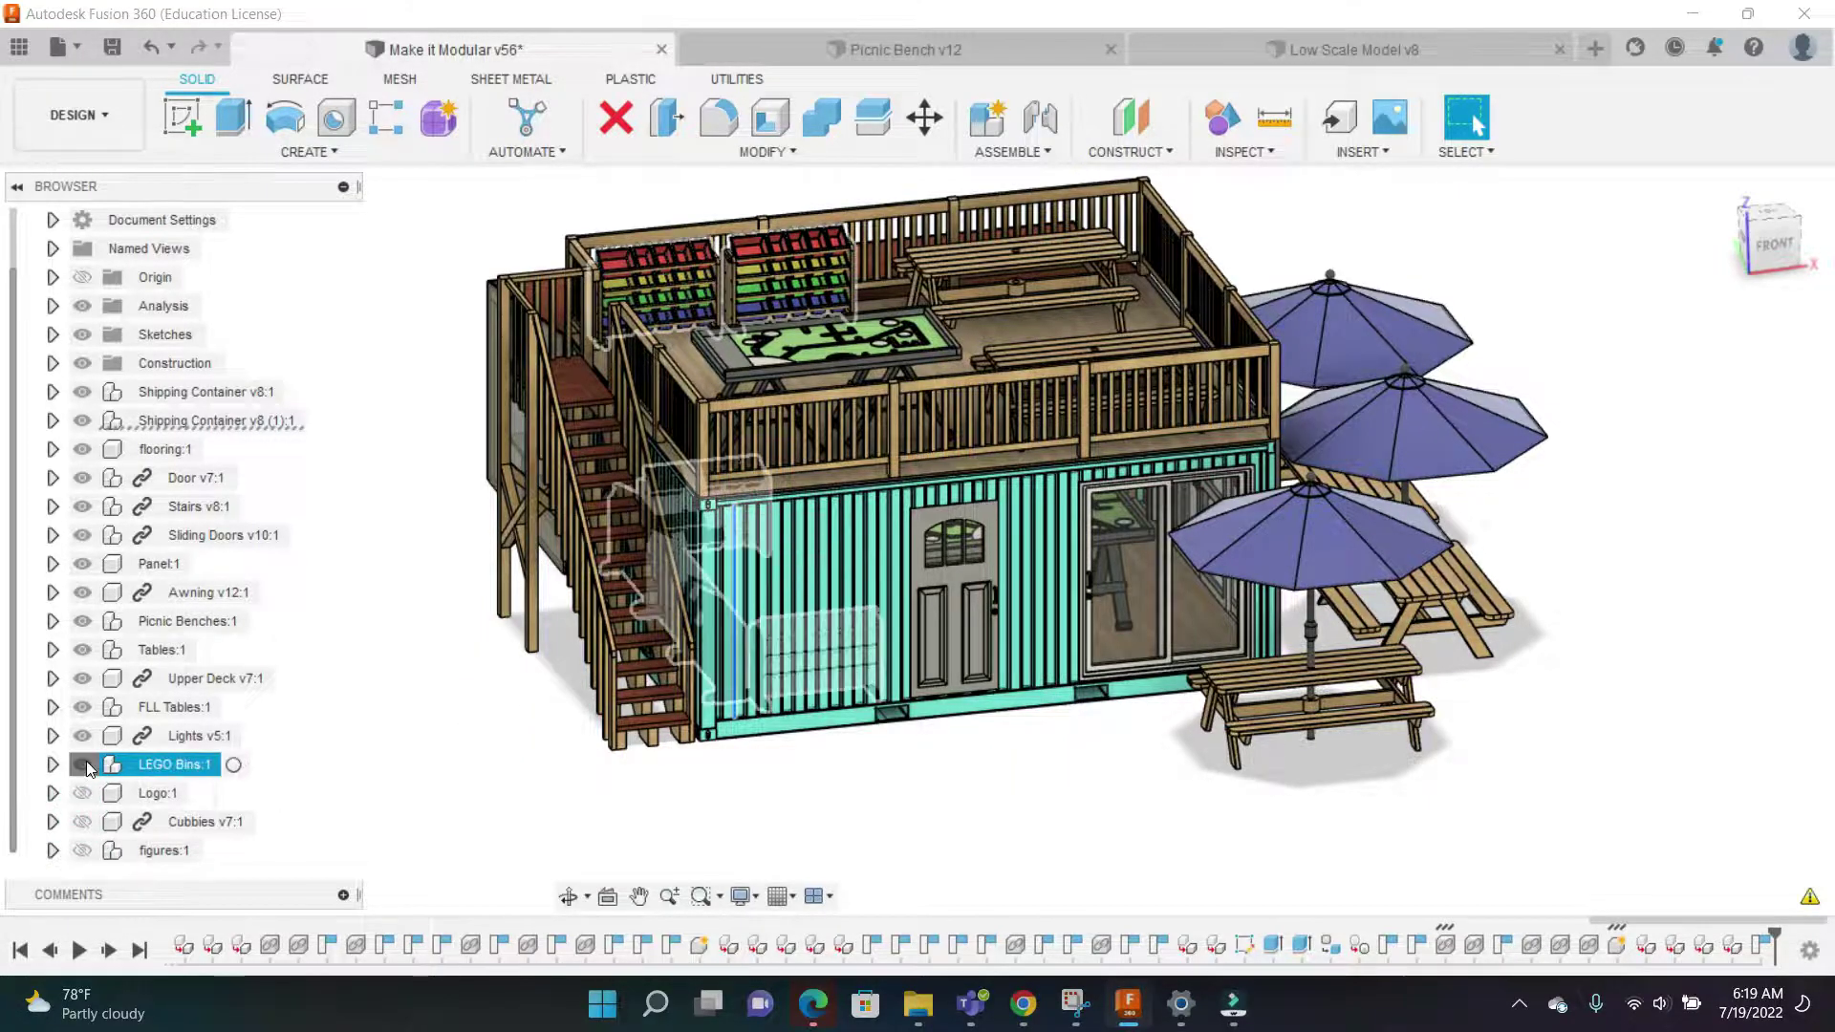
{"action": "left_click", "coordinate": [82, 765]}
{"action": "left_click", "coordinate": [82, 736]}
{"action": "left_click", "coordinate": [82, 707]}
{"action": "left_click", "coordinate": [82, 679]}
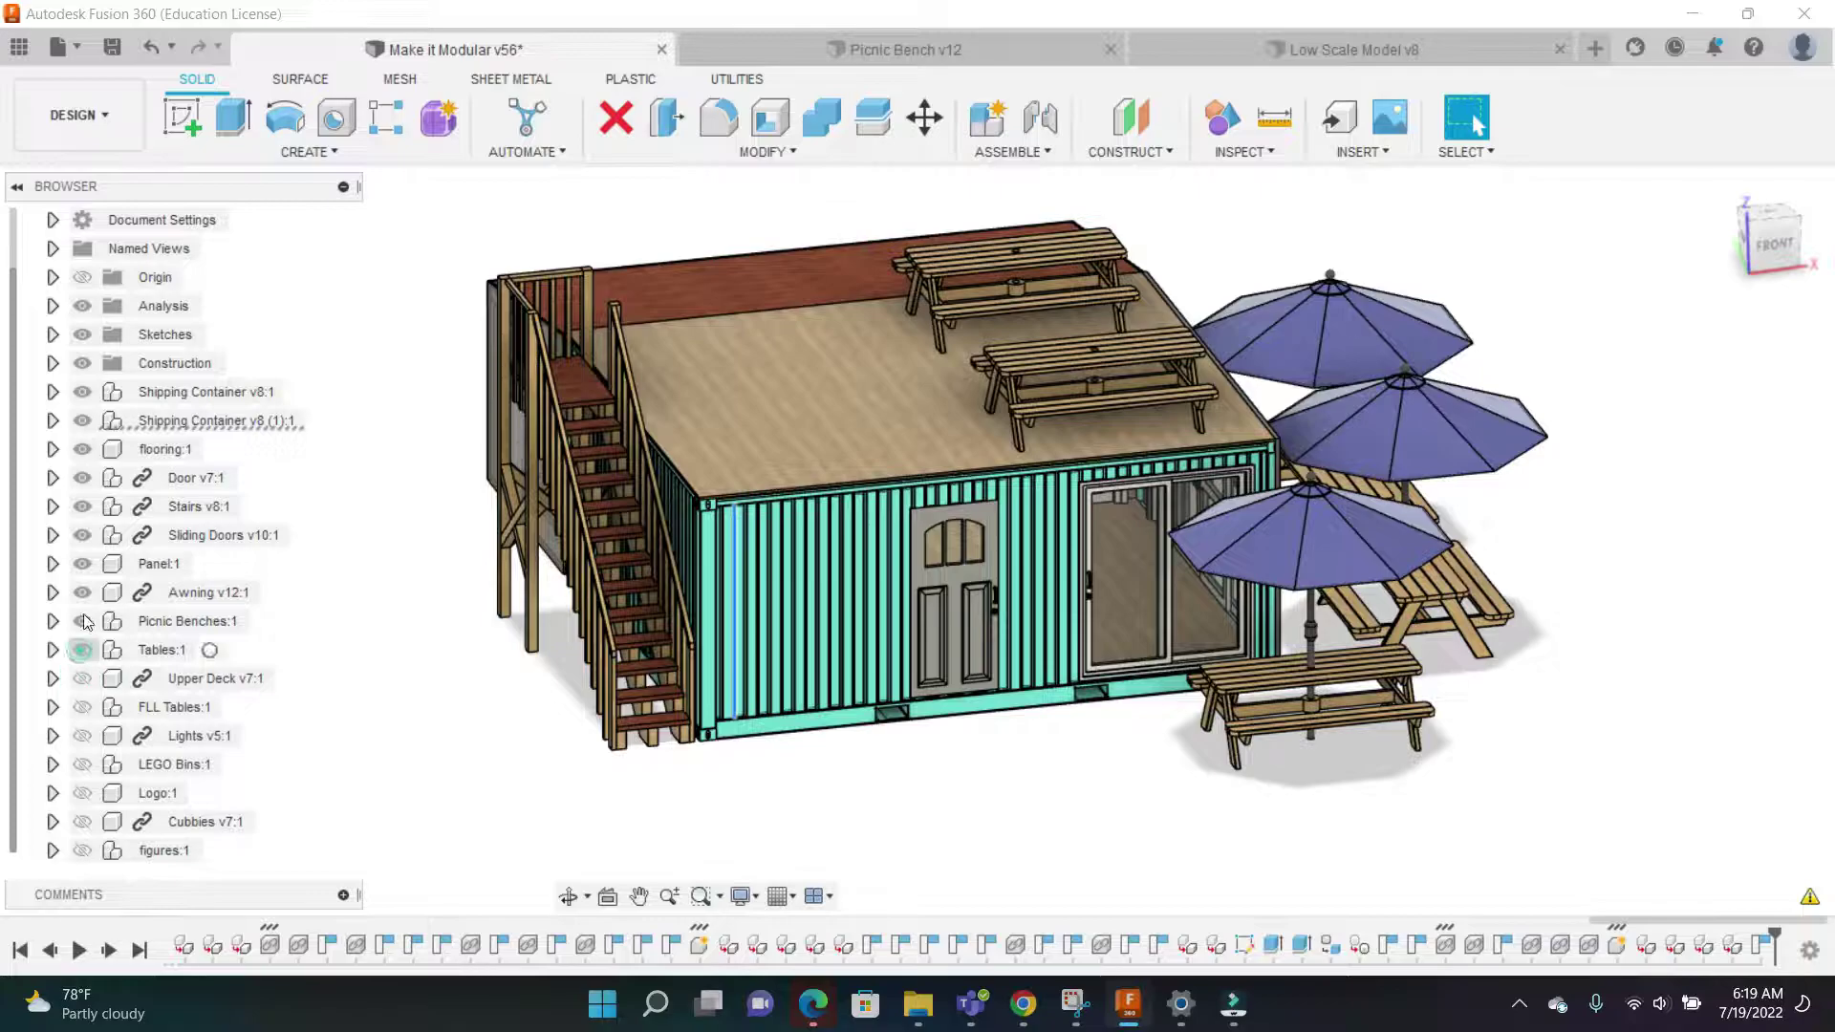
Hide the Tables, Picnic Benches, Awning, Panel, Sliding Doors, Stairs, Door and flooring components, leaving only the two shipping containers
{"action": "left_click", "coordinate": [84, 621]}
{"action": "left_click", "coordinate": [83, 592]}
{"action": "left_click", "coordinate": [83, 564]}
{"action": "left_click", "coordinate": [82, 536]}
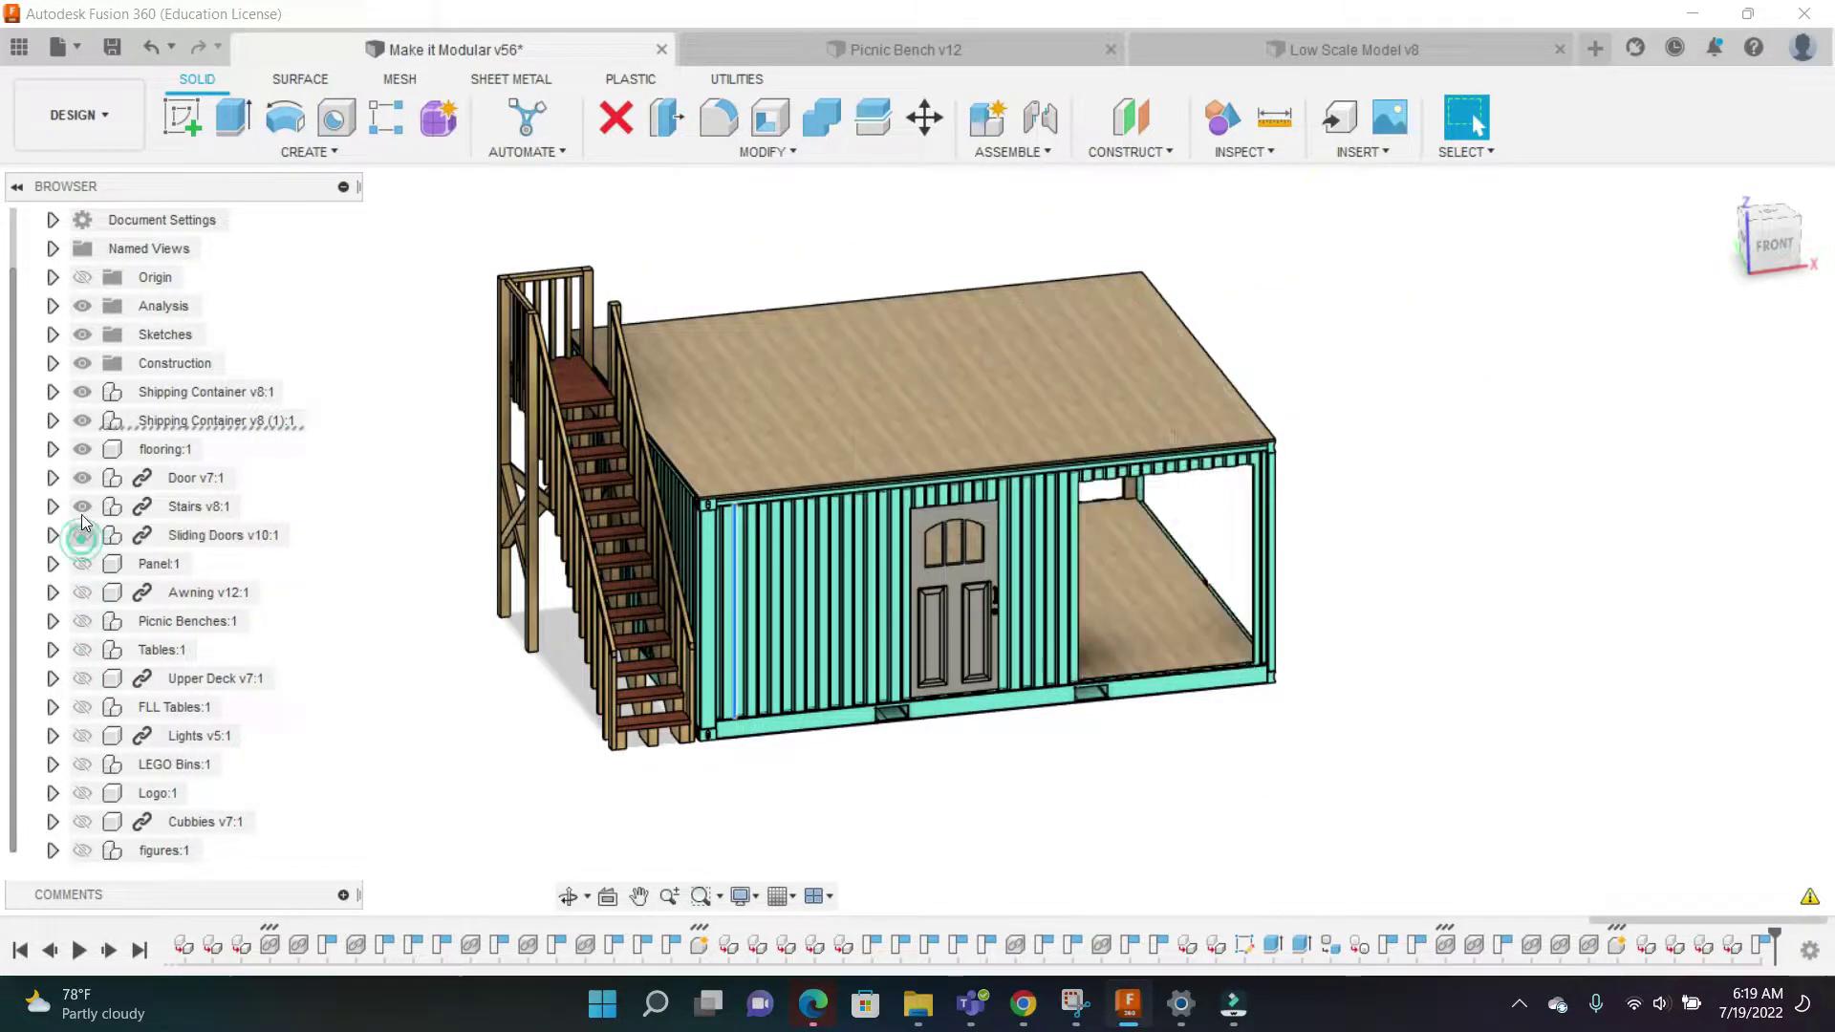
{"action": "left_click", "coordinate": [82, 507]}
{"action": "left_click", "coordinate": [82, 478]}
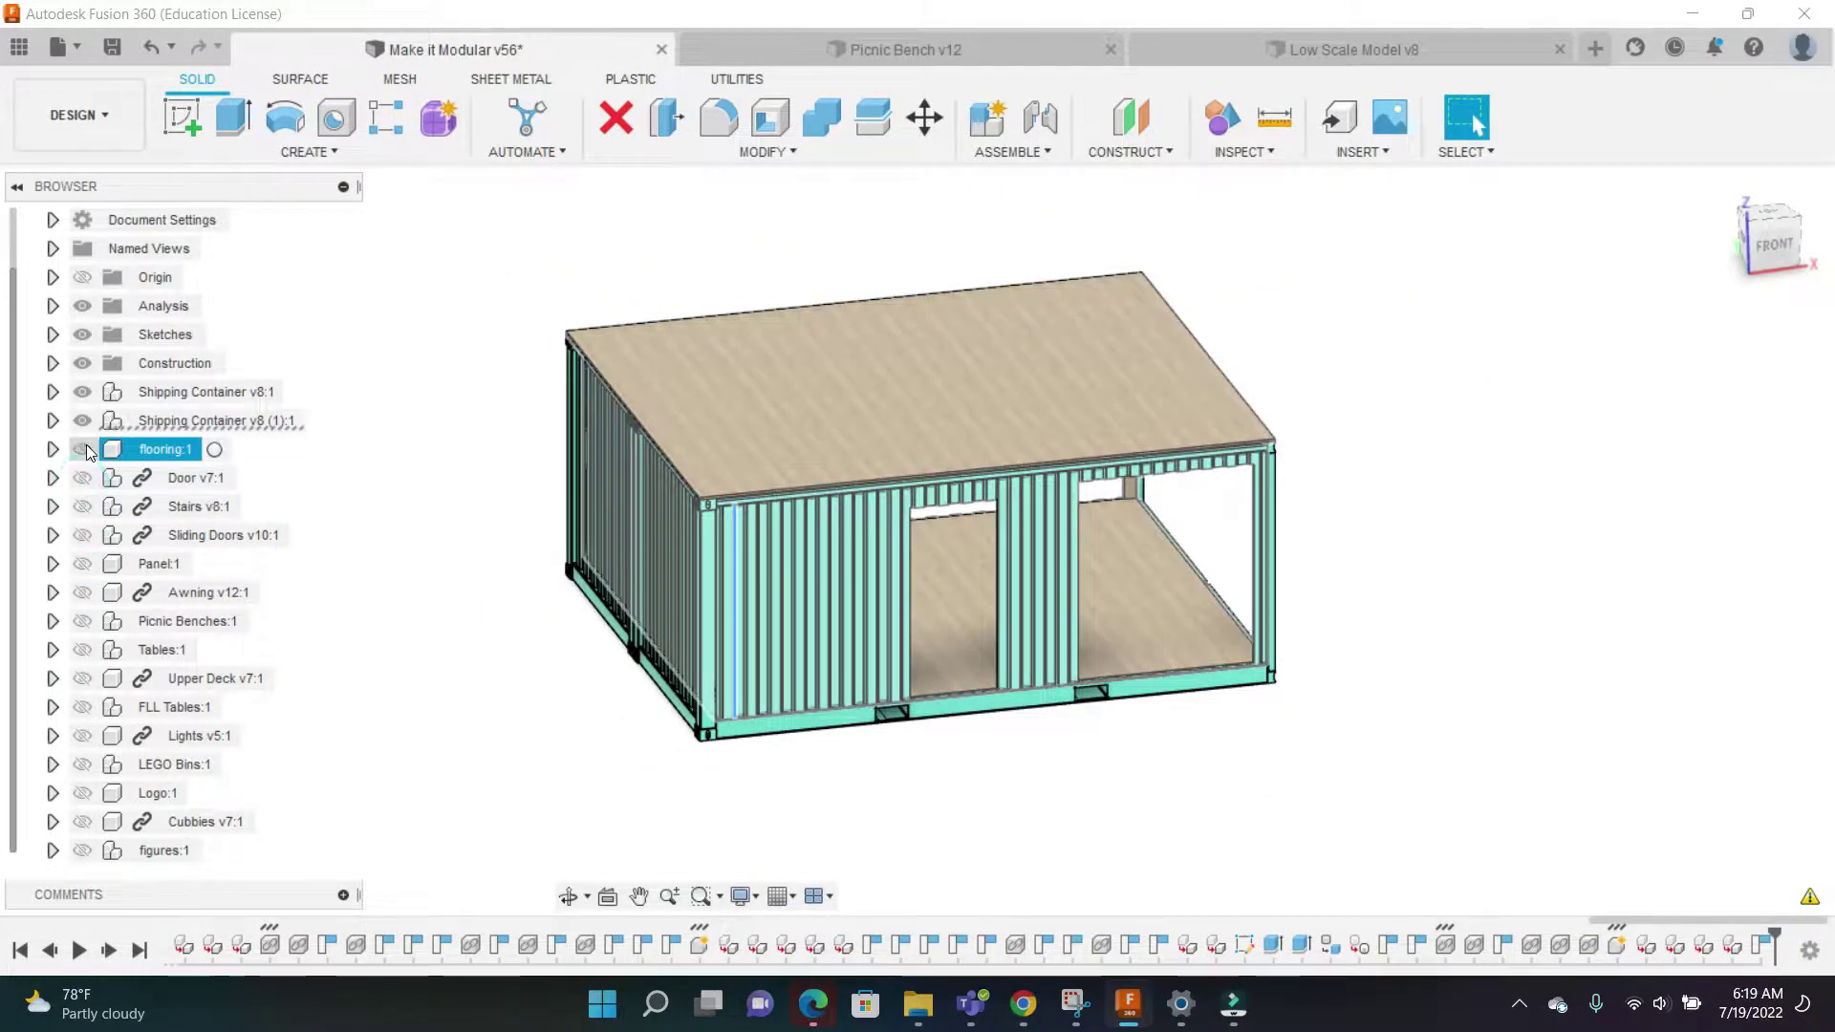
{"action": "left_click", "coordinate": [83, 450]}
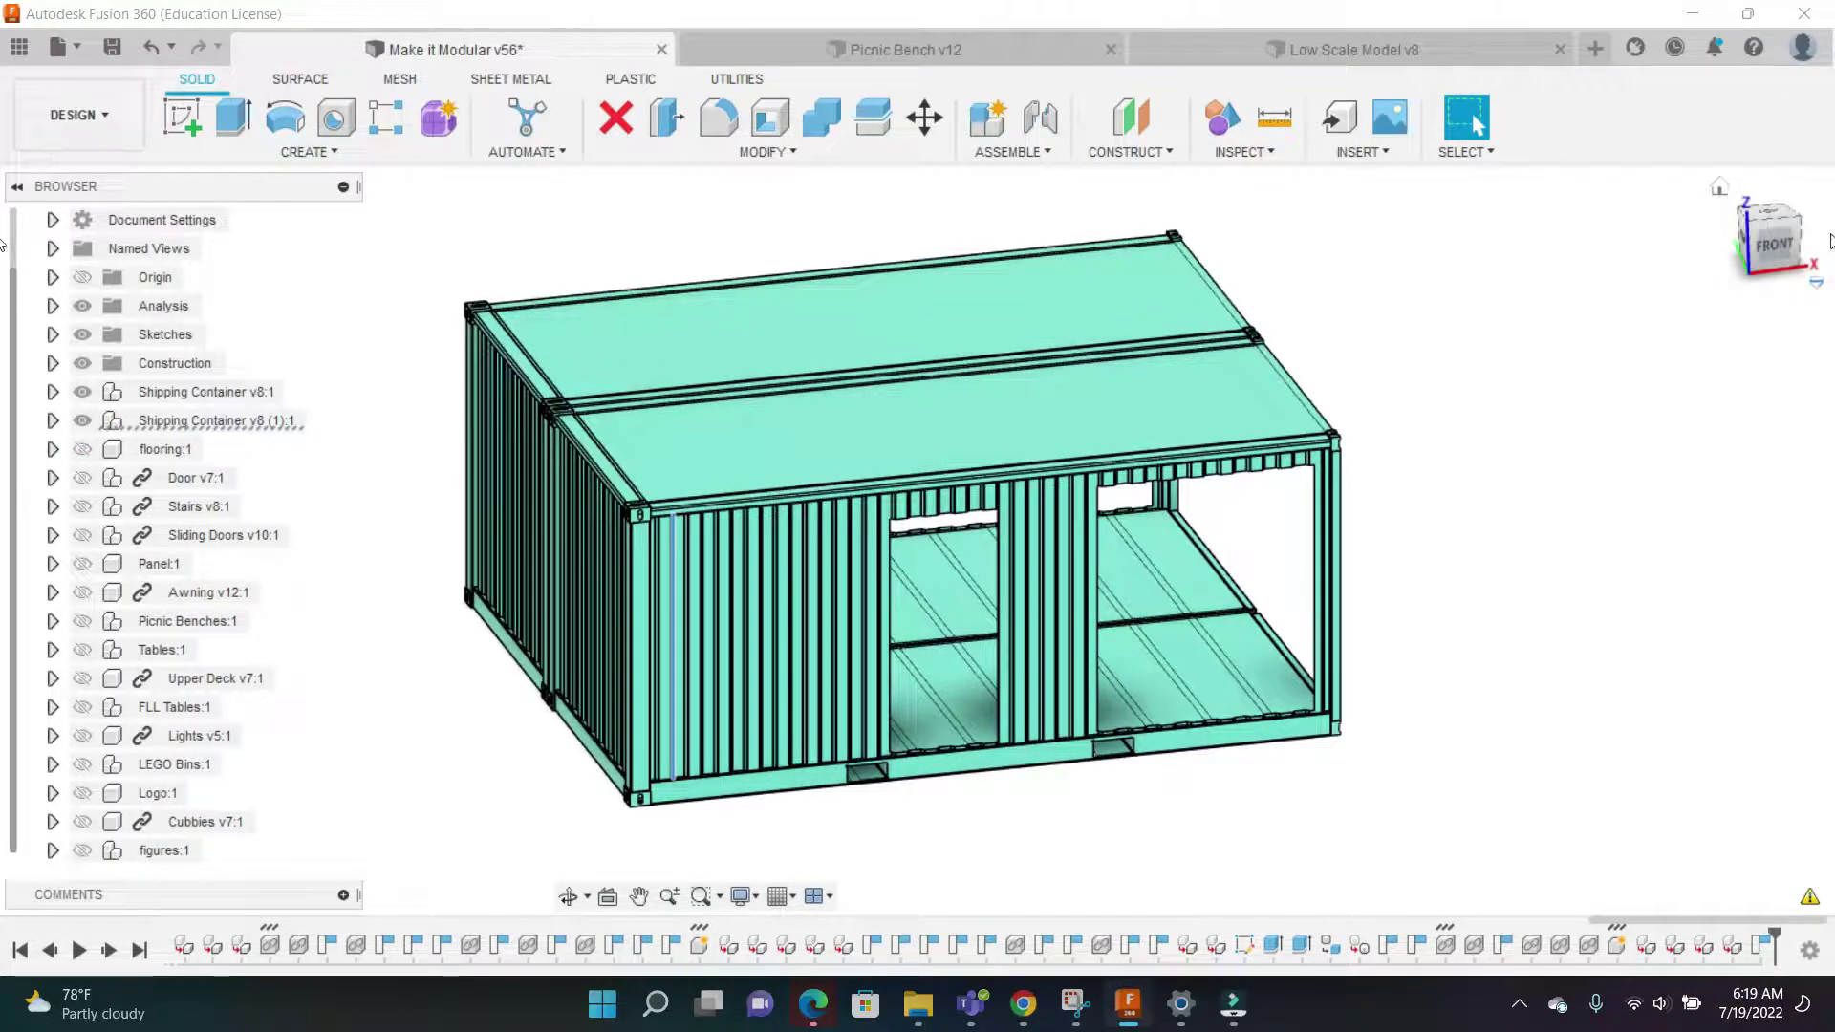
Examine the two bare joined shipping containers from the back and through the open side
{"action": "left_click_drag", "start_coordinate": [1779, 236], "coordinate": [1472, 236]}
{"action": "scroll", "coordinate": [885, 554], "scroll_direction": "up", "scroll_amount": 2}
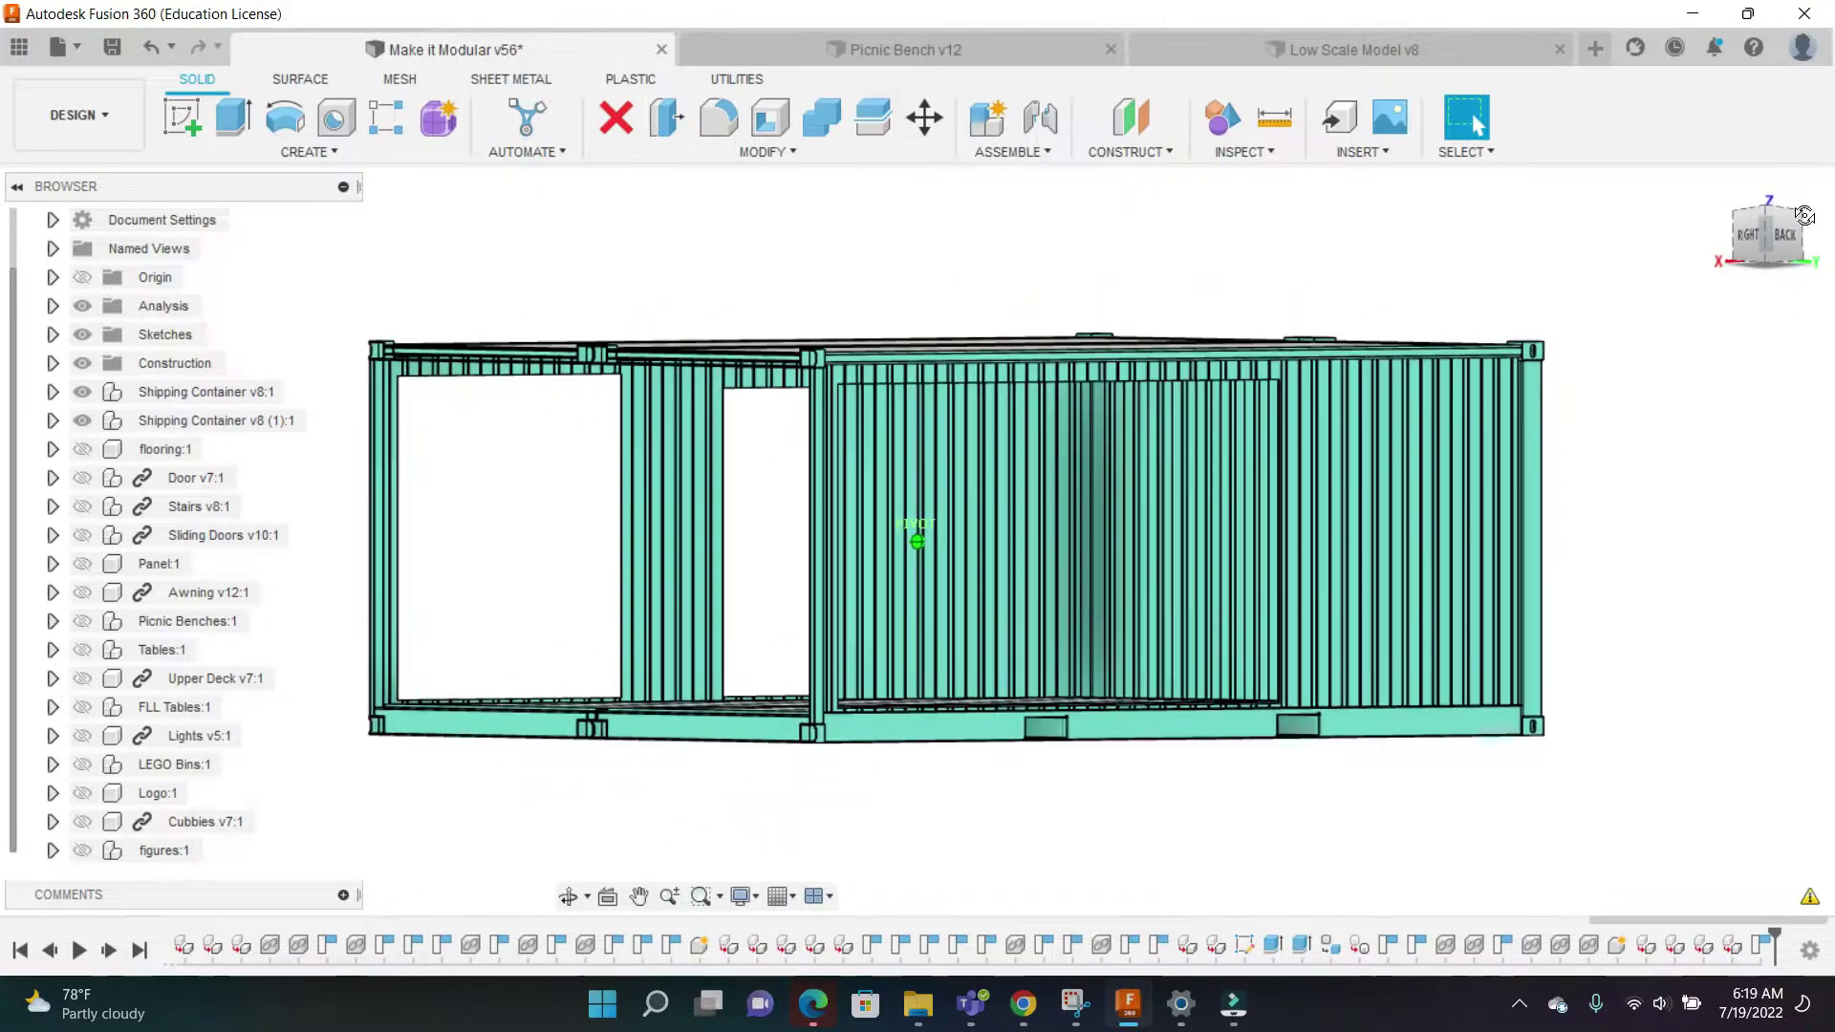
{"action": "left_click_drag", "start_coordinate": [1805, 215], "coordinate": [1834, 250]}
{"action": "middle_click_drag", "start_coordinate": [917, 542], "coordinate": [1127, 547], "text": "shift"}
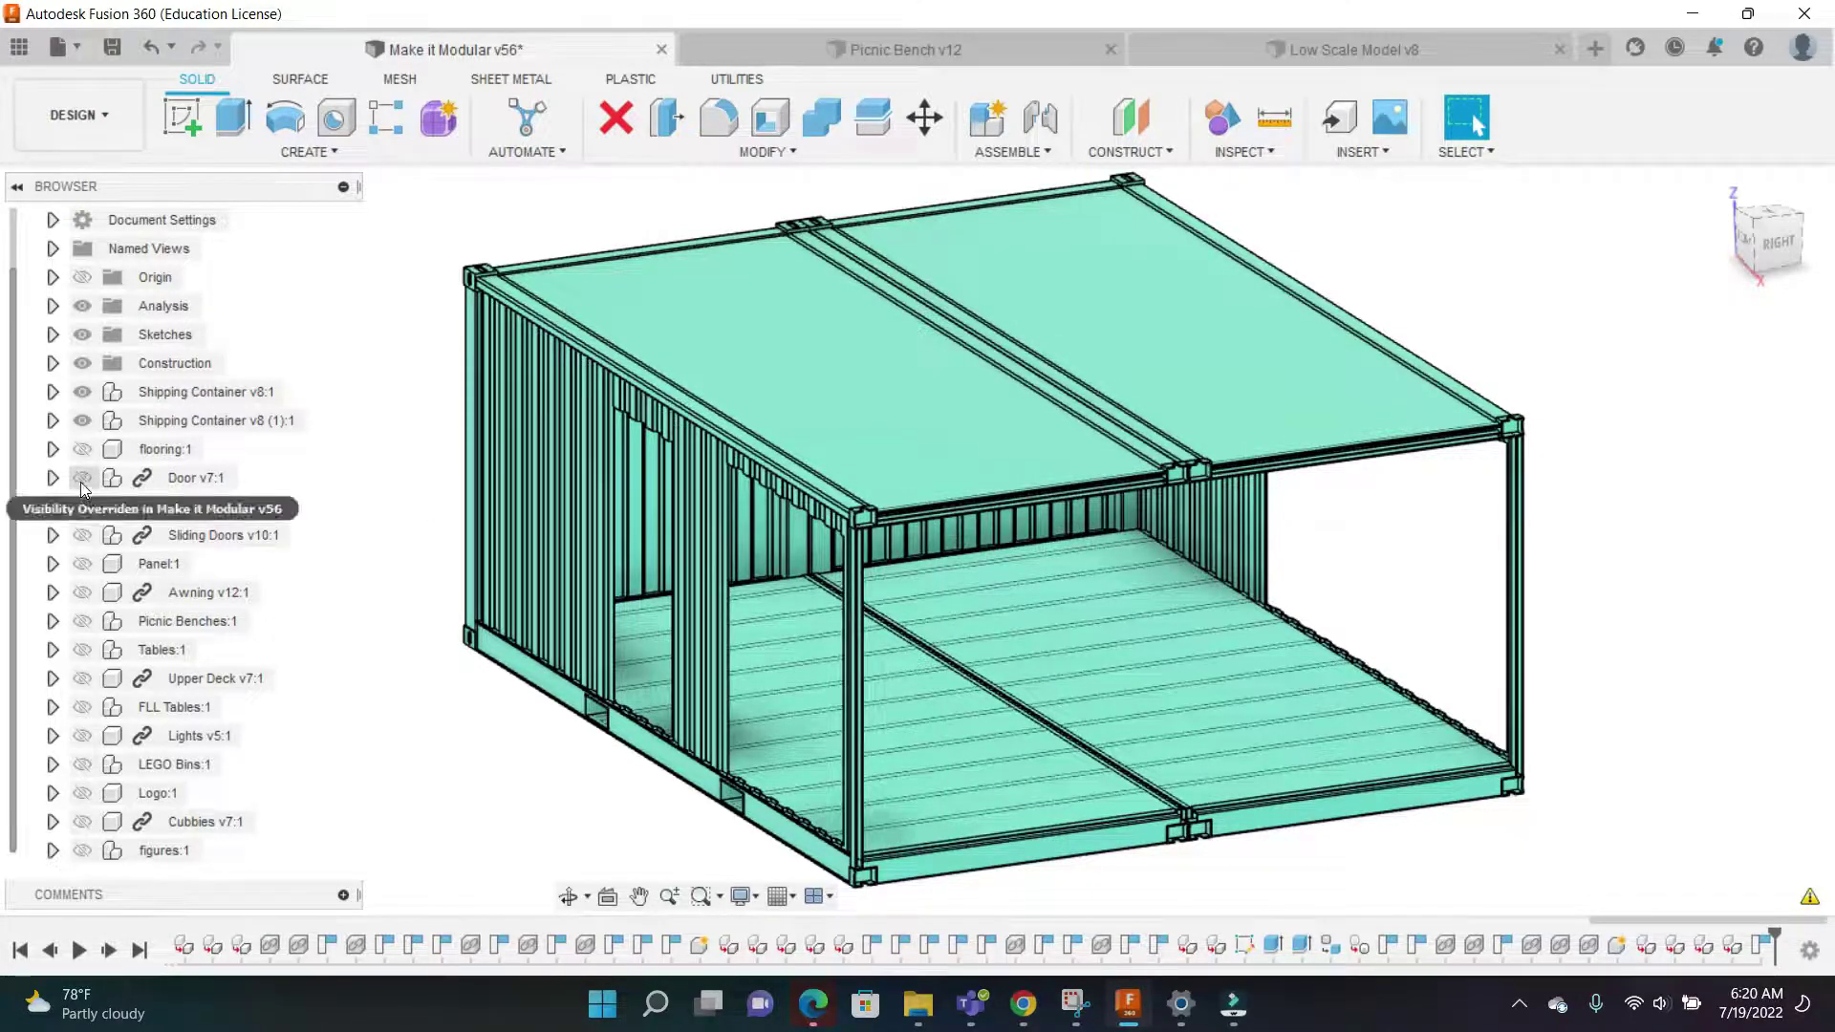
Show the flooring component and view the wood-lined interior through the containers' open side
{"action": "left_click", "coordinate": [82, 449]}
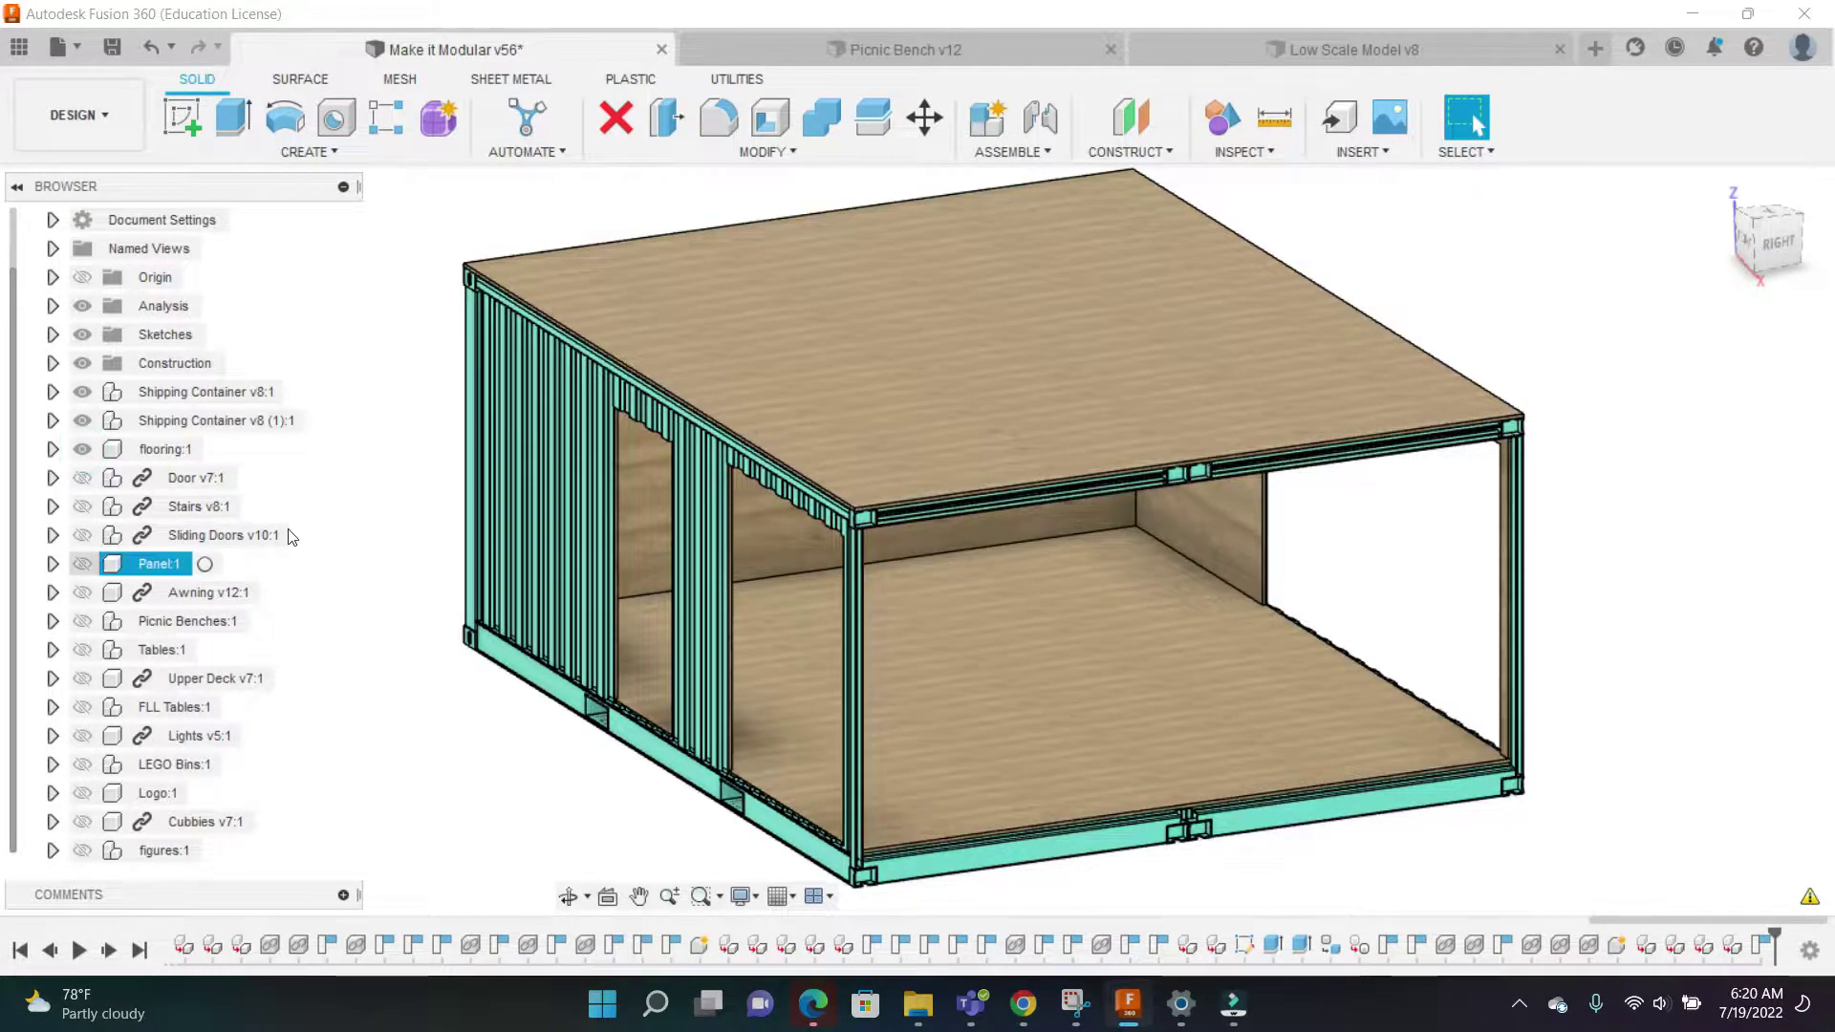
{"action": "scroll", "coordinate": [1716, 263], "scroll_direction": "down", "scroll_amount": 1}
{"action": "mouse_move", "coordinate": [1790, 245]}
{"action": "left_mouse_down"}
{"action": "mouse_move", "coordinate": [1720, 234]}
{"action": "mouse_move", "coordinate": [1706, 182]}
{"action": "left_mouse_up"}
{"action": "middle_click_drag", "start_coordinate": [917, 542], "coordinate": [917, 542], "text": "shift"}
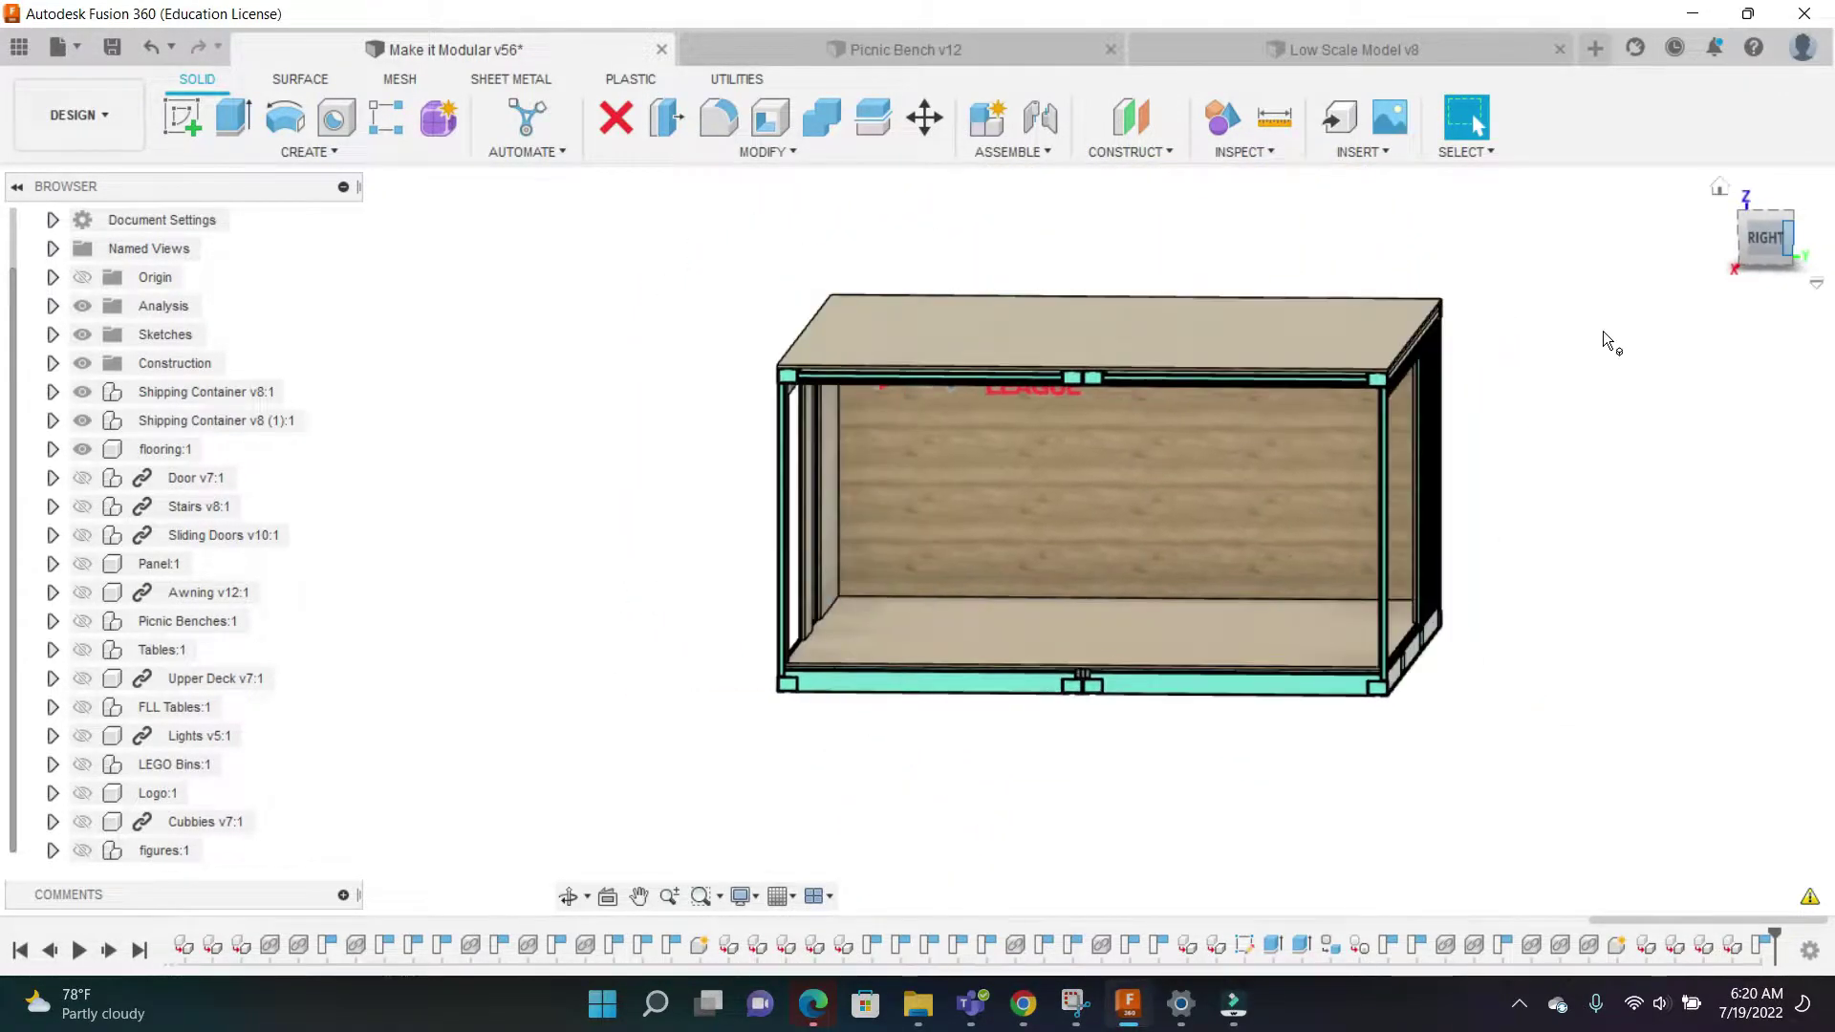
Inspect the flooring and wall lining up close at the container's lower corner beside the door openings
{"action": "scroll", "coordinate": [948, 606], "scroll_direction": "up", "scroll_amount": 3}
{"action": "scroll", "coordinate": [892, 726], "scroll_direction": "up", "scroll_amount": 5}
{"action": "scroll", "coordinate": [893, 726], "scroll_direction": "up", "scroll_amount": 2}
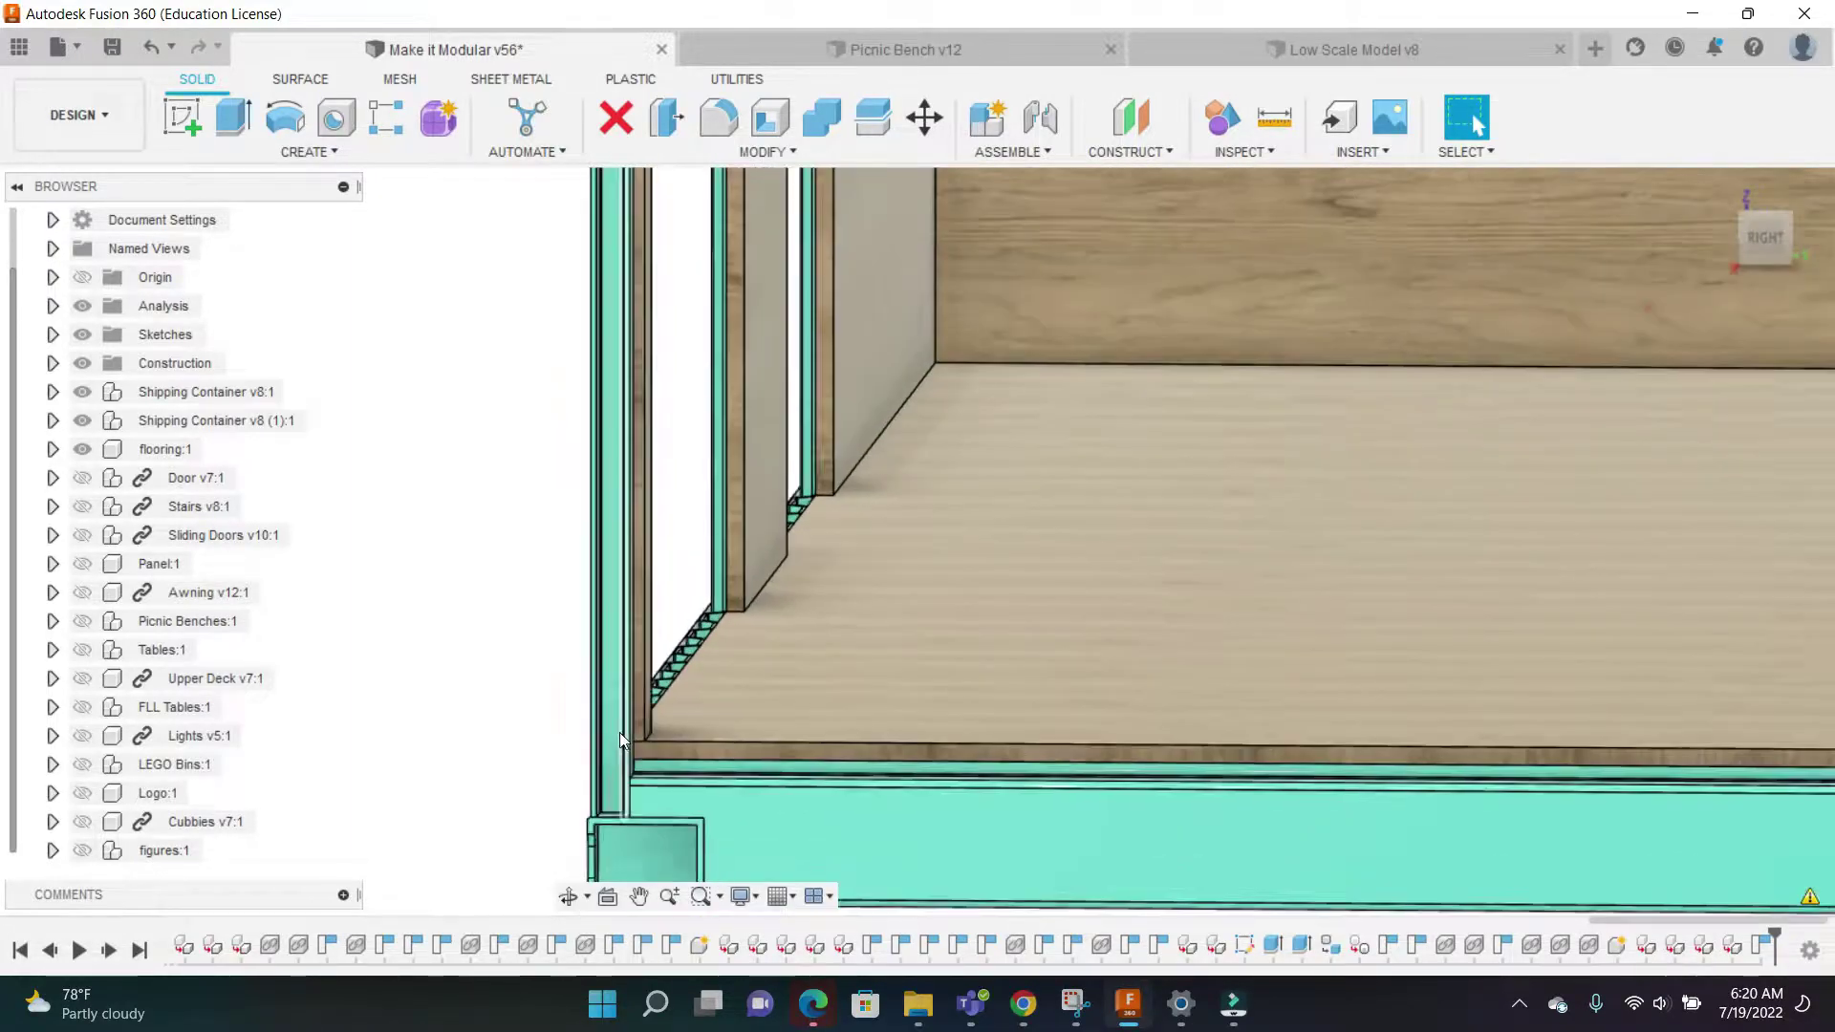
{"action": "scroll", "coordinate": [759, 796], "scroll_direction": "down", "scroll_amount": 2}
{"action": "scroll", "coordinate": [644, 690], "scroll_direction": "down", "scroll_amount": 2}
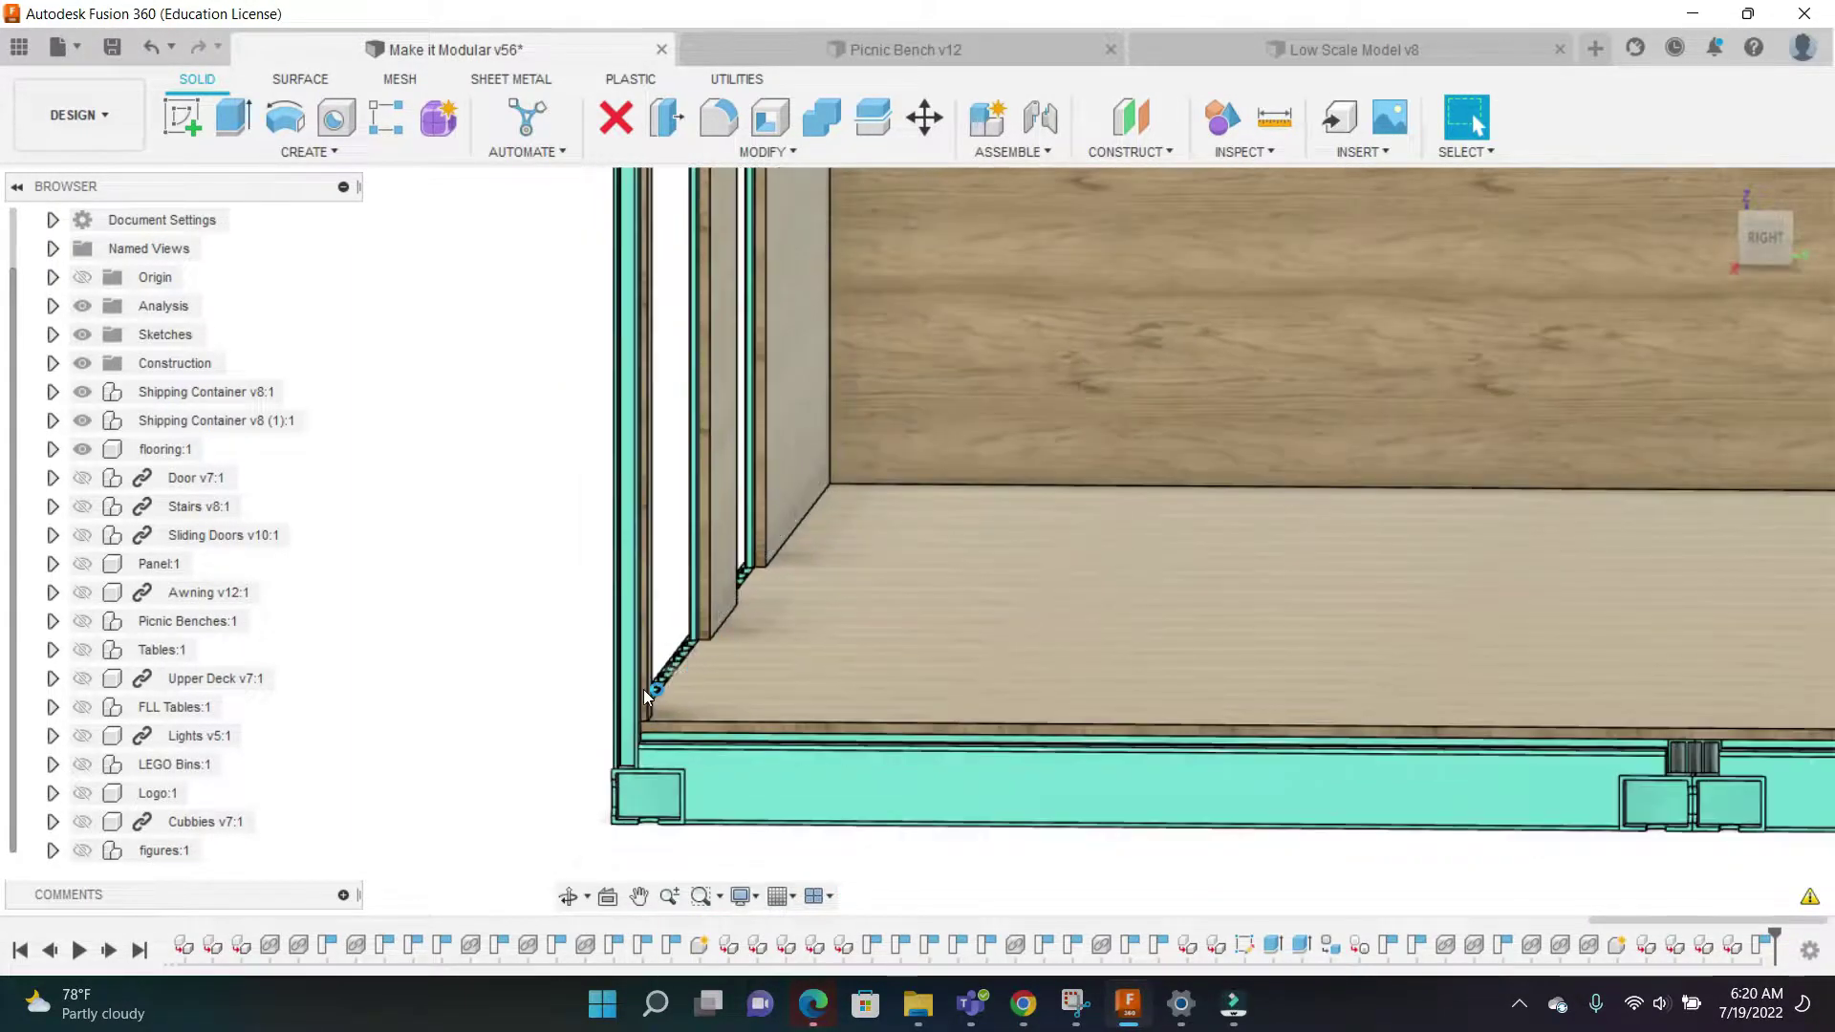
{"action": "scroll", "coordinate": [692, 738], "scroll_direction": "down", "scroll_amount": 2}
{"action": "left_click", "coordinate": [1765, 237]}
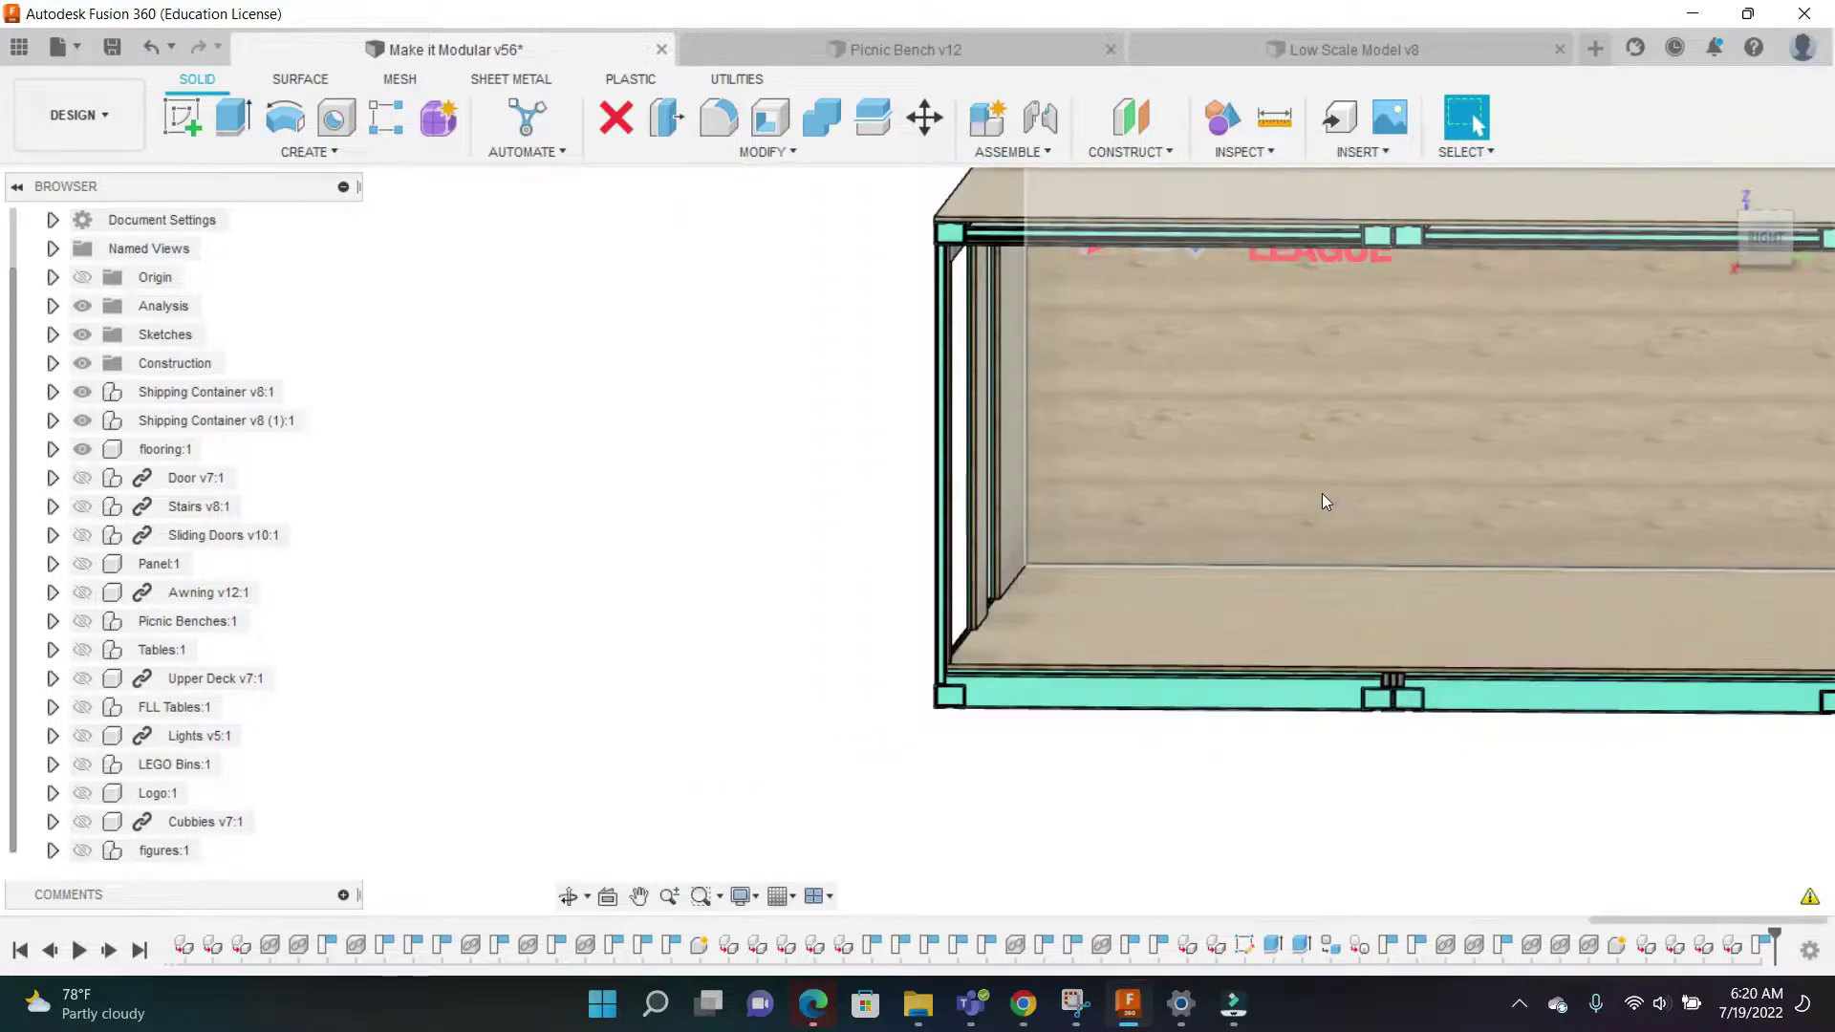
Show the Door, Sliding Doors and Panel components on the containers
{"action": "mouse_move", "coordinate": [1770, 239]}
{"action": "left_mouse_down"}
{"action": "mouse_move", "coordinate": [1815, 210]}
{"action": "mouse_move", "coordinate": [1795, 245]}
{"action": "left_mouse_up"}
{"action": "scroll", "coordinate": [967, 574], "scroll_direction": "down", "scroll_amount": 3}
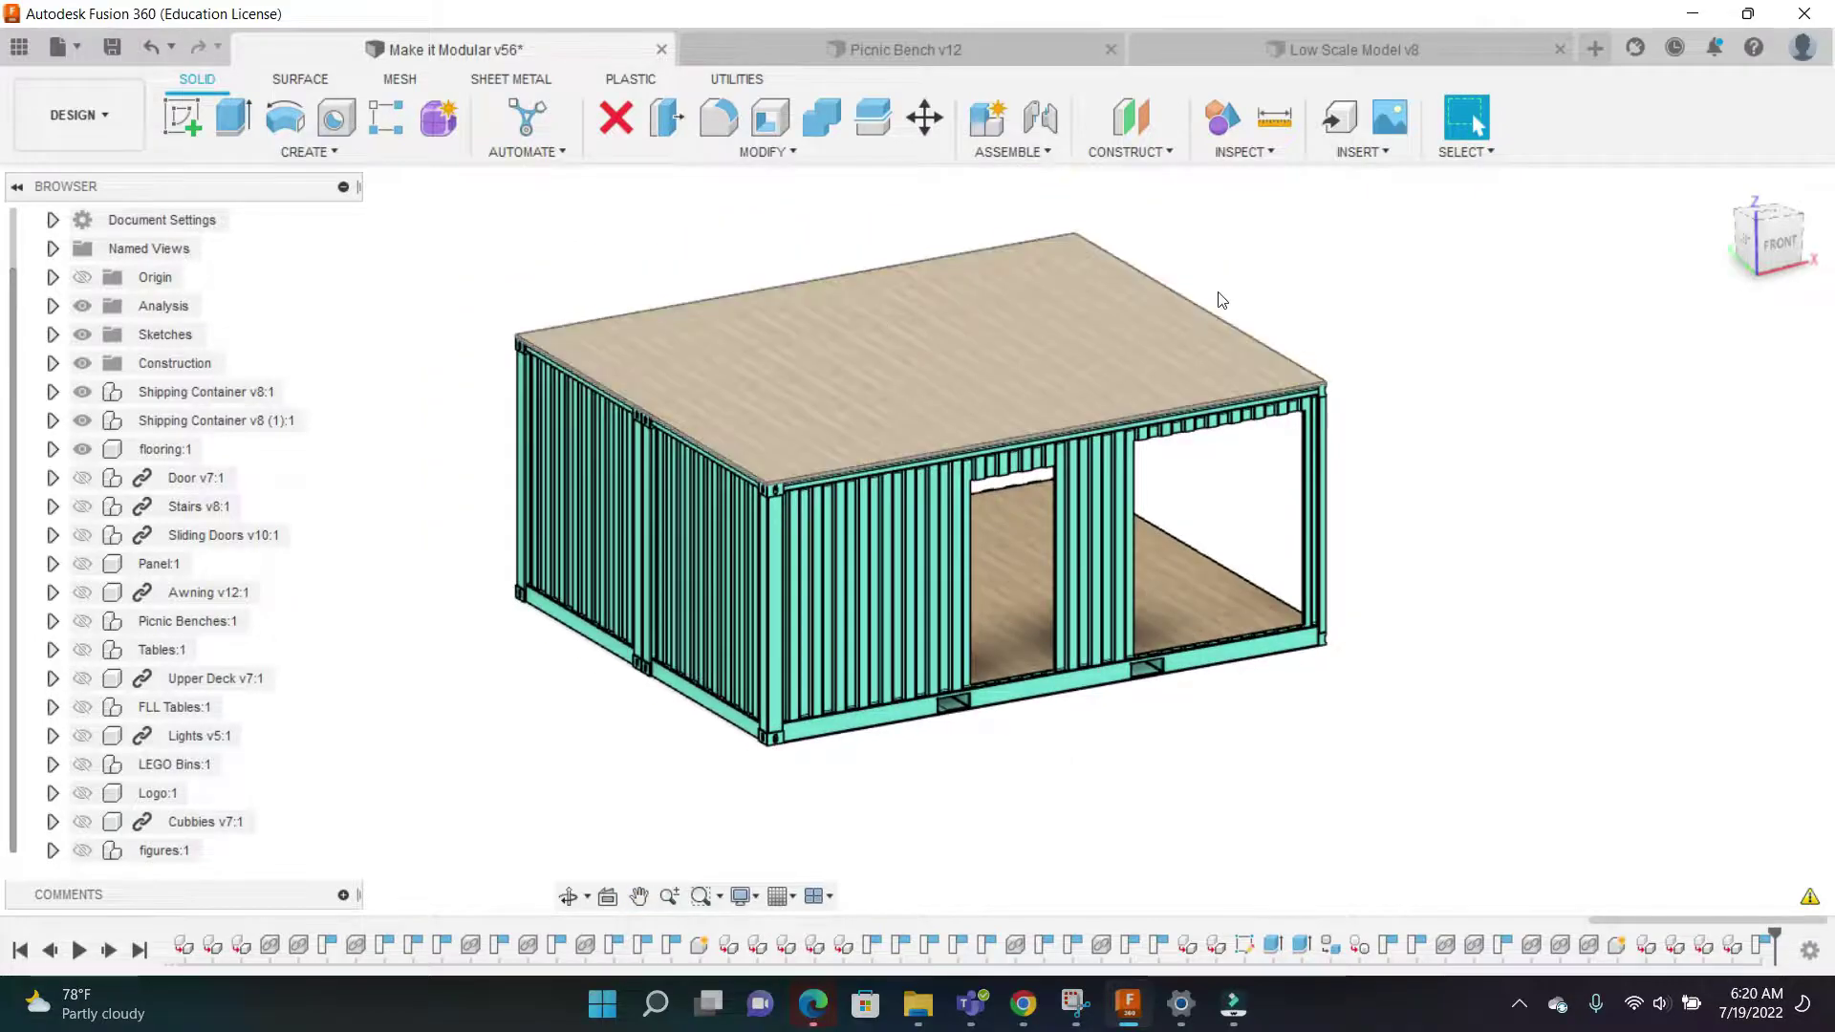
{"action": "left_click", "coordinate": [88, 483]}
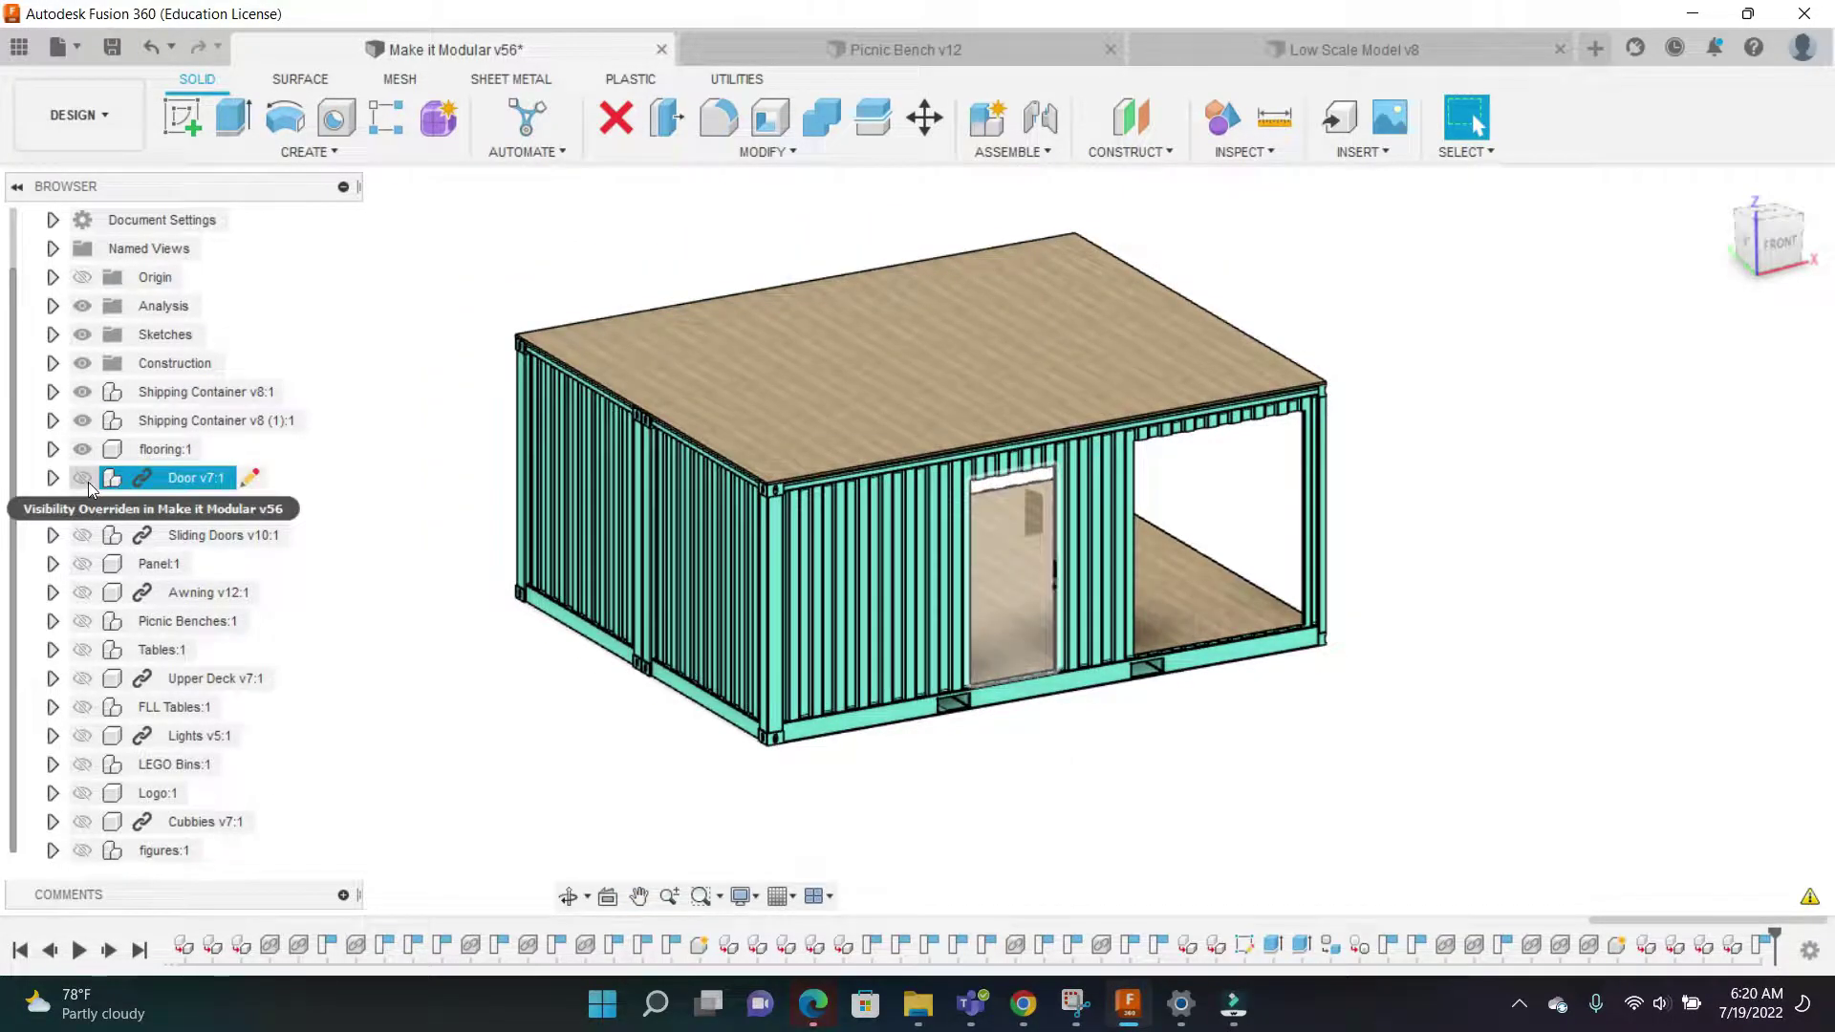
{"action": "left_click", "coordinate": [84, 480]}
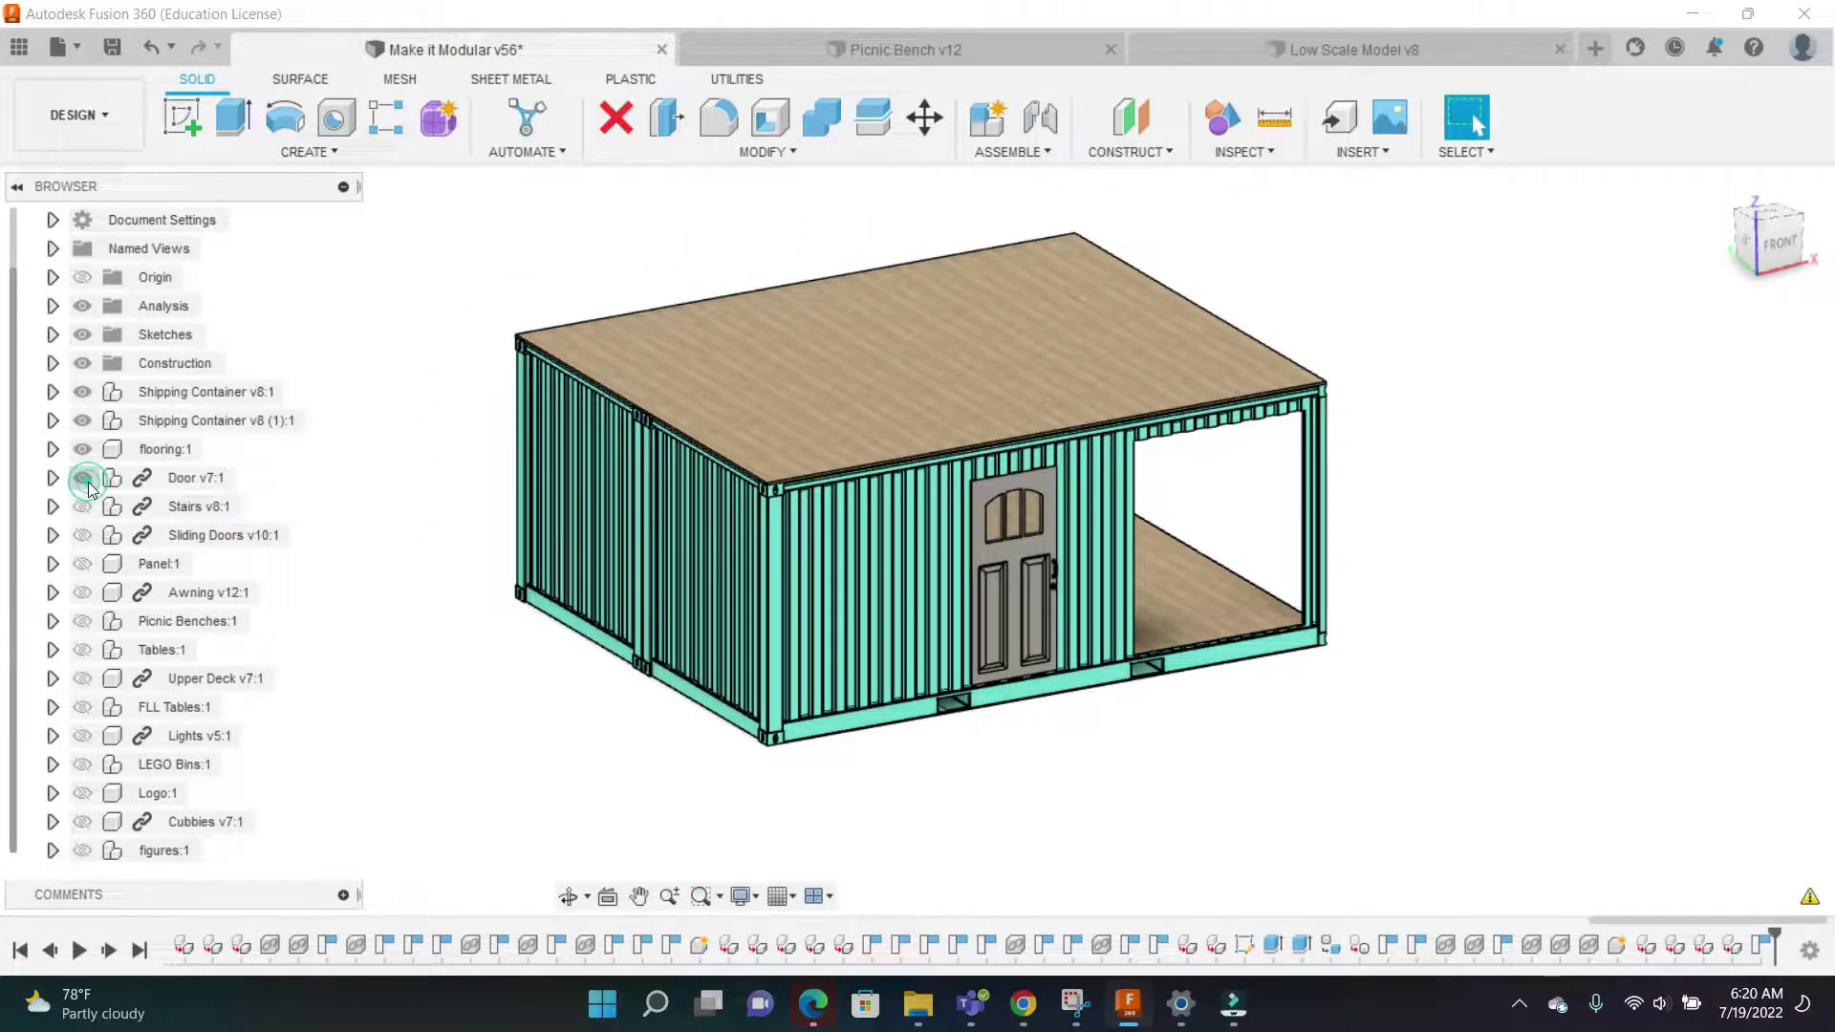
{"action": "left_click", "coordinate": [82, 535]}
{"action": "scroll", "coordinate": [1014, 430], "scroll_direction": "up", "scroll_amount": 2}
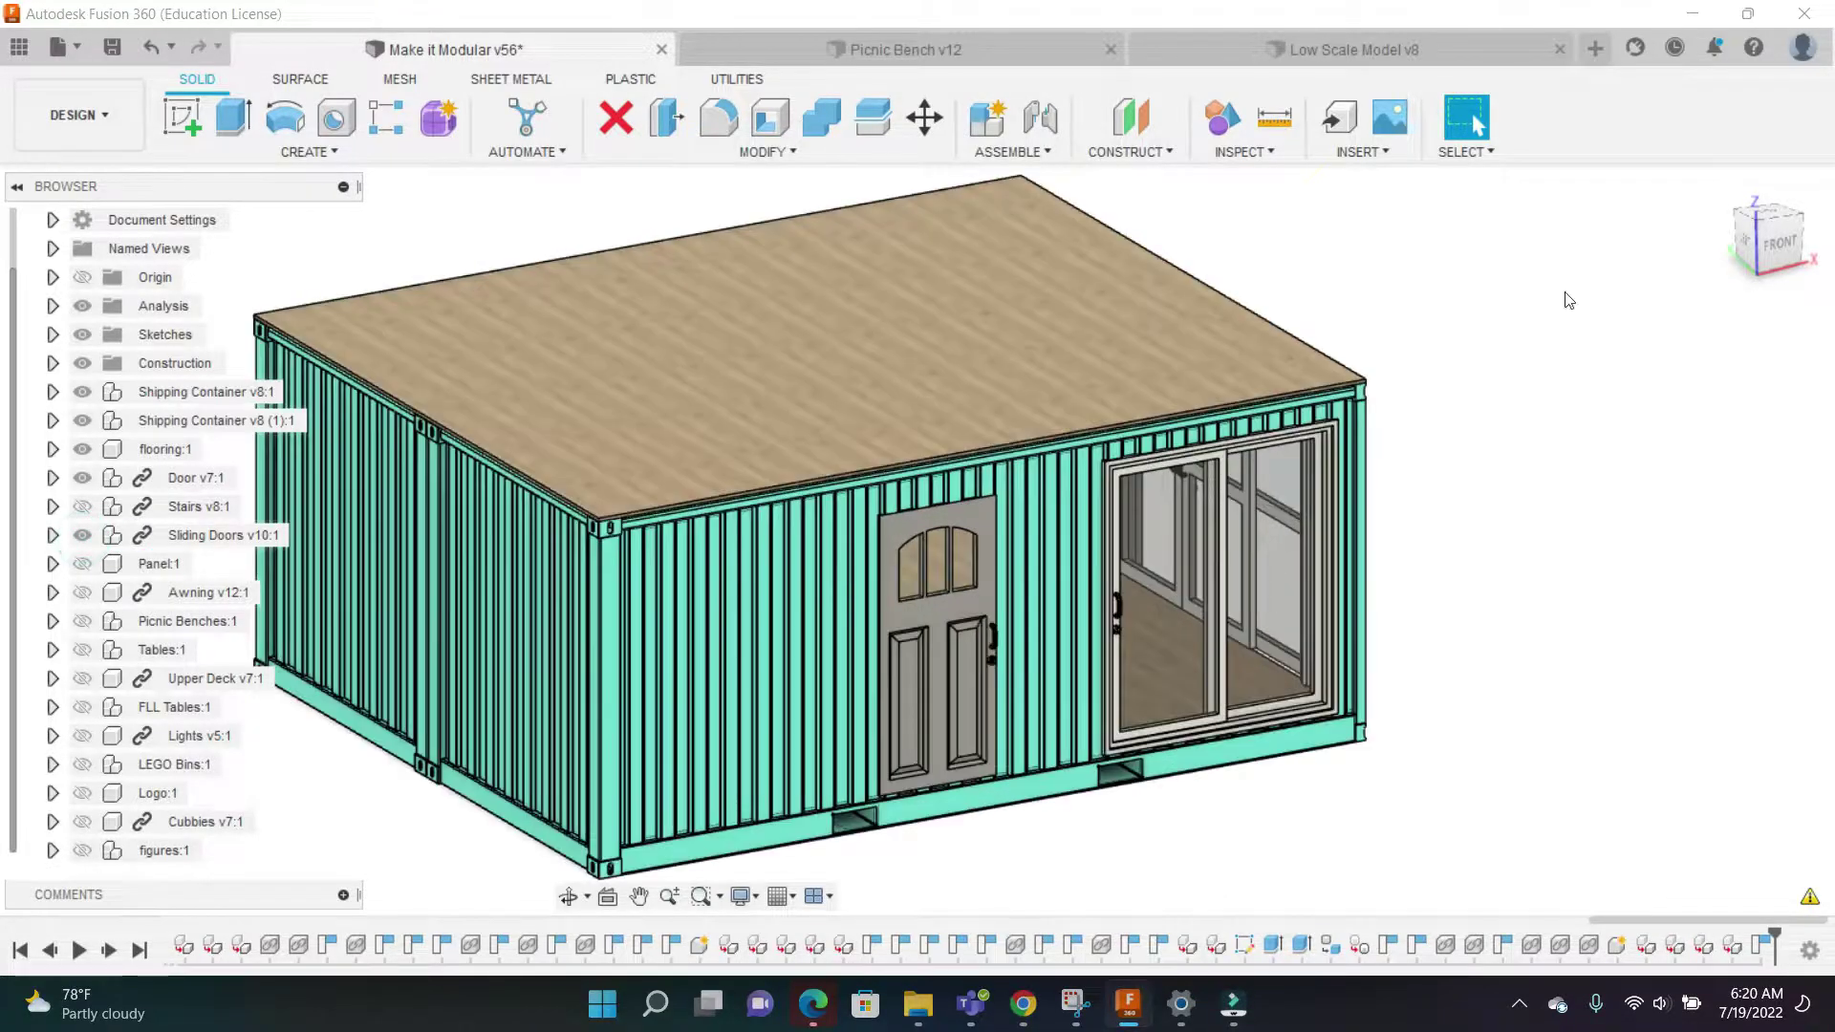
{"action": "left_click", "coordinate": [84, 564]}
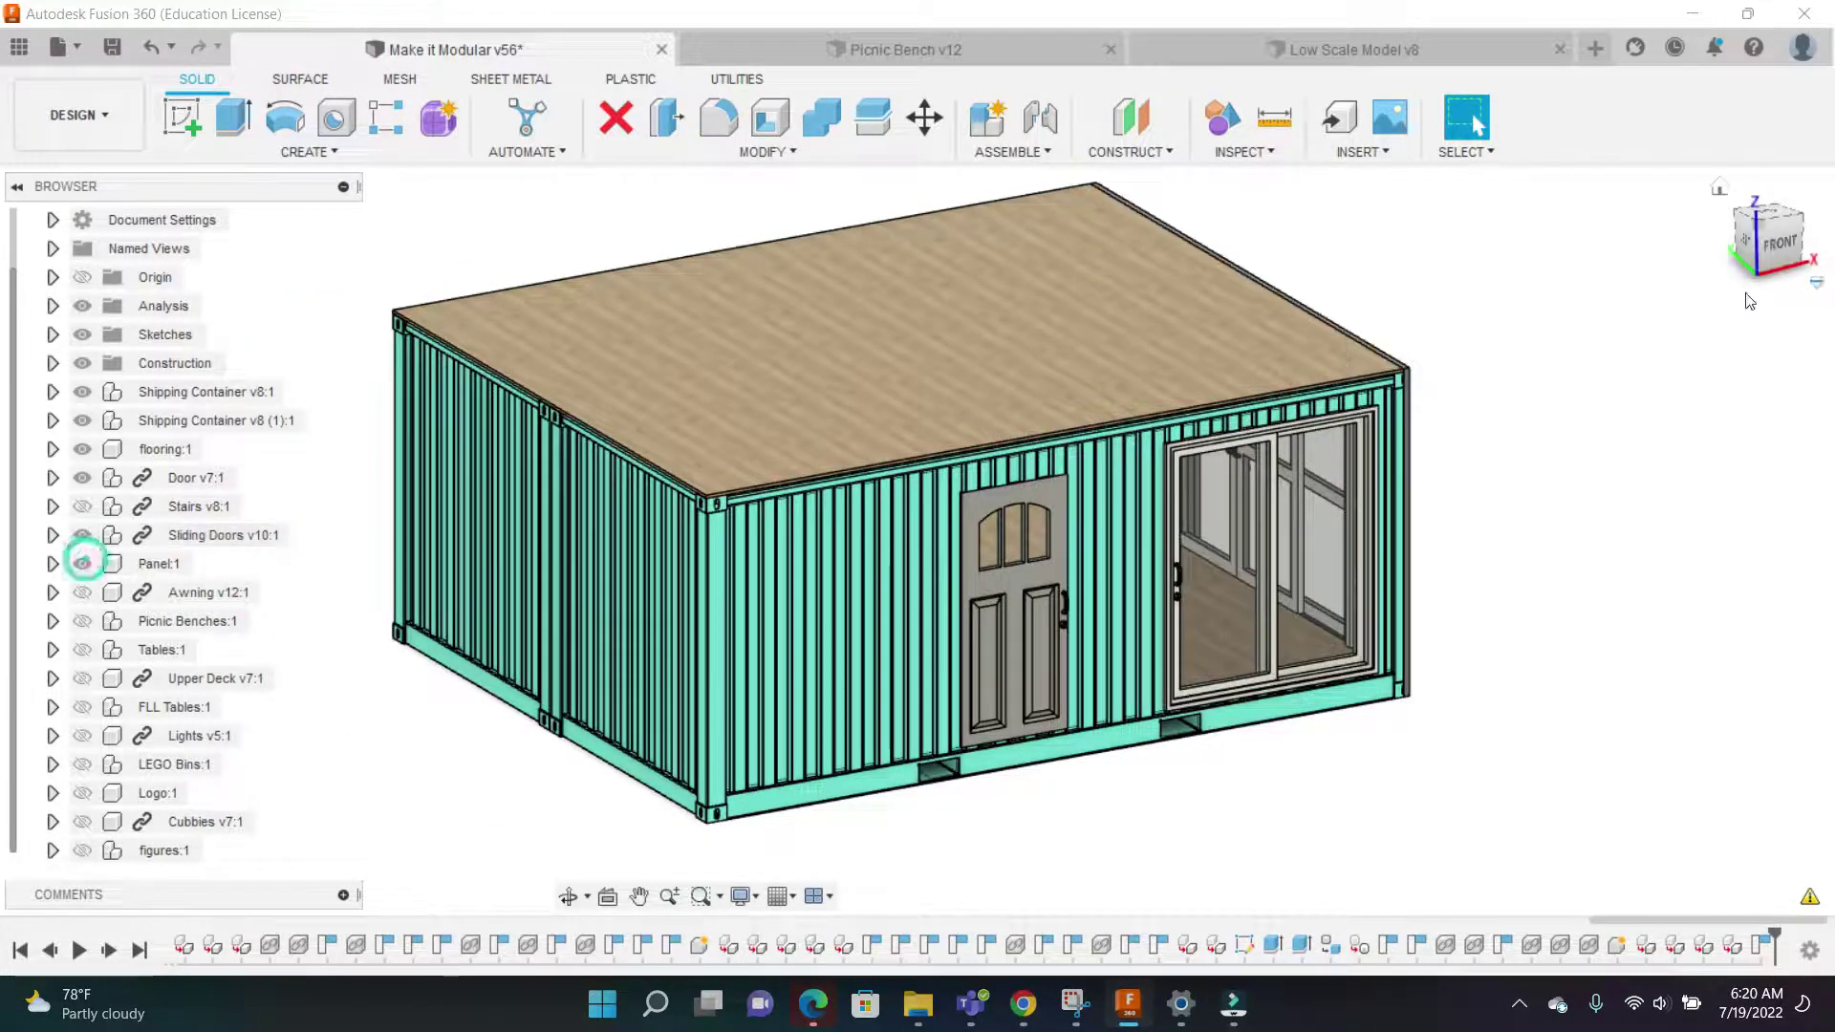
Inspect the front door and sliding glass doors up close on the corrugated wall
{"action": "left_click_drag", "start_coordinate": [1776, 242], "coordinate": [1720, 243]}
{"action": "scroll", "coordinate": [987, 581], "scroll_direction": "up", "scroll_amount": 3}
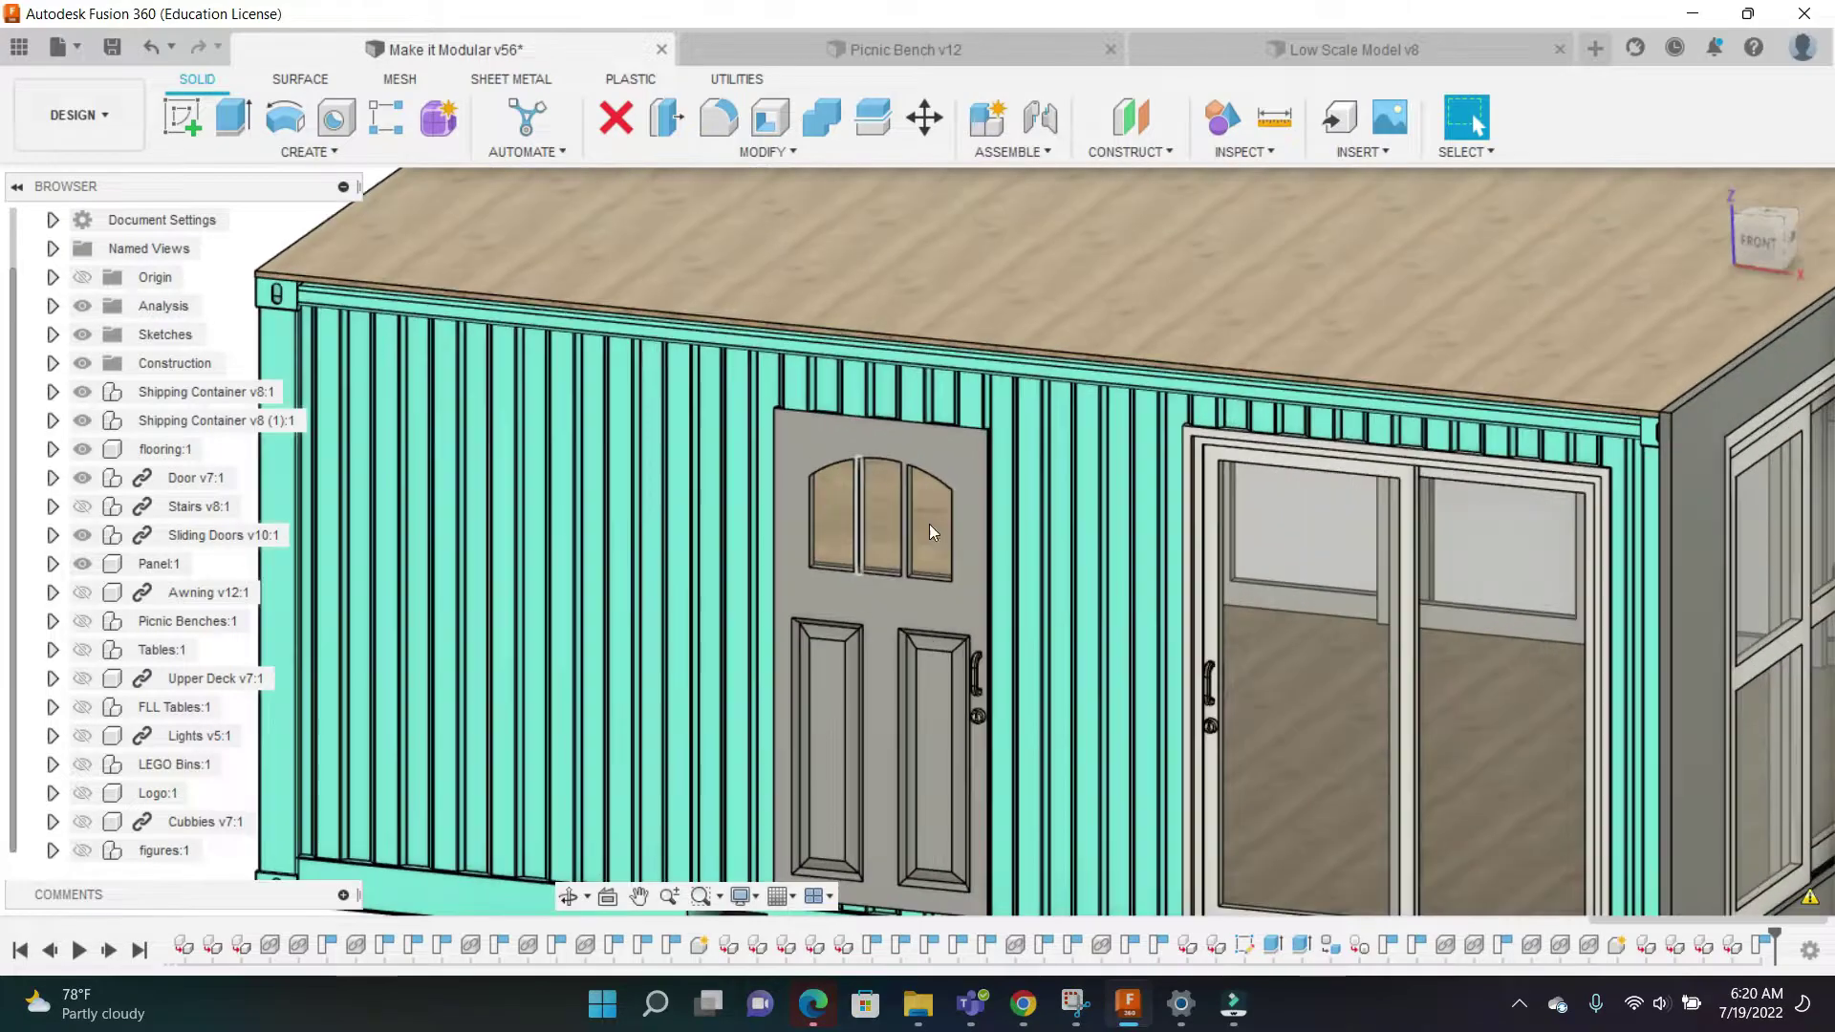
{"action": "scroll", "coordinate": [948, 556], "scroll_direction": "down", "scroll_amount": 3}
{"action": "scroll", "coordinate": [965, 660], "scroll_direction": "up", "scroll_amount": 6}
{"action": "scroll", "coordinate": [925, 487], "scroll_direction": "down", "scroll_amount": 6}
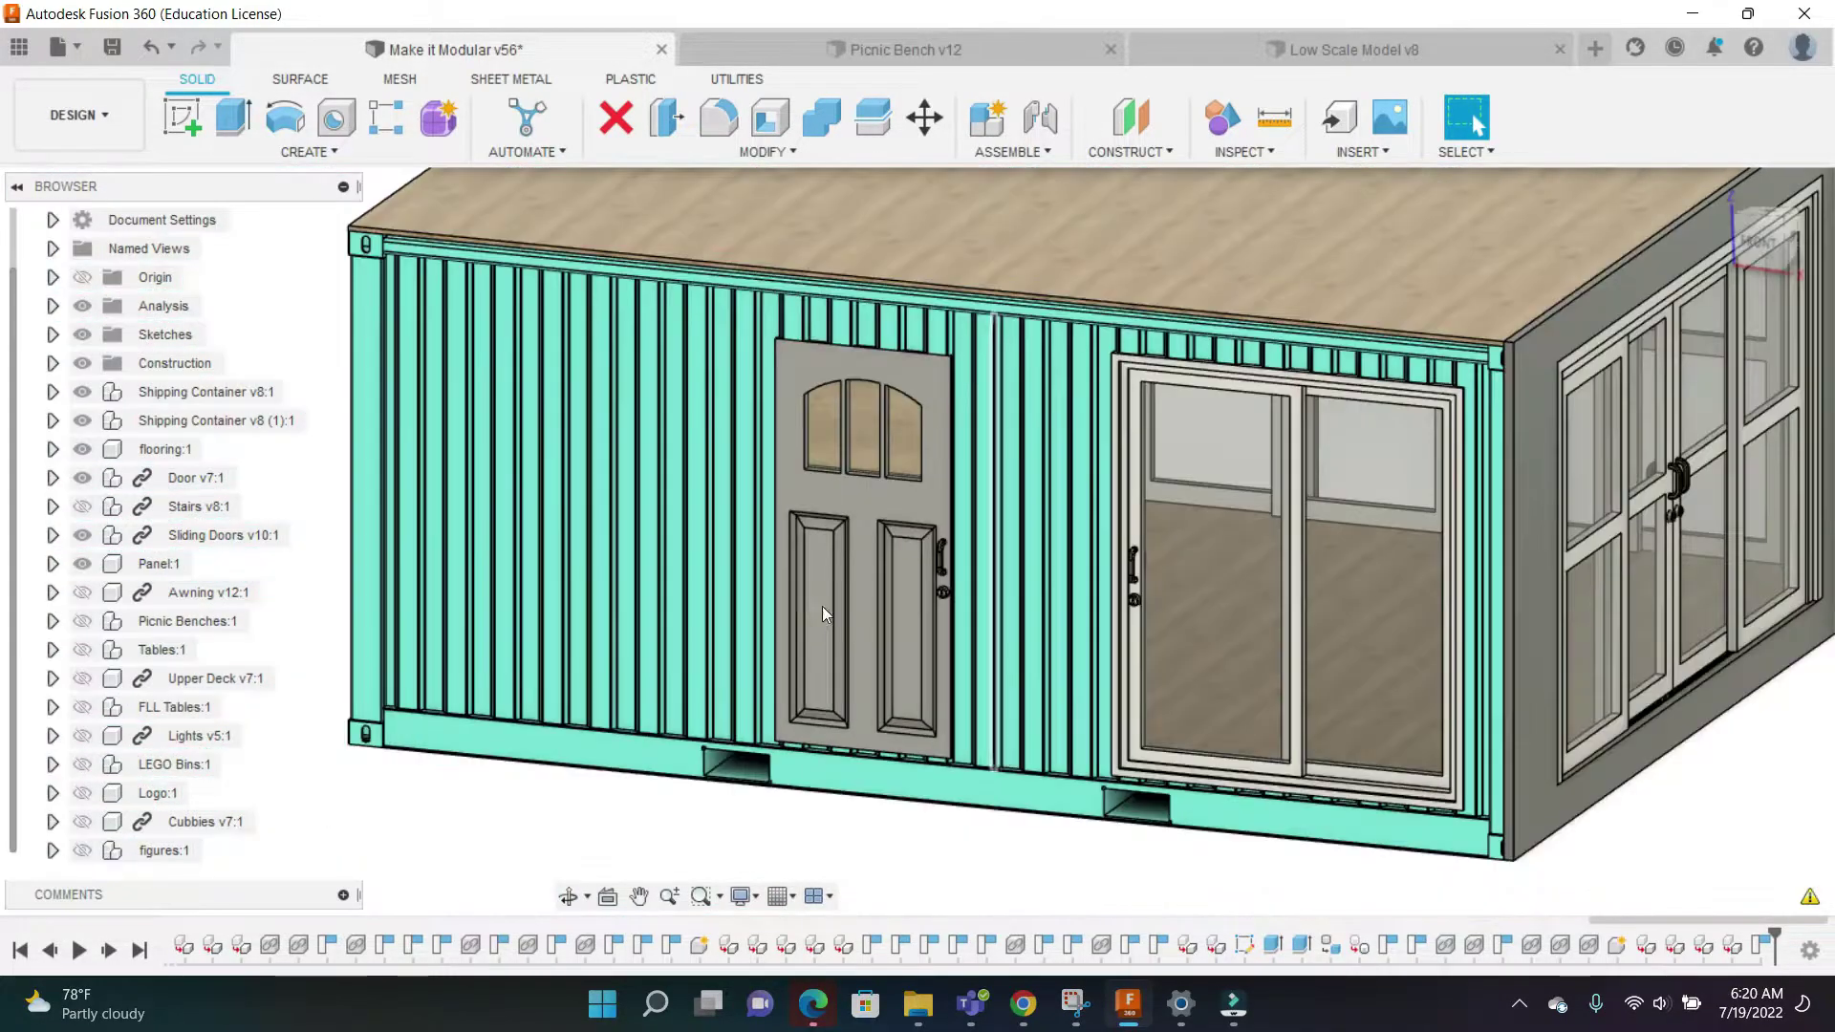
Examine the grey end panel and its sliding doors from the front-right and rear-right corners of the containers
{"action": "scroll", "coordinate": [967, 496], "scroll_direction": "up", "scroll_amount": 2}
{"action": "scroll", "coordinate": [968, 496], "scroll_direction": "down", "scroll_amount": 3}
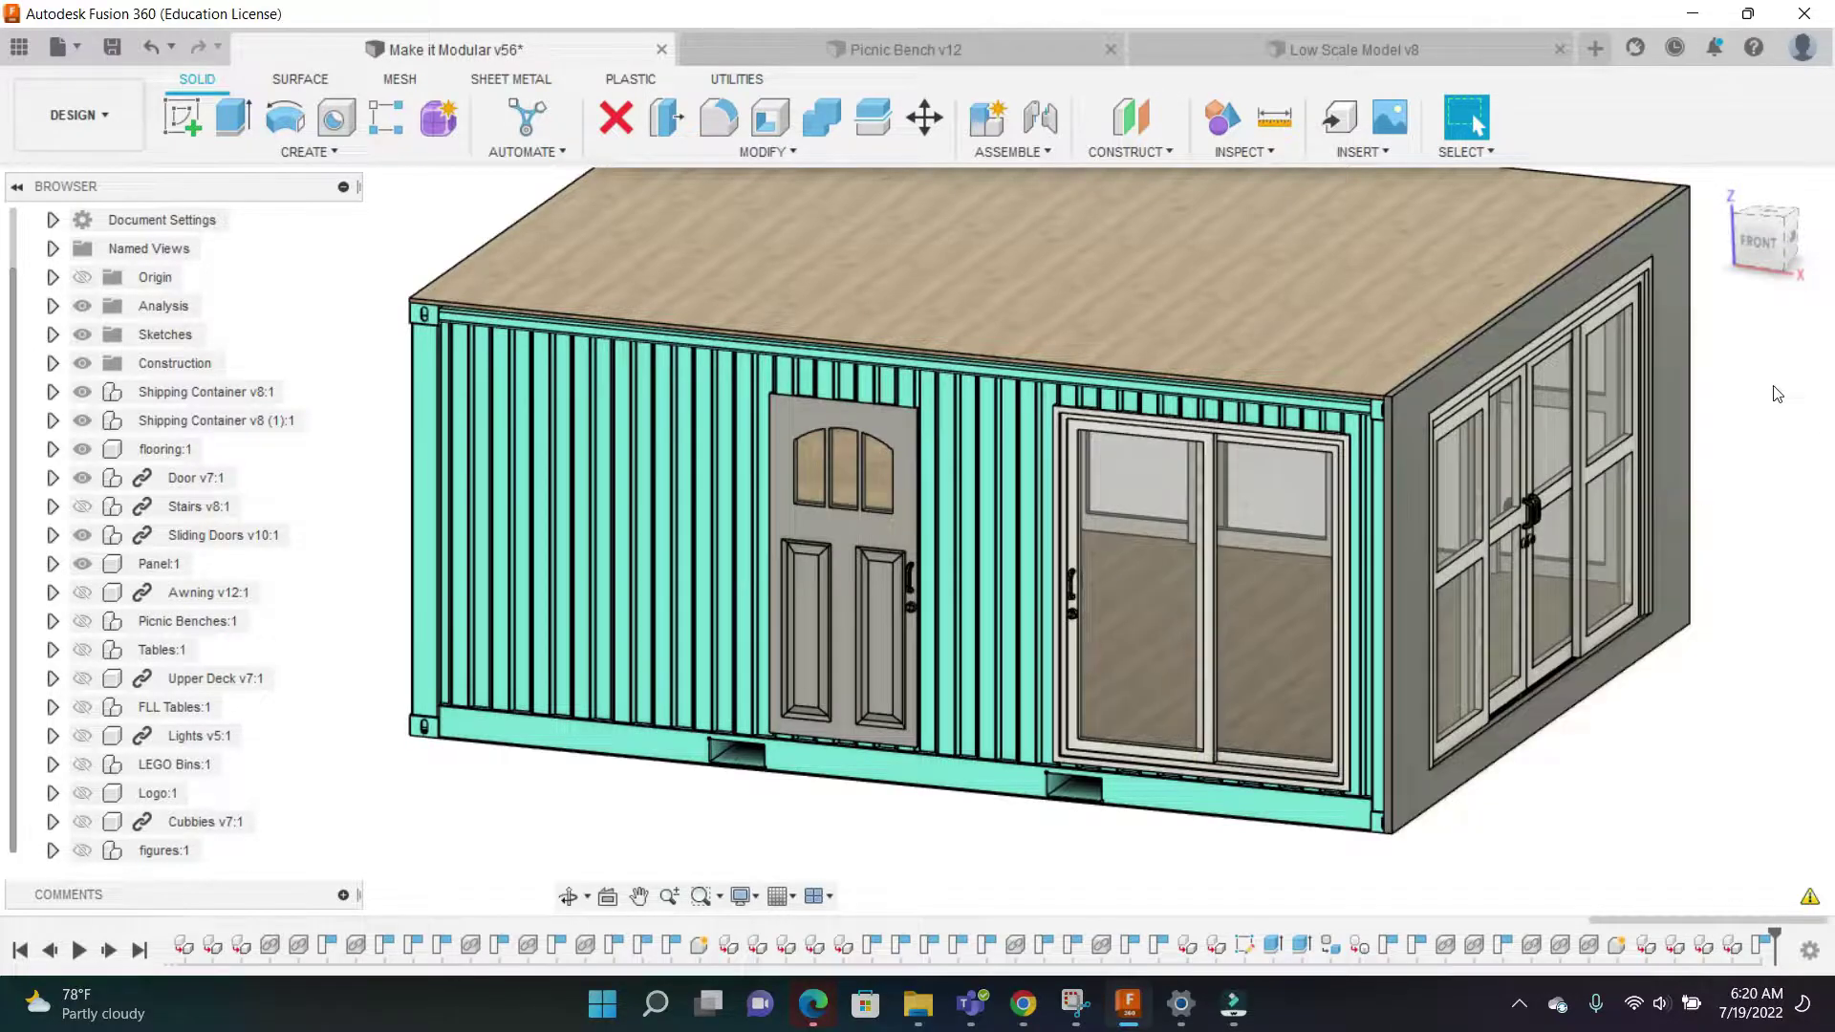
{"action": "scroll", "coordinate": [1777, 394], "scroll_direction": "down", "scroll_amount": 1}
{"action": "left_click", "coordinate": [1771, 247]}
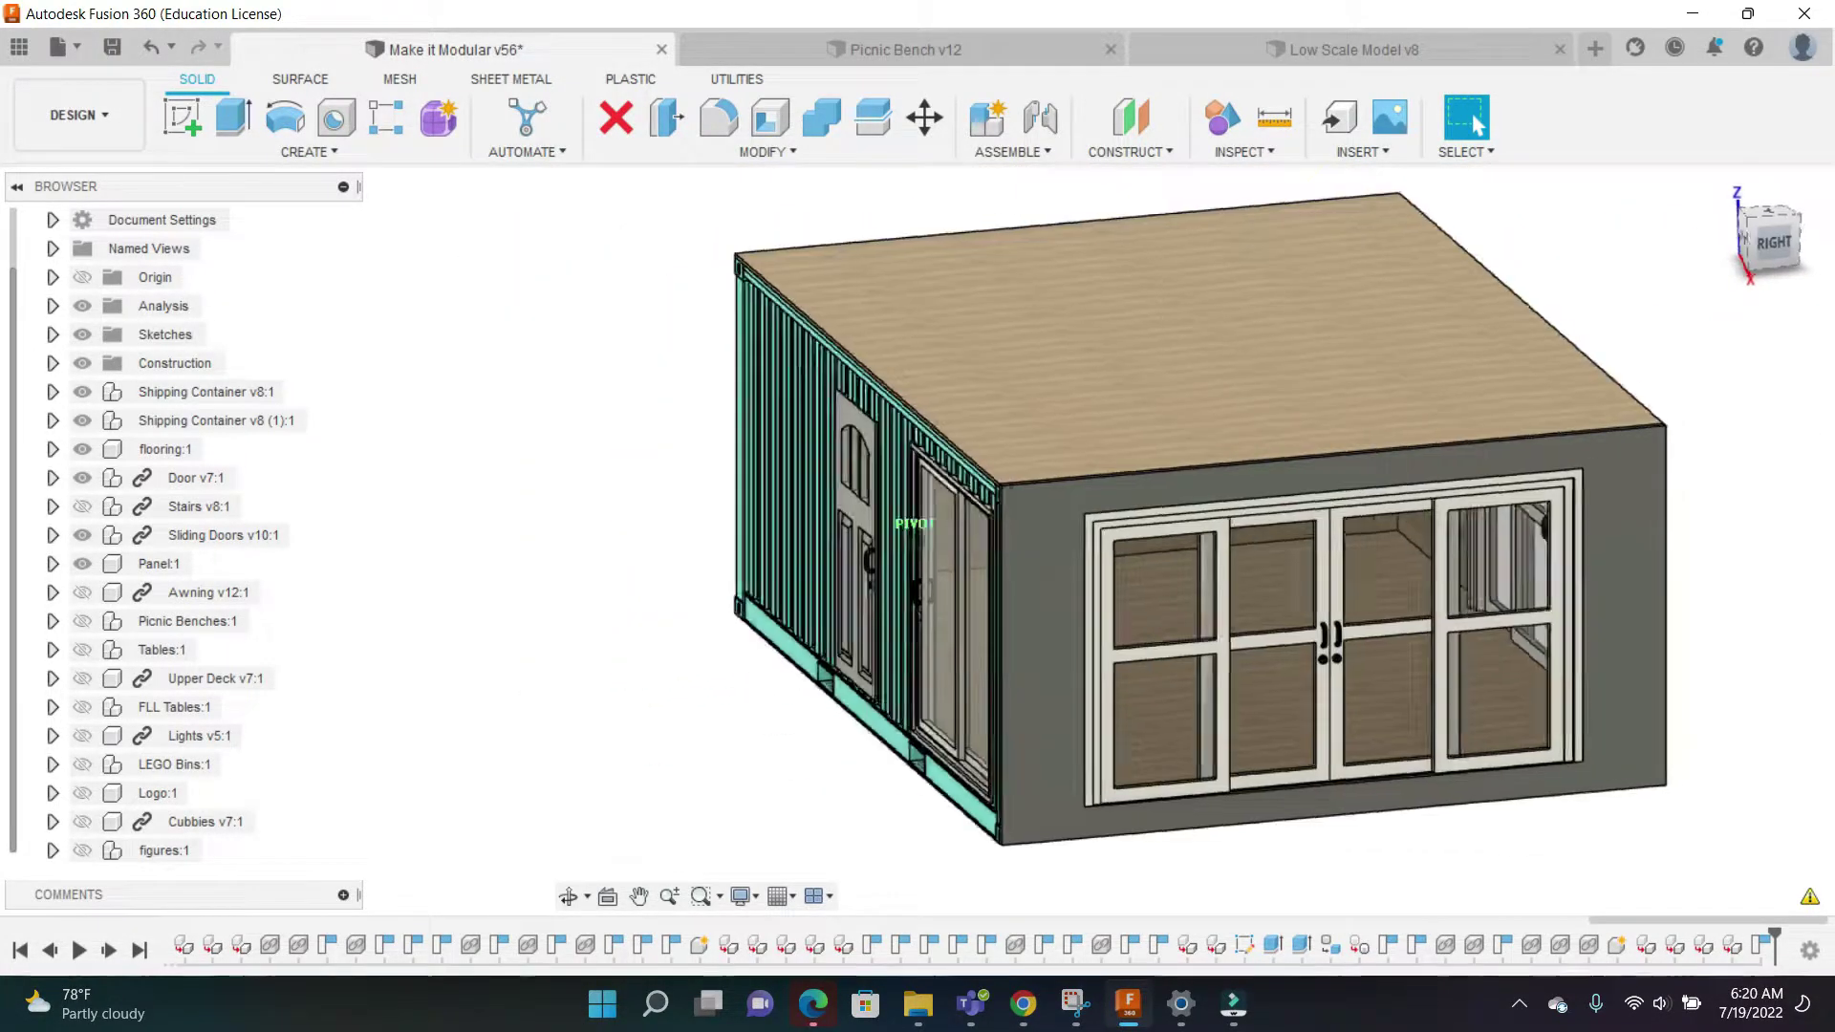
{"action": "left_click_drag", "start_coordinate": [1772, 246], "coordinate": [1633, 241]}
{"action": "scroll", "coordinate": [1367, 605], "scroll_direction": "up", "scroll_amount": 1}
{"action": "scroll", "coordinate": [1800, 292], "scroll_direction": "down", "scroll_amount": 1}
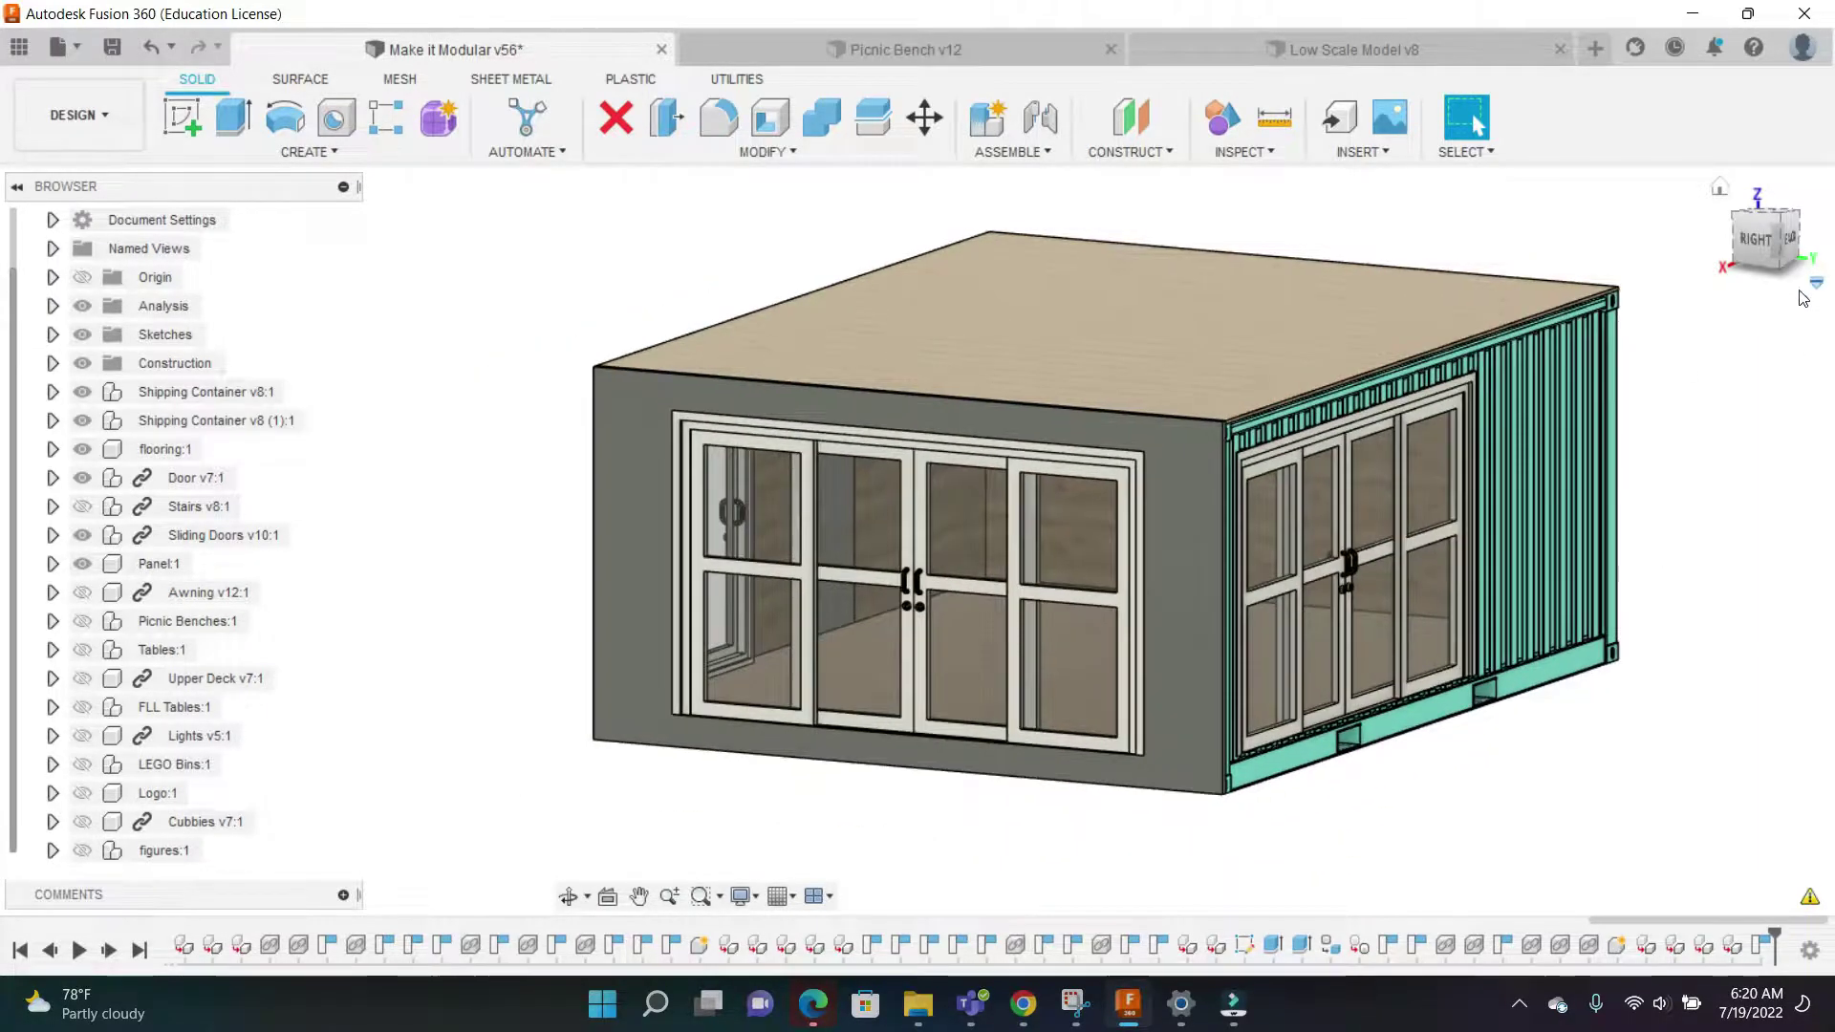
{"action": "scroll", "coordinate": [1653, 365], "scroll_direction": "down", "scroll_amount": 2}
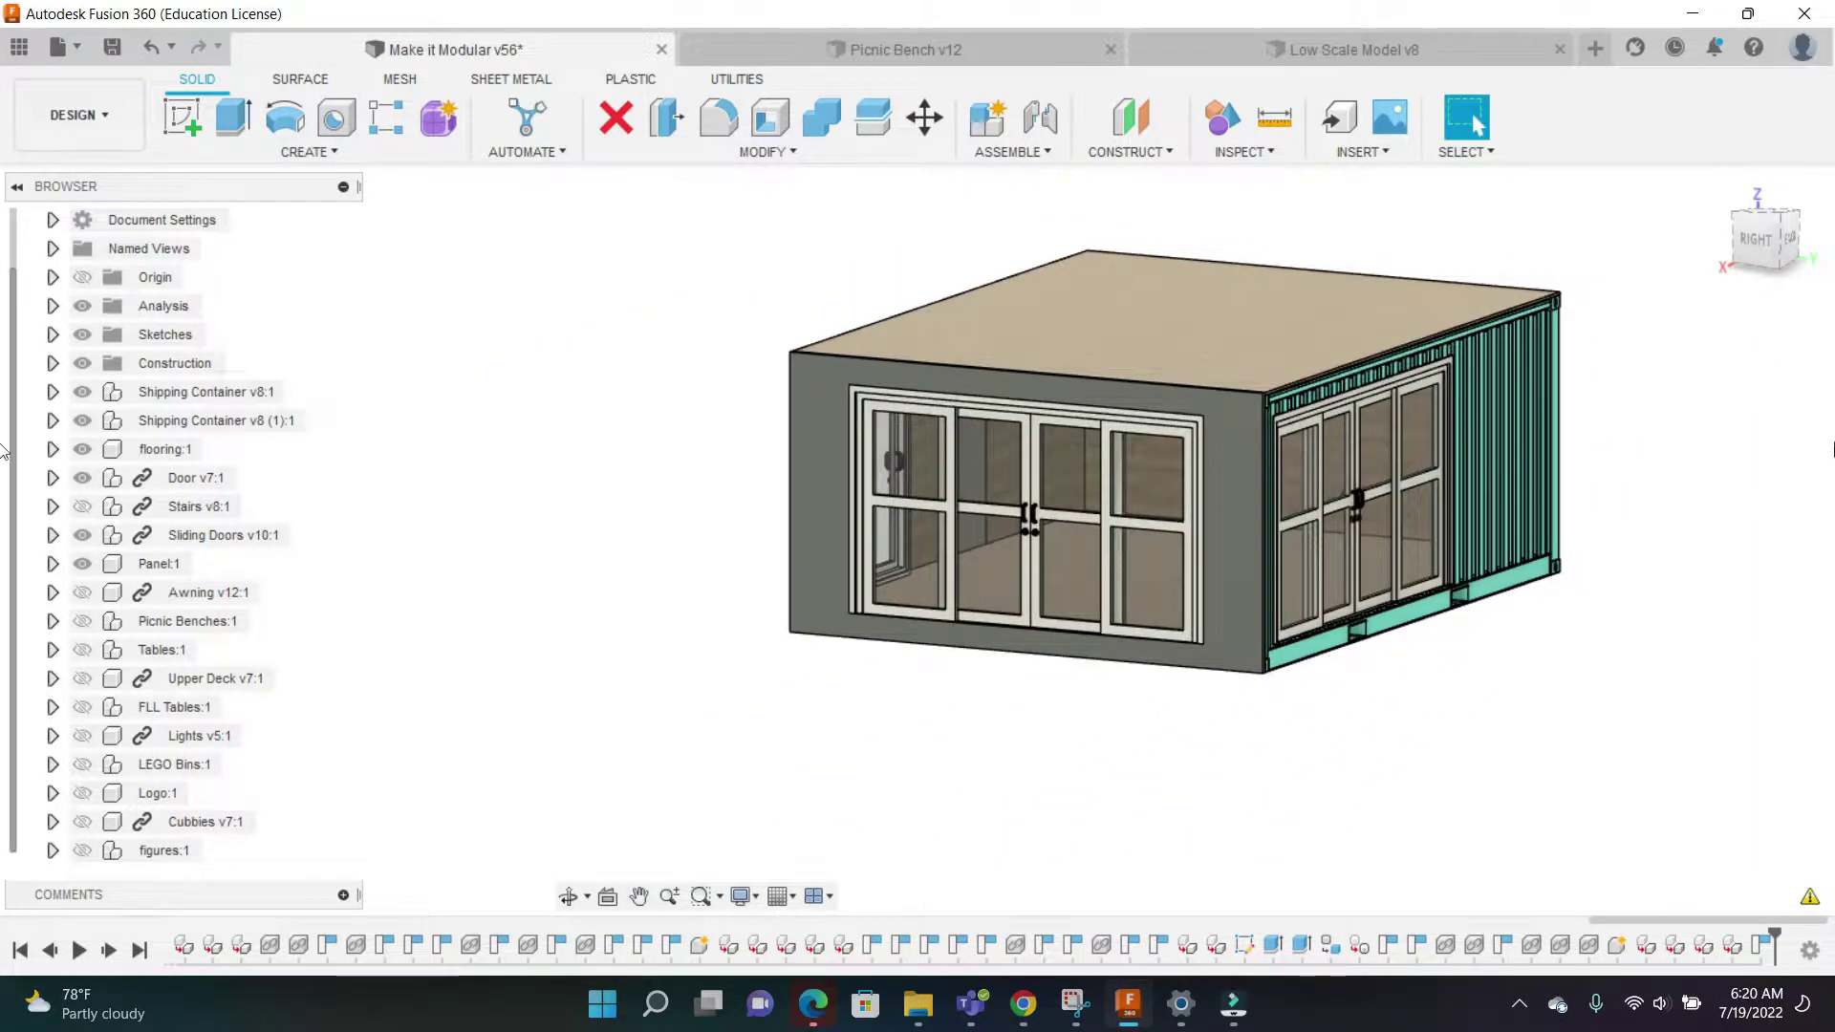
Review the front door, sliding glass doors and end panel together from the front-right corner
{"action": "left_click", "coordinate": [1764, 241]}
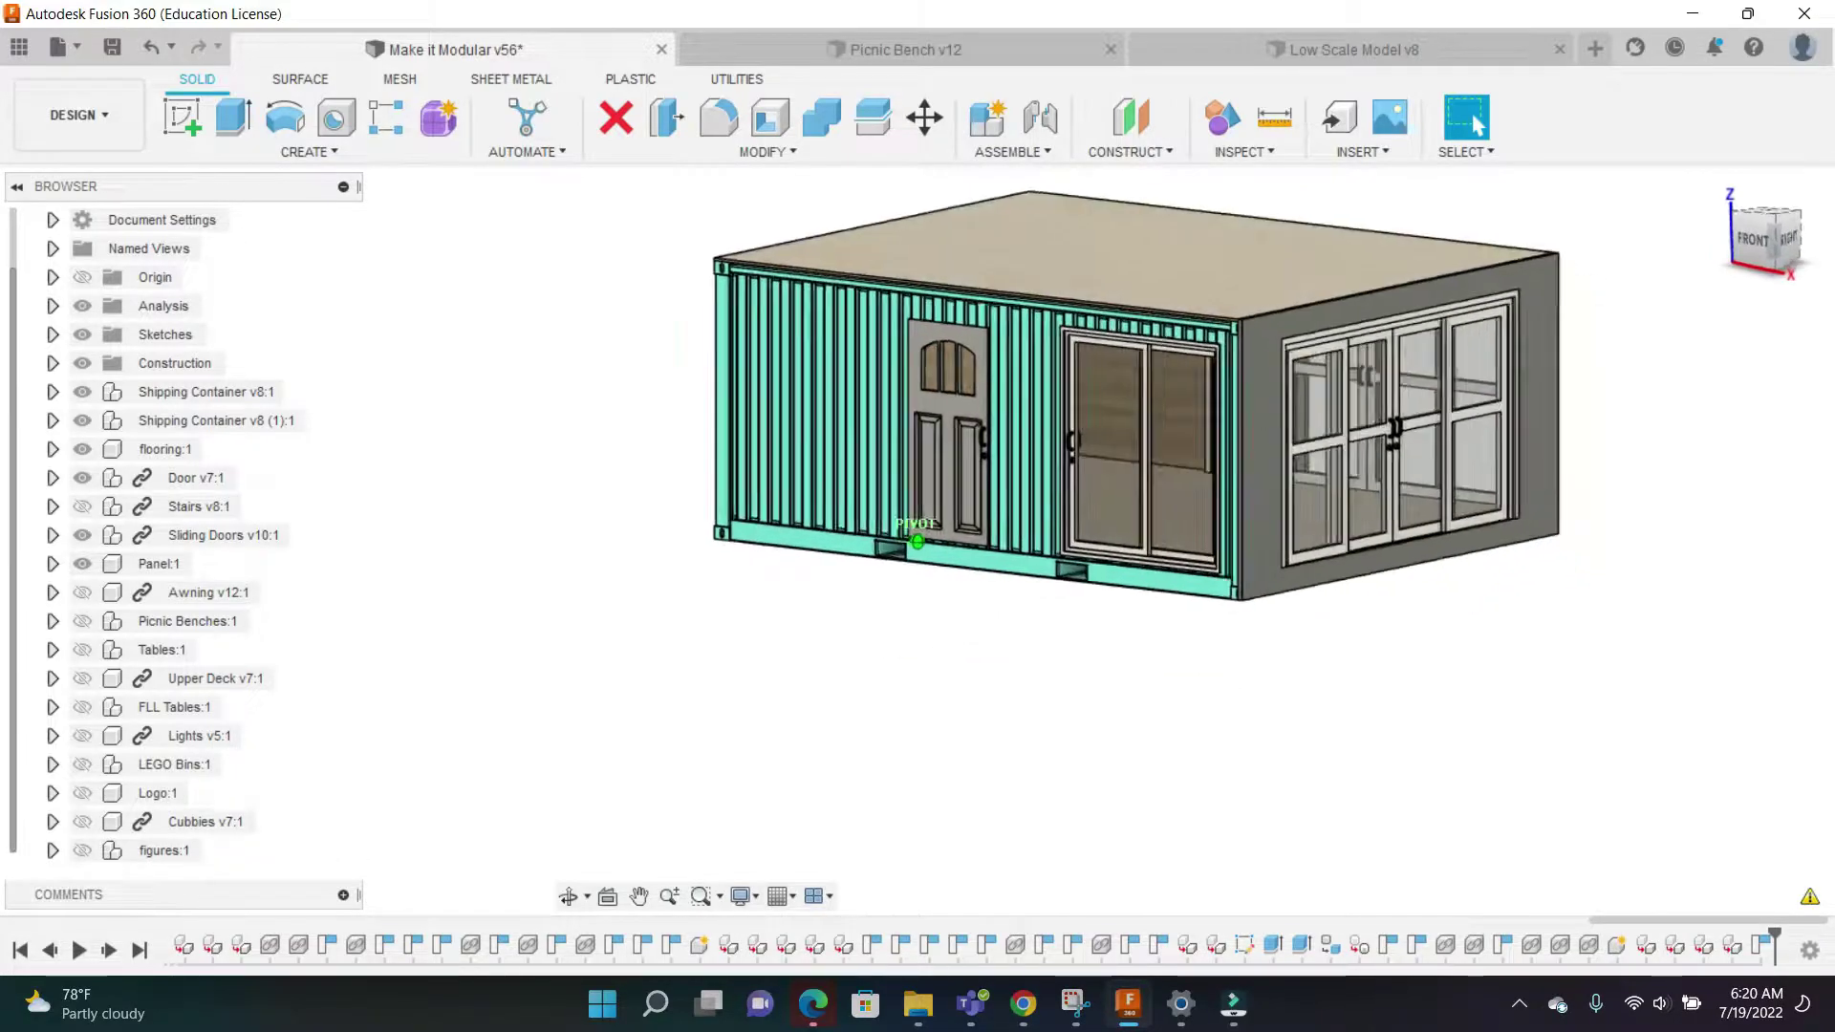
{"action": "middle_click_drag", "start_coordinate": [1023, 676], "coordinate": [709, 663]}
{"action": "scroll", "coordinate": [1496, 263], "scroll_direction": "up", "scroll_amount": 2}
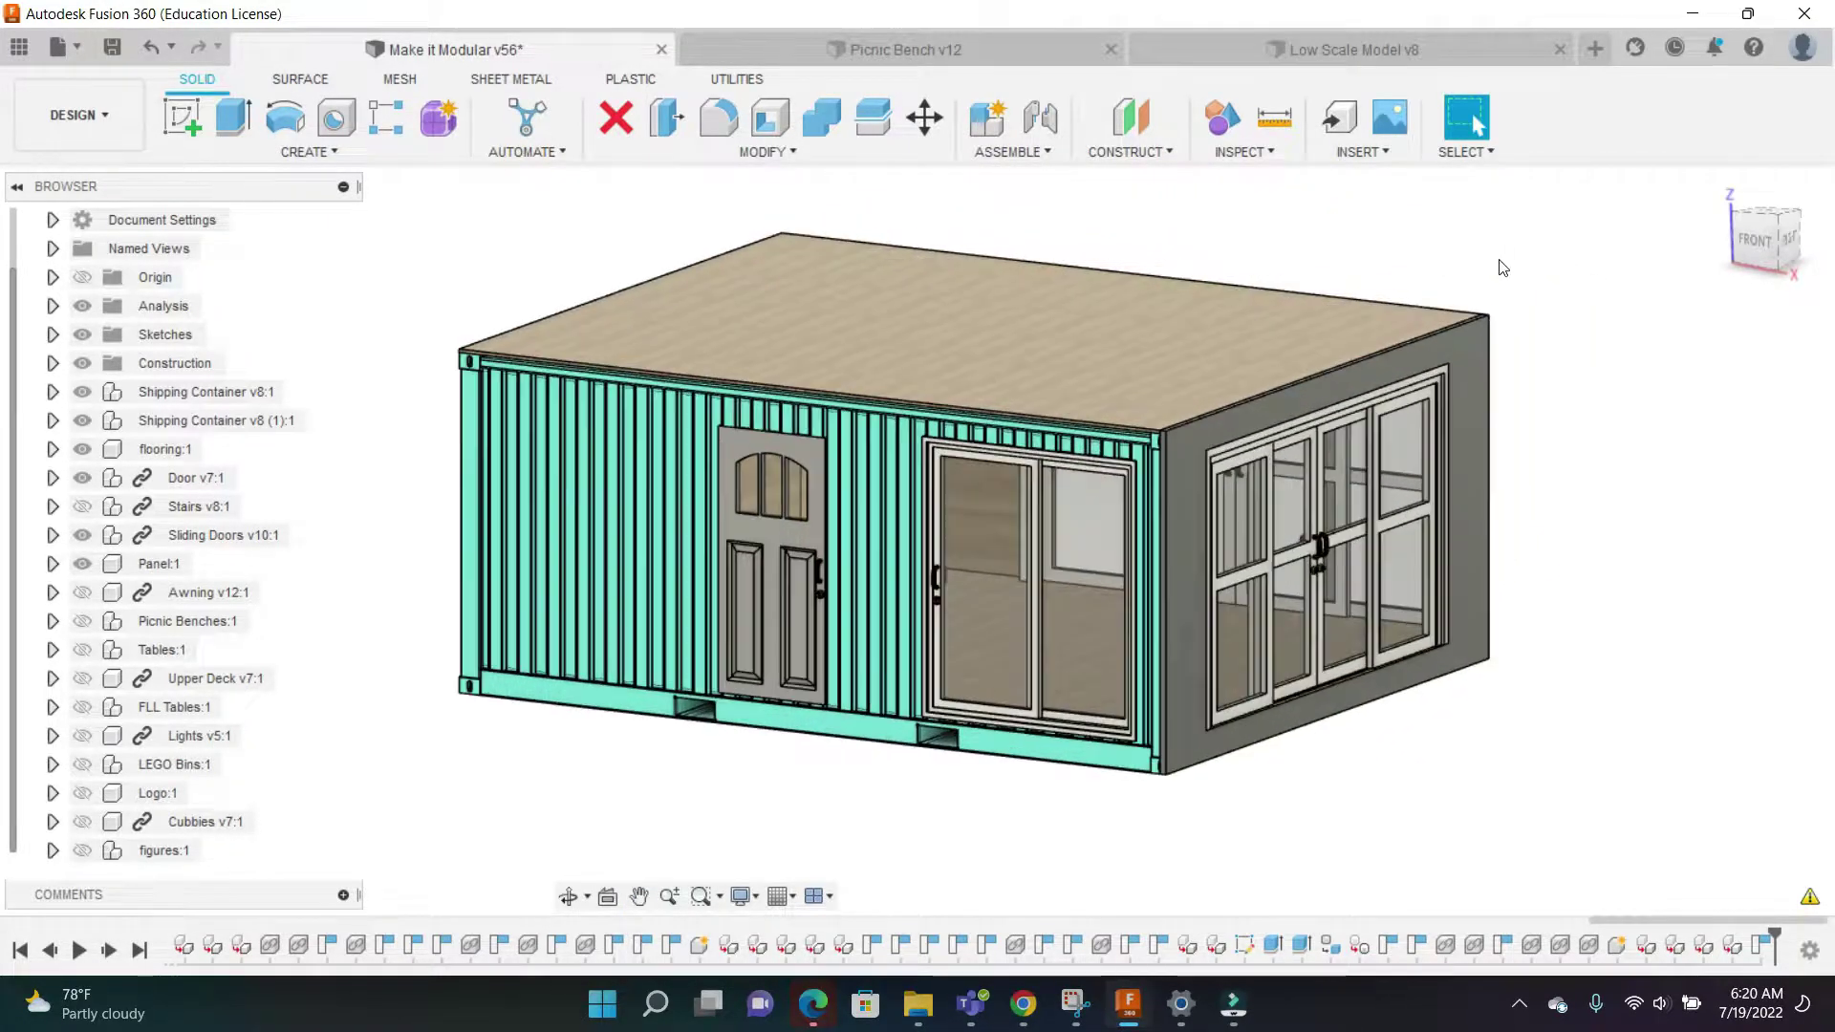
{"action": "middle_click_drag", "start_coordinate": [1331, 252], "coordinate": [1377, 280]}
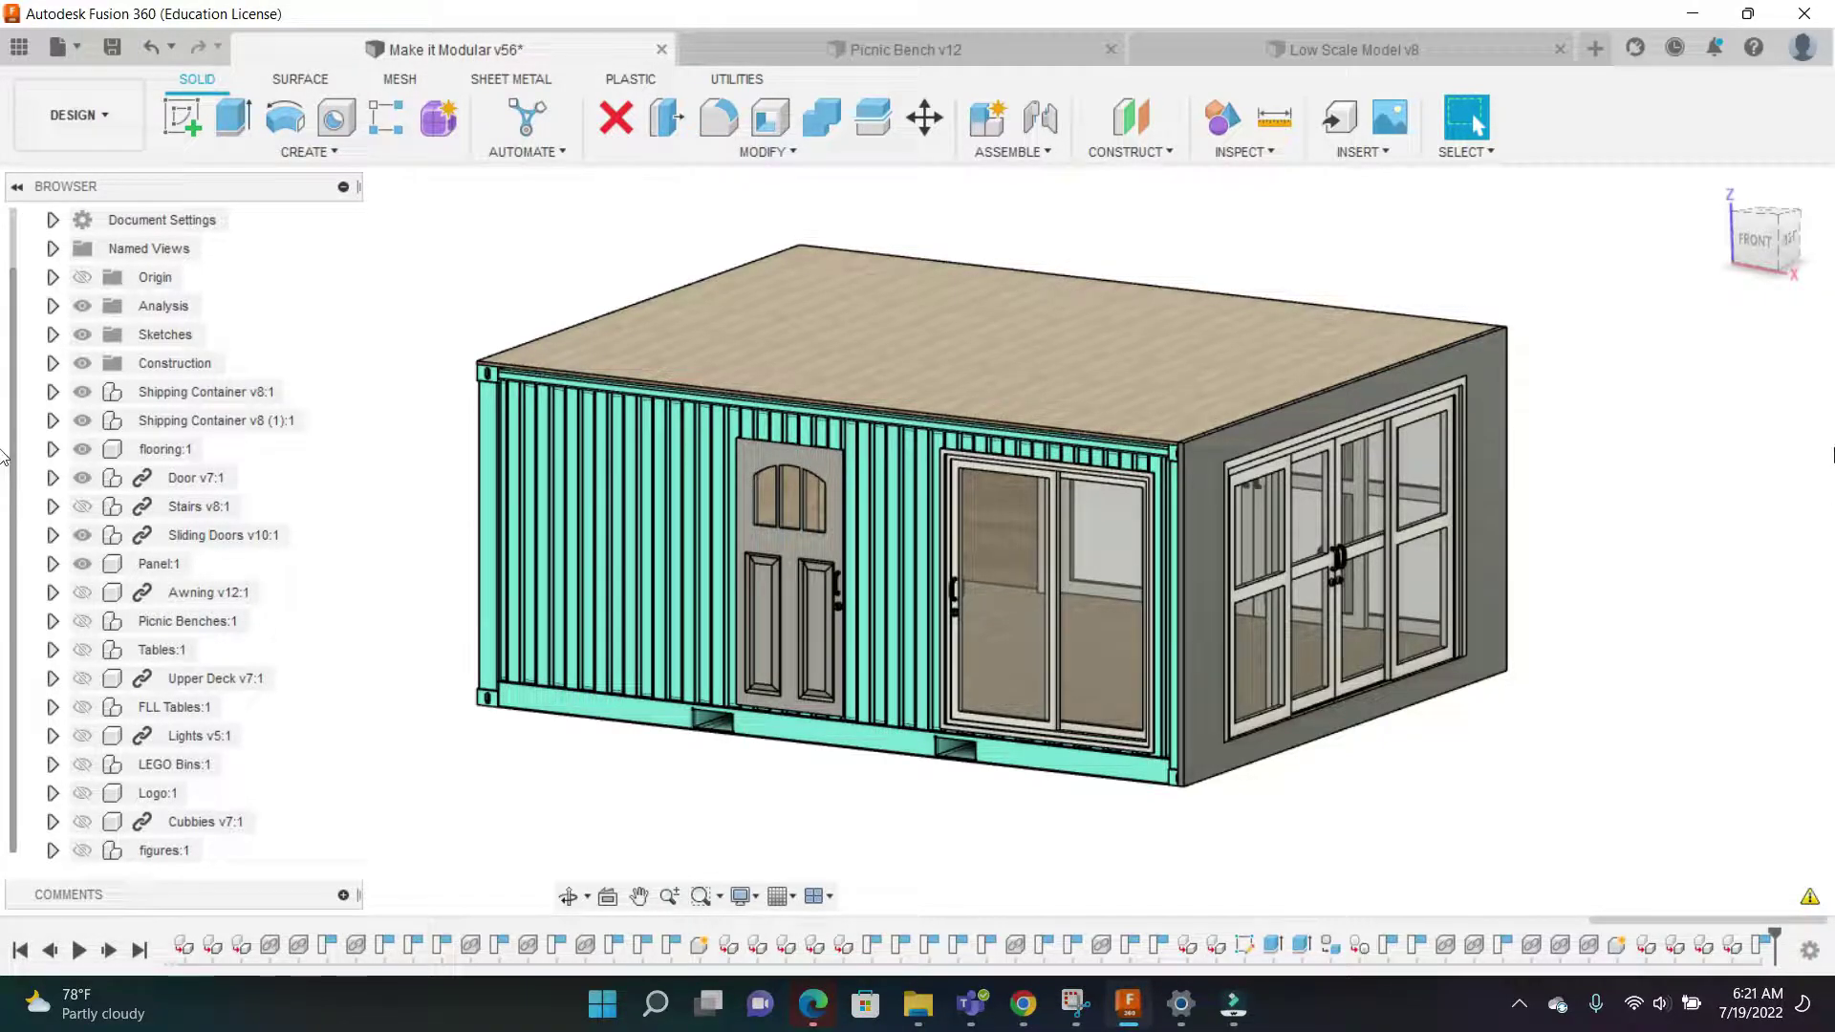
{"action": "scroll", "coordinate": [1328, 643], "scroll_direction": "up", "scroll_amount": 4}
{"action": "scroll", "coordinate": [1329, 642], "scroll_direction": "down", "scroll_amount": 2}
{"action": "scroll", "coordinate": [1224, 409], "scroll_direction": "down", "scroll_amount": 1}
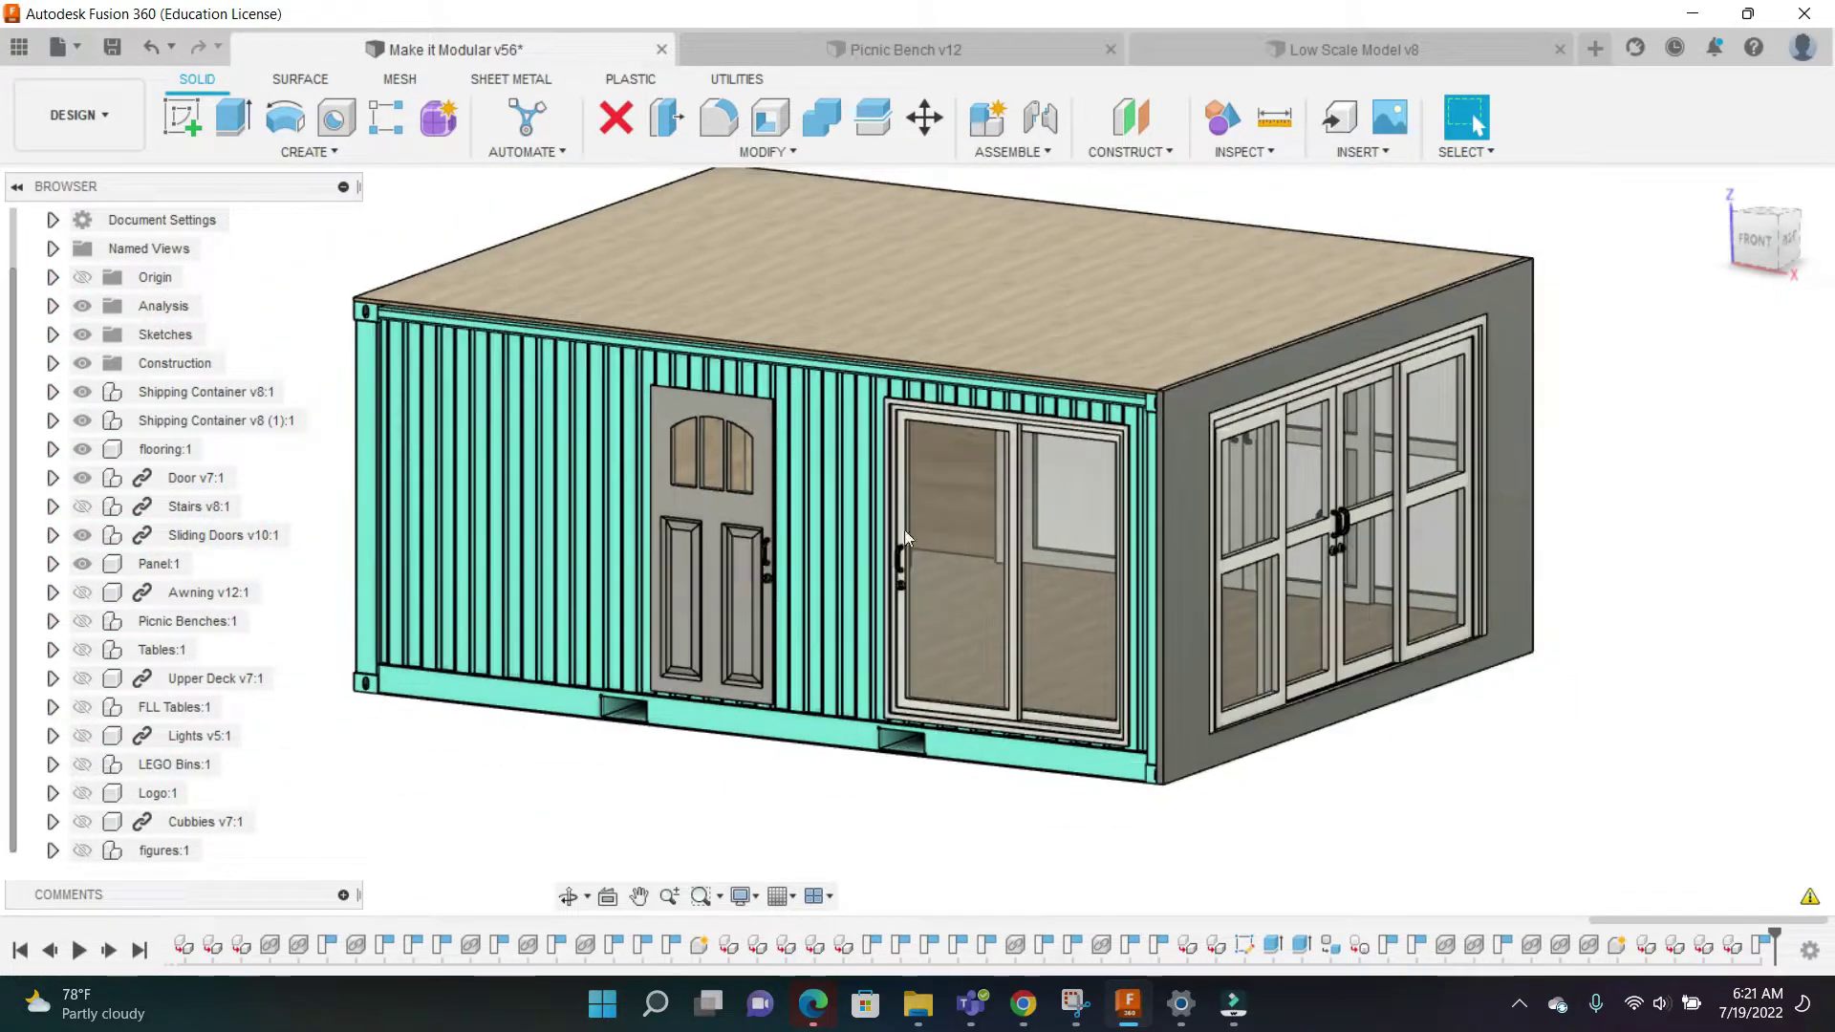
Show the Awning component and view its red roof and covered deck from the rear-right corner
{"action": "left_click", "coordinate": [86, 516]}
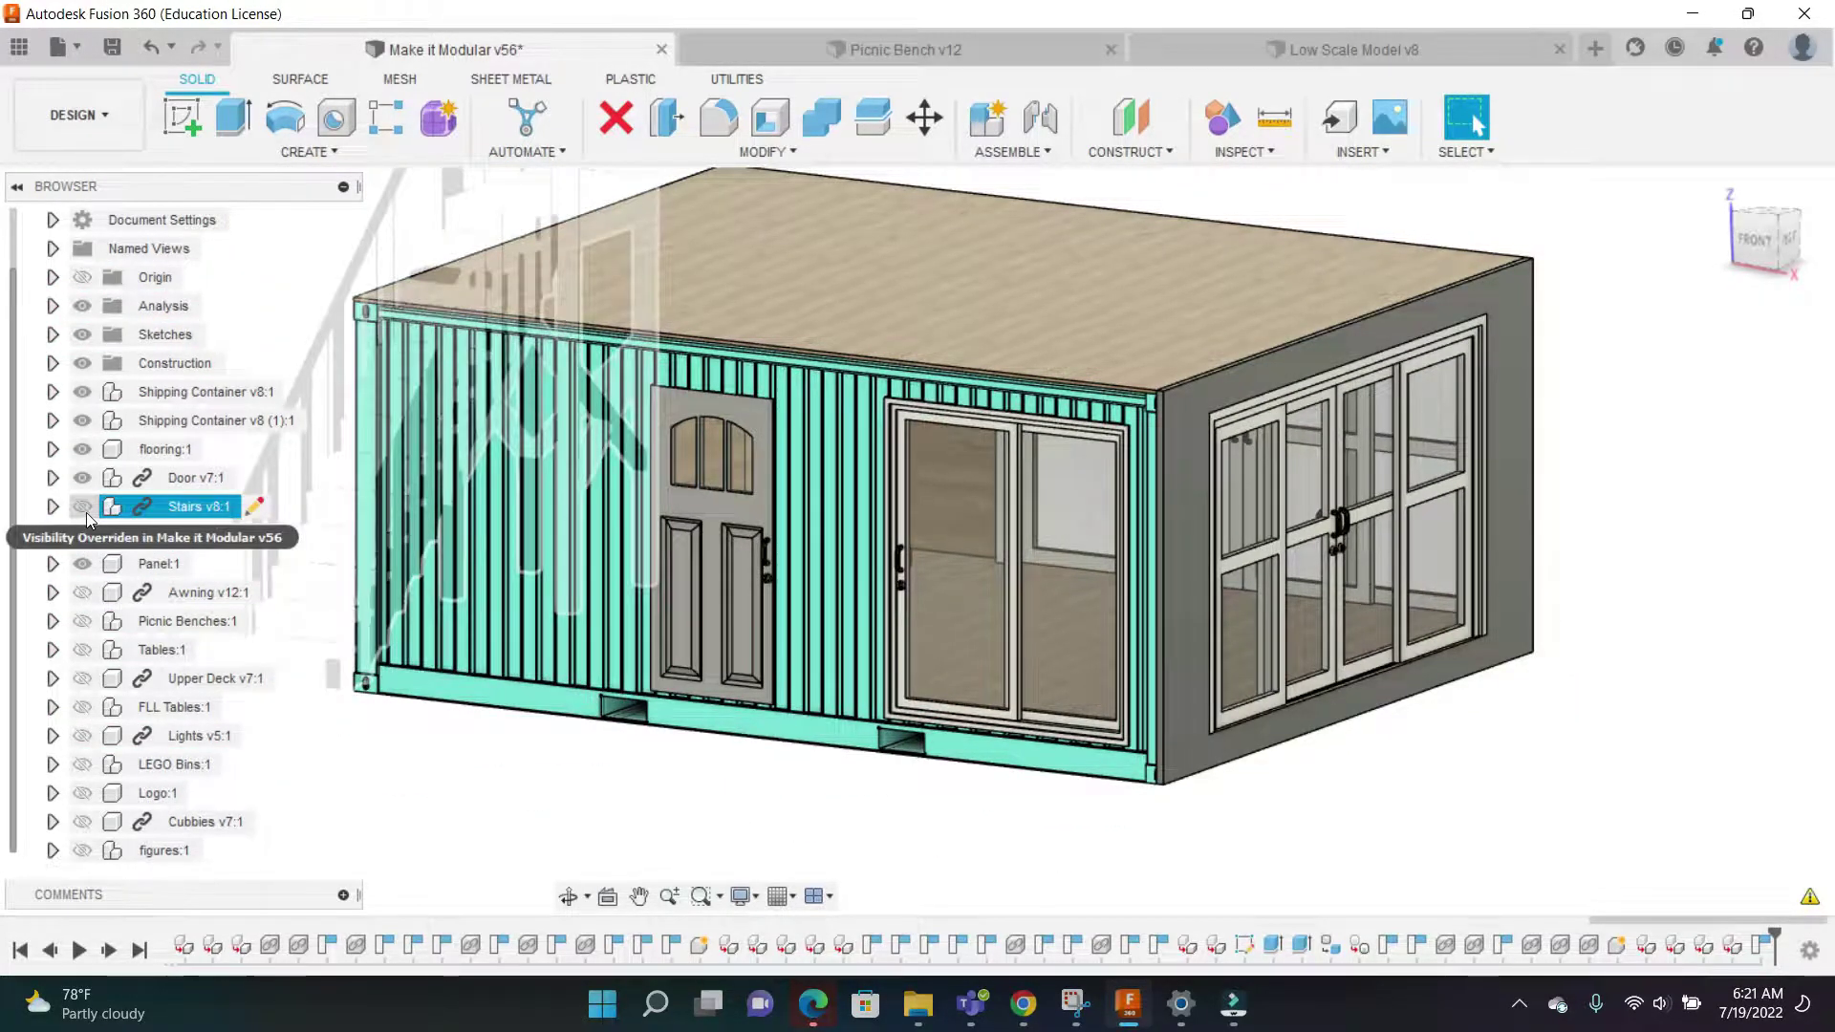
{"action": "left_click", "coordinate": [83, 592]}
{"action": "left_click", "coordinate": [77, 593]}
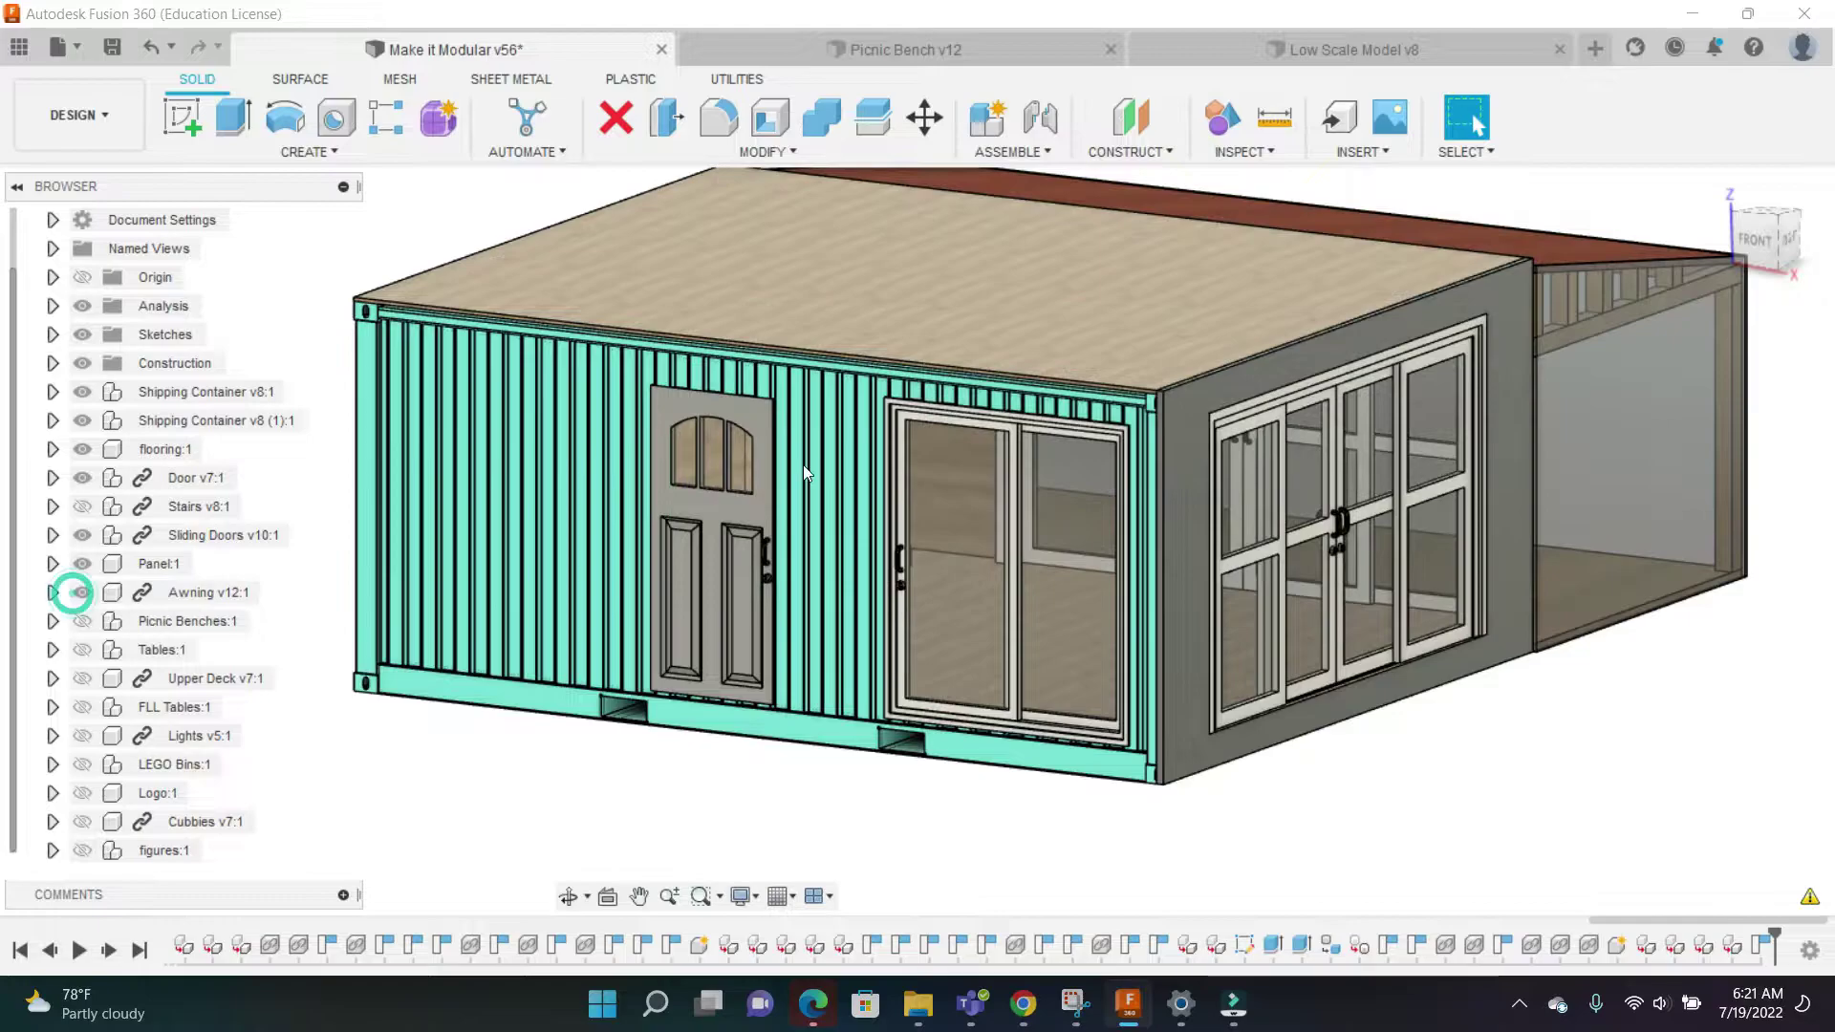
{"action": "left_click_drag", "start_coordinate": [1783, 239], "coordinate": [1669, 252]}
{"action": "middle_click_drag", "start_coordinate": [1434, 241], "coordinate": [994, 238]}
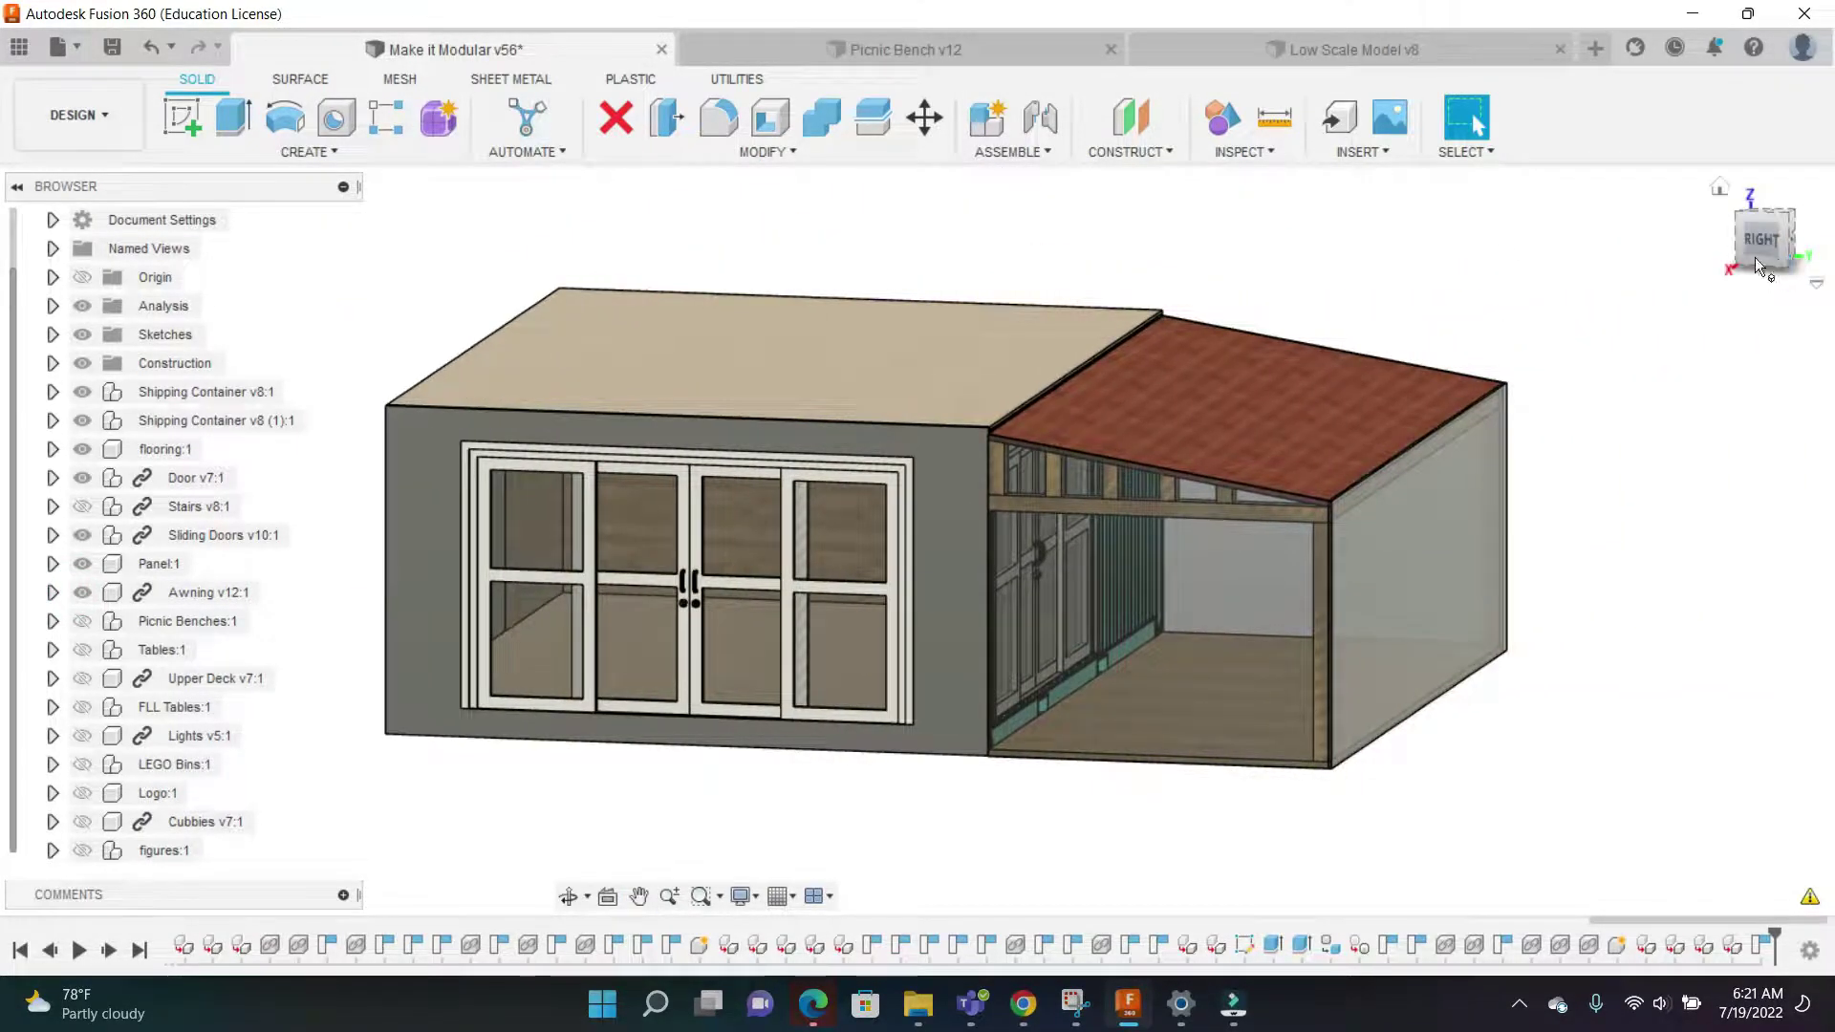
{"action": "left_click_drag", "start_coordinate": [1756, 256], "coordinate": [1611, 349]}
{"action": "middle_click_drag", "start_coordinate": [1616, 324], "coordinate": [1626, 272]}
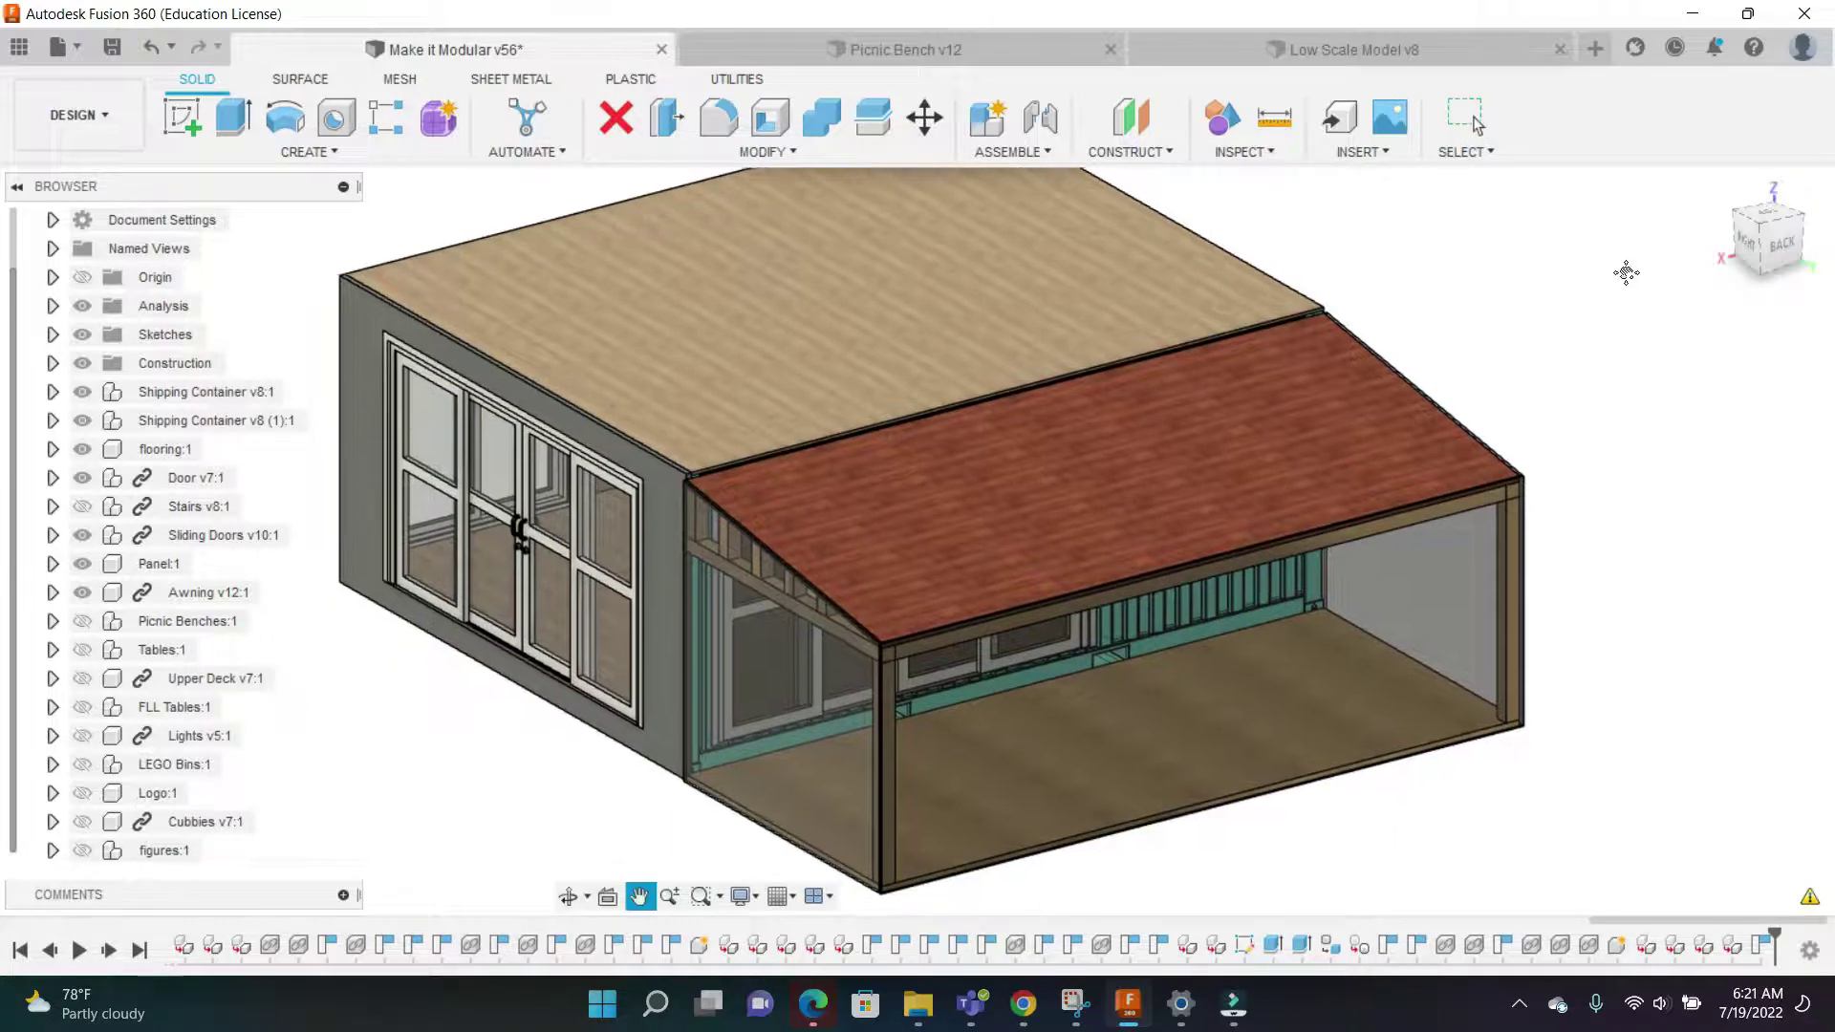
{"action": "scroll", "coordinate": [1637, 266], "scroll_direction": "down", "scroll_amount": 1}
{"action": "left_click", "coordinate": [1775, 241]}
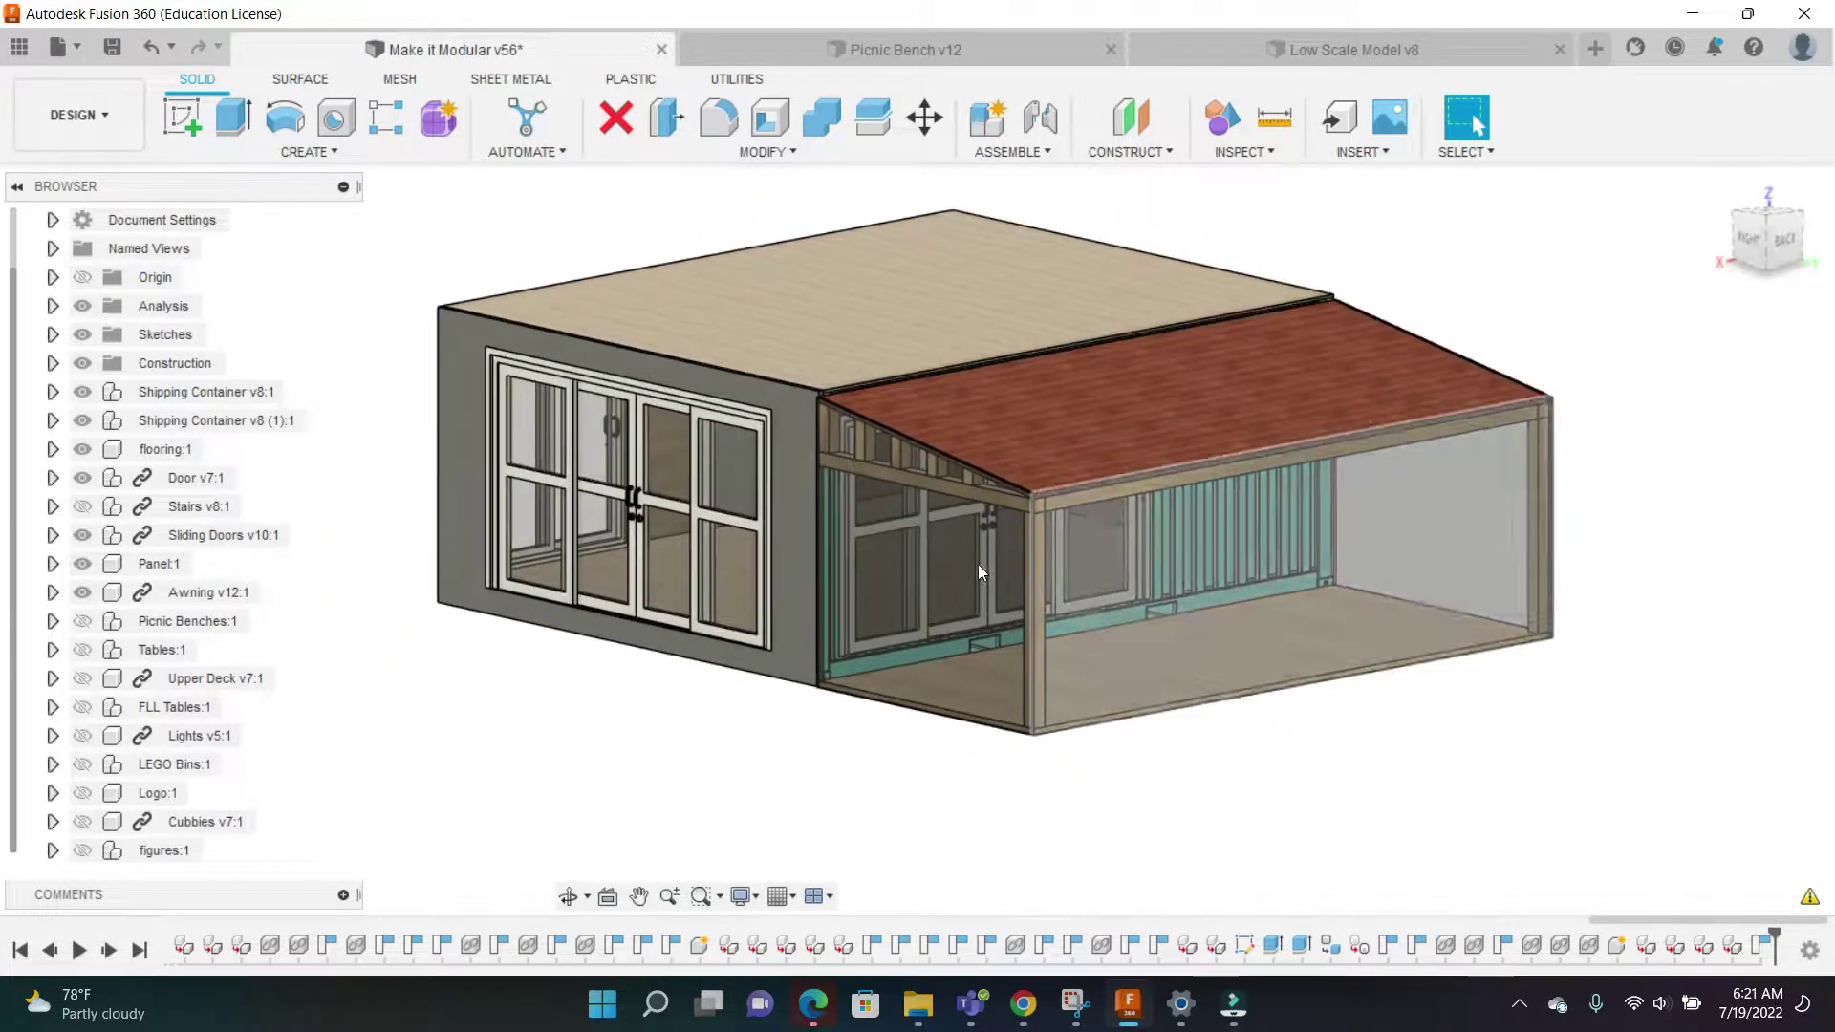
{"action": "scroll", "coordinate": [980, 536], "scroll_direction": "up", "scroll_amount": 5}
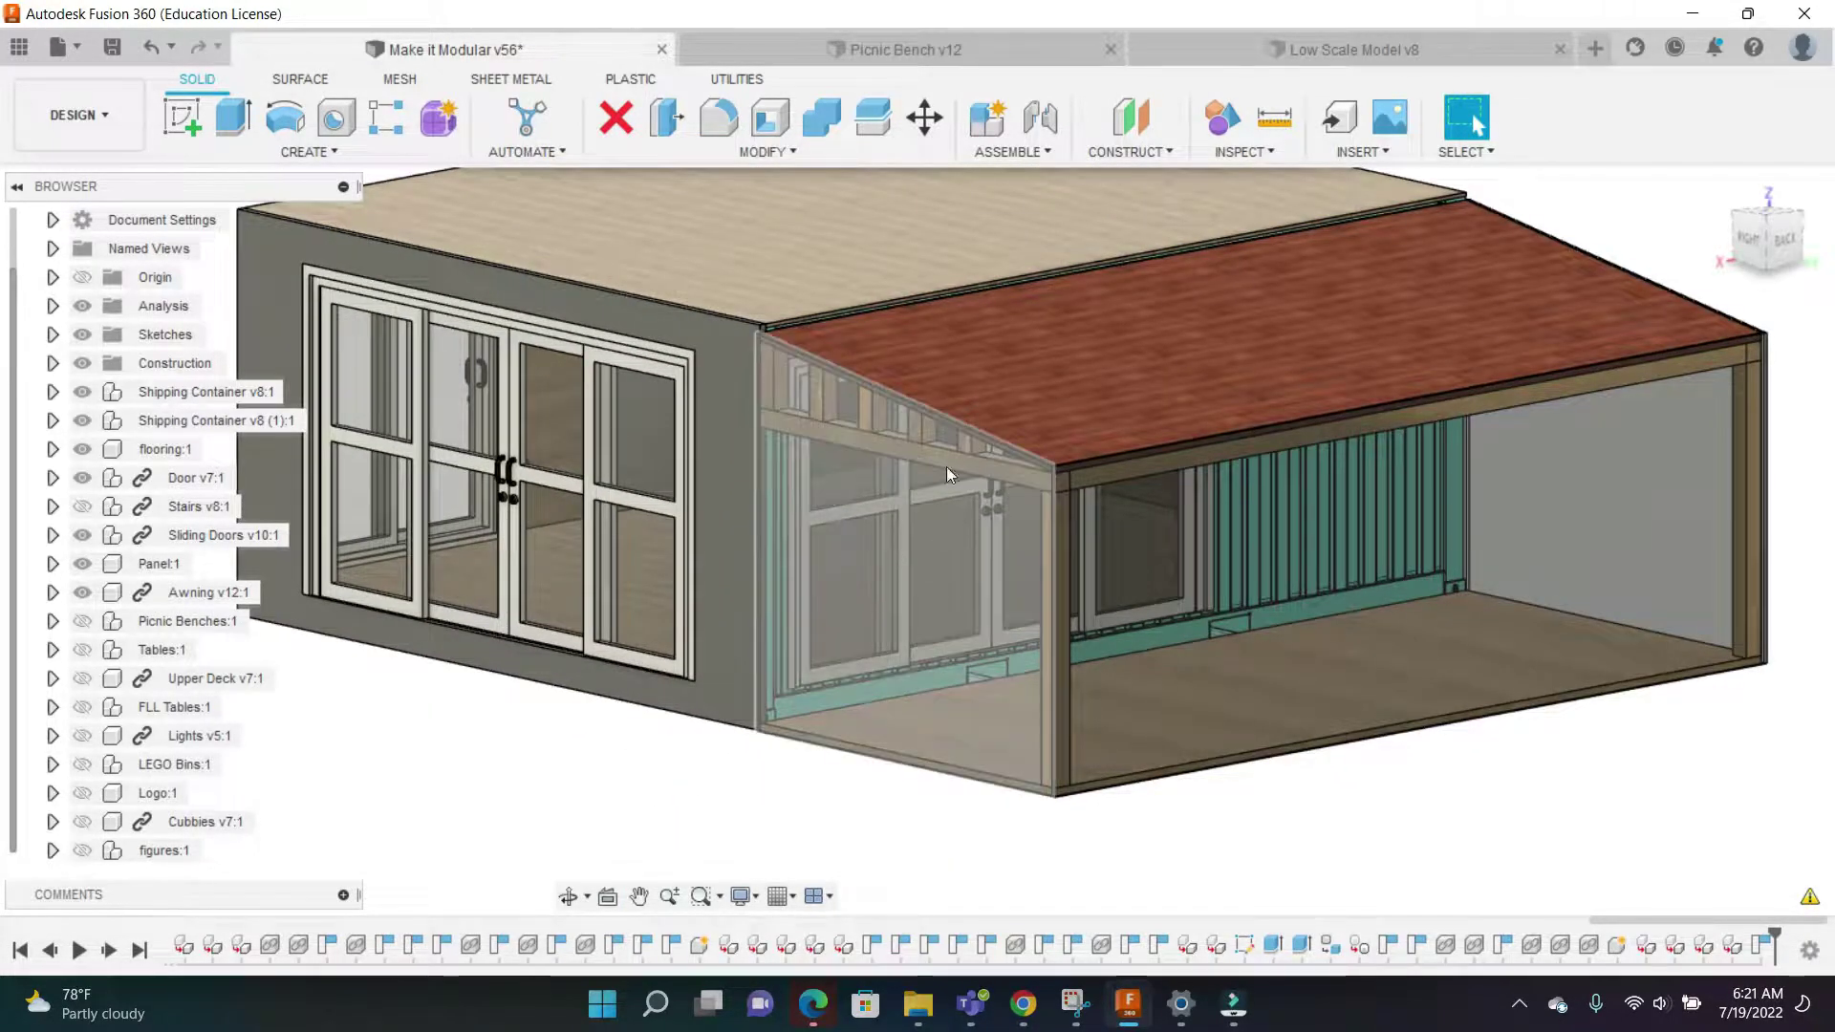
{"action": "scroll", "coordinate": [797, 571], "scroll_direction": "down", "scroll_amount": 2}
{"action": "scroll", "coordinate": [845, 516], "scroll_direction": "up", "scroll_amount": 2}
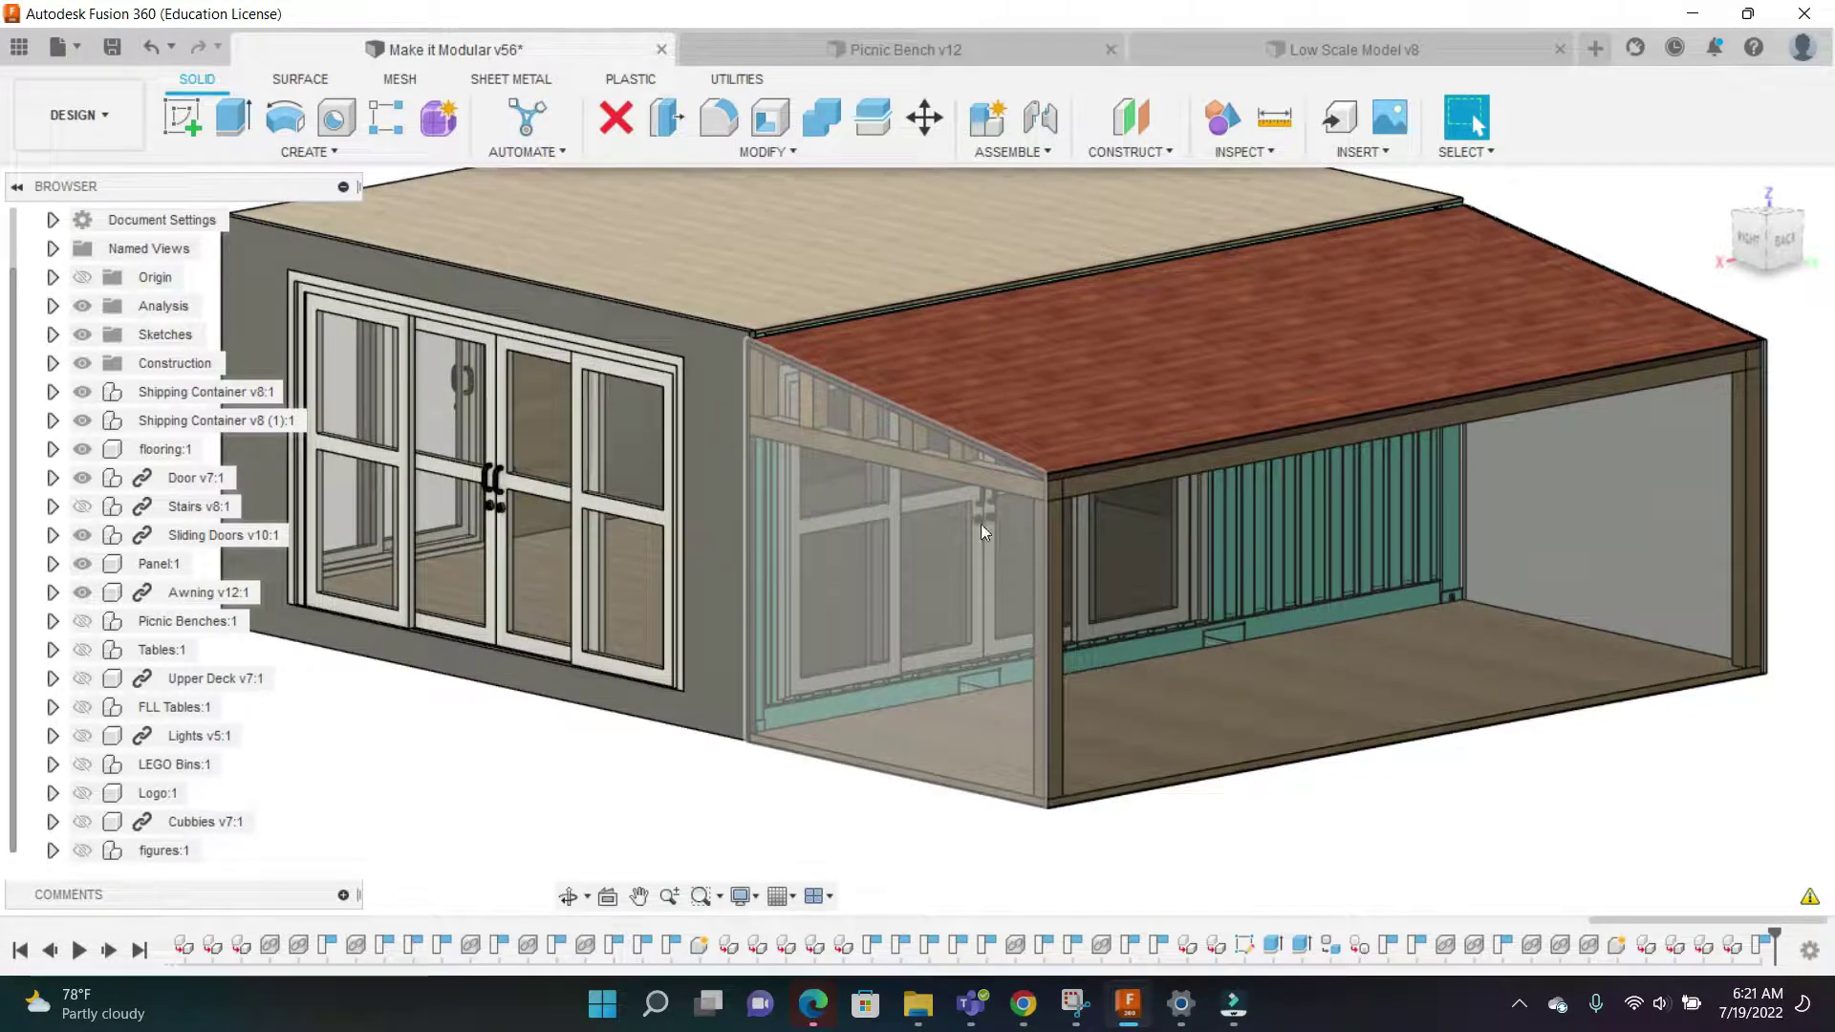
Show the Tables component under the awning and frame the tables and coloured chairs
{"action": "left_click", "coordinate": [78, 799]}
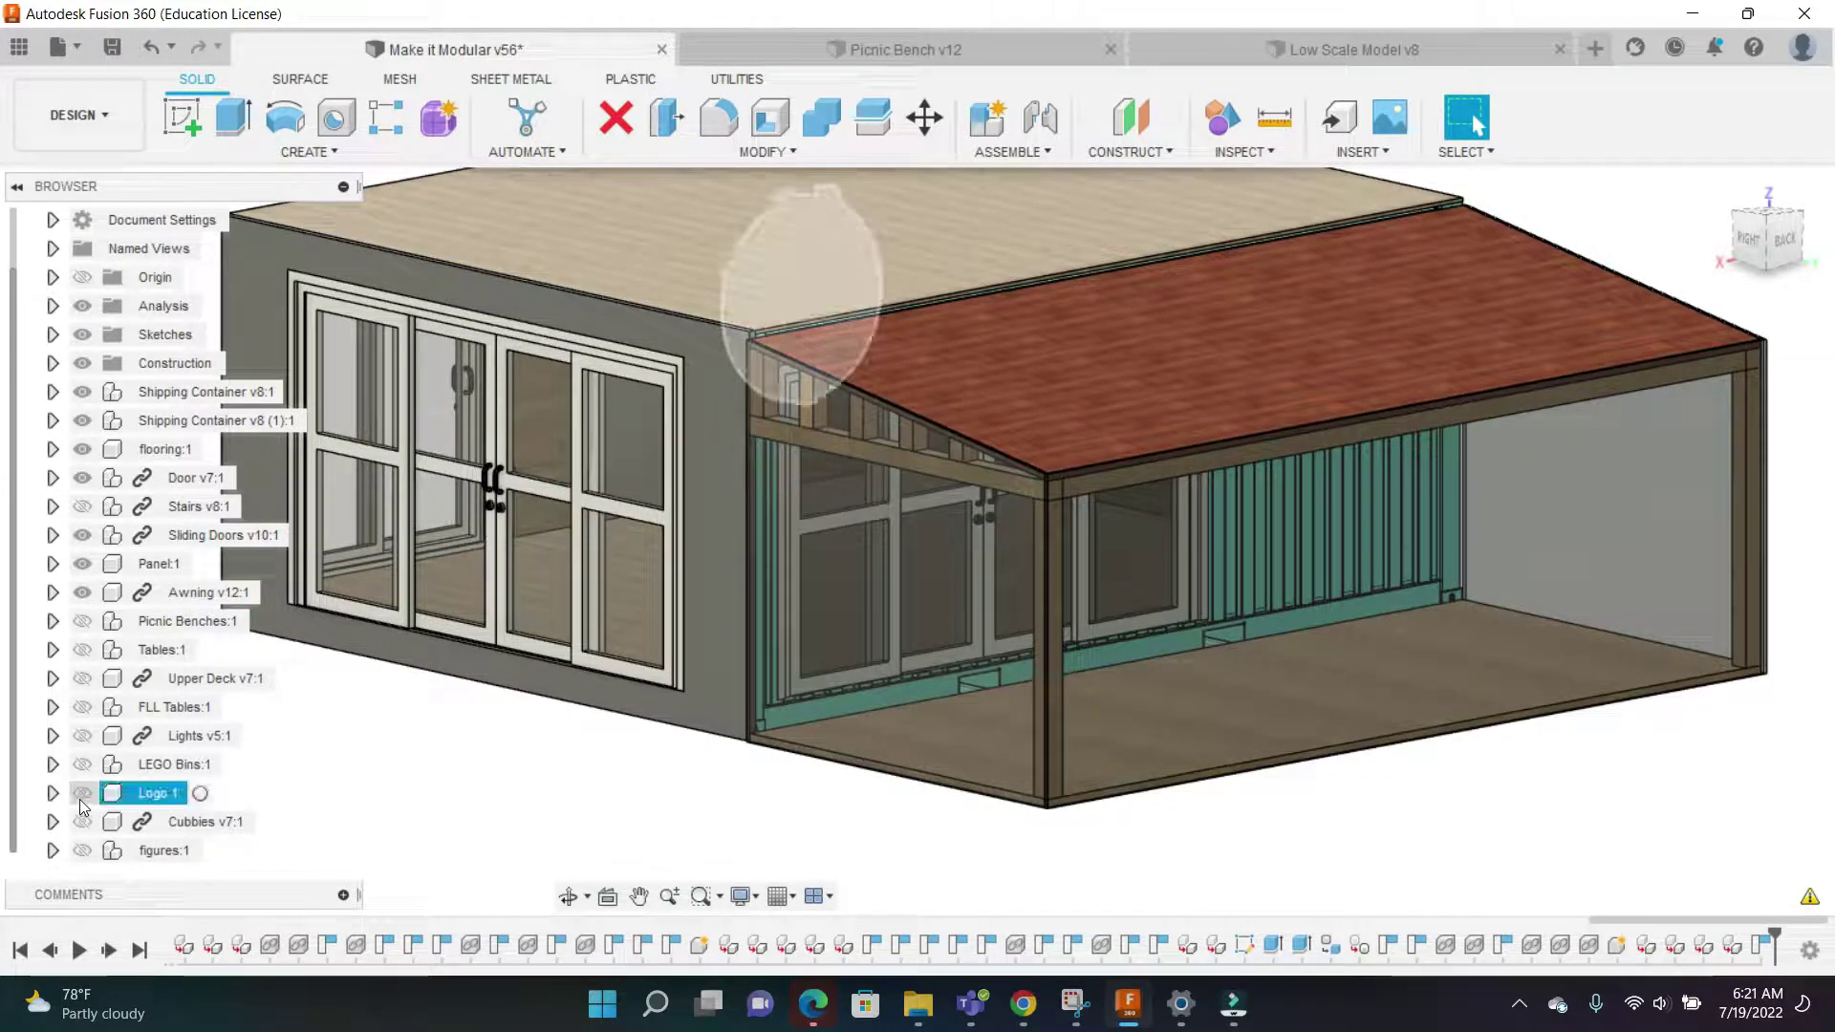
{"action": "left_click", "coordinate": [82, 651]}
{"action": "scroll", "coordinate": [1423, 668], "scroll_direction": "up", "scroll_amount": 2}
{"action": "middle_click_drag", "start_coordinate": [1630, 792], "coordinate": [1473, 751]}
{"action": "scroll", "coordinate": [1473, 750], "scroll_direction": "down", "scroll_amount": 1}
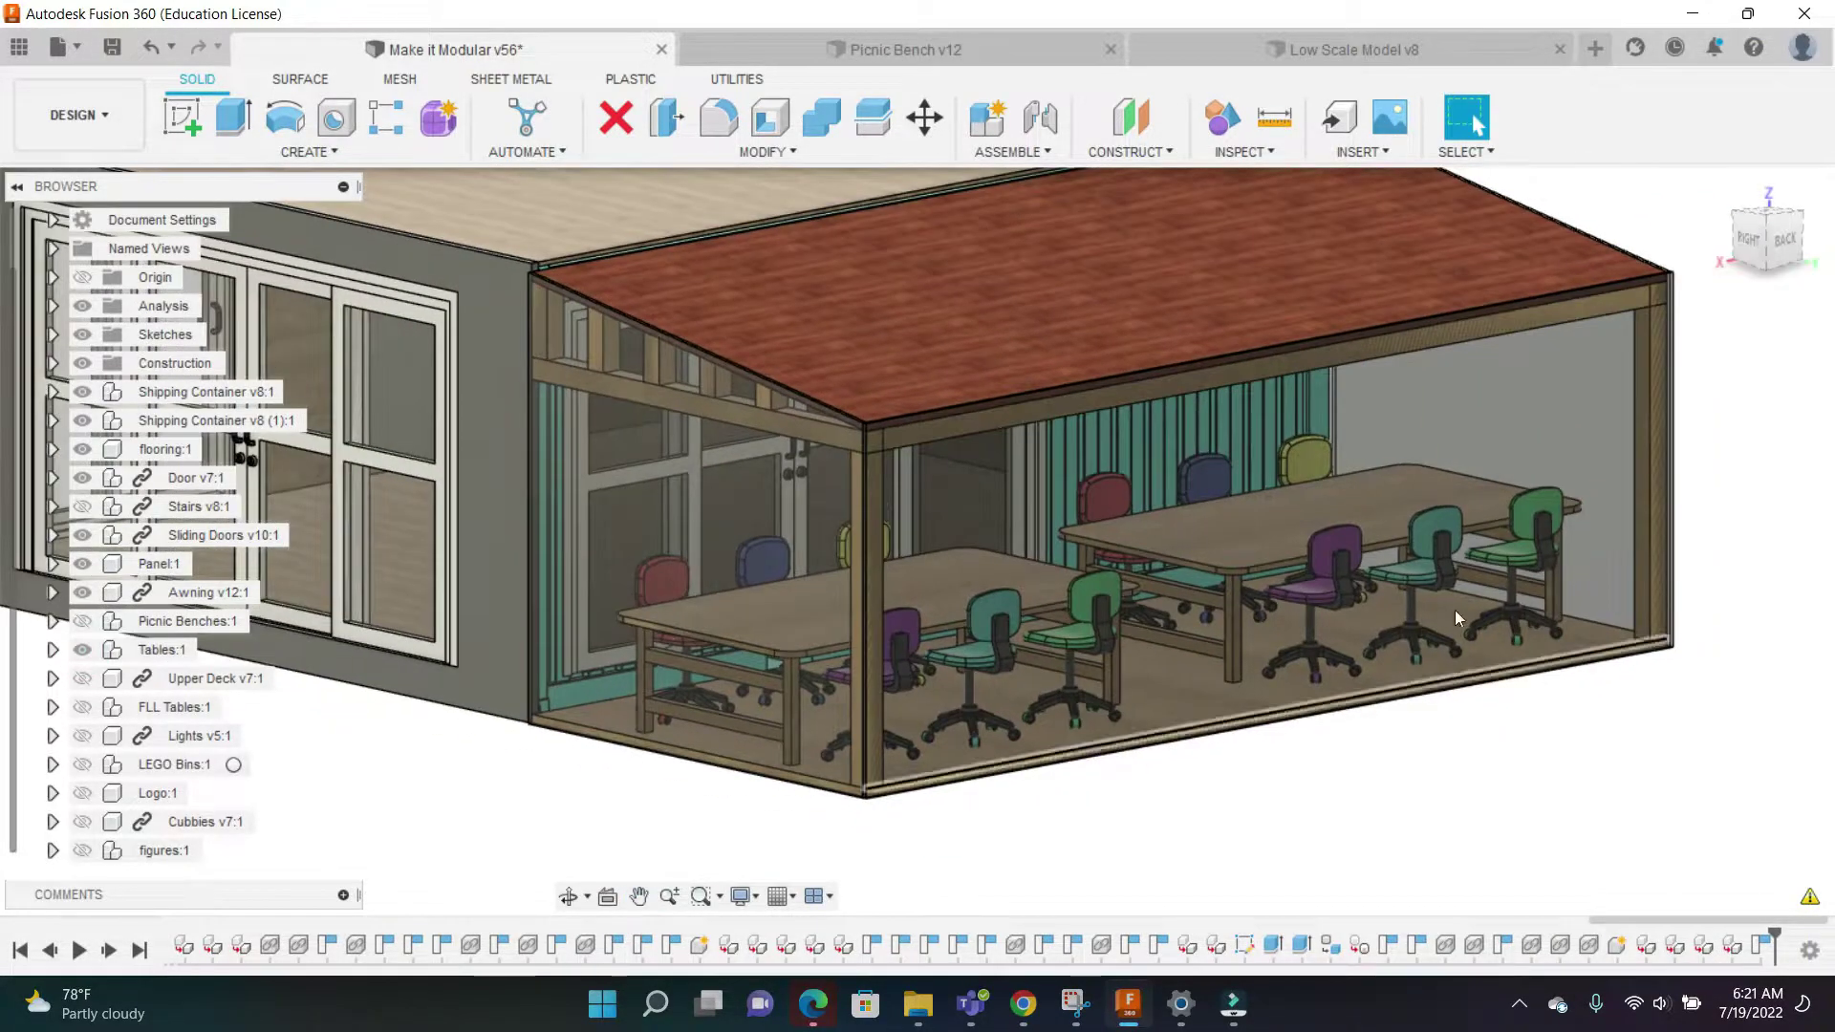
Inspect the awning's corner post, glass side wall and the tables and chairs beneath it, up close and as a whole
{"action": "mouse_move", "coordinate": [1789, 238]}
{"action": "left_mouse_down"}
{"action": "mouse_move", "coordinate": [1831, 238]}
{"action": "mouse_move", "coordinate": [1730, 241]}
{"action": "left_mouse_up"}
{"action": "middle_click_drag", "start_coordinate": [233, 366], "coordinate": [230, 438], "text": "shift"}
{"action": "left_click_drag", "start_coordinate": [1803, 359], "coordinate": [1829, 362]}
{"action": "scroll", "coordinate": [1137, 533], "scroll_direction": "up", "scroll_amount": 3}
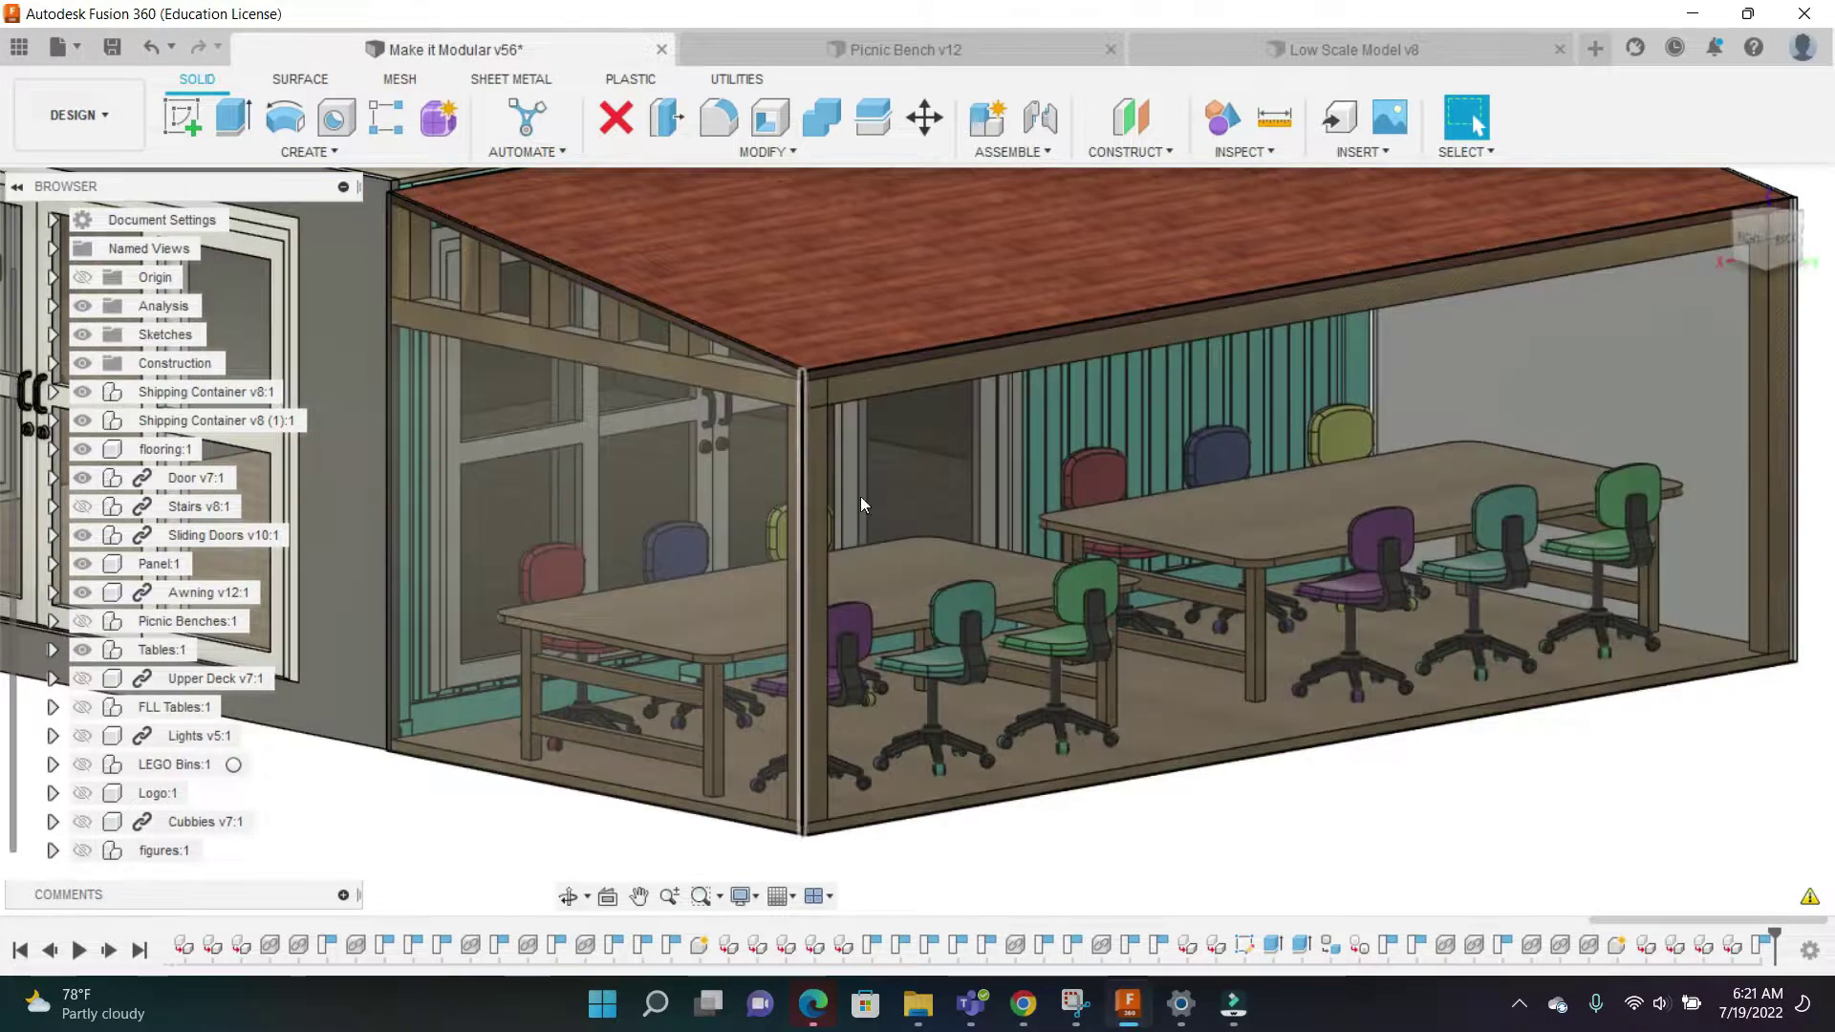
{"action": "scroll", "coordinate": [719, 352], "scroll_direction": "up", "scroll_amount": 4}
{"action": "scroll", "coordinate": [780, 401], "scroll_direction": "down", "scroll_amount": 2}
{"action": "scroll", "coordinate": [761, 367], "scroll_direction": "up", "scroll_amount": 3}
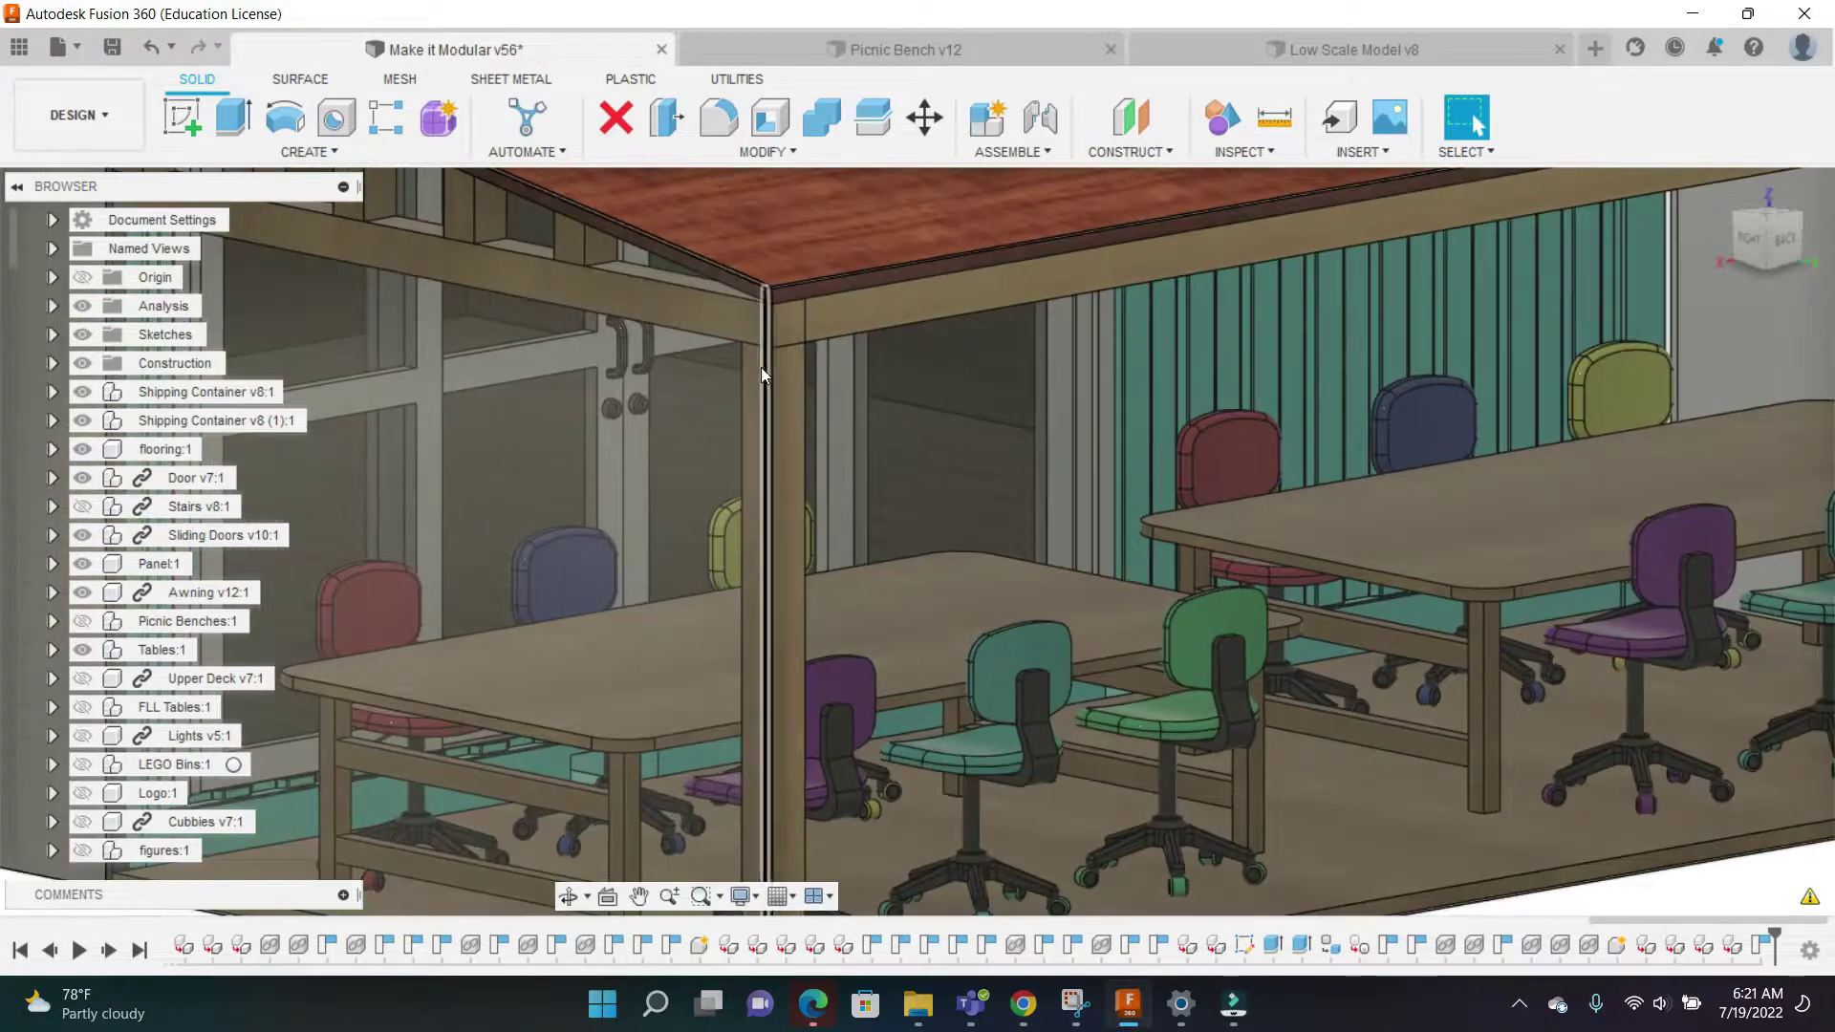
{"action": "scroll", "coordinate": [765, 382], "scroll_direction": "down", "scroll_amount": 3}
{"action": "scroll", "coordinate": [776, 772], "scroll_direction": "up", "scroll_amount": 1}
{"action": "scroll", "coordinate": [793, 775], "scroll_direction": "down", "scroll_amount": 3}
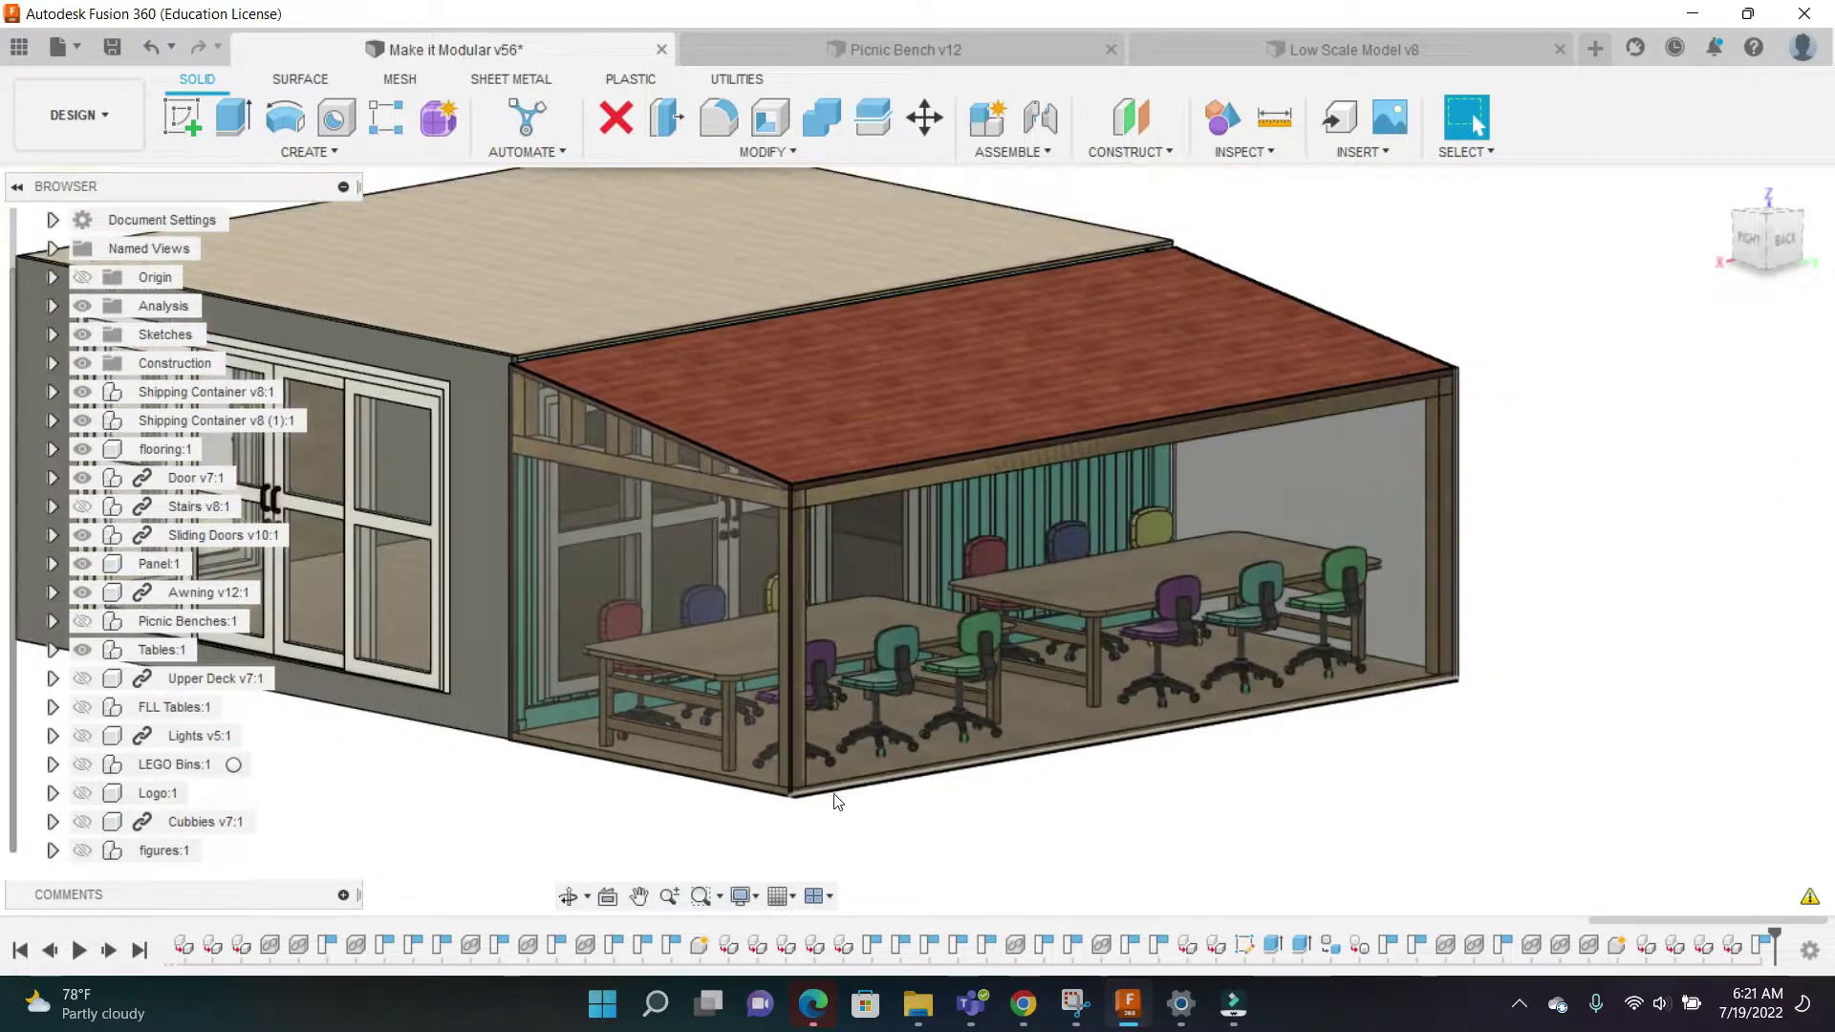
{"action": "scroll", "coordinate": [517, 455], "scroll_direction": "up", "scroll_amount": 2}
{"action": "middle_click_drag", "start_coordinate": [615, 816], "coordinate": [854, 822]}
{"action": "scroll", "coordinate": [239, 574], "scroll_direction": "up", "scroll_amount": 1}
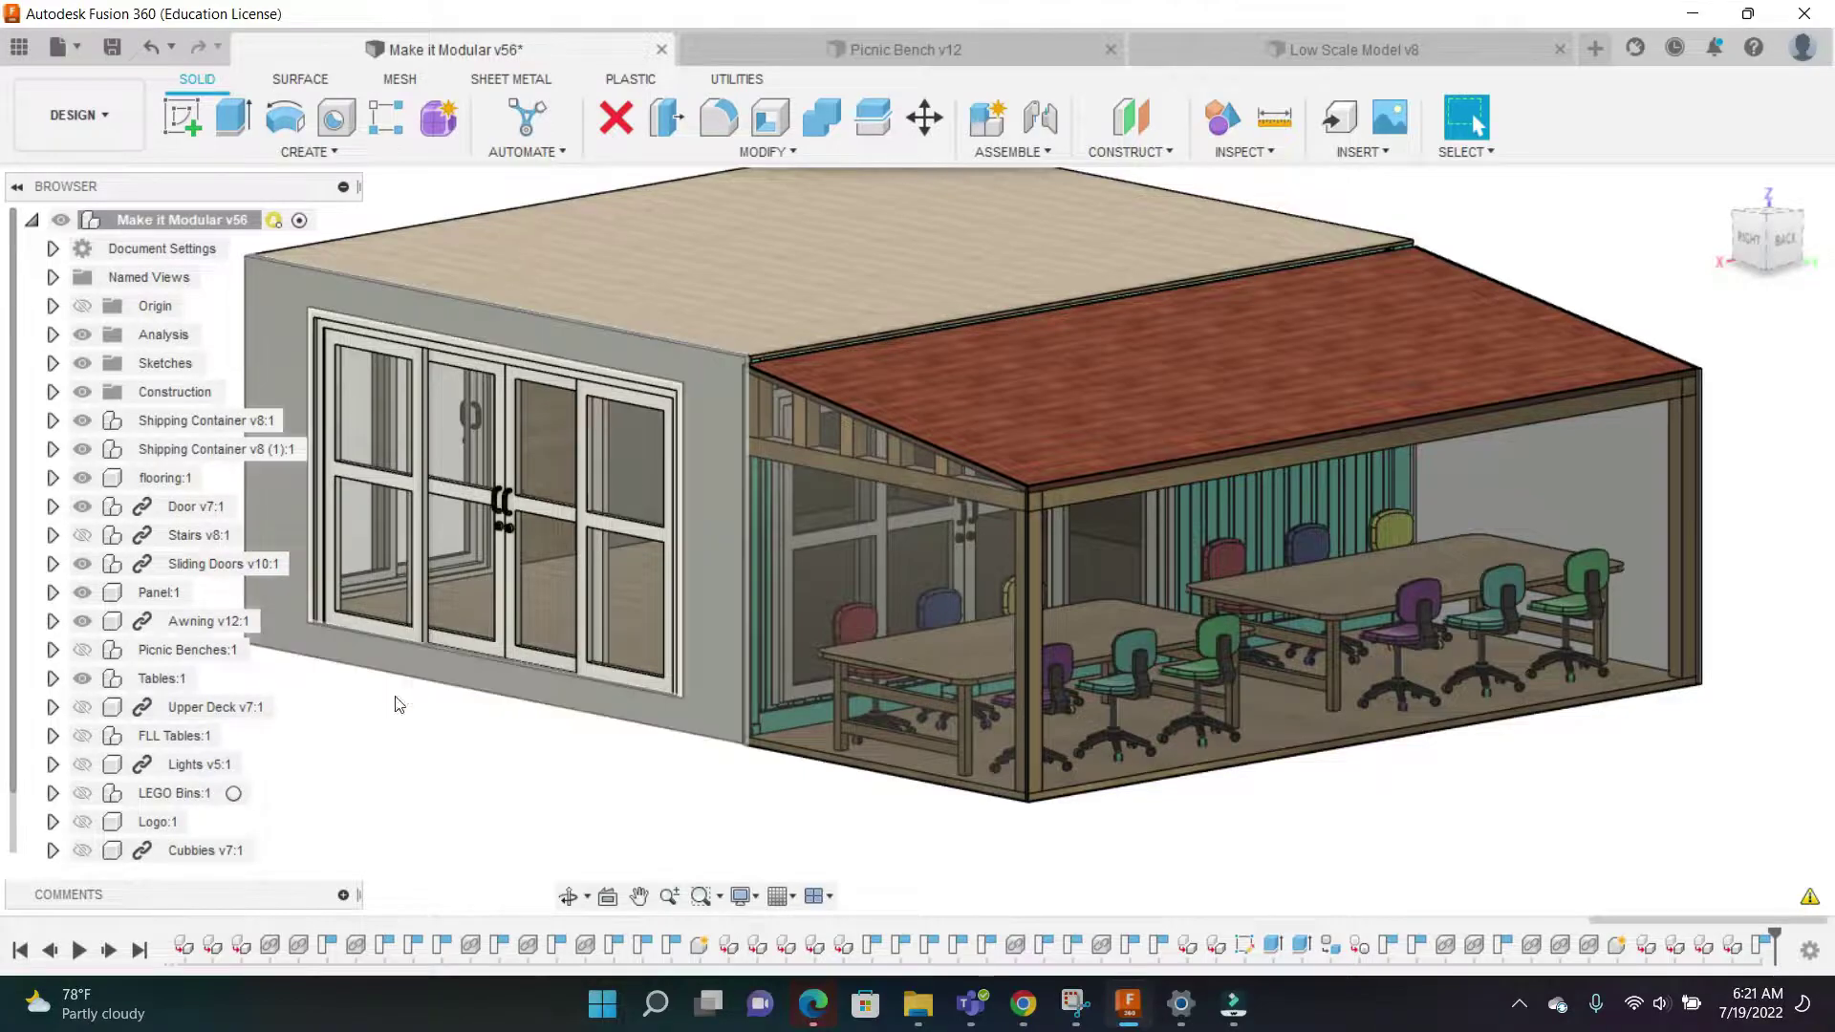
{"action": "scroll", "coordinate": [570, 556], "scroll_direction": "up", "scroll_amount": 2}
{"action": "scroll", "coordinate": [503, 420], "scroll_direction": "down", "scroll_amount": 2}
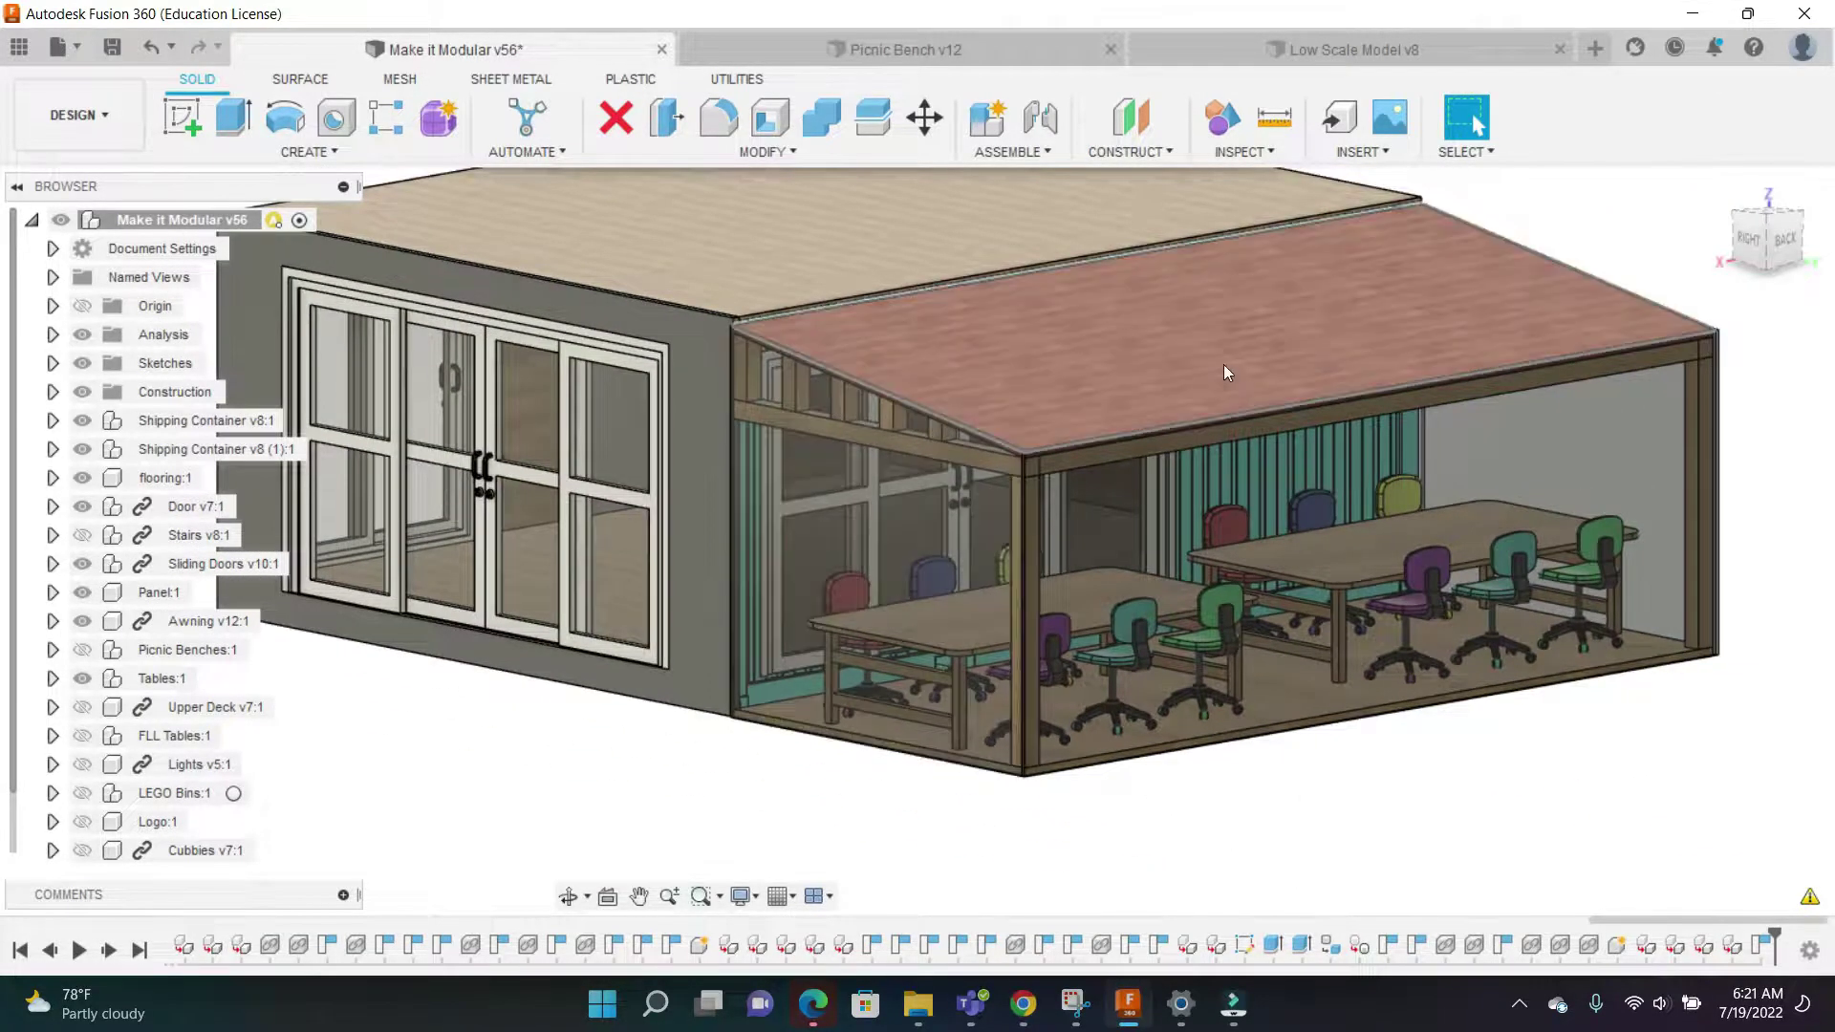
{"action": "scroll", "coordinate": [1228, 359], "scroll_direction": "down", "scroll_amount": 1}
Show the Upper Deck component on the container roof, viewed from the front
{"action": "left_click", "coordinate": [1736, 237]}
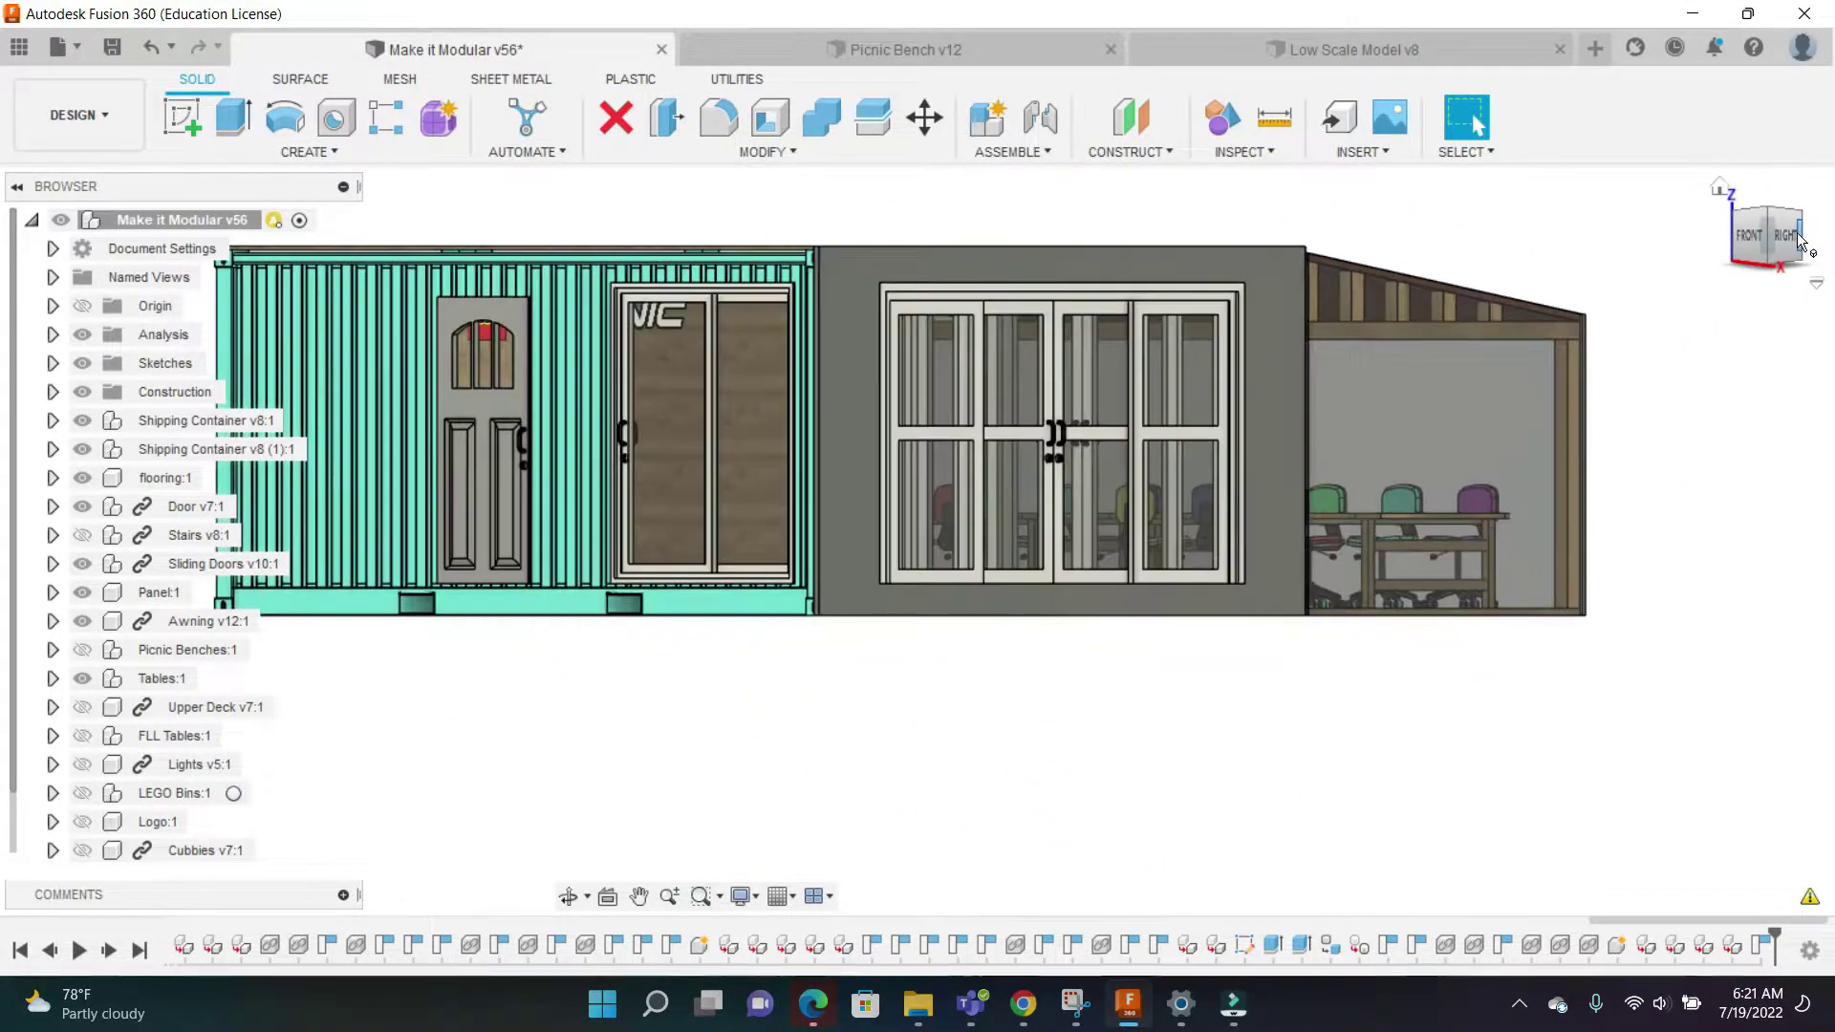
{"action": "left_click_drag", "start_coordinate": [1783, 232], "coordinate": [1735, 258]}
{"action": "middle_click_drag", "start_coordinate": [1004, 536], "coordinate": [1349, 732], "text": "shift"}
{"action": "middle_click_drag", "start_coordinate": [1499, 634], "coordinate": [1493, 665]}
{"action": "left_click", "coordinate": [83, 707]}
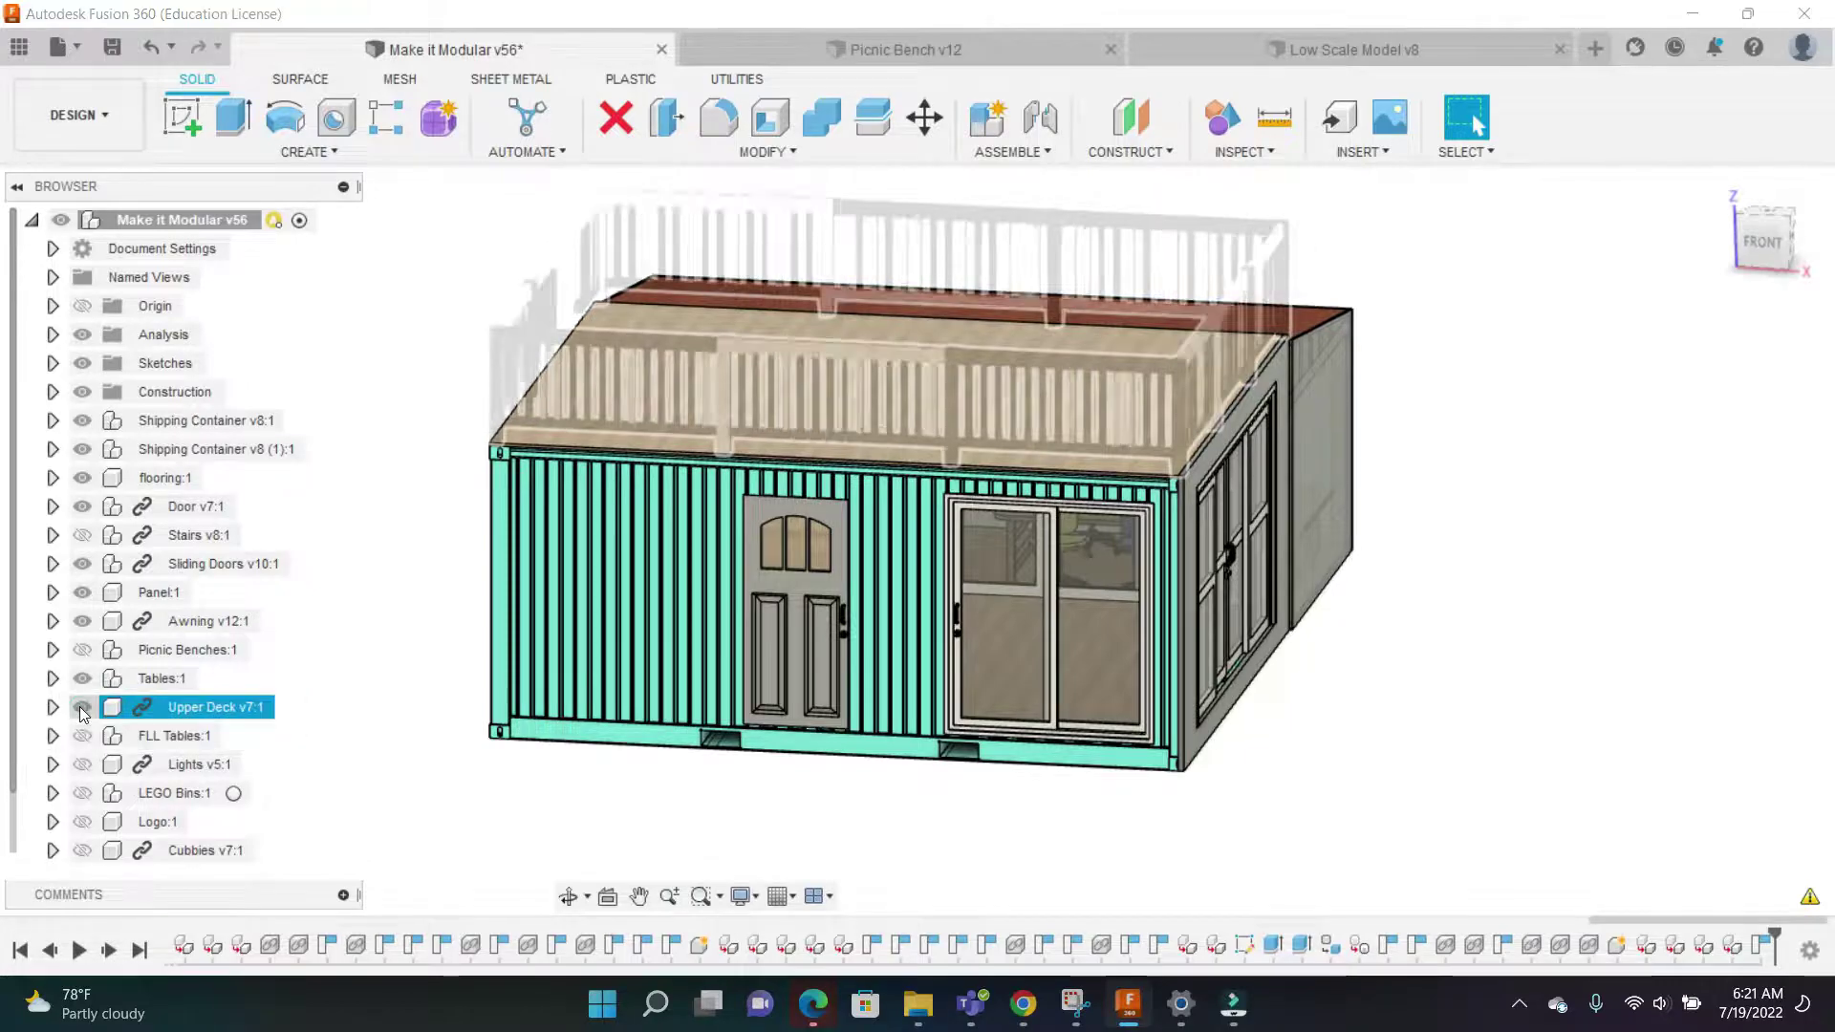
{"action": "scroll", "coordinate": [81, 830], "scroll_direction": "down", "scroll_amount": 1}
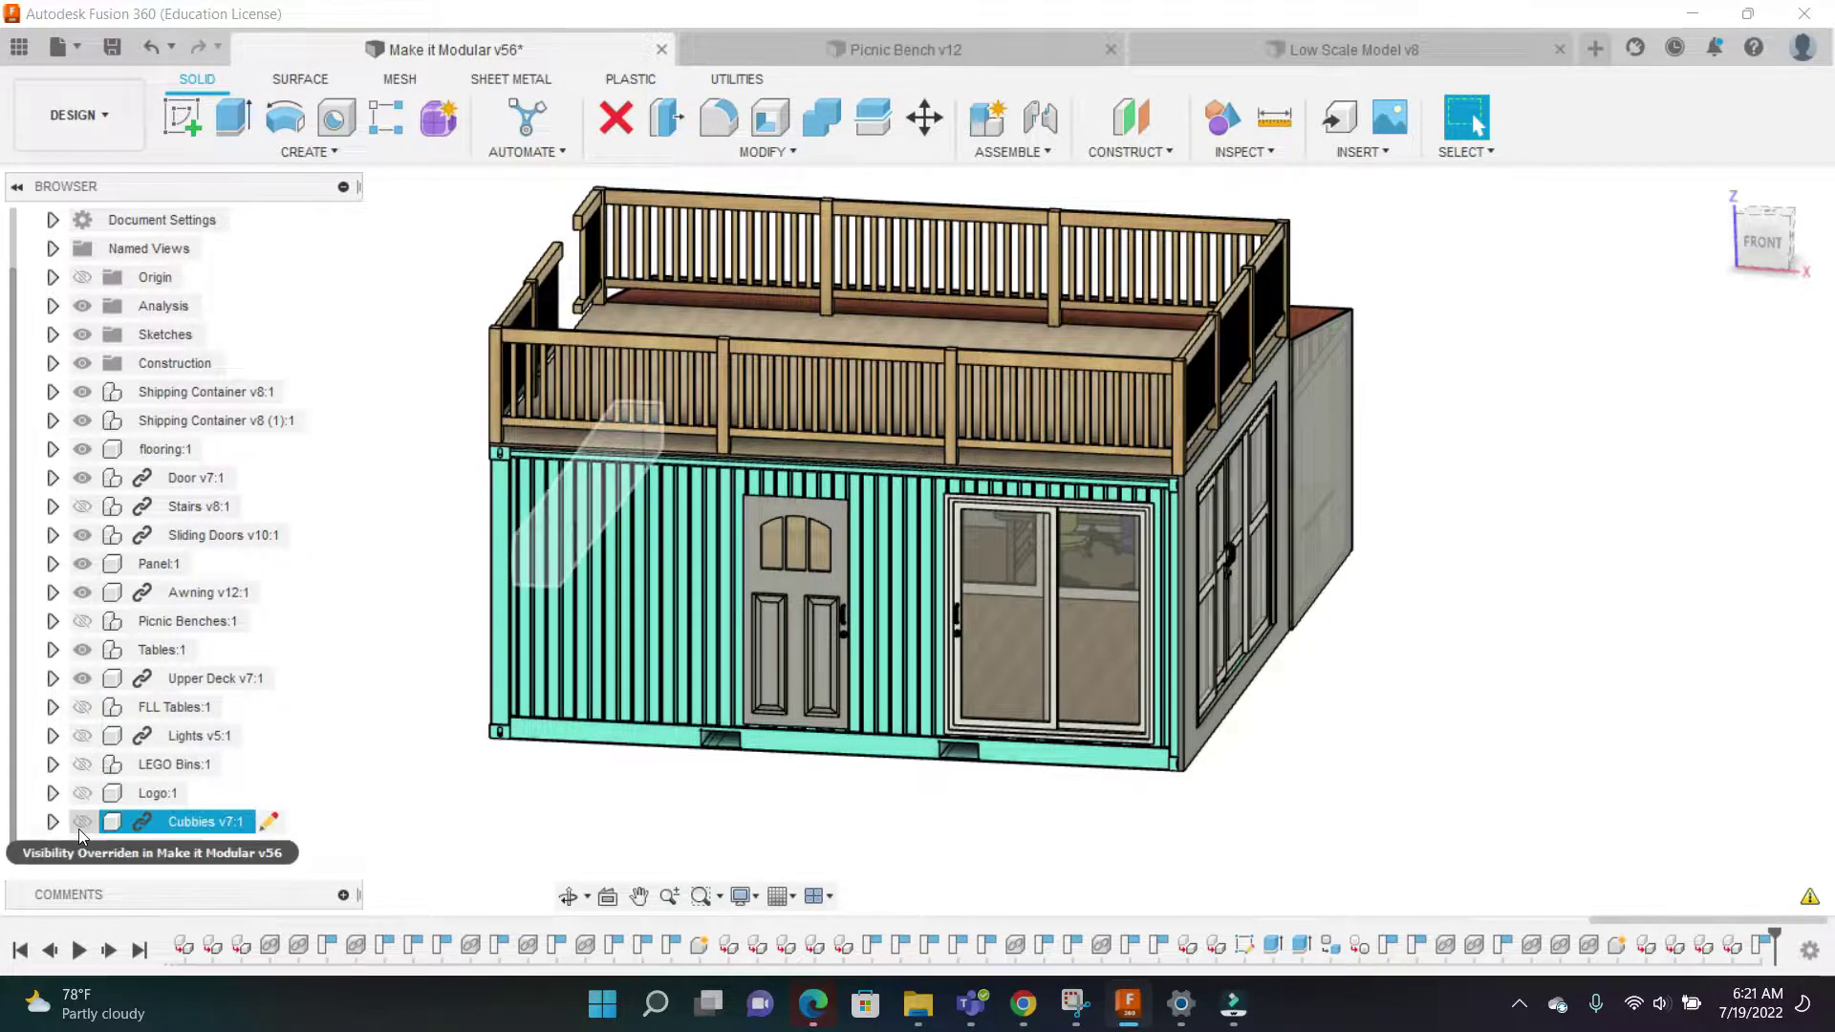
Show the Stairs component and view the staircase leading to the upper deck from the front-left corner
{"action": "left_click", "coordinate": [83, 508]}
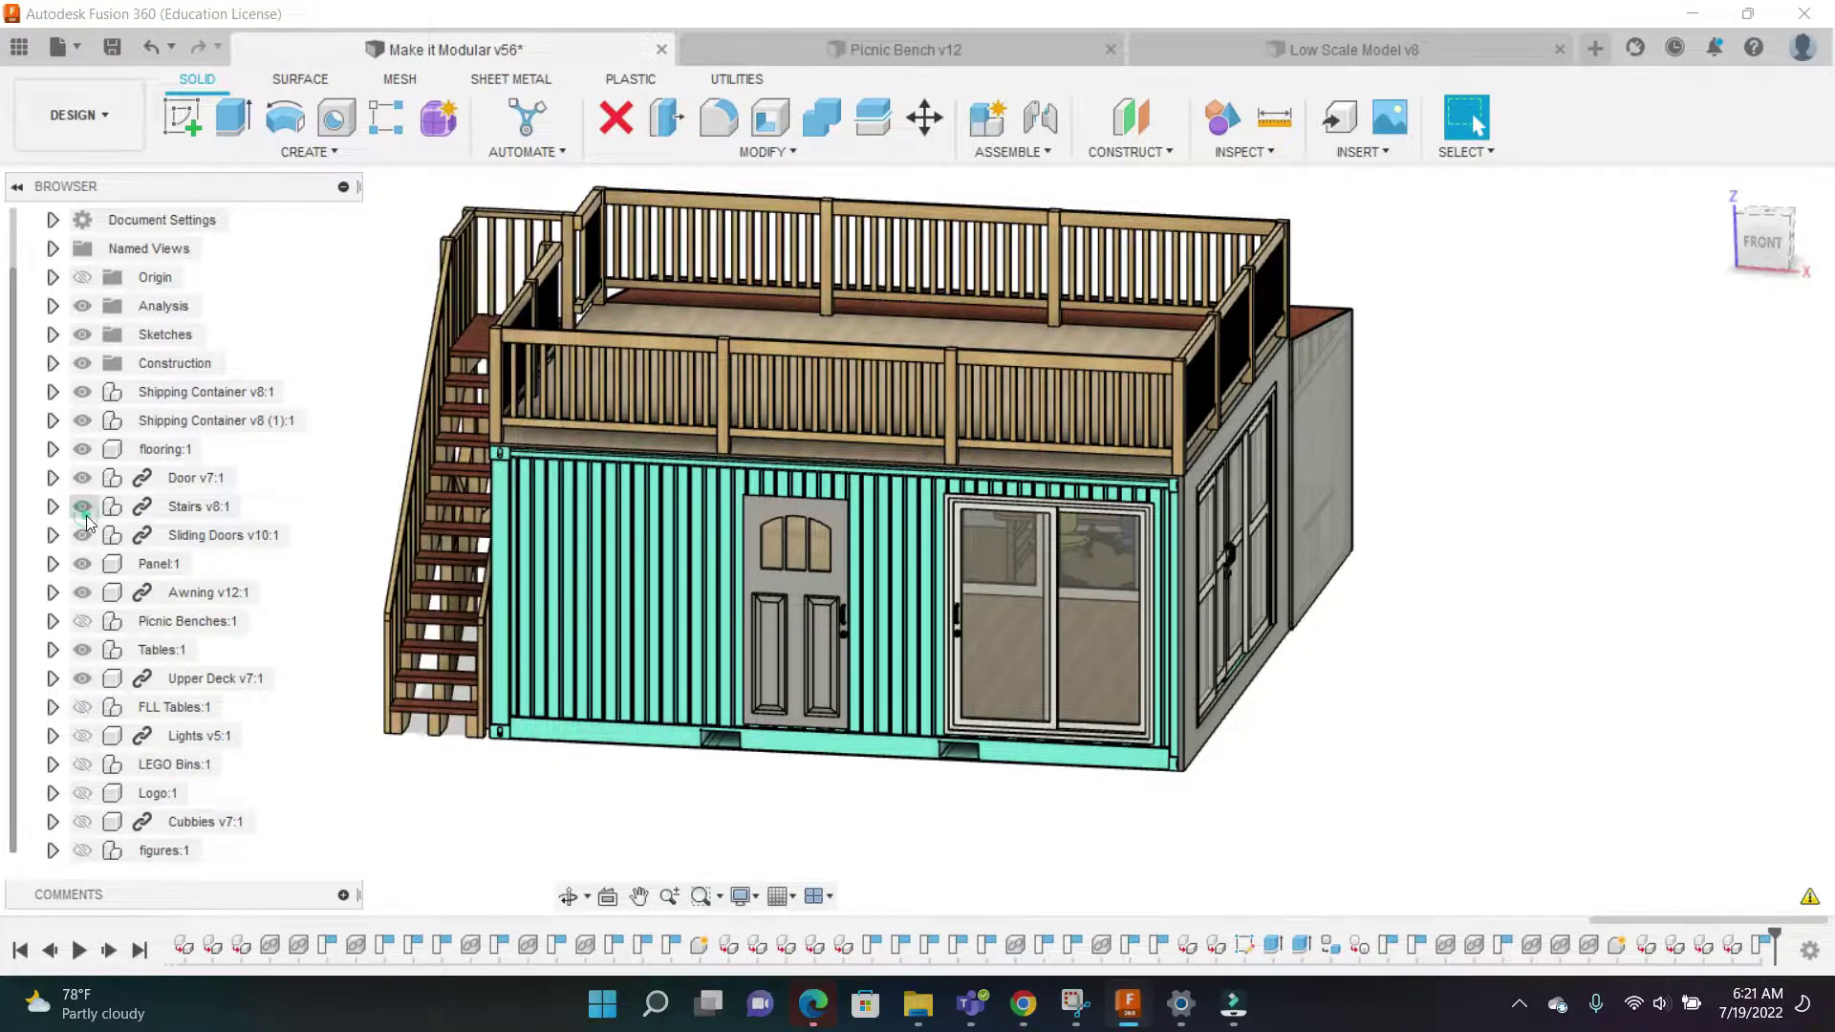
{"action": "left_click_drag", "start_coordinate": [1769, 249], "coordinate": [1805, 268]}
{"action": "scroll", "coordinate": [671, 411], "scroll_direction": "up", "scroll_amount": 3}
{"action": "scroll", "coordinate": [514, 344], "scroll_direction": "down", "scroll_amount": 4}
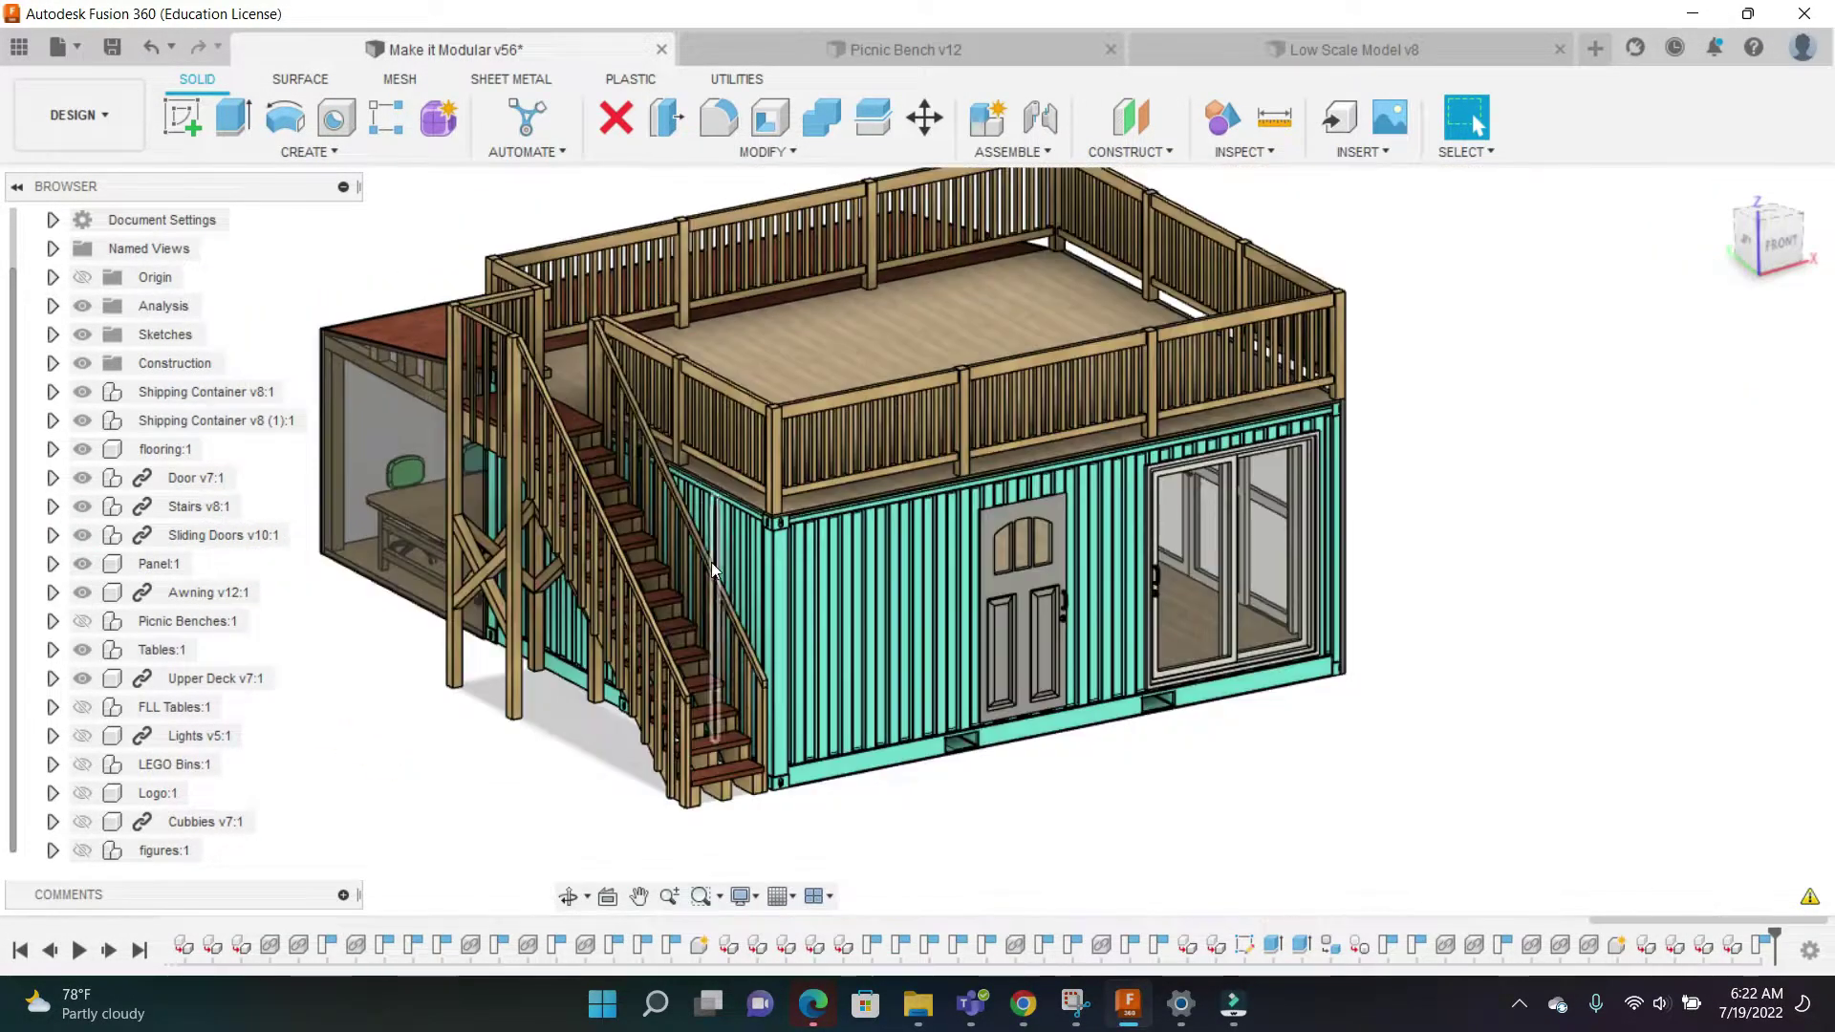
{"action": "scroll", "coordinate": [688, 516], "scroll_direction": "up", "scroll_amount": 1}
{"action": "scroll", "coordinate": [550, 253], "scroll_direction": "down", "scroll_amount": 2}
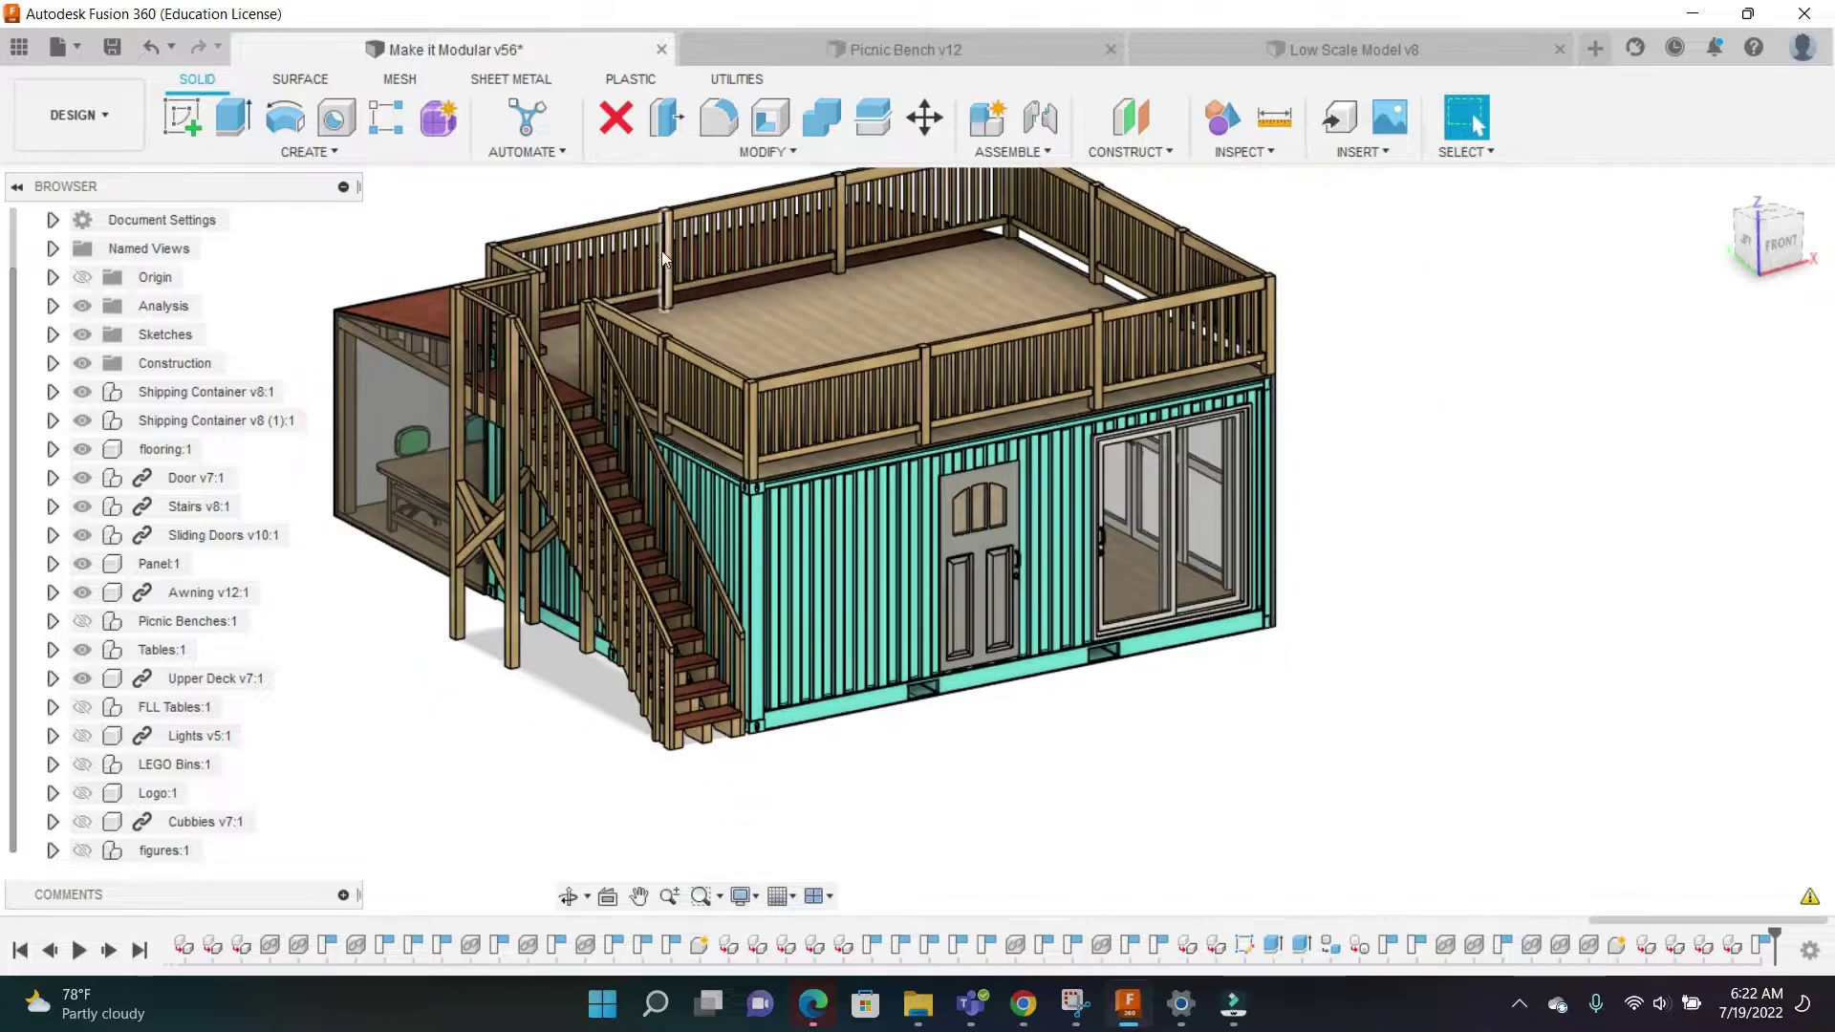
{"action": "middle_click_drag", "start_coordinate": [464, 218], "coordinate": [456, 290]}
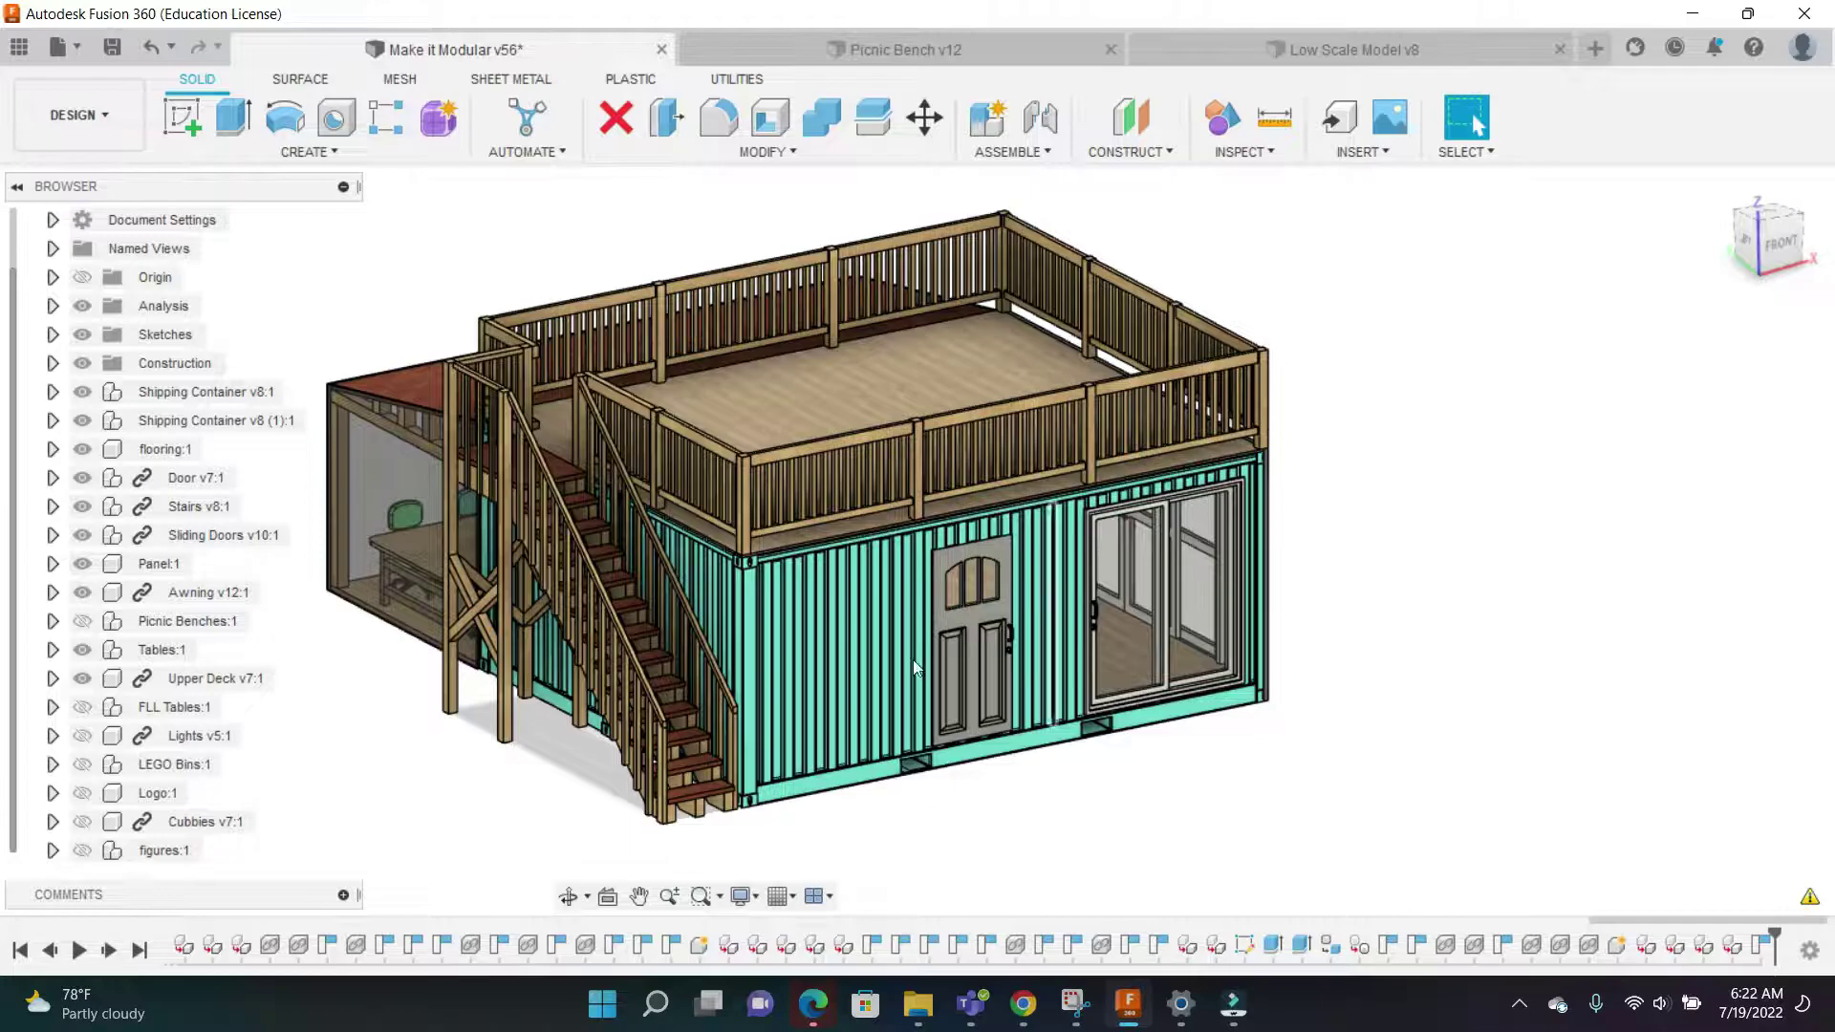
Show the Picnic Benches component and view the benches on the upper deck and the umbrella tables beside the building
{"action": "left_click", "coordinate": [83, 710]}
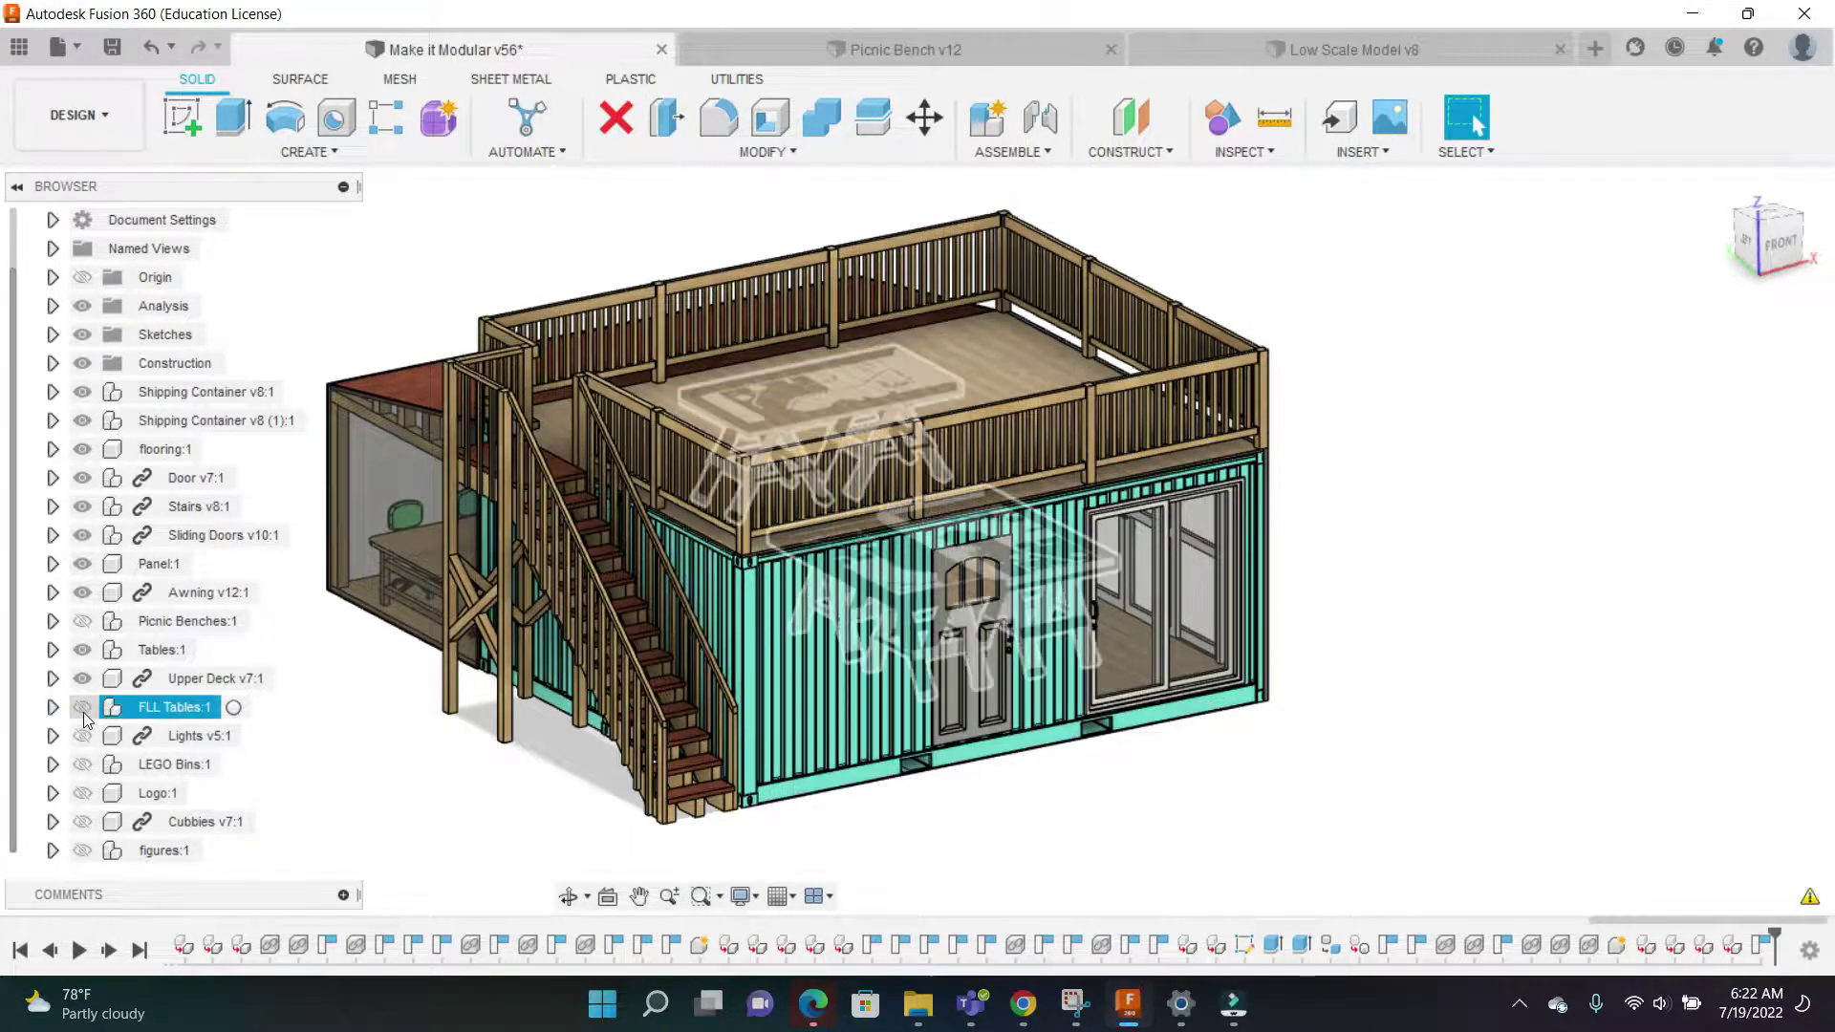
{"action": "left_click", "coordinate": [83, 710]}
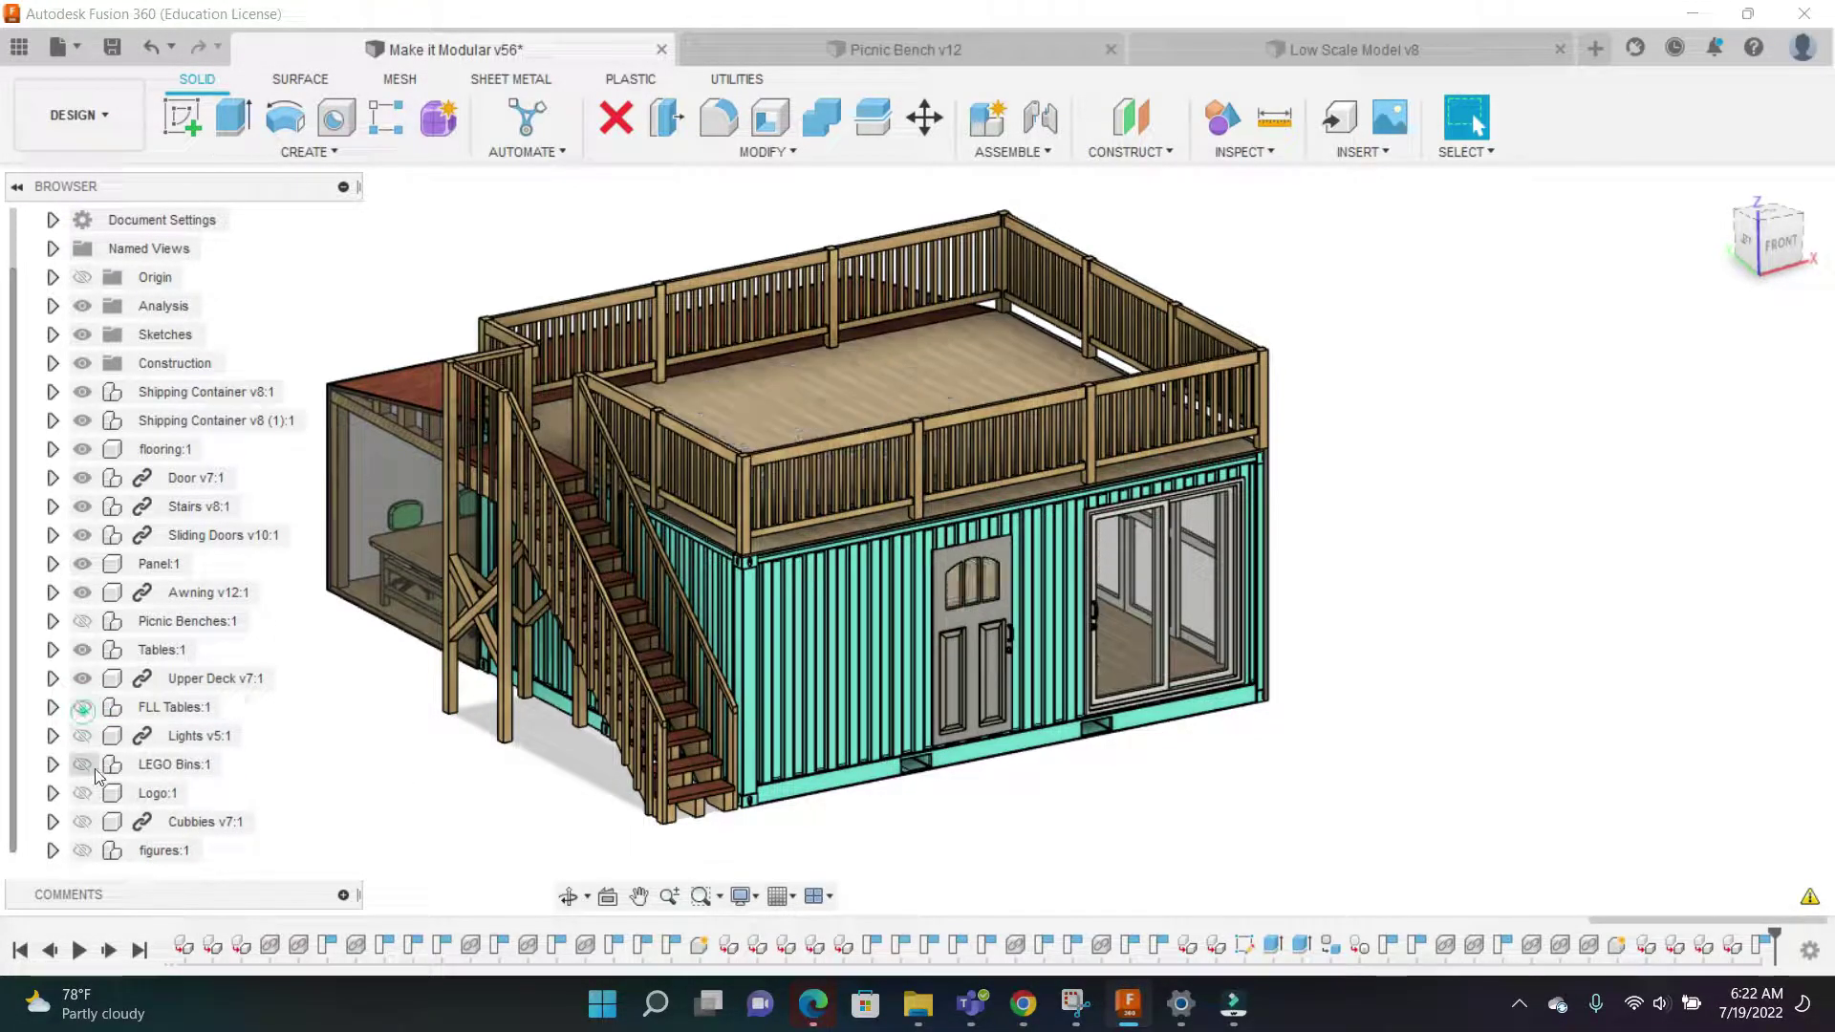
{"action": "left_click", "coordinate": [98, 801]}
{"action": "left_click", "coordinate": [84, 623]}
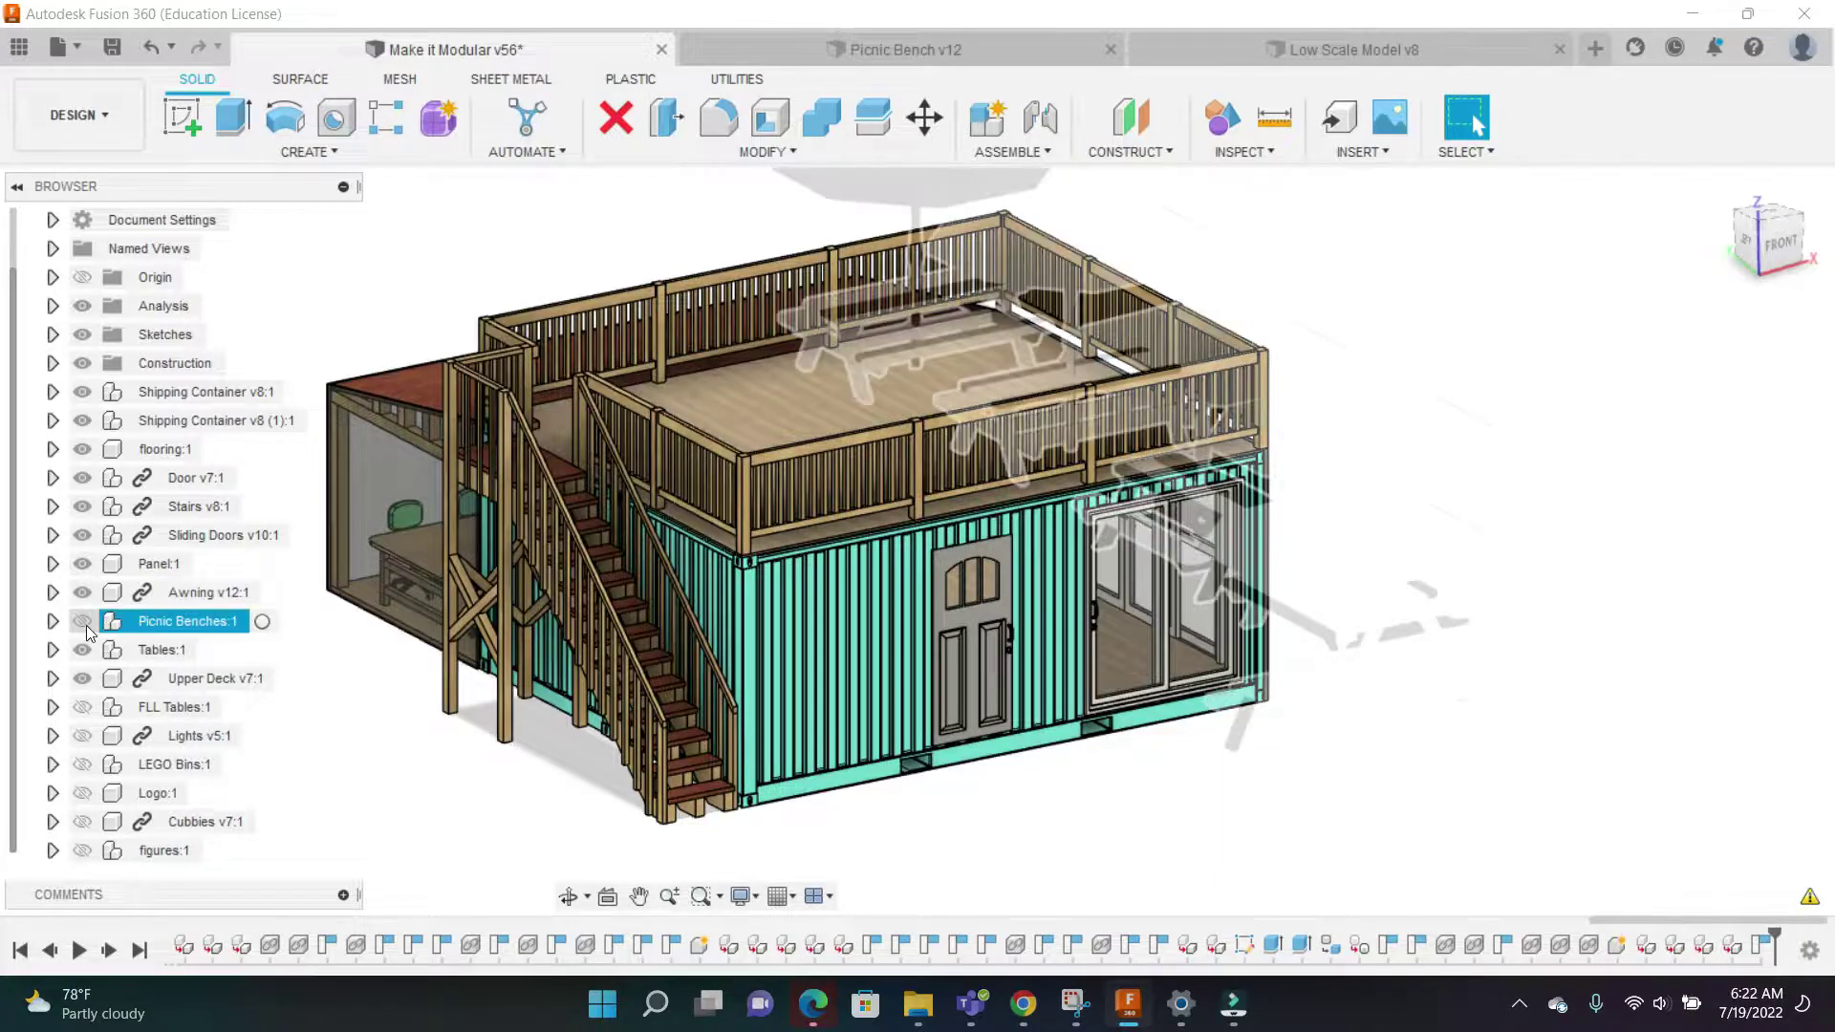
{"action": "scroll", "coordinate": [1243, 344], "scroll_direction": "up", "scroll_amount": 2}
{"action": "scroll", "coordinate": [1618, 340], "scroll_direction": "down", "scroll_amount": 1}
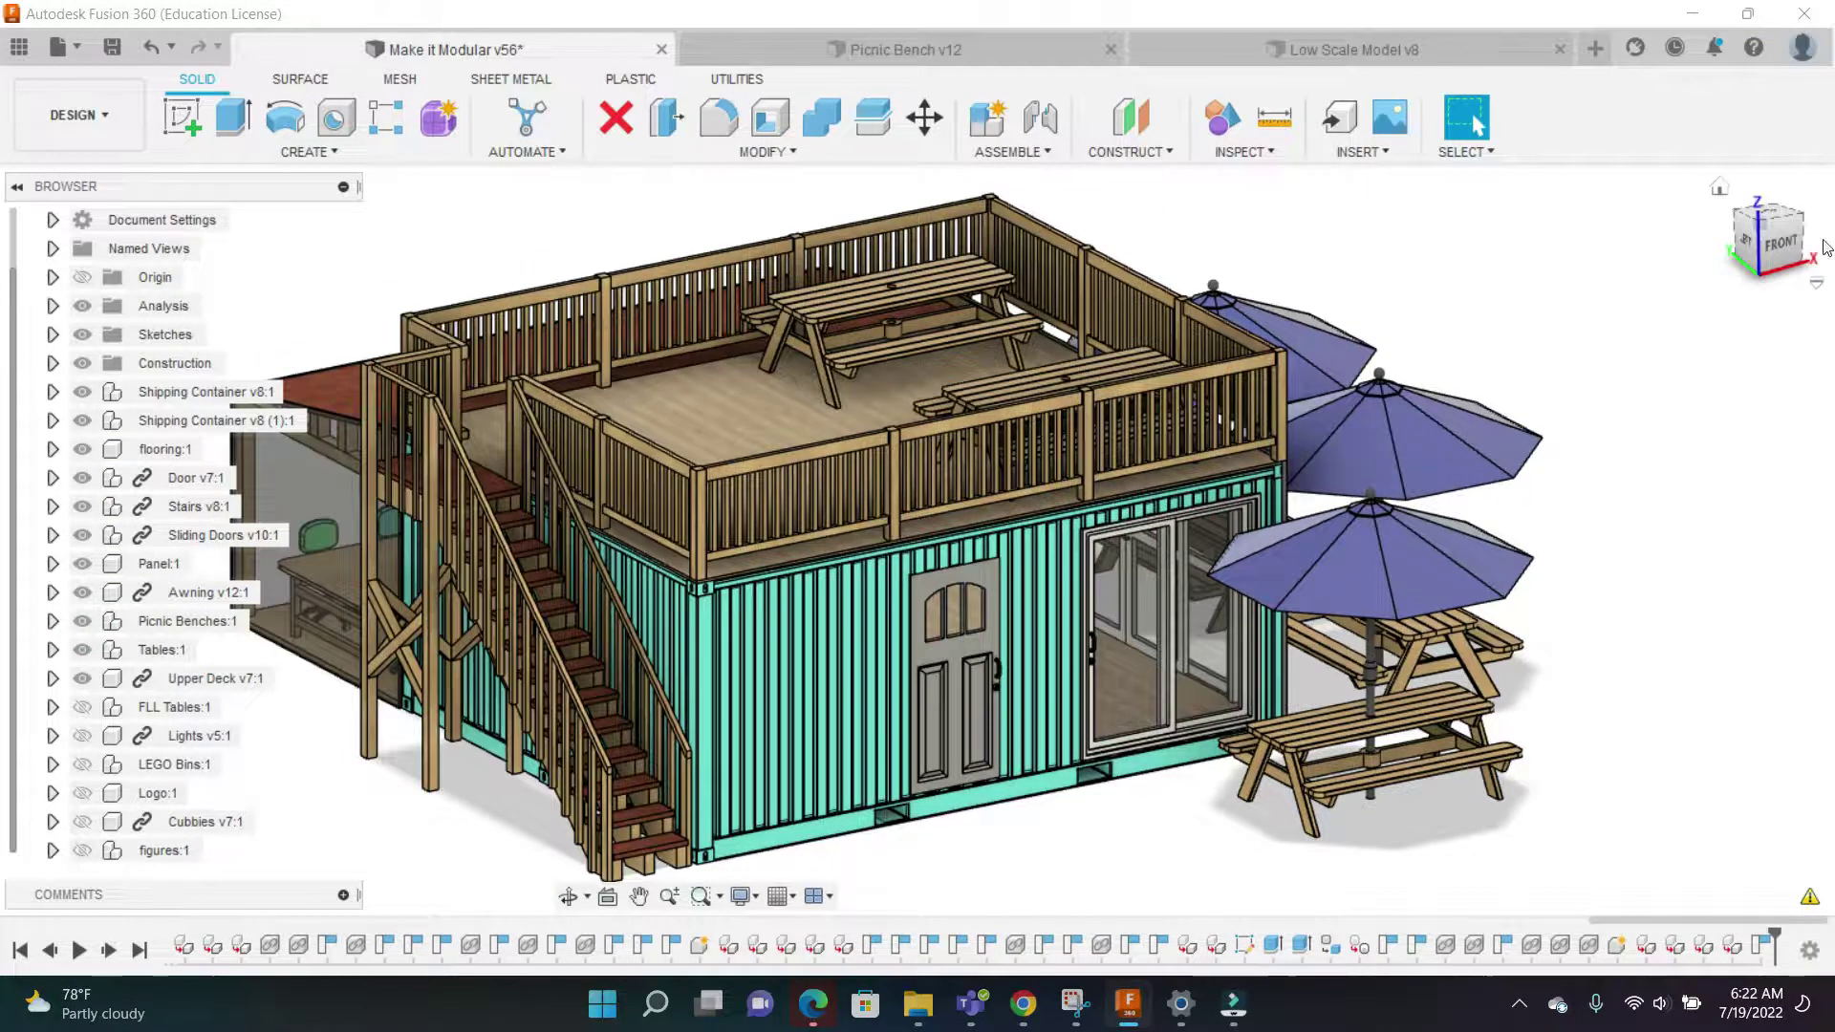
{"action": "mouse_move", "coordinate": [1766, 241]}
{"action": "left_mouse_down"}
{"action": "mouse_move", "coordinate": [1692, 247]}
{"action": "mouse_move", "coordinate": [1682, 212]}
{"action": "mouse_move", "coordinate": [1754, 209]}
{"action": "mouse_move", "coordinate": [1774, 256]}
{"action": "left_mouse_up"}
{"action": "scroll", "coordinate": [1045, 181], "scroll_direction": "up", "scroll_amount": 1}
{"action": "scroll", "coordinate": [827, 256], "scroll_direction": "down", "scroll_amount": 2}
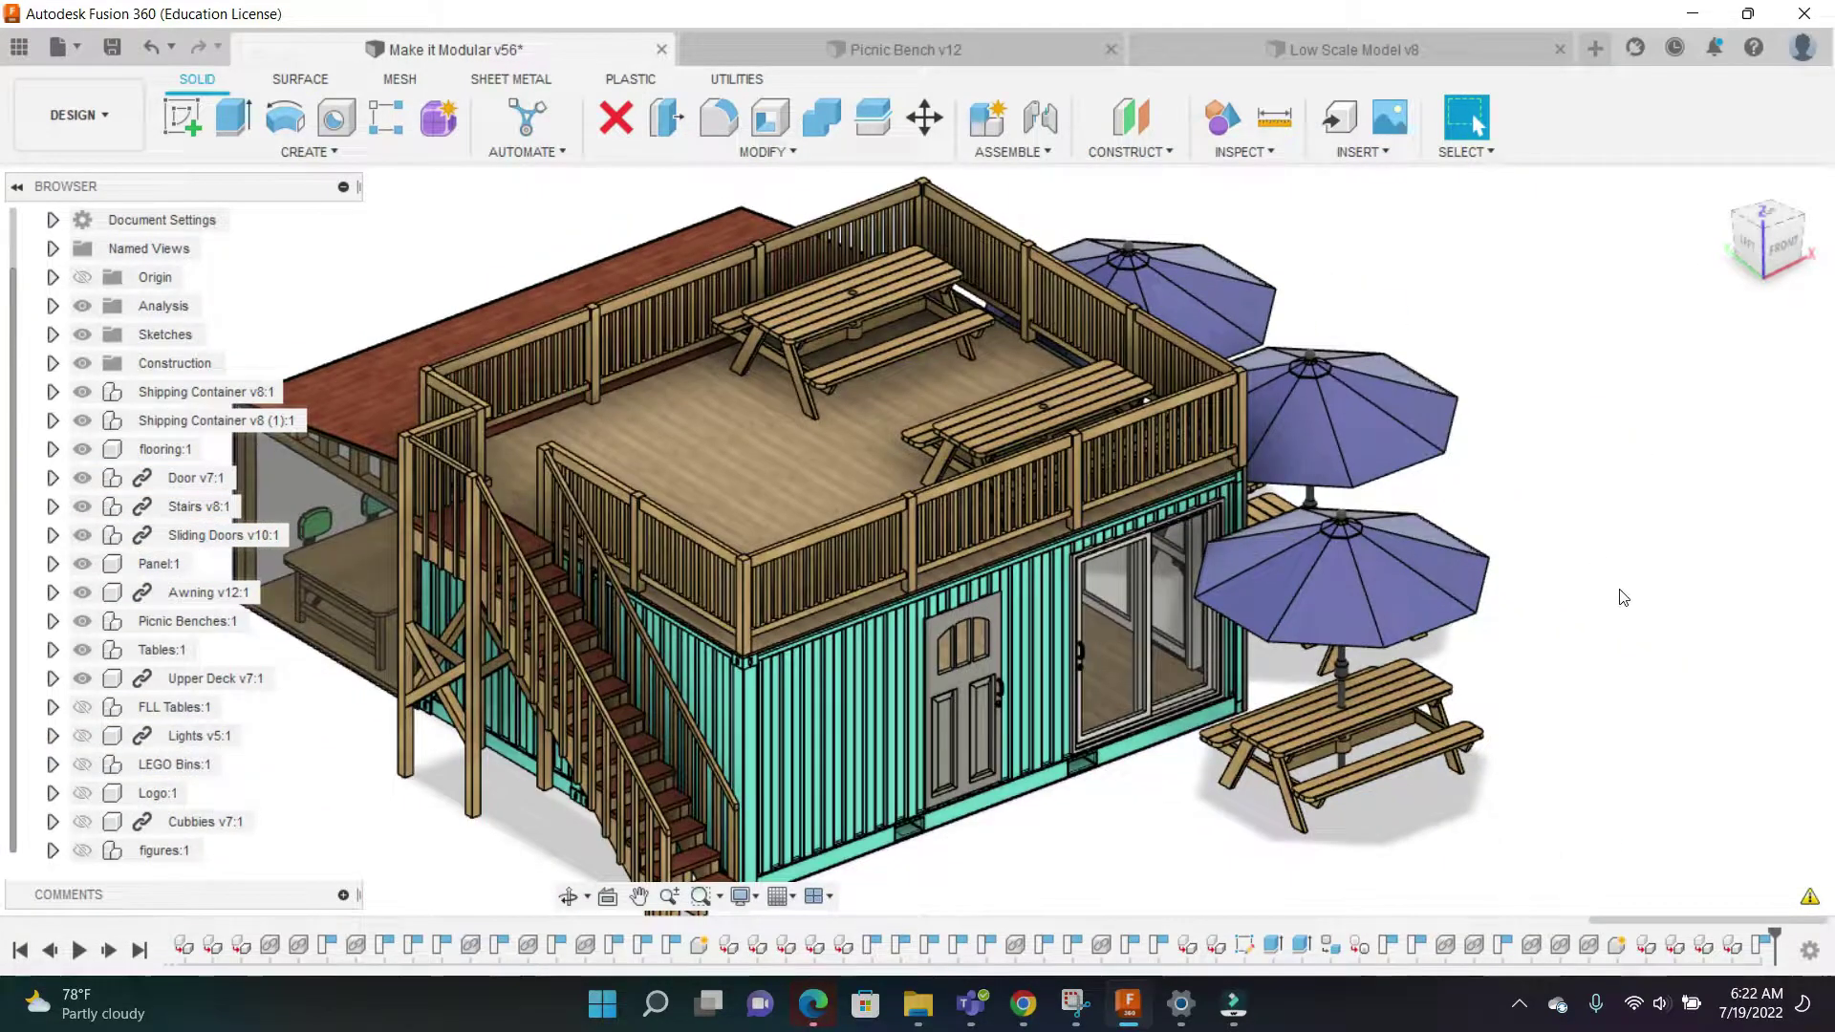
{"action": "mouse_move", "coordinate": [1782, 243]}
{"action": "left_mouse_down"}
{"action": "mouse_move", "coordinate": [1750, 226]}
{"action": "mouse_move", "coordinate": [1671, 250]}
{"action": "left_mouse_up"}
{"action": "mouse_move", "coordinate": [1453, 267]}
{"action": "middle_mouse_down", "text": "shift"}
{"action": "mouse_move", "coordinate": [914, 281]}
{"action": "mouse_move", "coordinate": [921, 242]}
{"action": "middle_mouse_up", "text": "shift"}
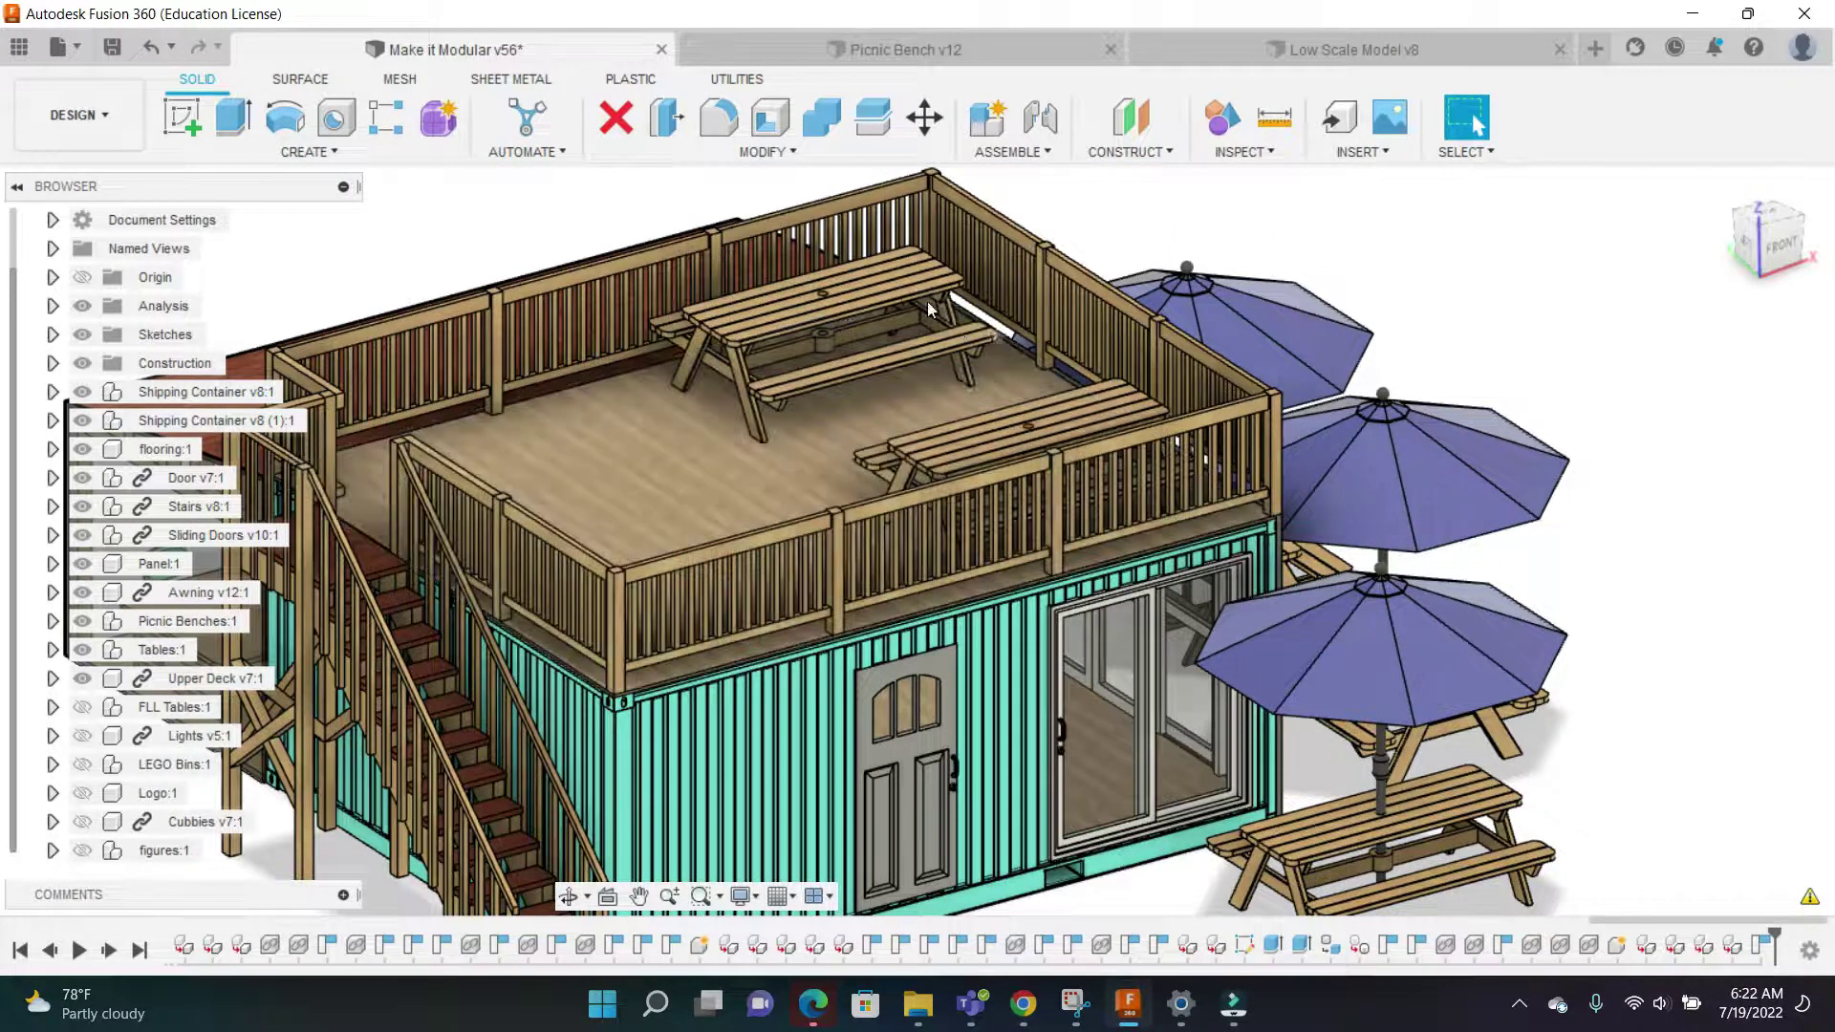
Show the FLL Tables component and view the game table on the upper deck
{"action": "scroll", "coordinate": [895, 287], "scroll_direction": "down", "scroll_amount": 1}
{"action": "left_click", "coordinate": [83, 706]}
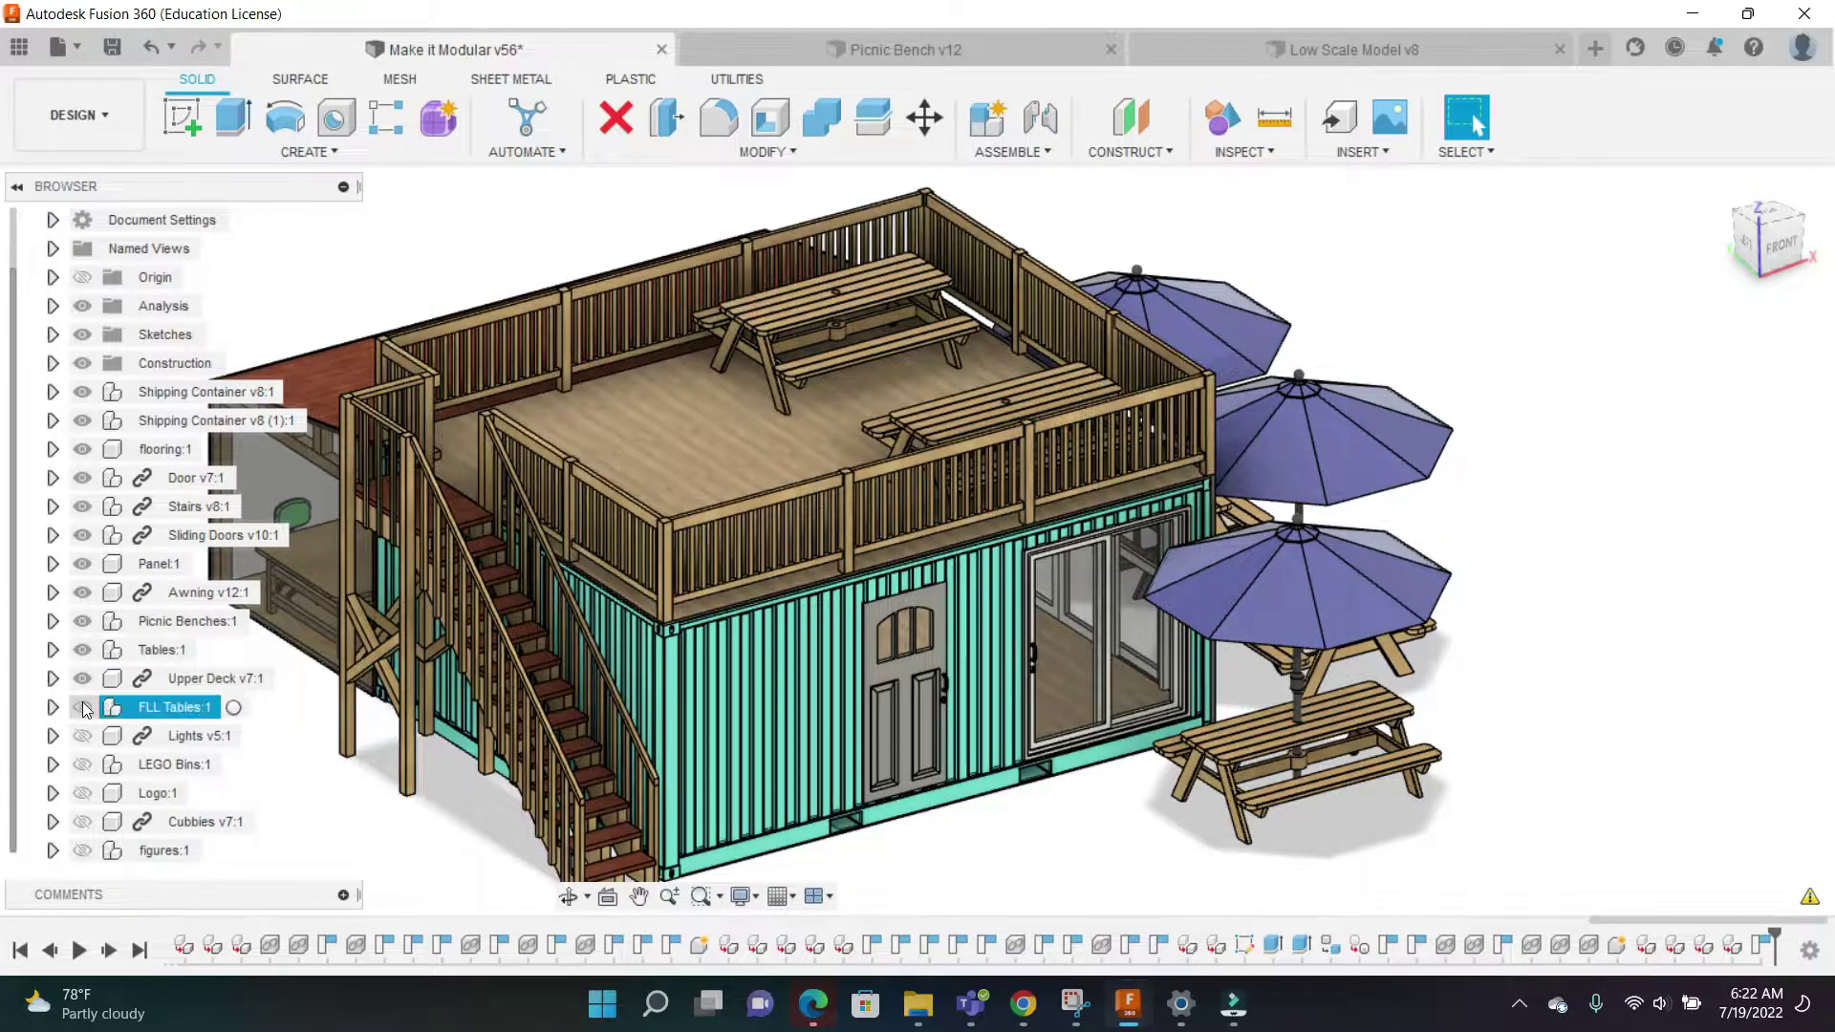
{"action": "left_click", "coordinate": [82, 707]}
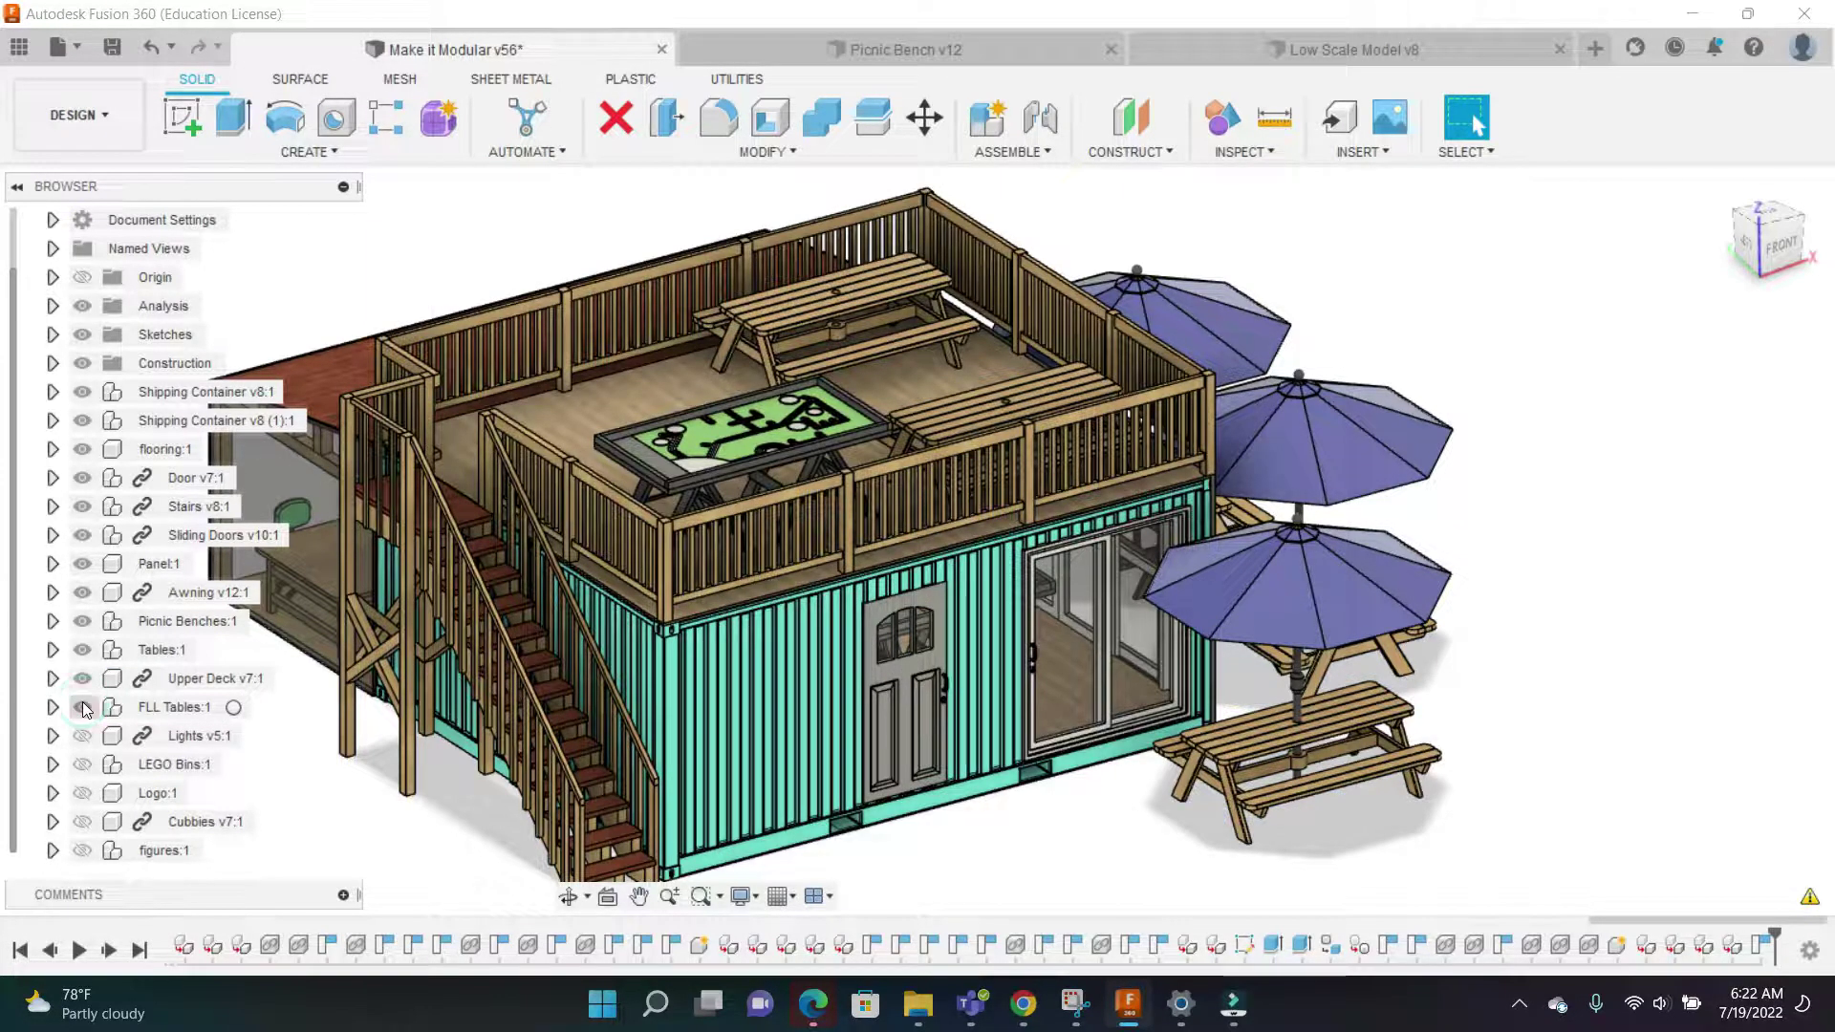
{"action": "scroll", "coordinate": [669, 421], "scroll_direction": "up", "scroll_amount": 3}
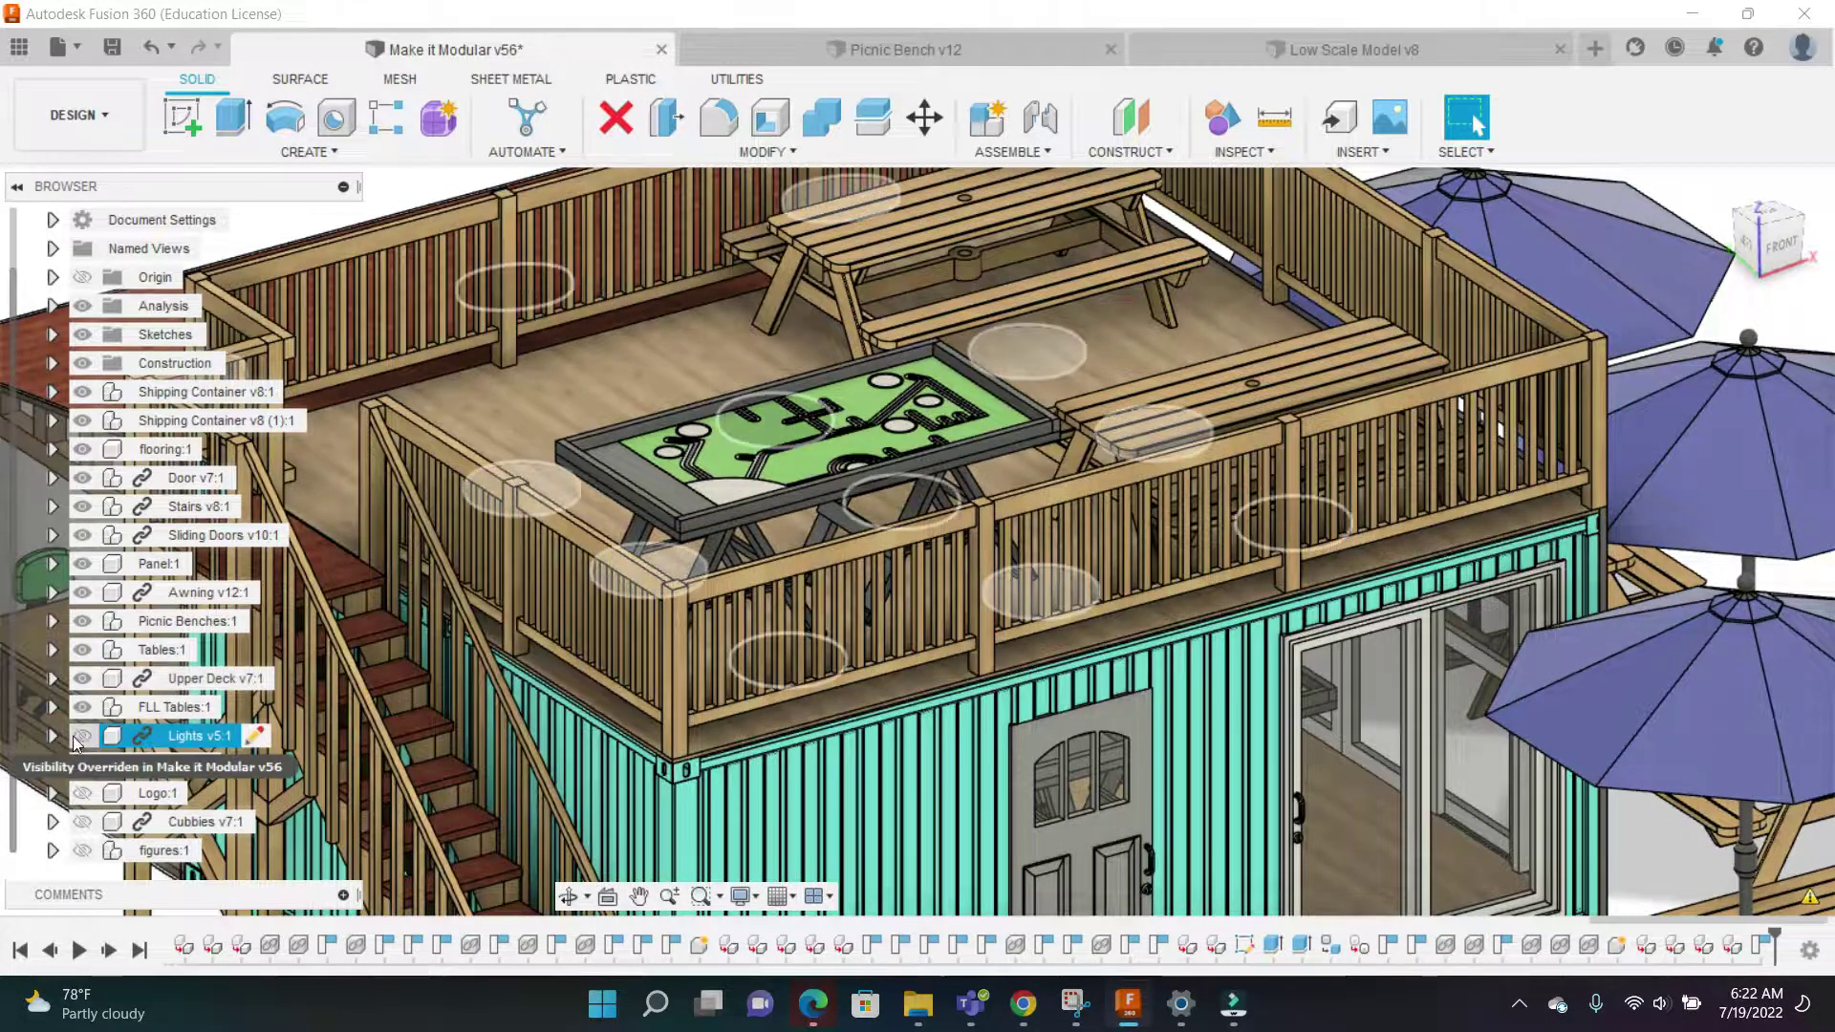
Show the LEGO Bins component and view the colored bin racks along the upper deck's back railing, up close and from the front
{"action": "left_click", "coordinate": [82, 765]}
{"action": "scroll", "coordinate": [579, 329], "scroll_direction": "down", "scroll_amount": 2}
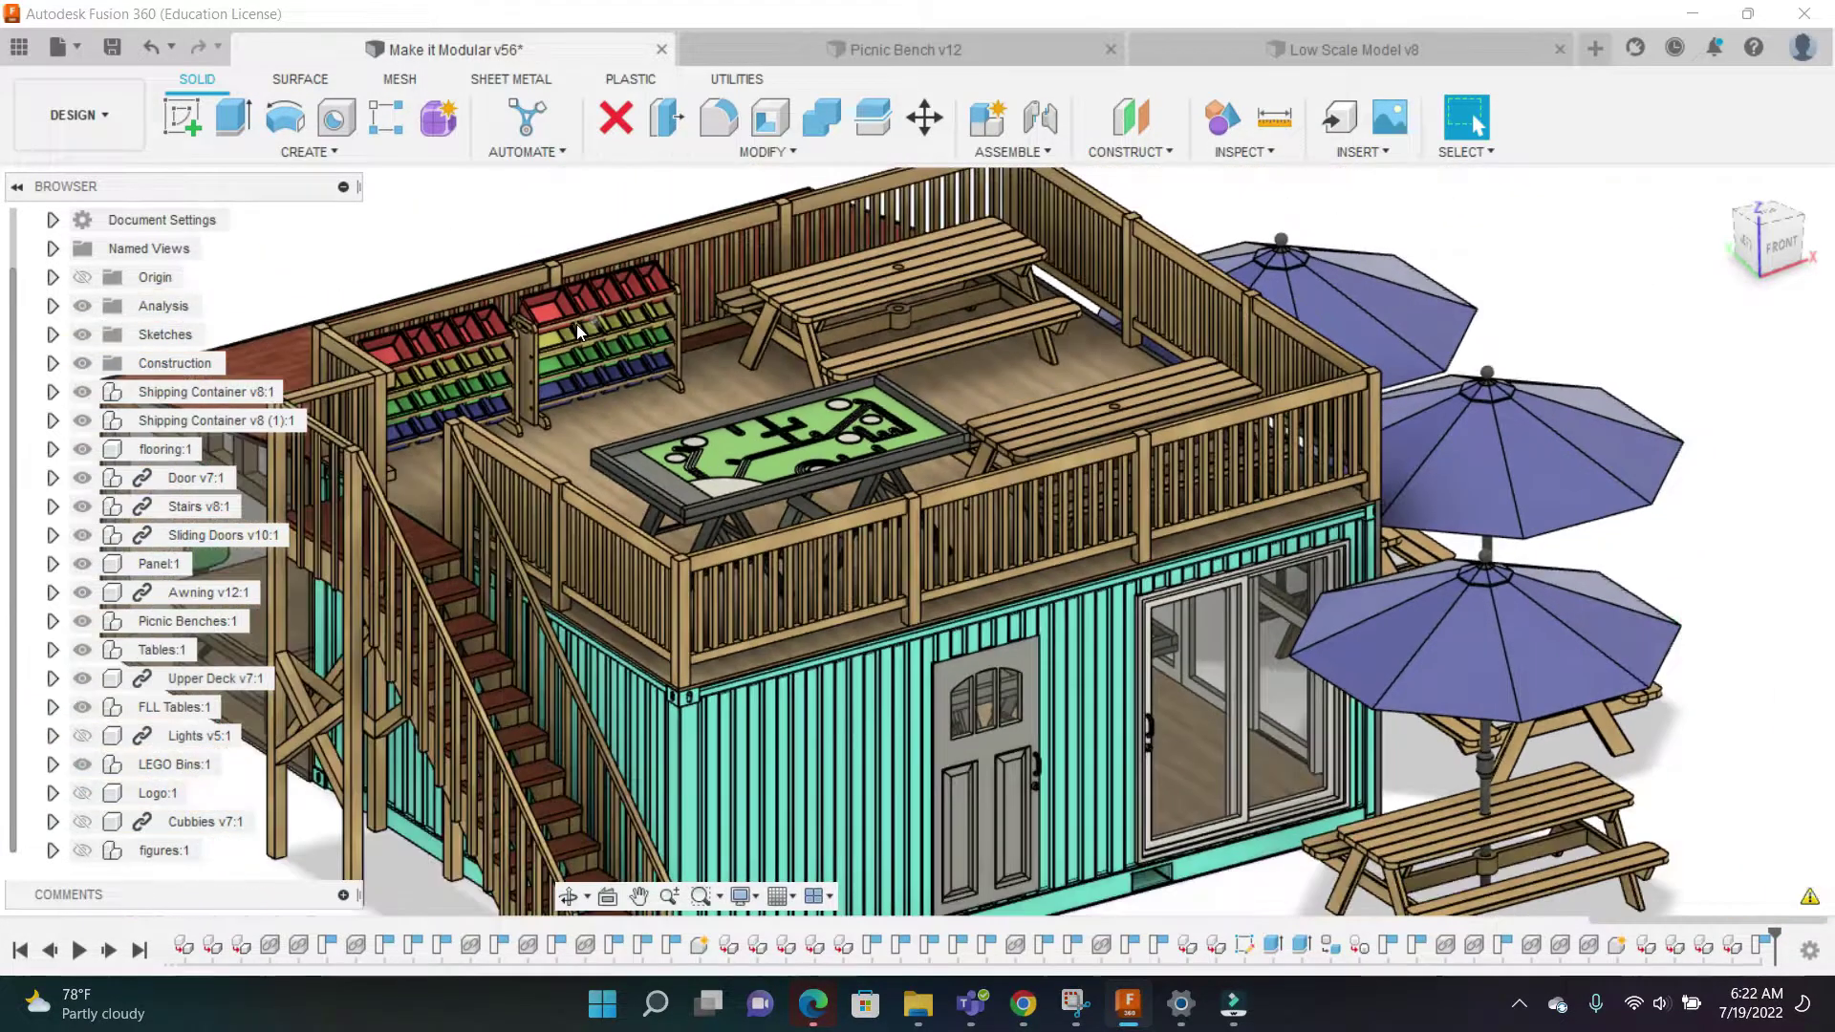
{"action": "scroll", "coordinate": [469, 339], "scroll_direction": "up", "scroll_amount": 5}
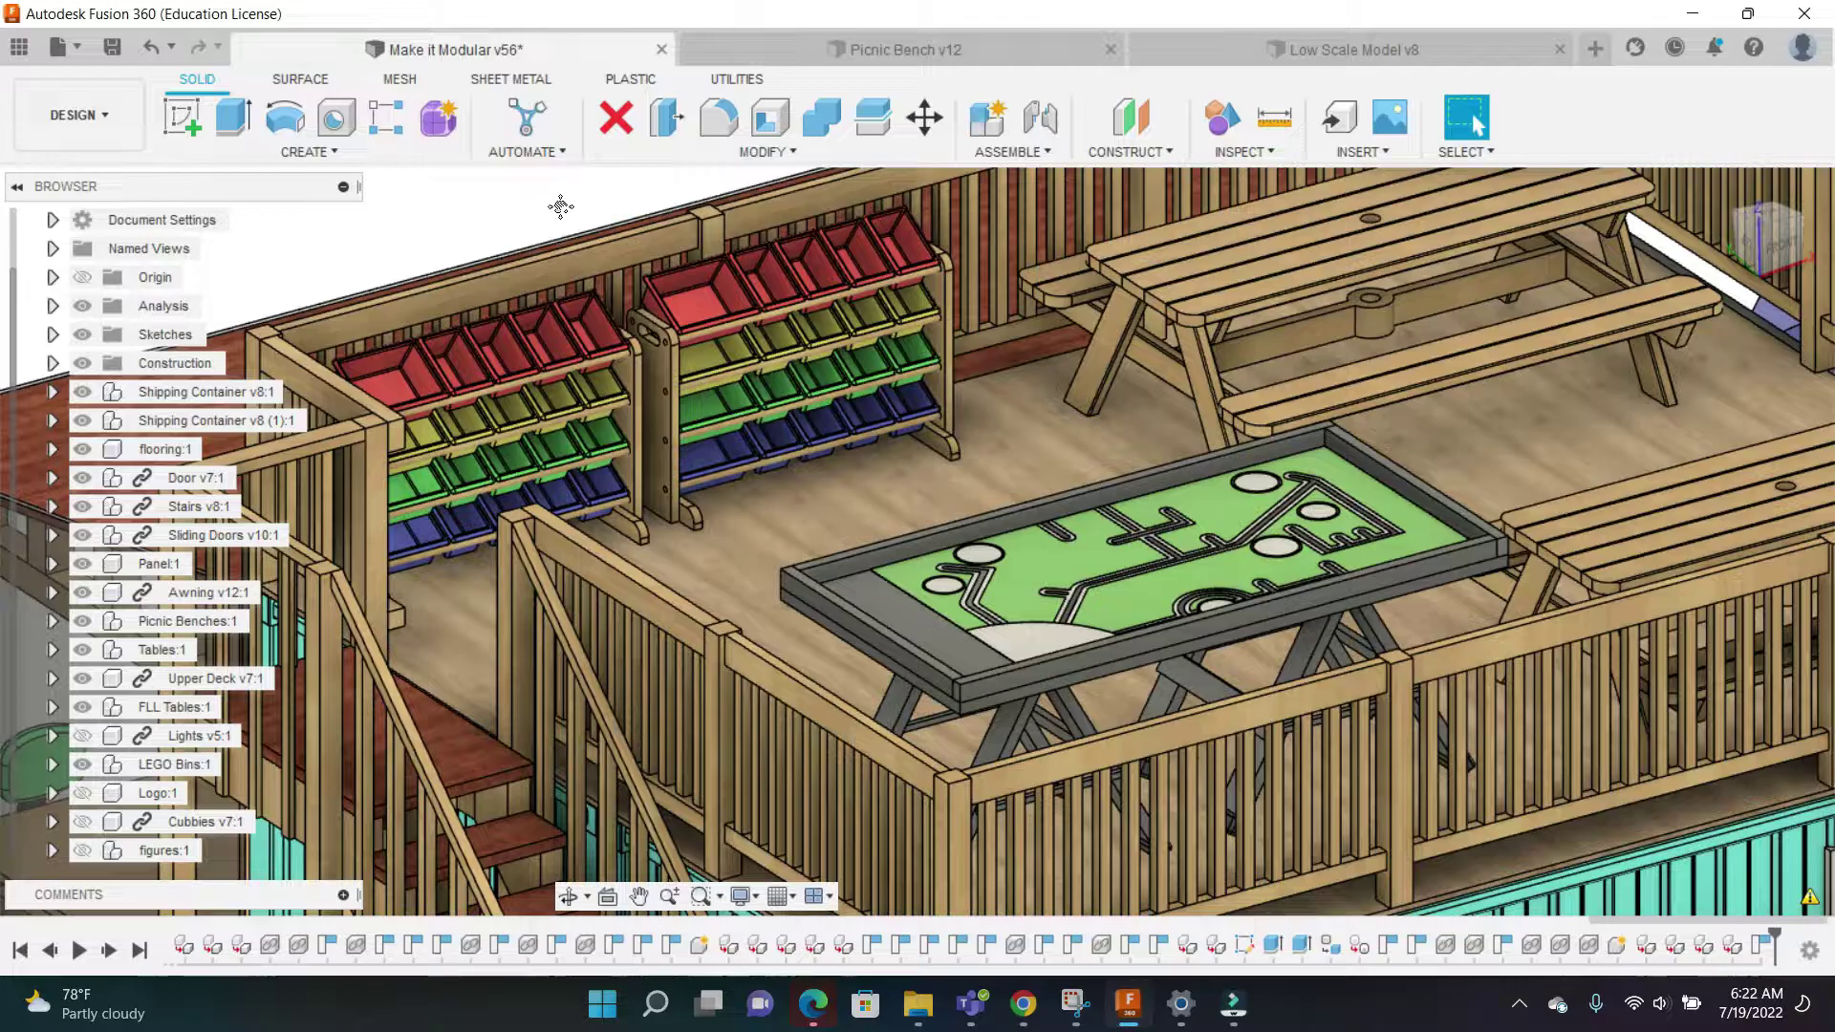
{"action": "middle_click_drag", "start_coordinate": [561, 207], "coordinate": [620, 225]}
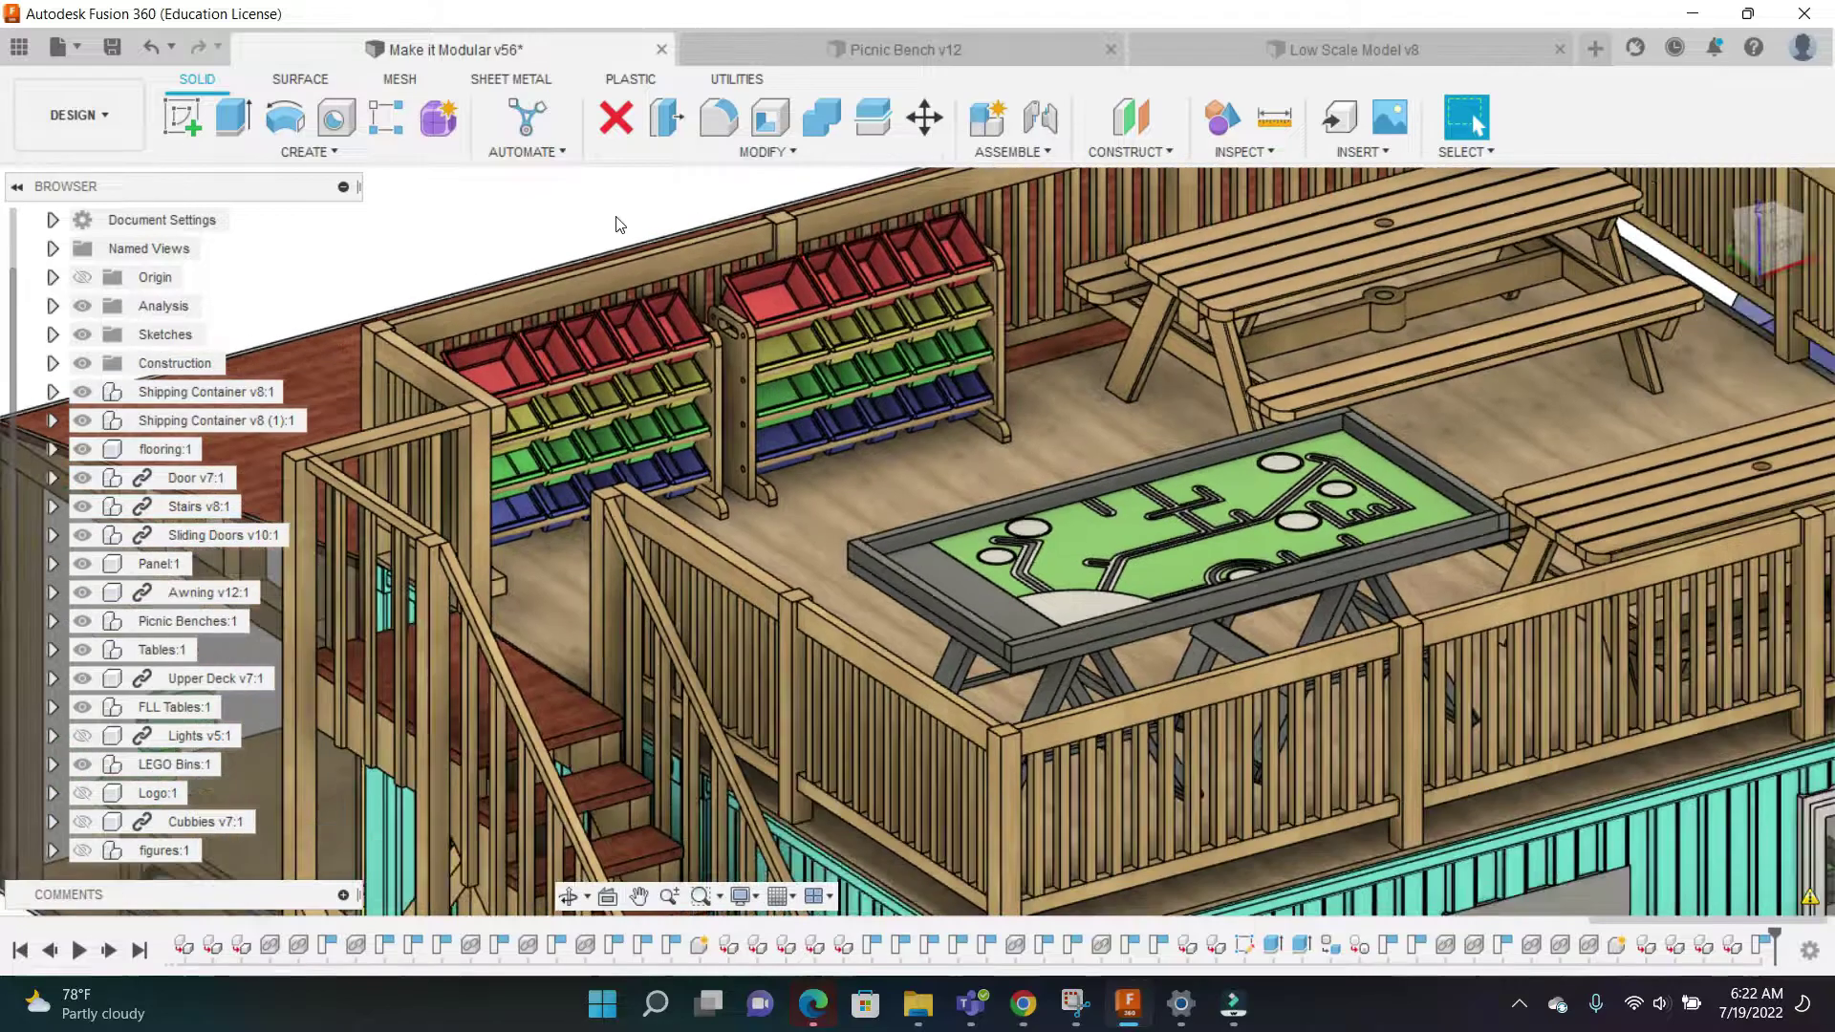
{"action": "scroll", "coordinate": [719, 379], "scroll_direction": "down", "scroll_amount": 5}
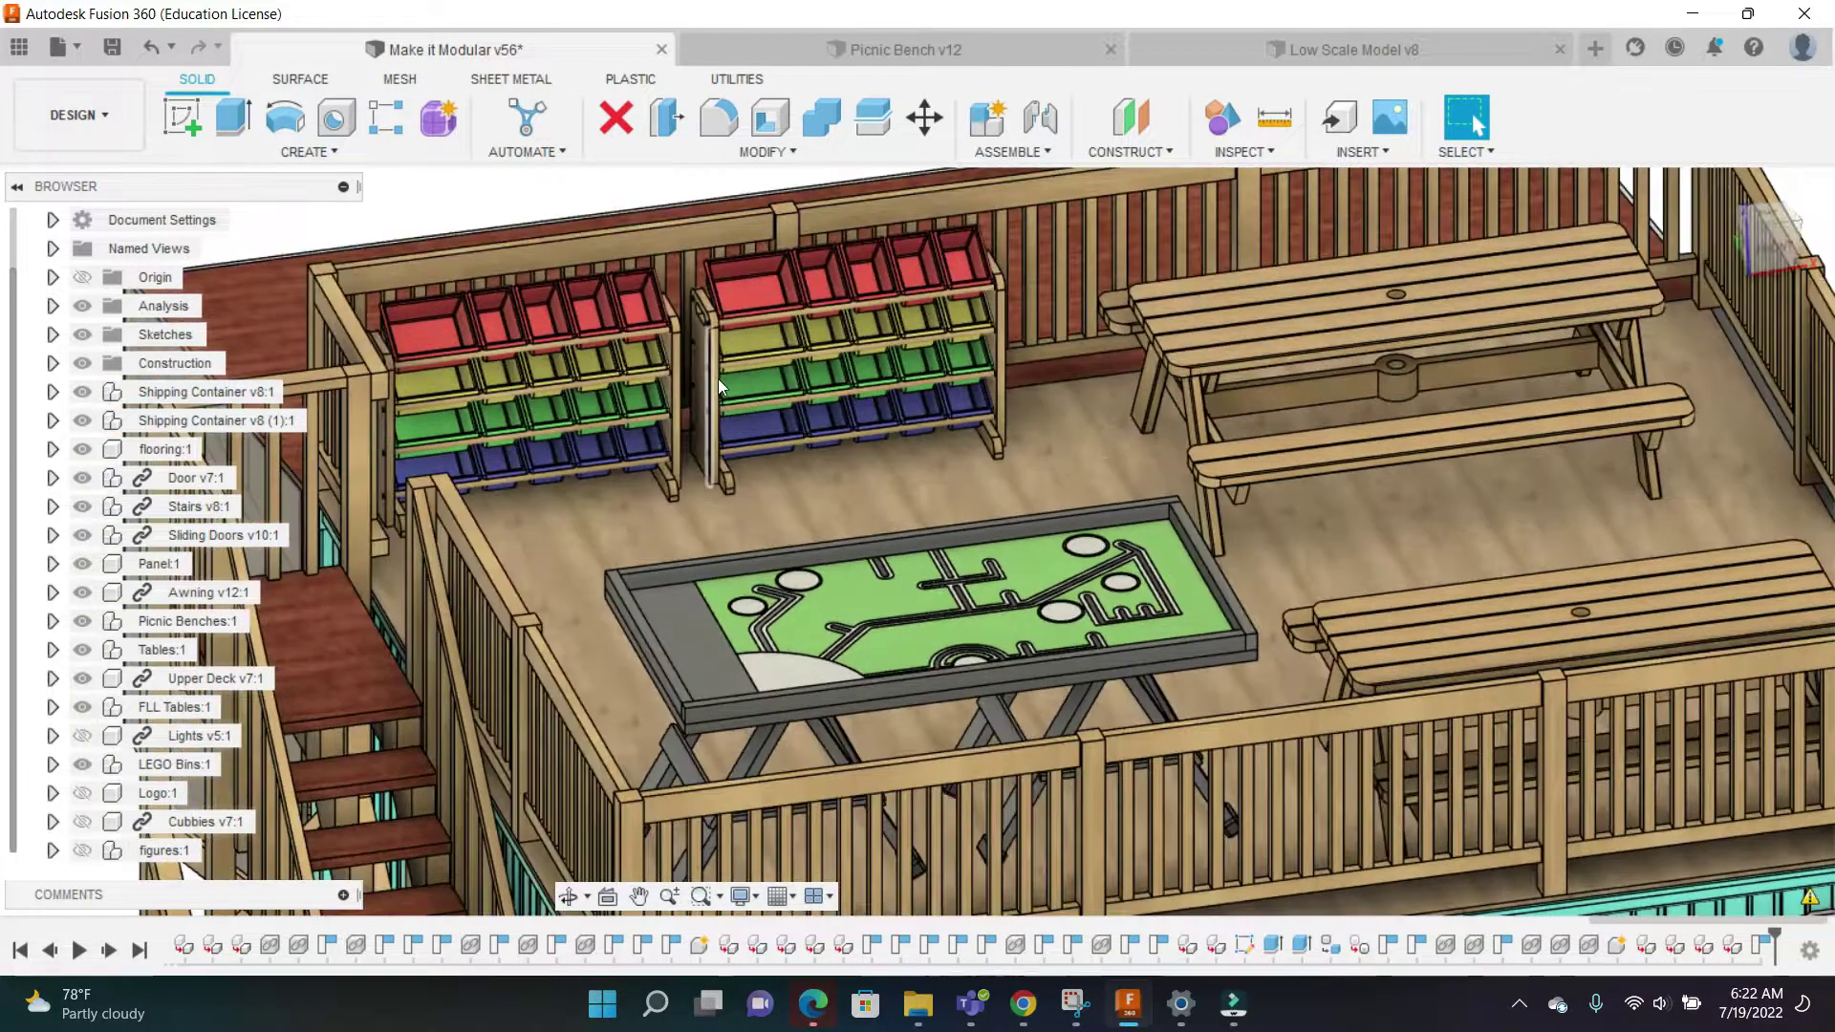
{"action": "scroll", "coordinate": [669, 336], "scroll_direction": "down", "scroll_amount": 2}
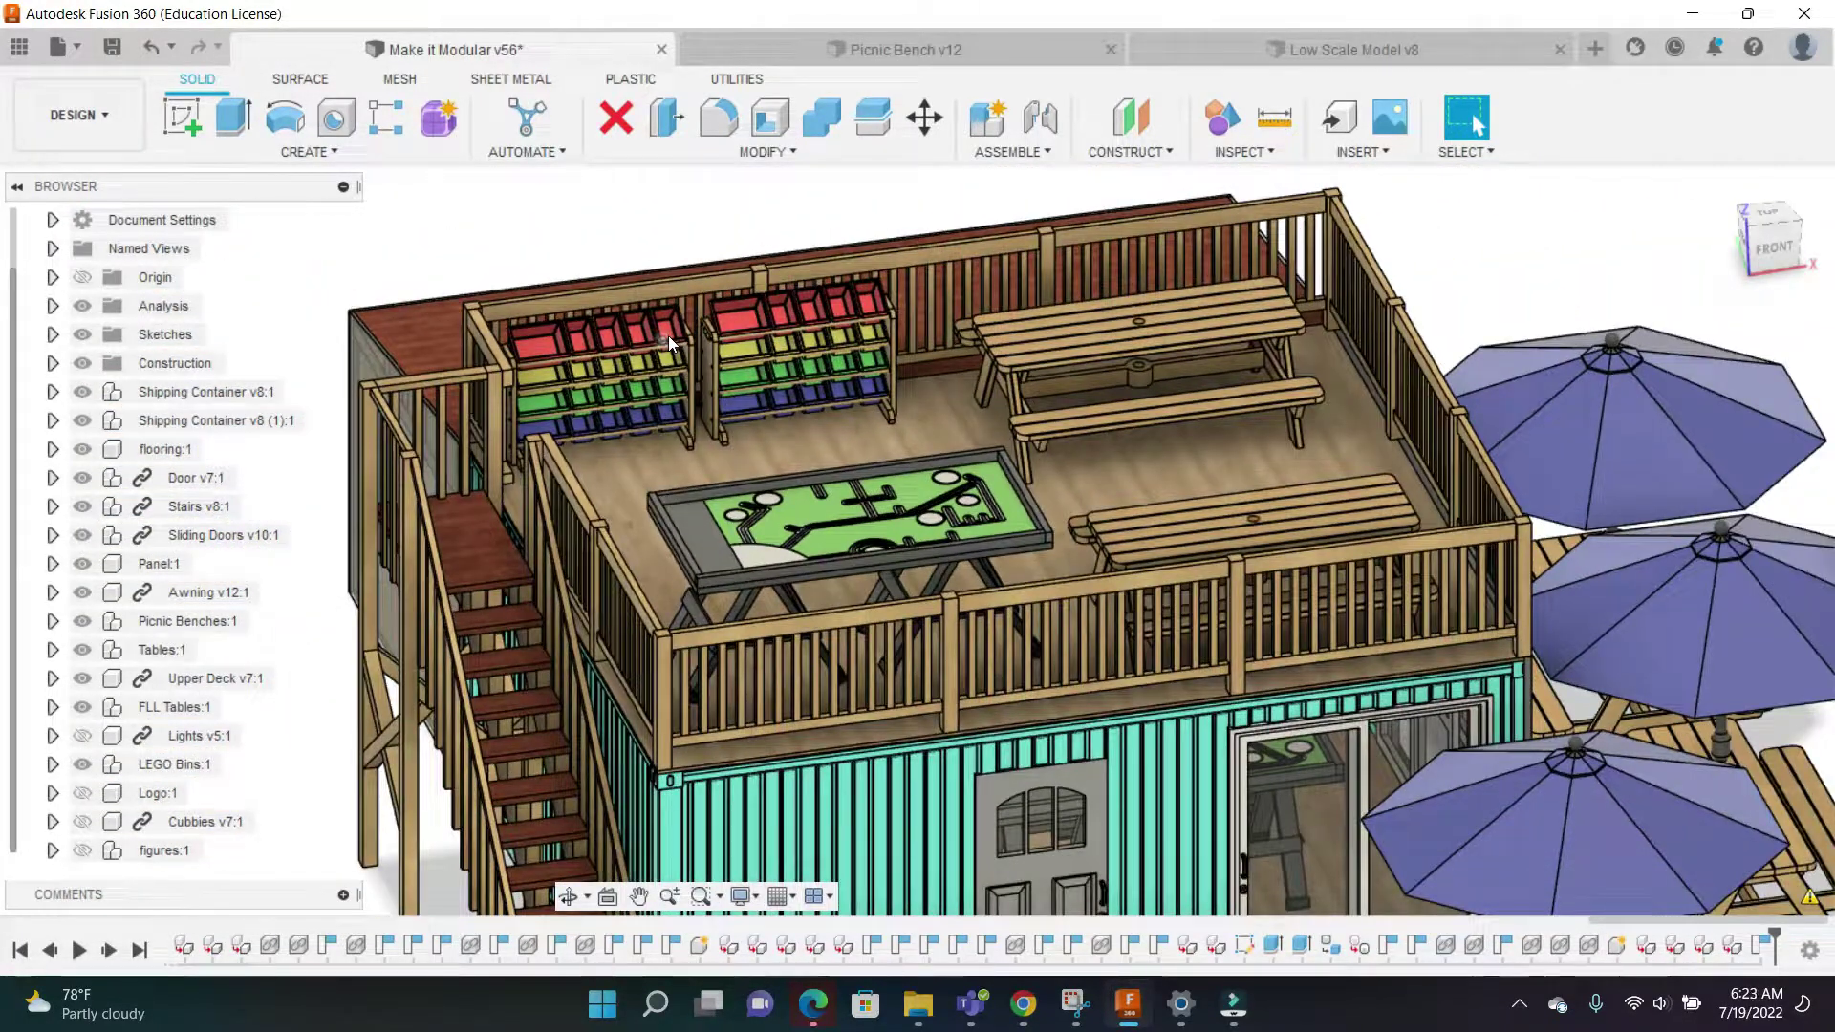
{"action": "scroll", "coordinate": [667, 332], "scroll_direction": "up", "scroll_amount": 6}
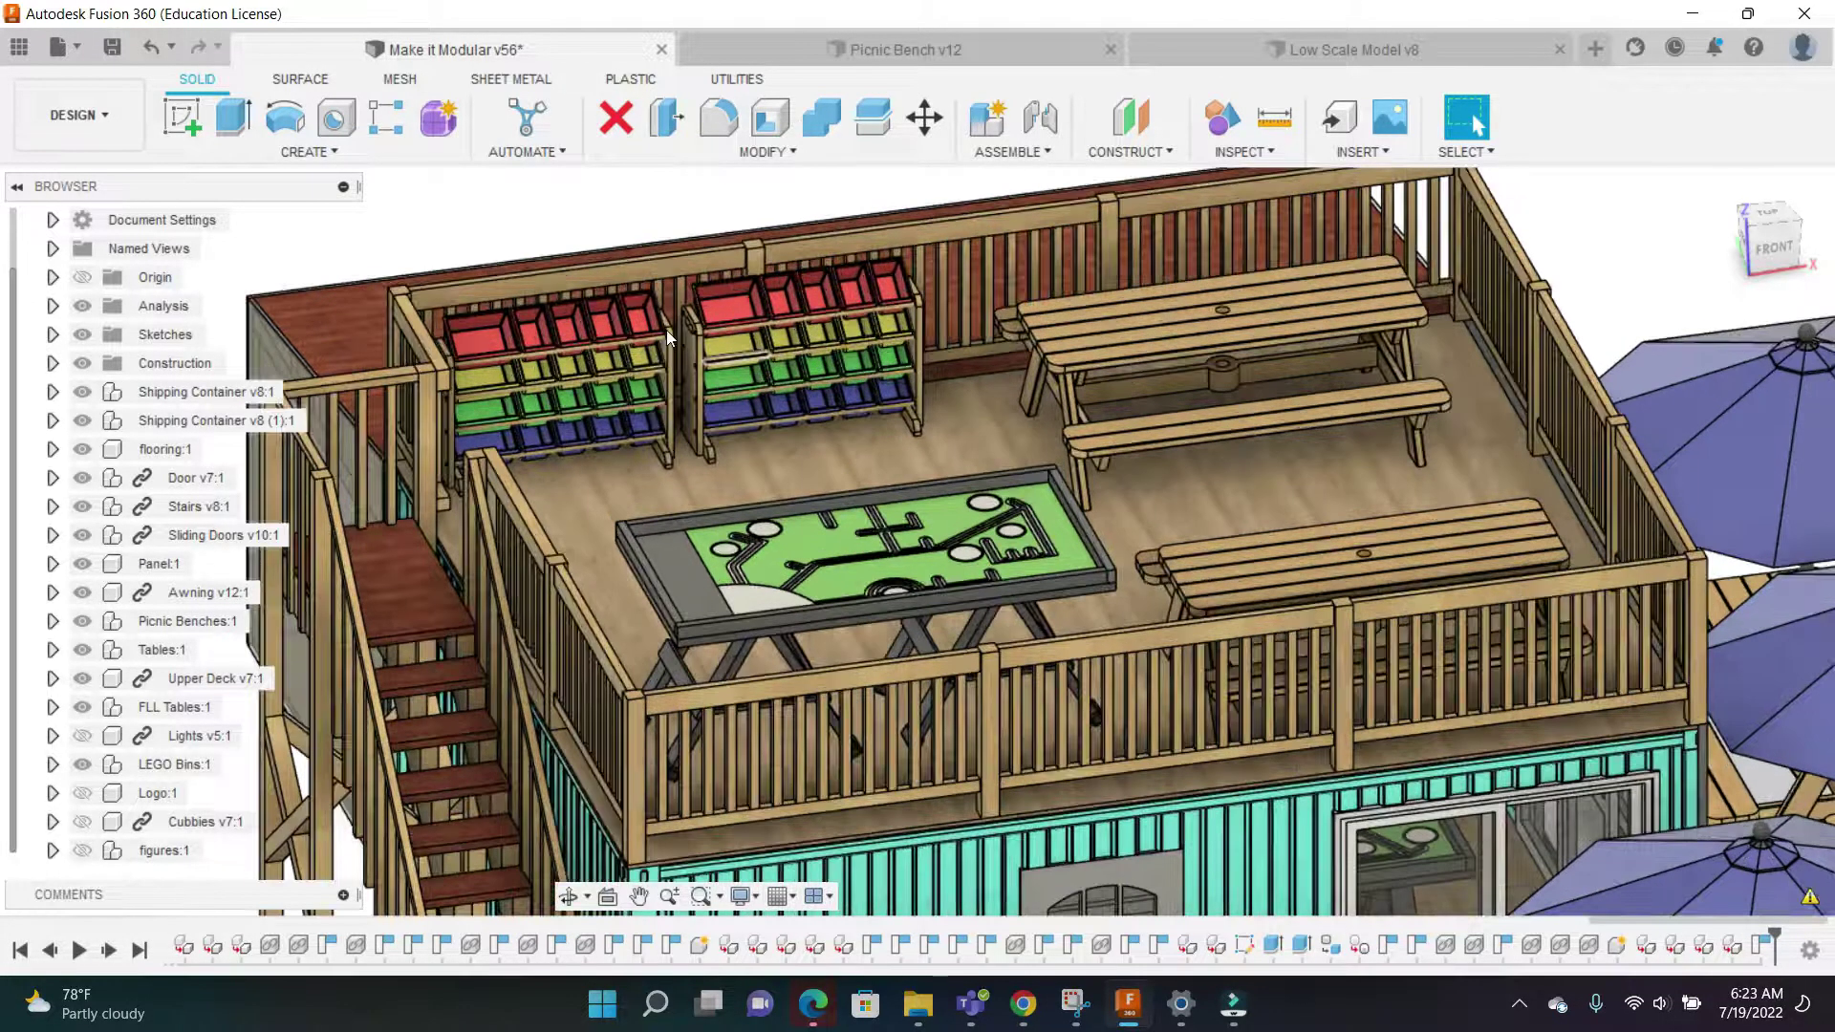
{"action": "scroll", "coordinate": [389, 400], "scroll_direction": "down", "scroll_amount": 2}
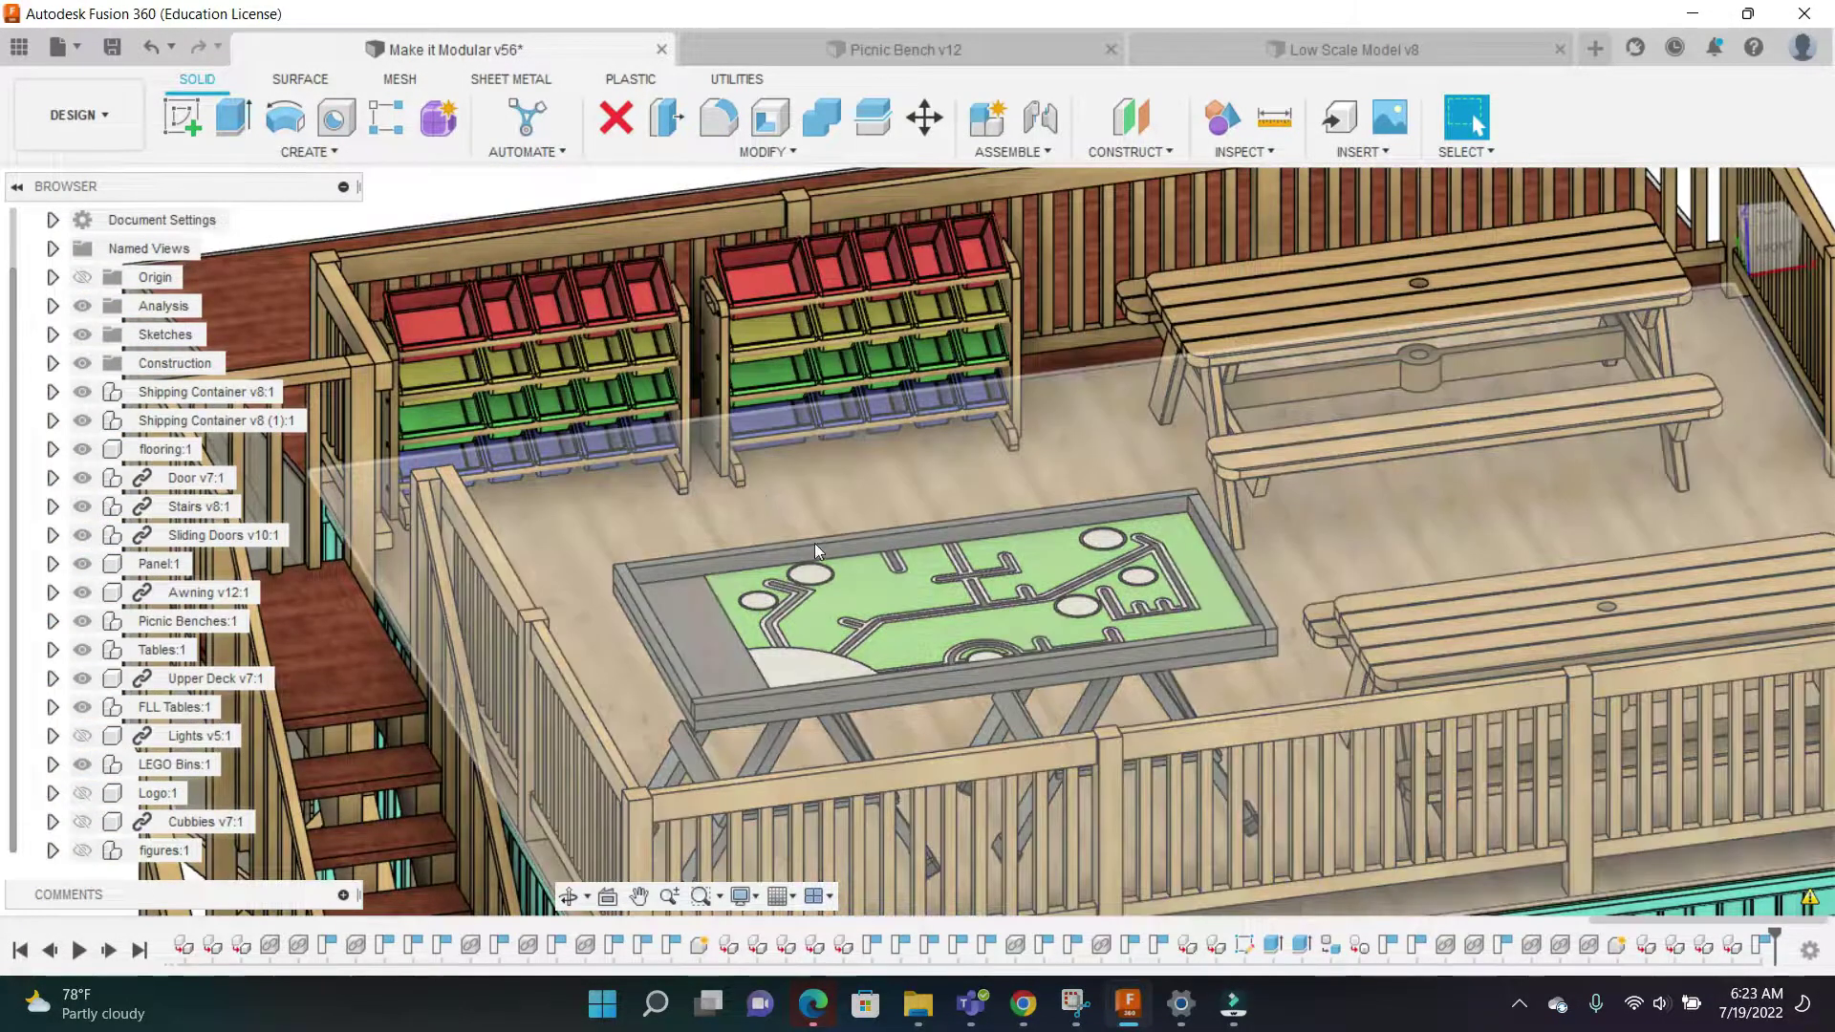
{"action": "scroll", "coordinate": [845, 520], "scroll_direction": "down", "scroll_amount": 2}
{"action": "scroll", "coordinate": [847, 536], "scroll_direction": "up", "scroll_amount": 3}
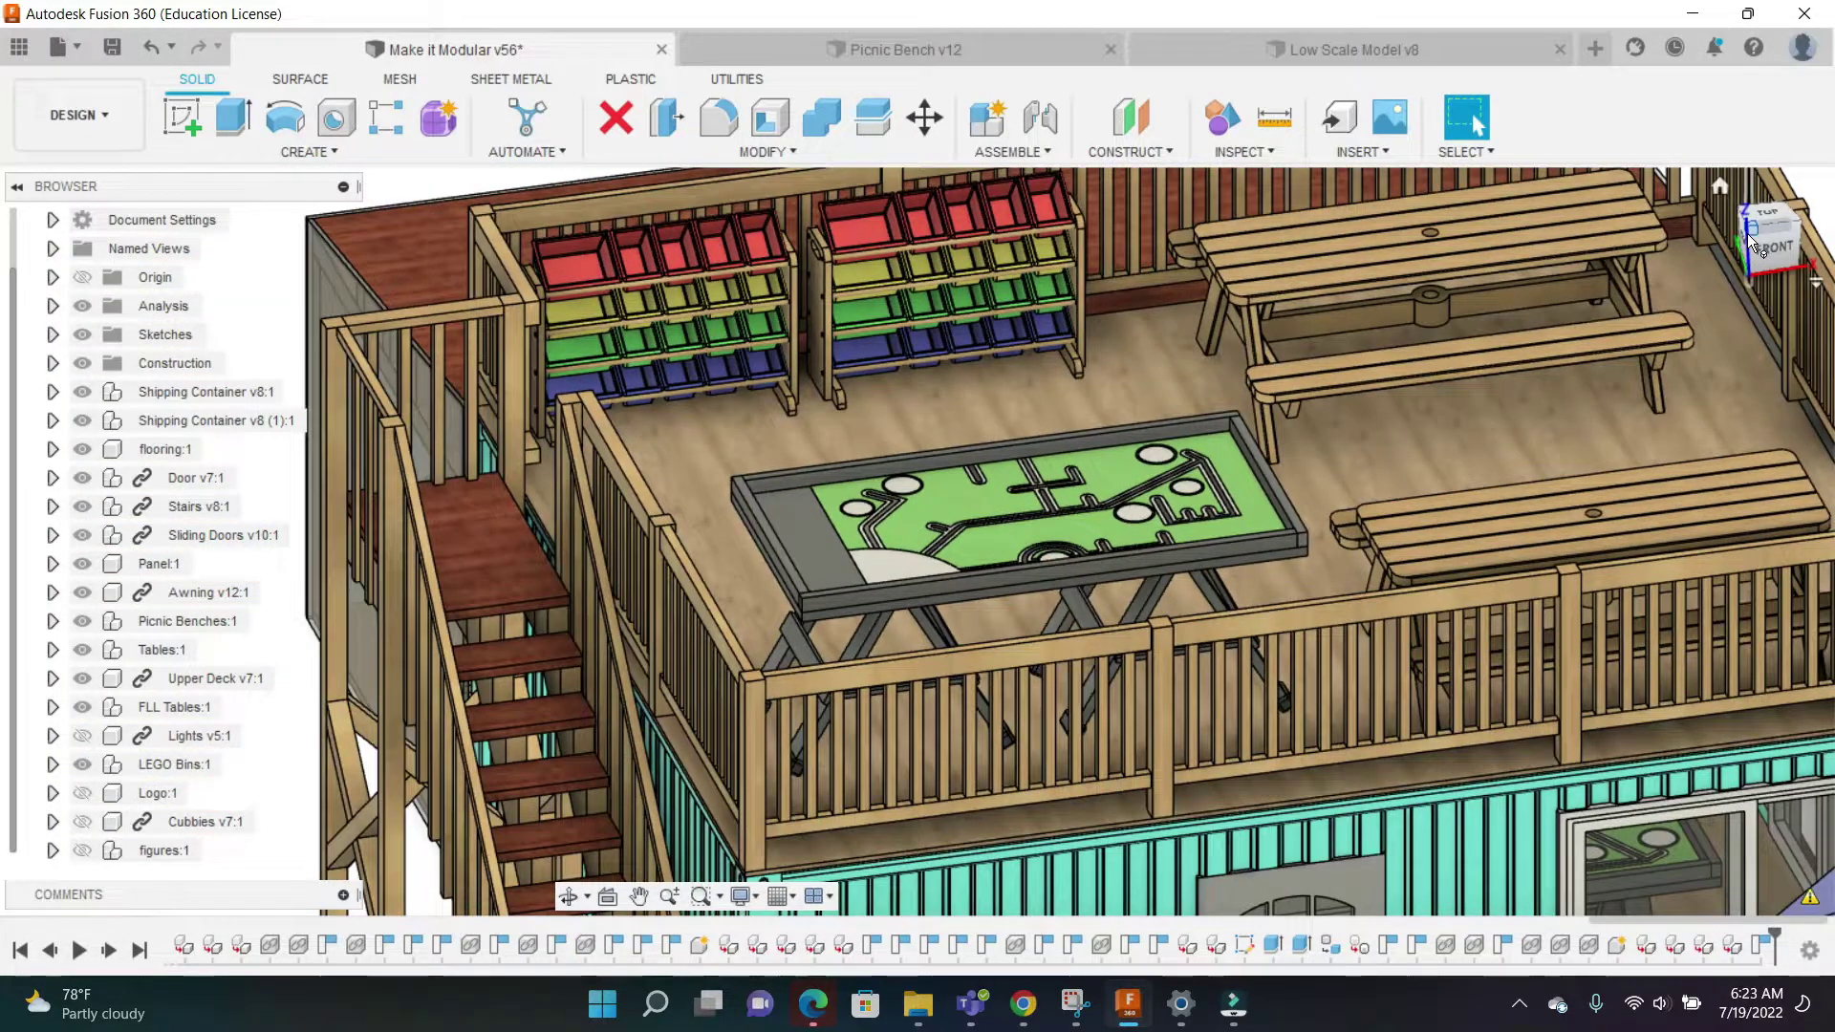
Inspect the FLL table's green playing field and frame on the upper deck from the front-left corner
{"action": "left_click_drag", "start_coordinate": [1755, 243], "coordinate": [778, 457]}
{"action": "scroll", "coordinate": [789, 502], "scroll_direction": "up", "scroll_amount": 5}
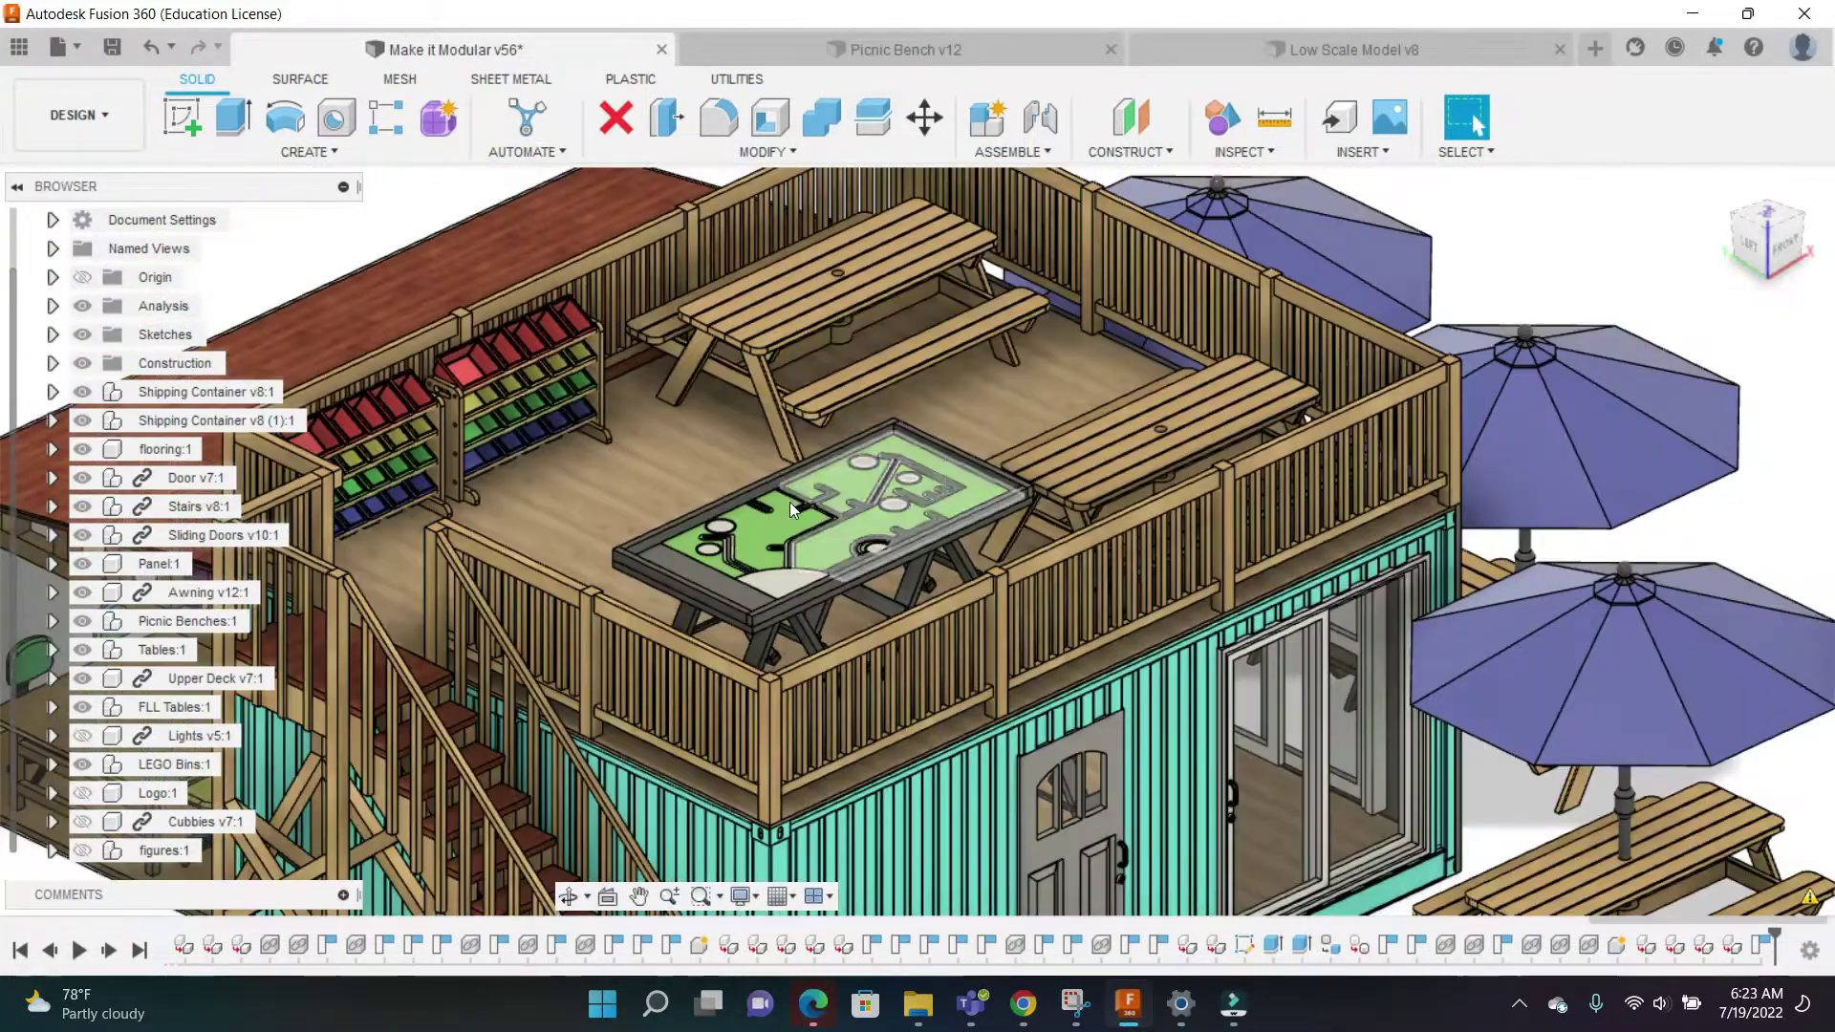
{"action": "scroll", "coordinate": [817, 548], "scroll_direction": "down", "scroll_amount": 2}
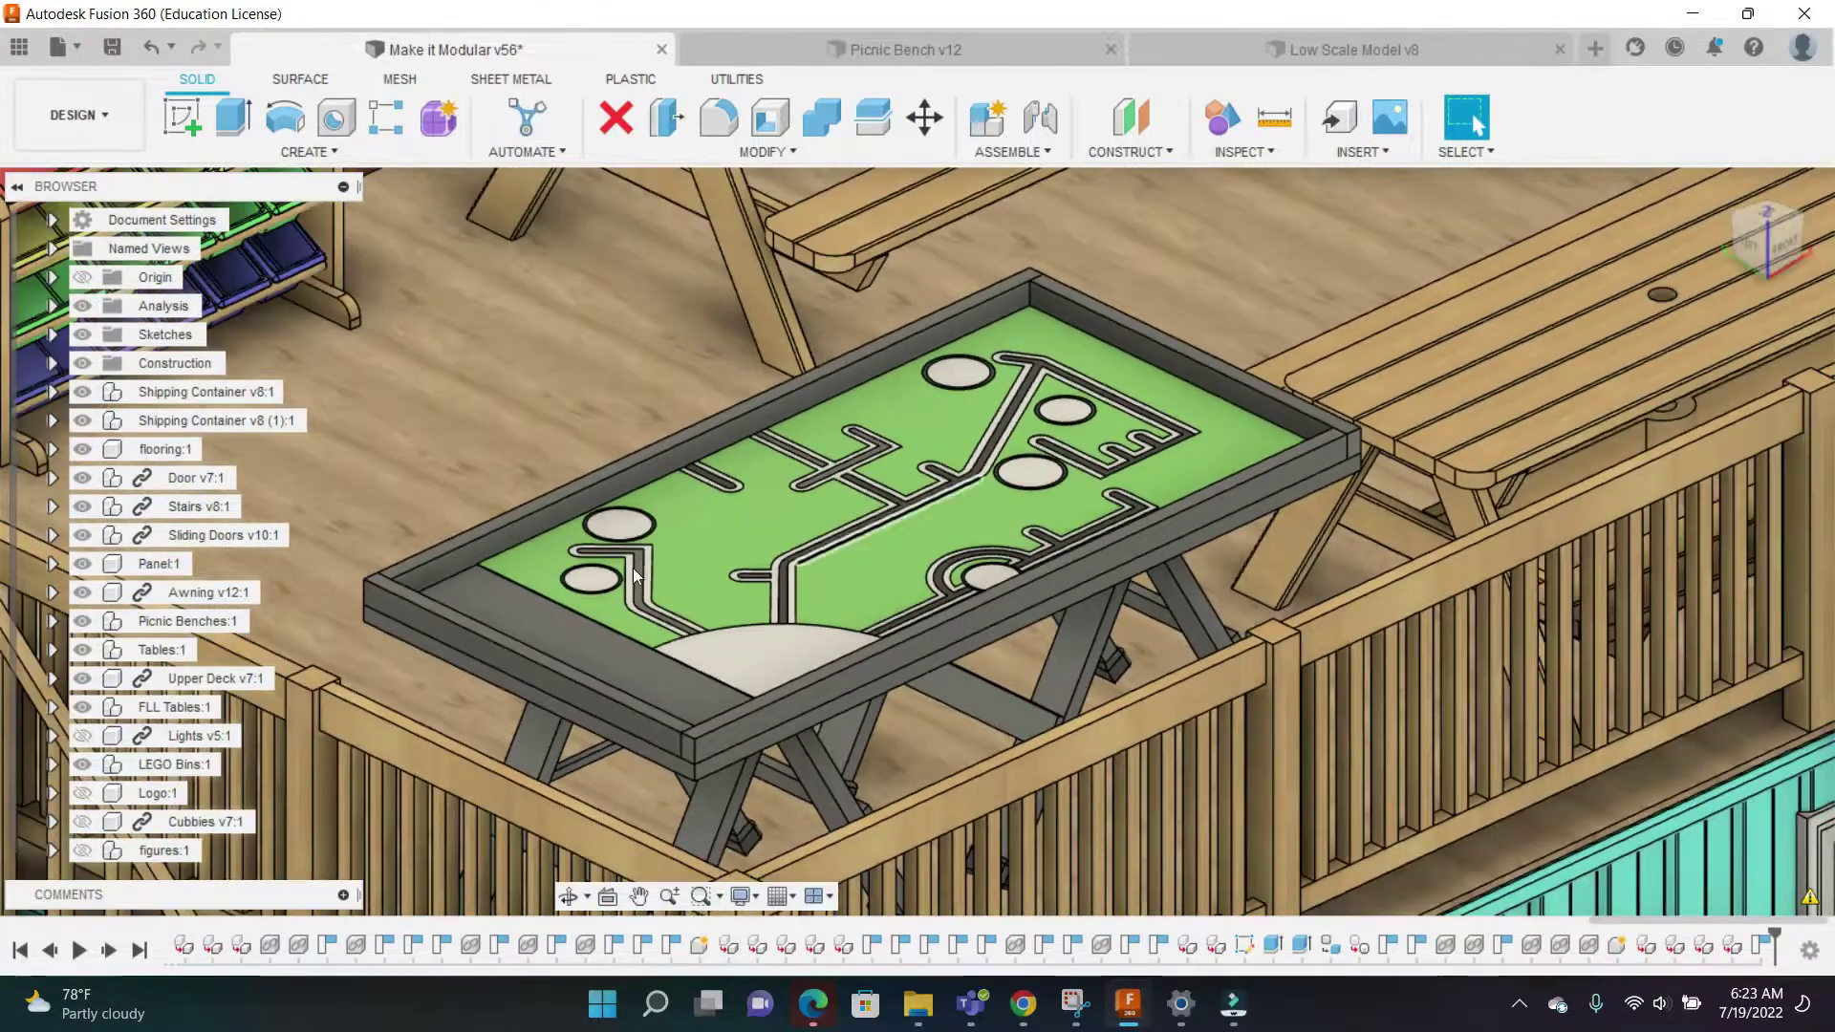
{"action": "scroll", "coordinate": [707, 544], "scroll_direction": "down", "scroll_amount": 1}
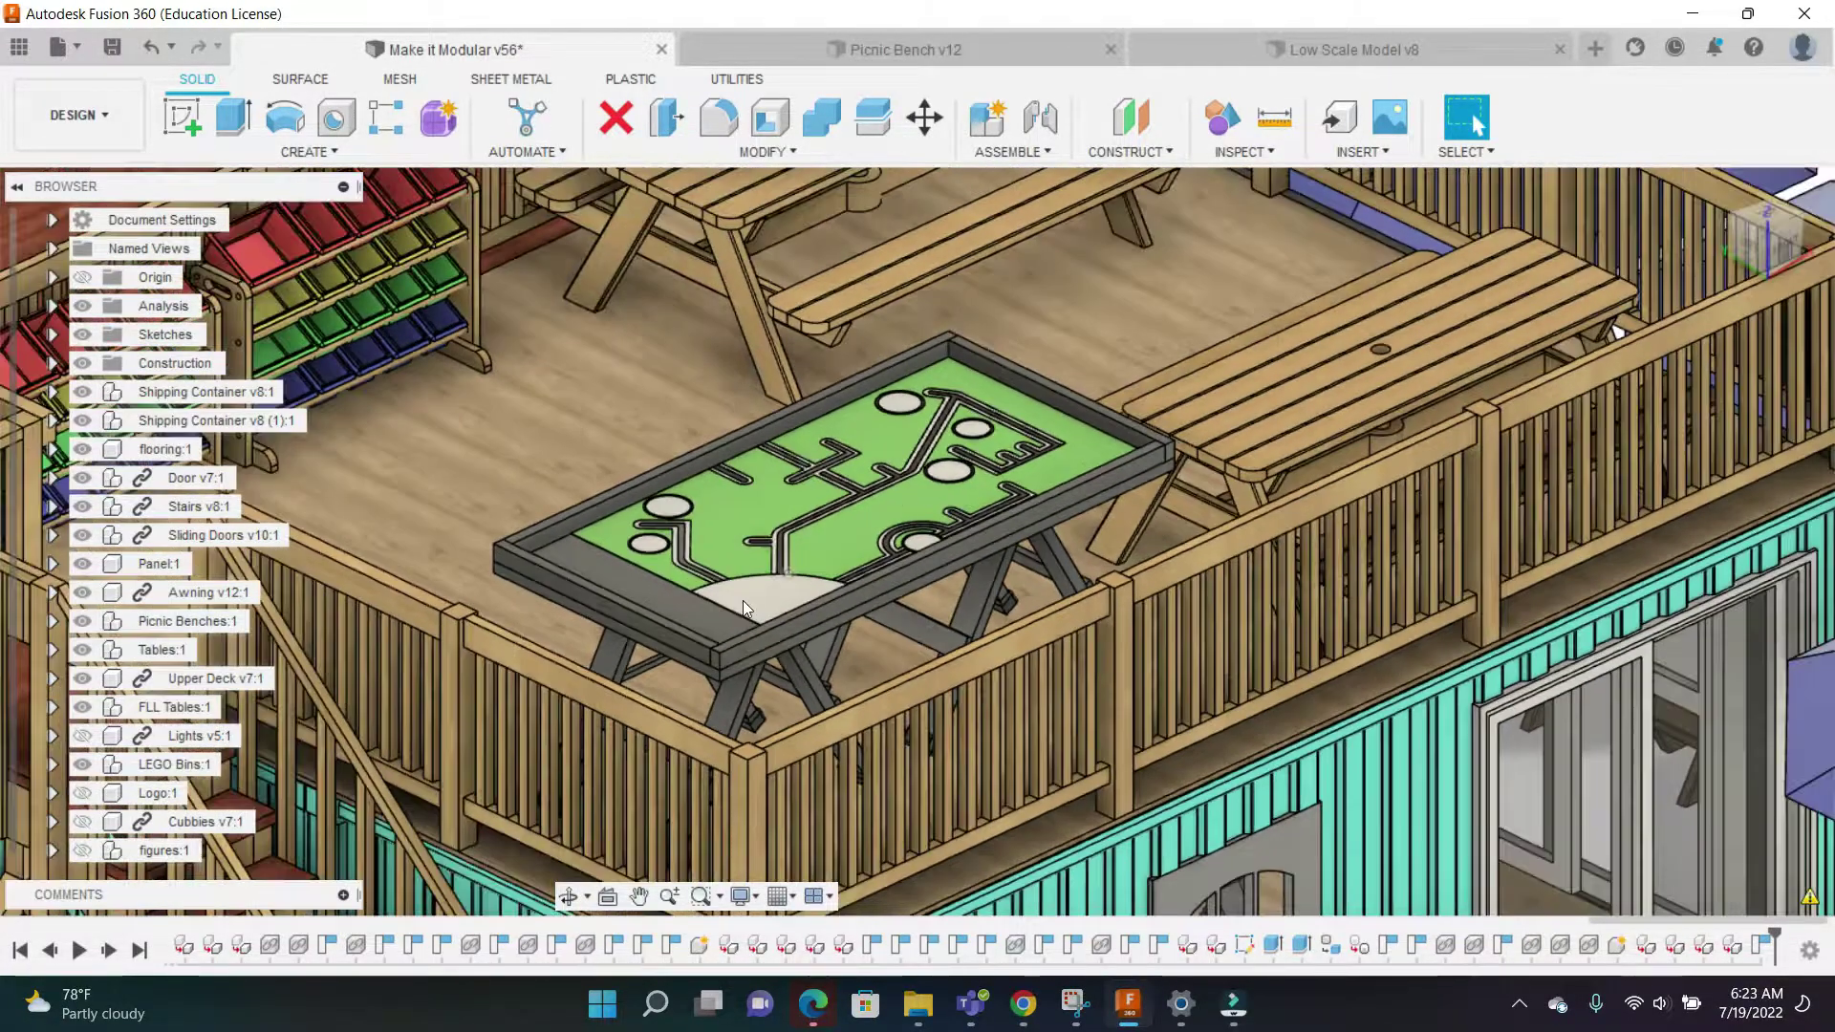
{"action": "scroll", "coordinate": [814, 541], "scroll_direction": "up", "scroll_amount": 3}
{"action": "scroll", "coordinate": [725, 529], "scroll_direction": "down", "scroll_amount": 4}
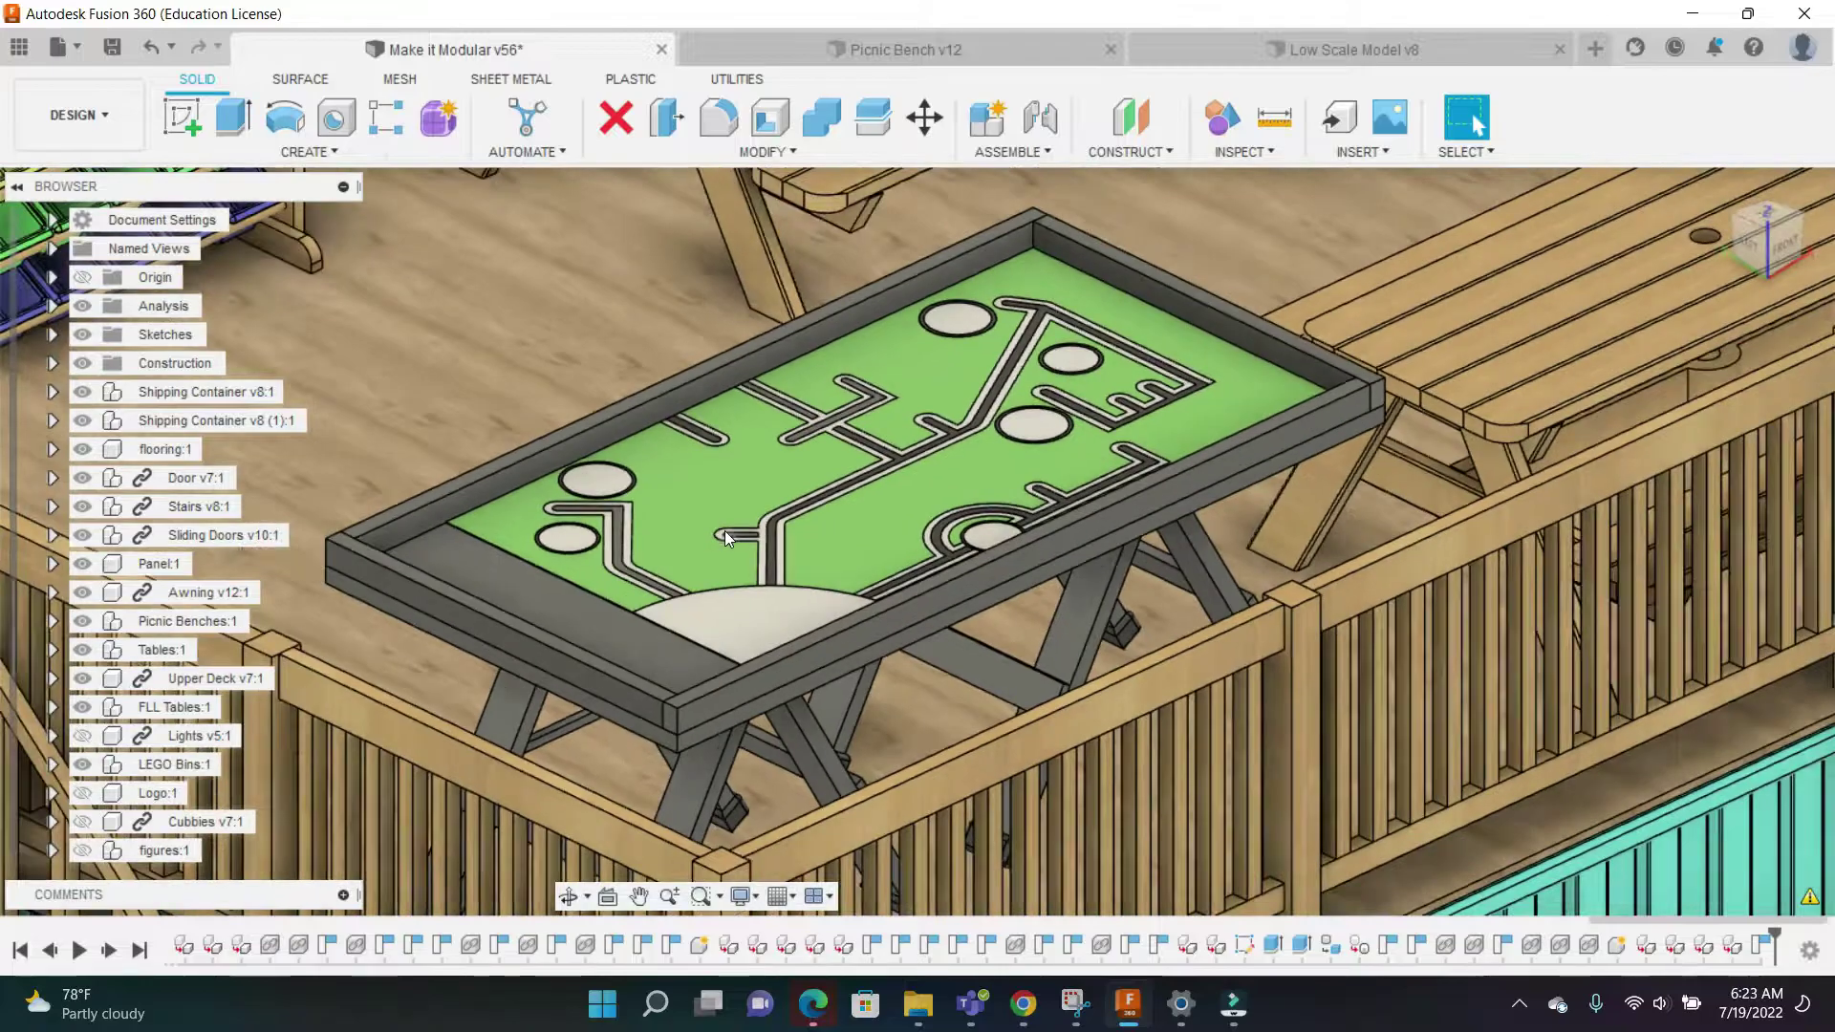
{"action": "scroll", "coordinate": [834, 491], "scroll_direction": "down", "scroll_amount": 3}
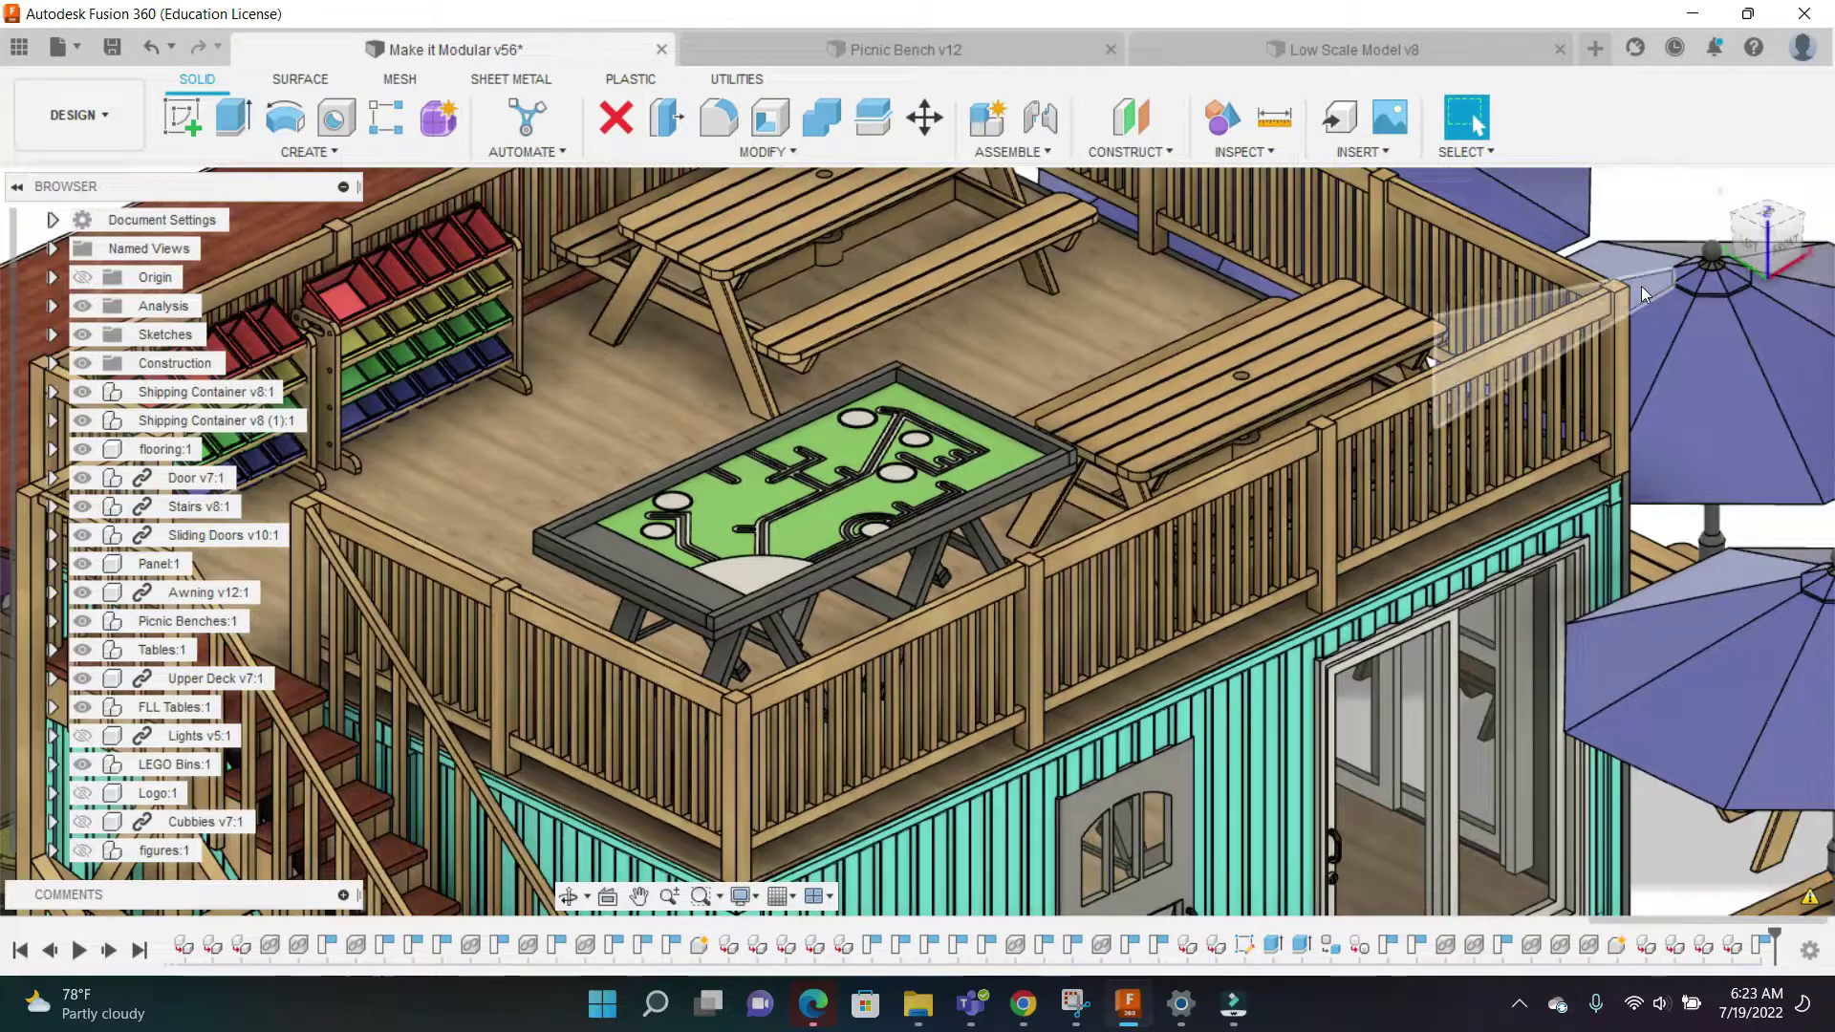
Inspect the FLL table on the upper deck from the left side of the building, up close and in context
{"action": "left_click_drag", "start_coordinate": [1808, 252], "coordinate": [1827, 271]}
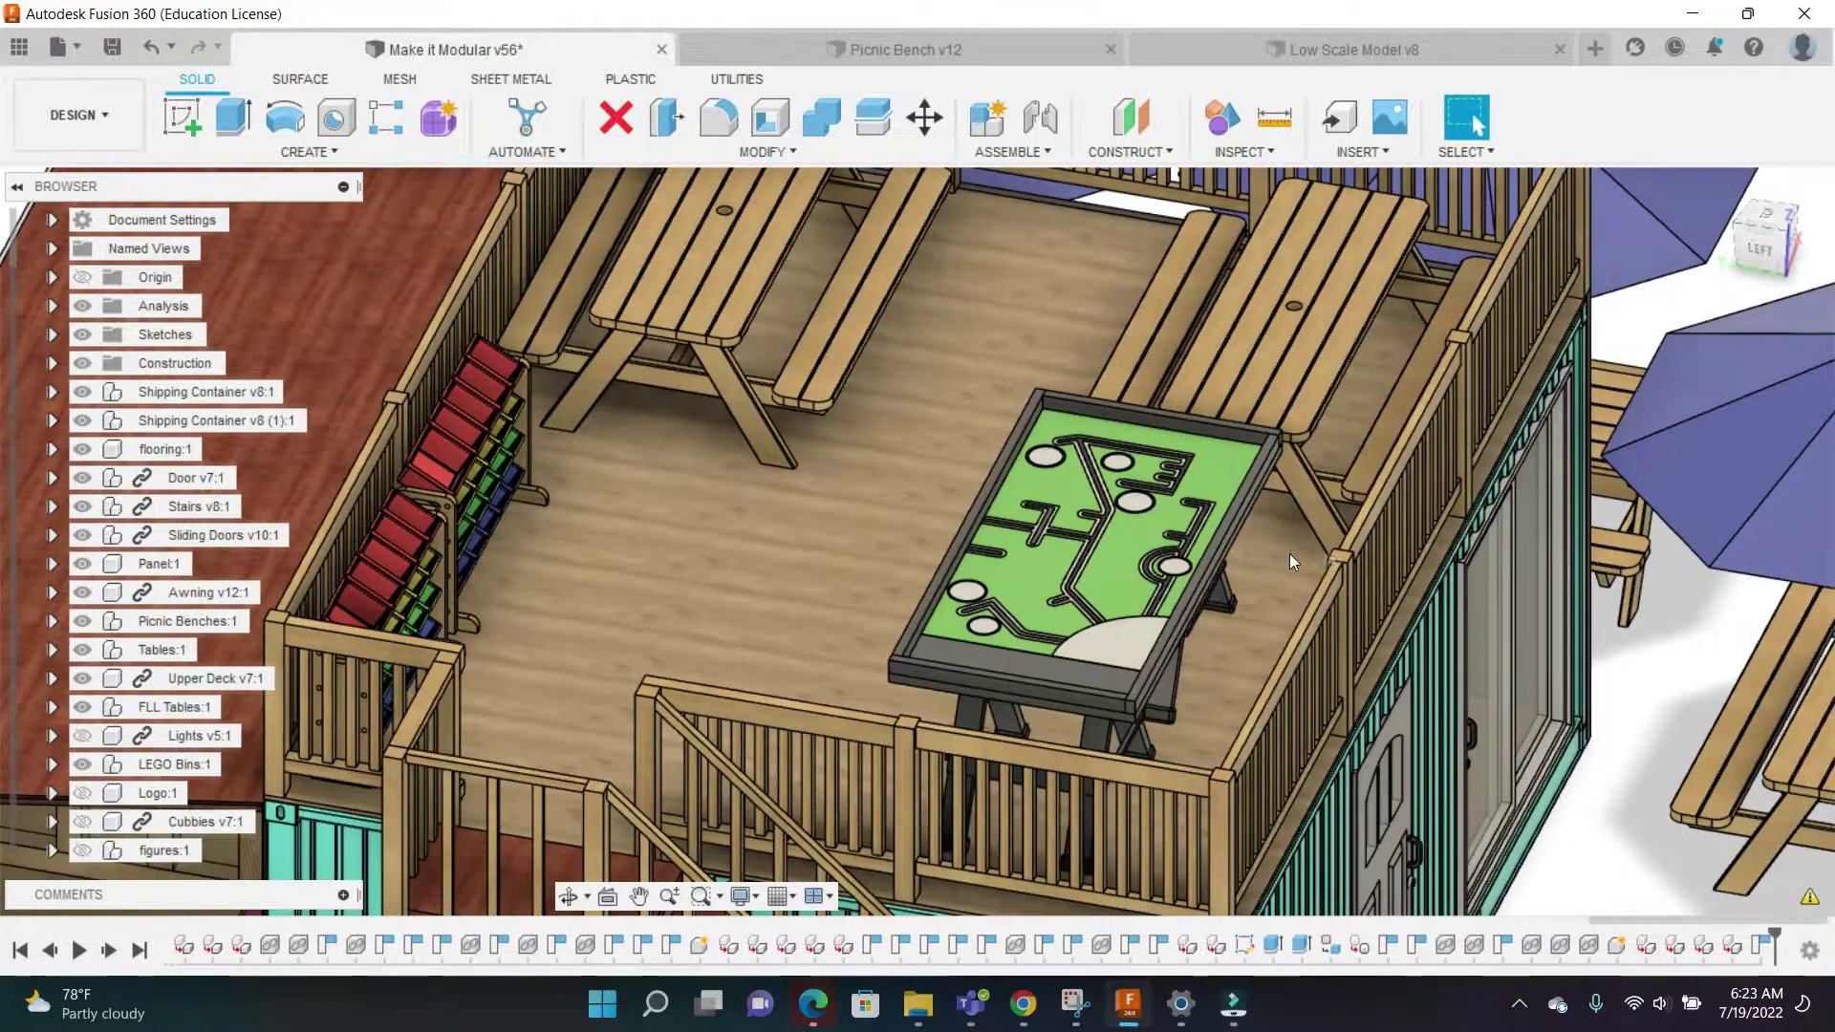
{"action": "scroll", "coordinate": [1289, 554], "scroll_direction": "up", "scroll_amount": 3}
{"action": "scroll", "coordinate": [921, 501], "scroll_direction": "down", "scroll_amount": 1}
{"action": "scroll", "coordinate": [923, 501], "scroll_direction": "down", "scroll_amount": 1}
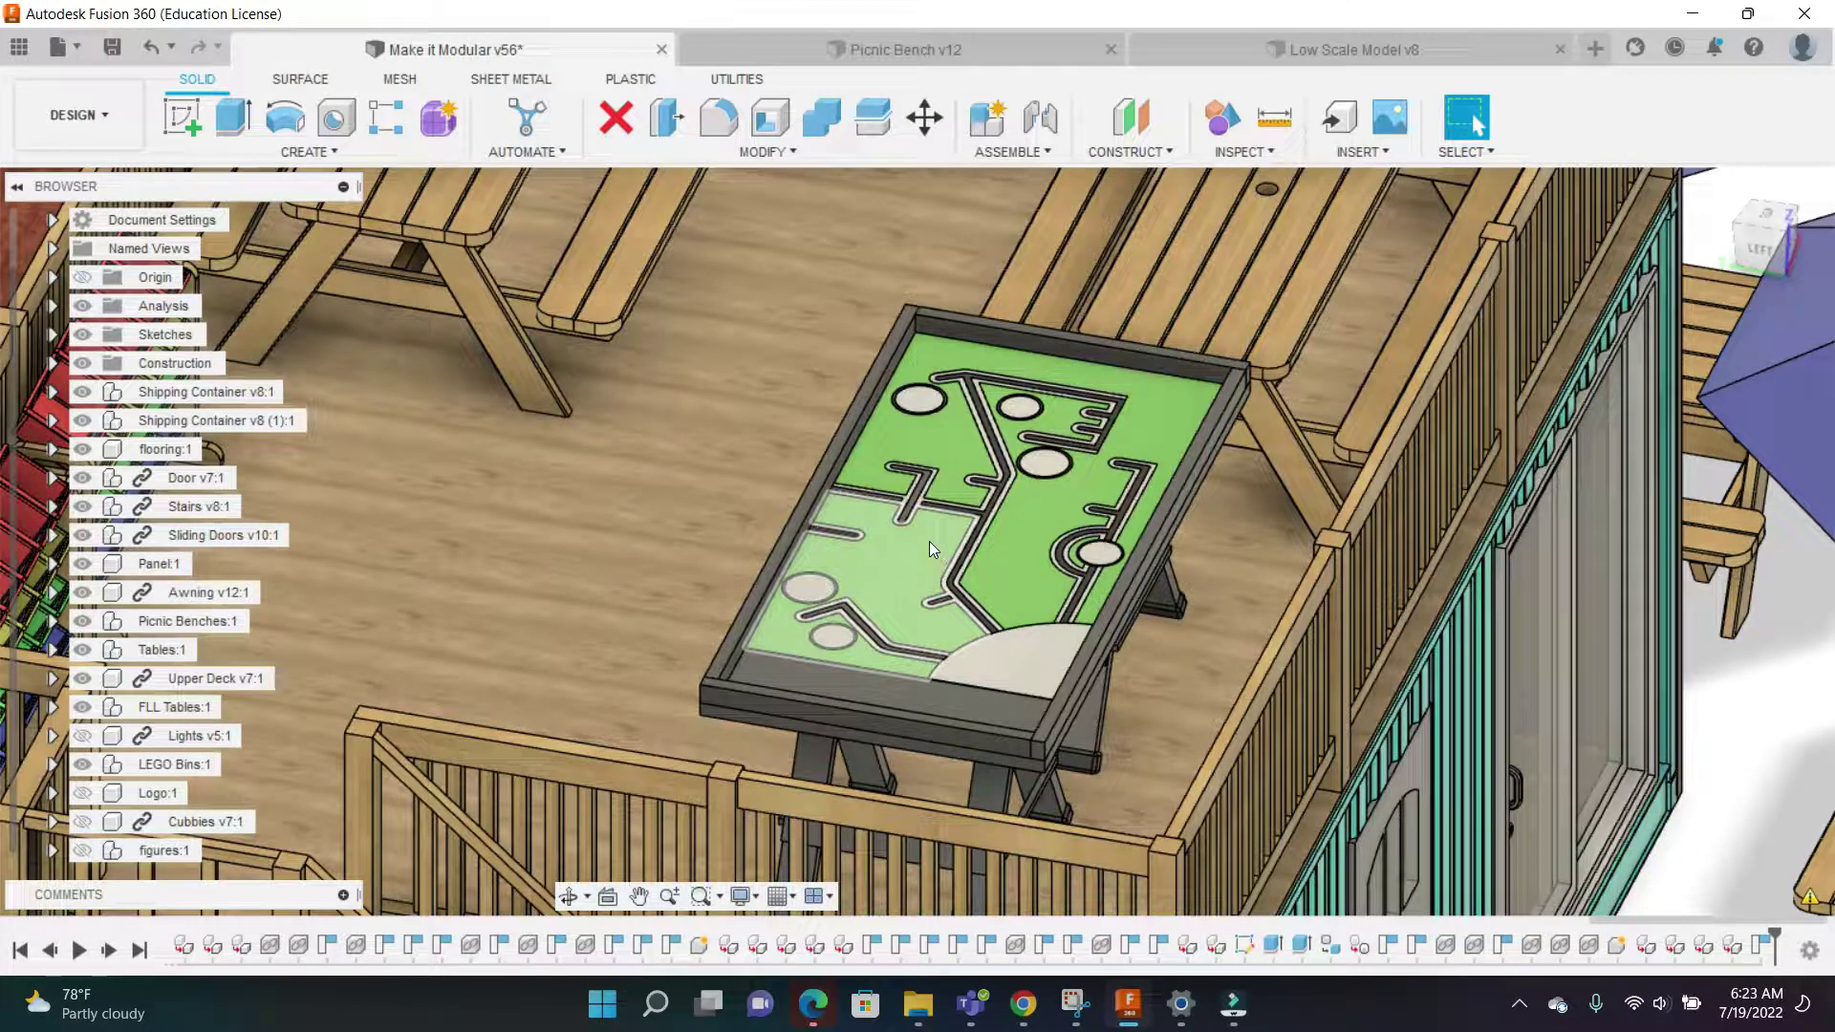
{"action": "scroll", "coordinate": [847, 495], "scroll_direction": "down", "scroll_amount": 1}
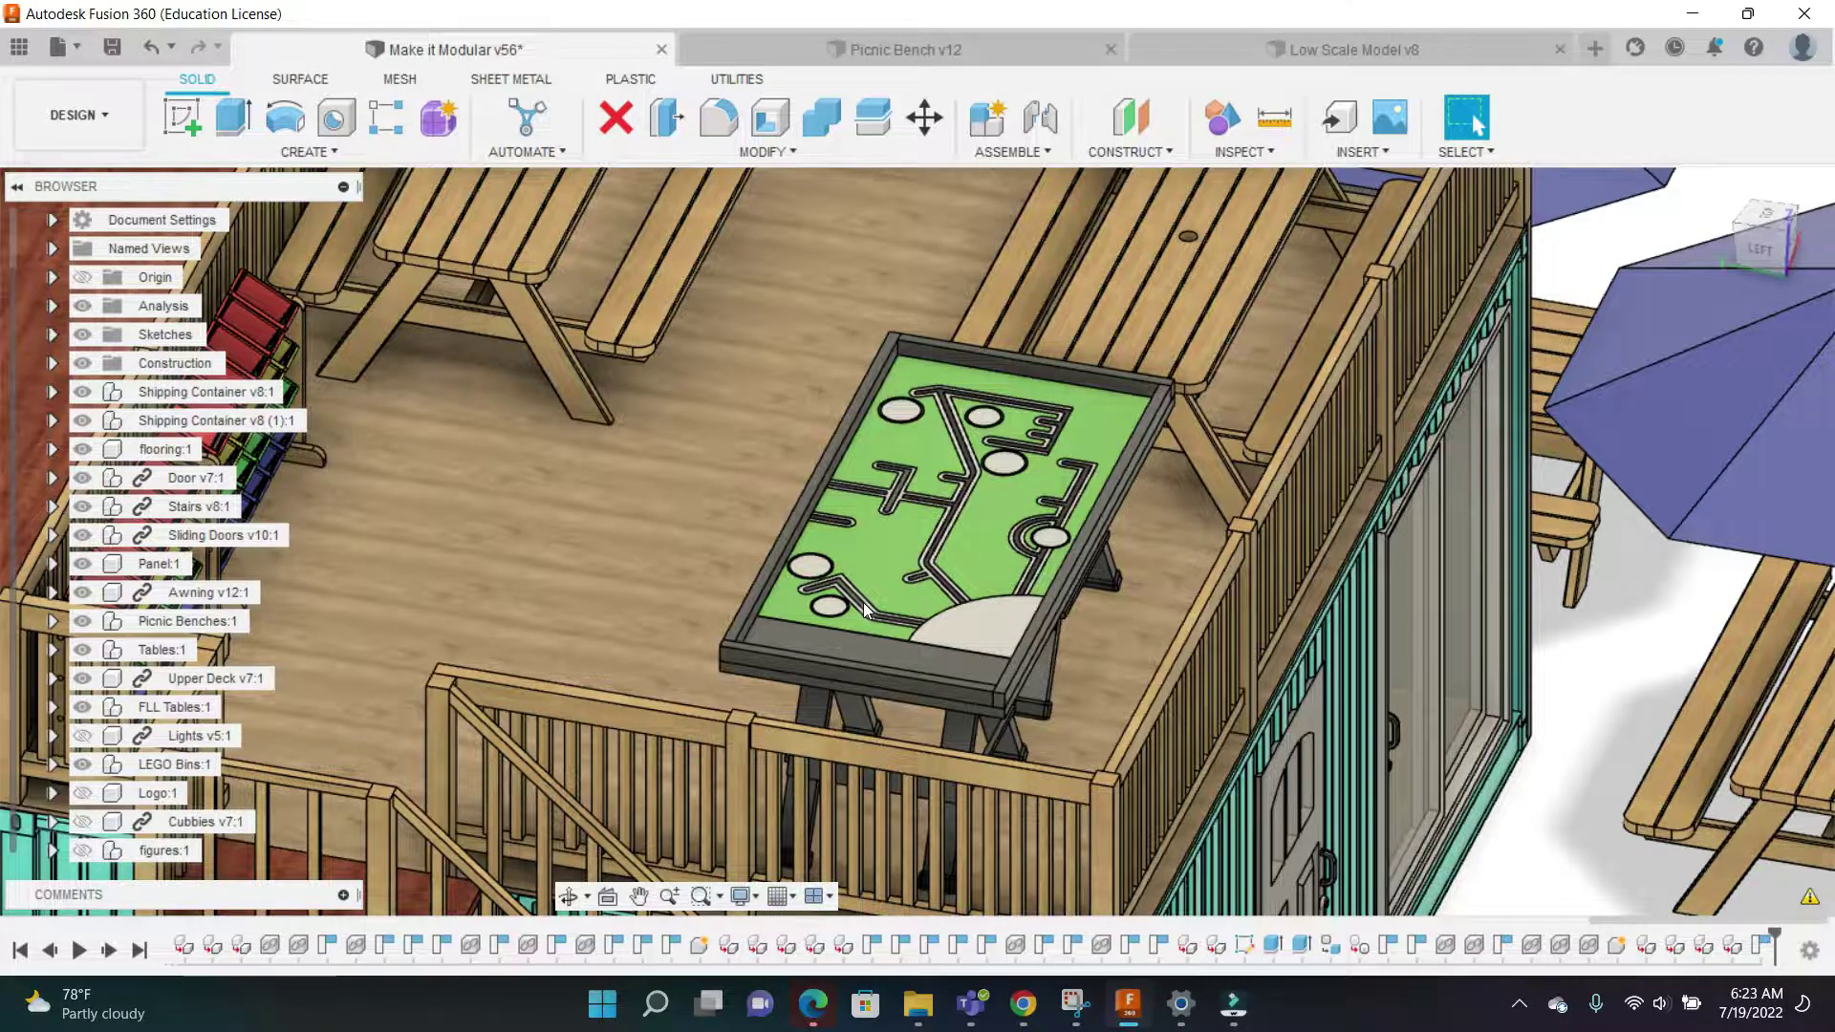
{"action": "scroll", "coordinate": [902, 604], "scroll_direction": "up", "scroll_amount": 2}
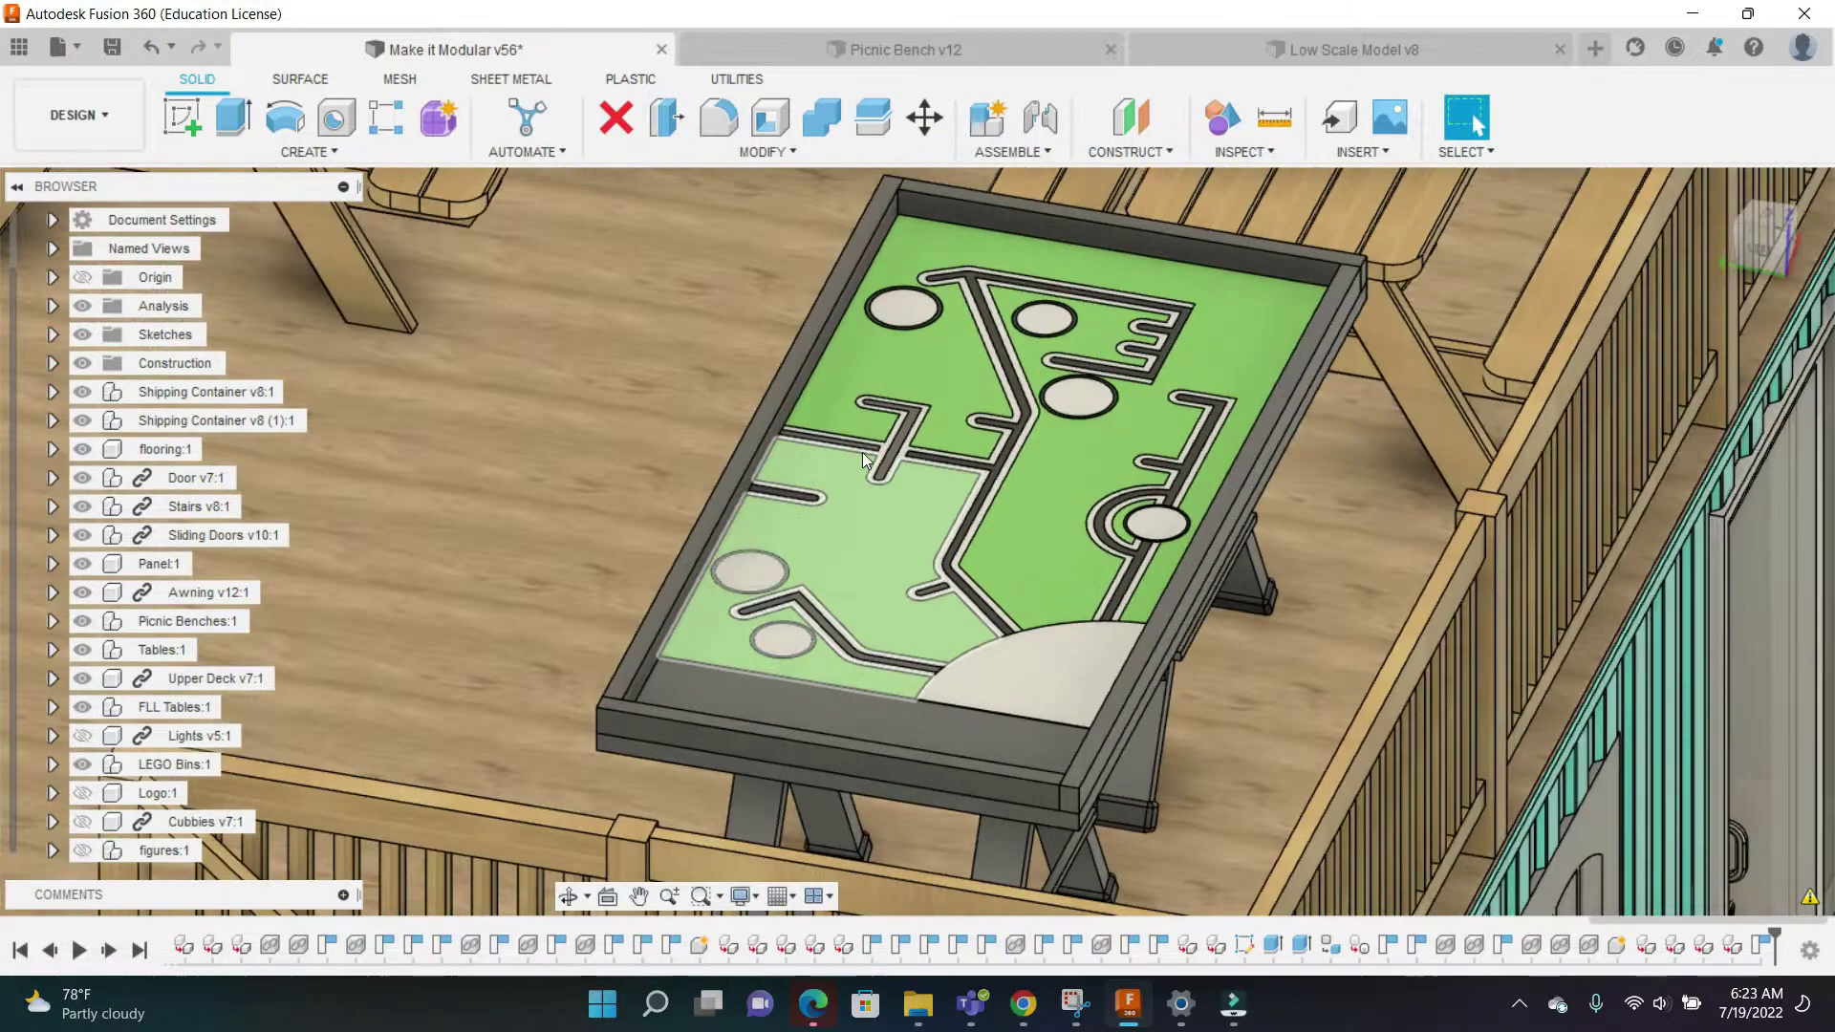
{"action": "scroll", "coordinate": [805, 380], "scroll_direction": "down", "scroll_amount": 5}
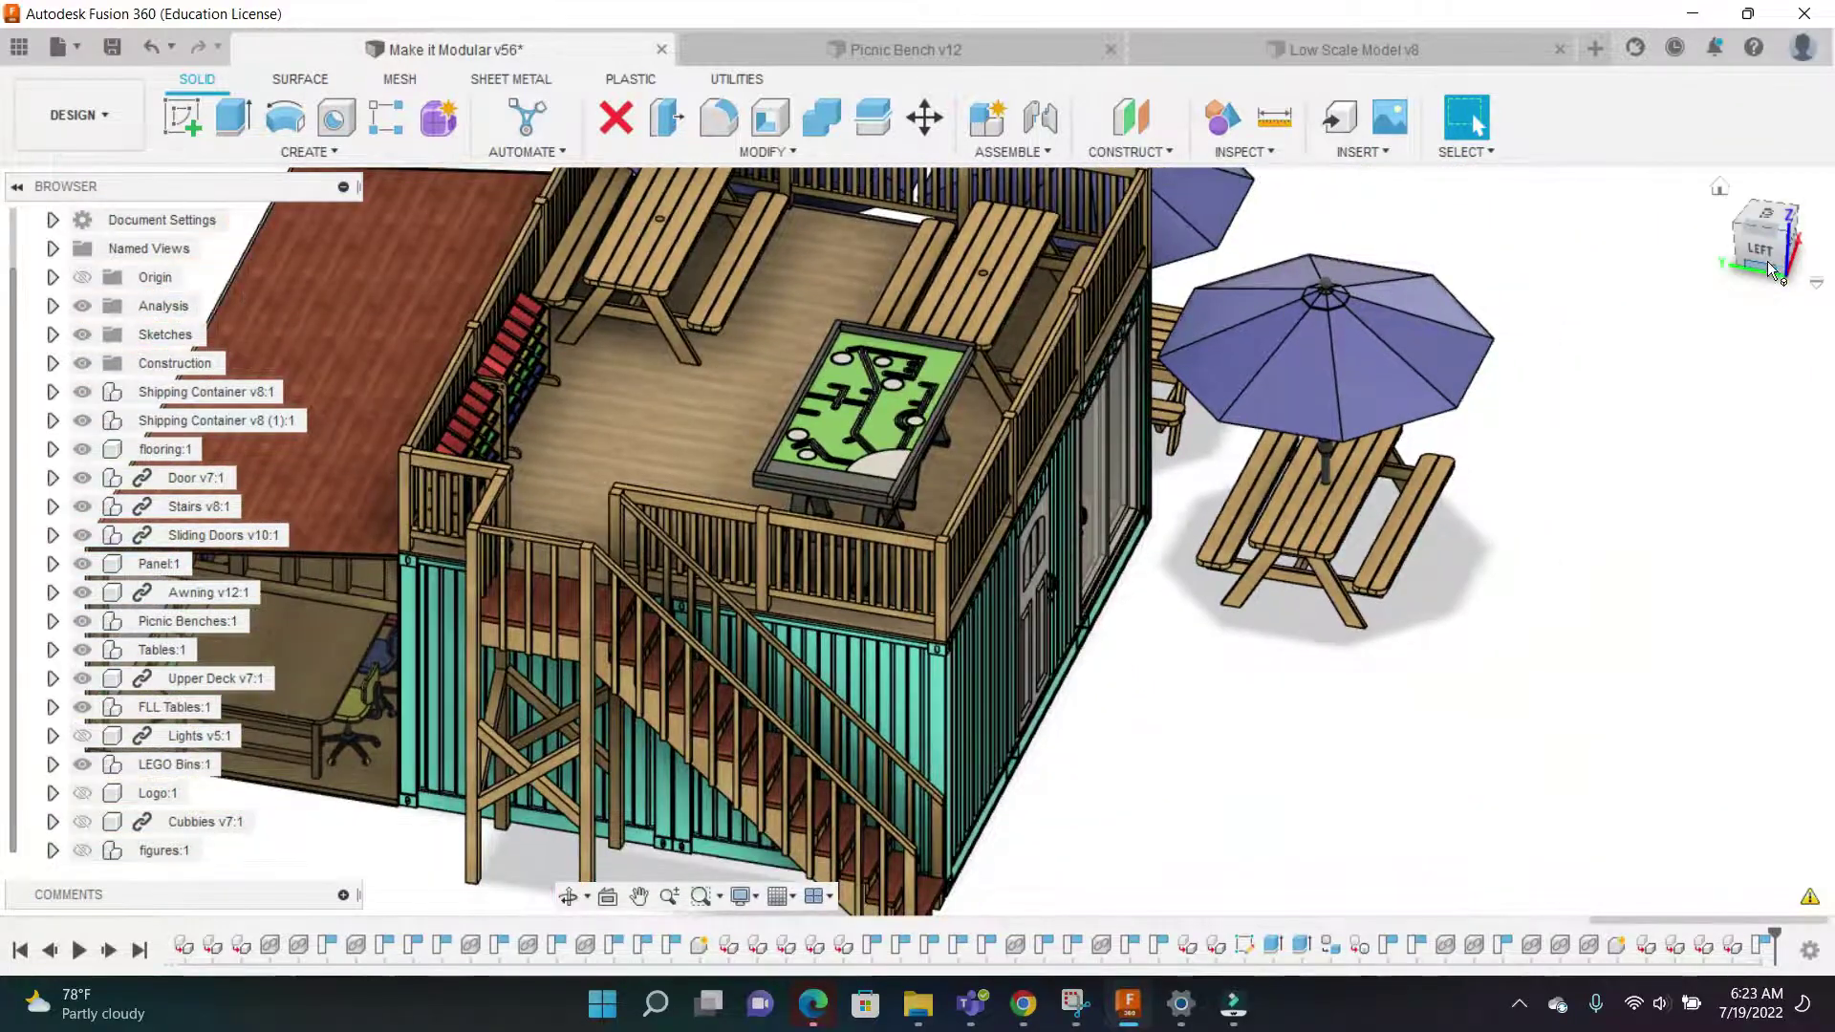
Turn on the Section3 analysis to cut away the upper level, and view the container interior from the right side
{"action": "left_click", "coordinate": [1771, 270]}
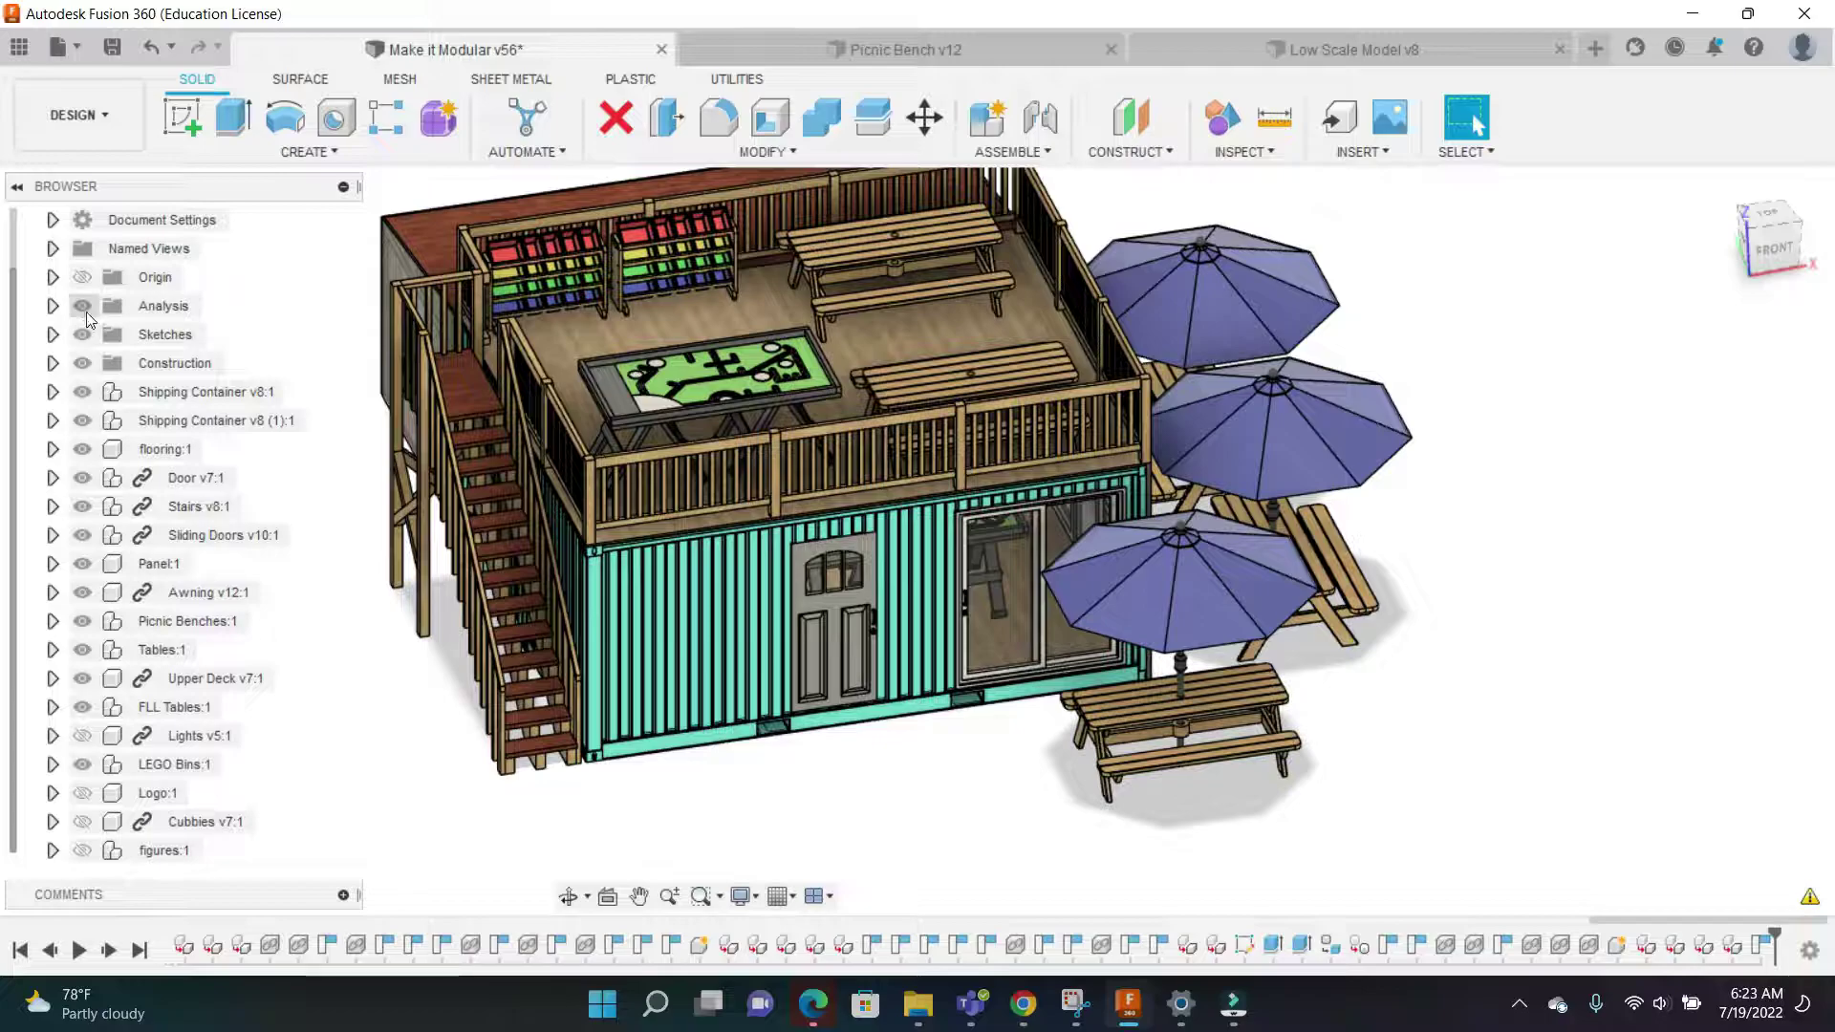
{"action": "left_click", "coordinate": [53, 305]}
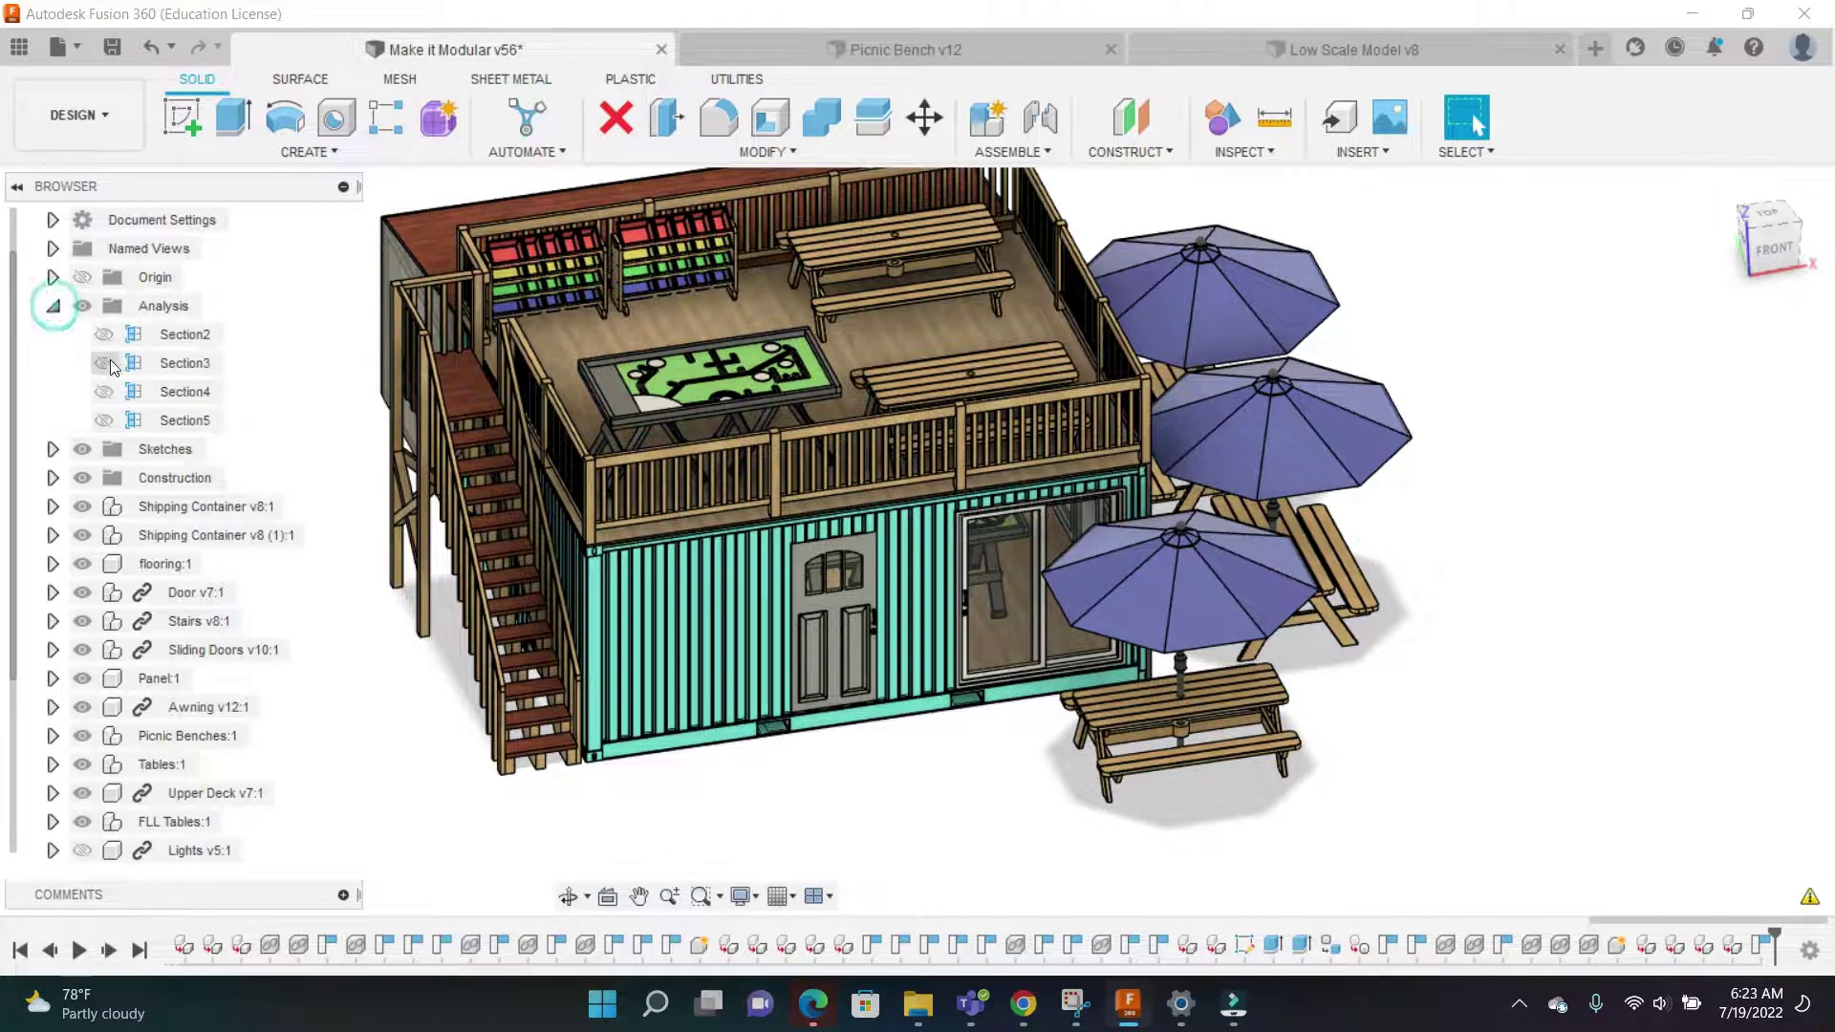
{"action": "left_click", "coordinate": [104, 363]}
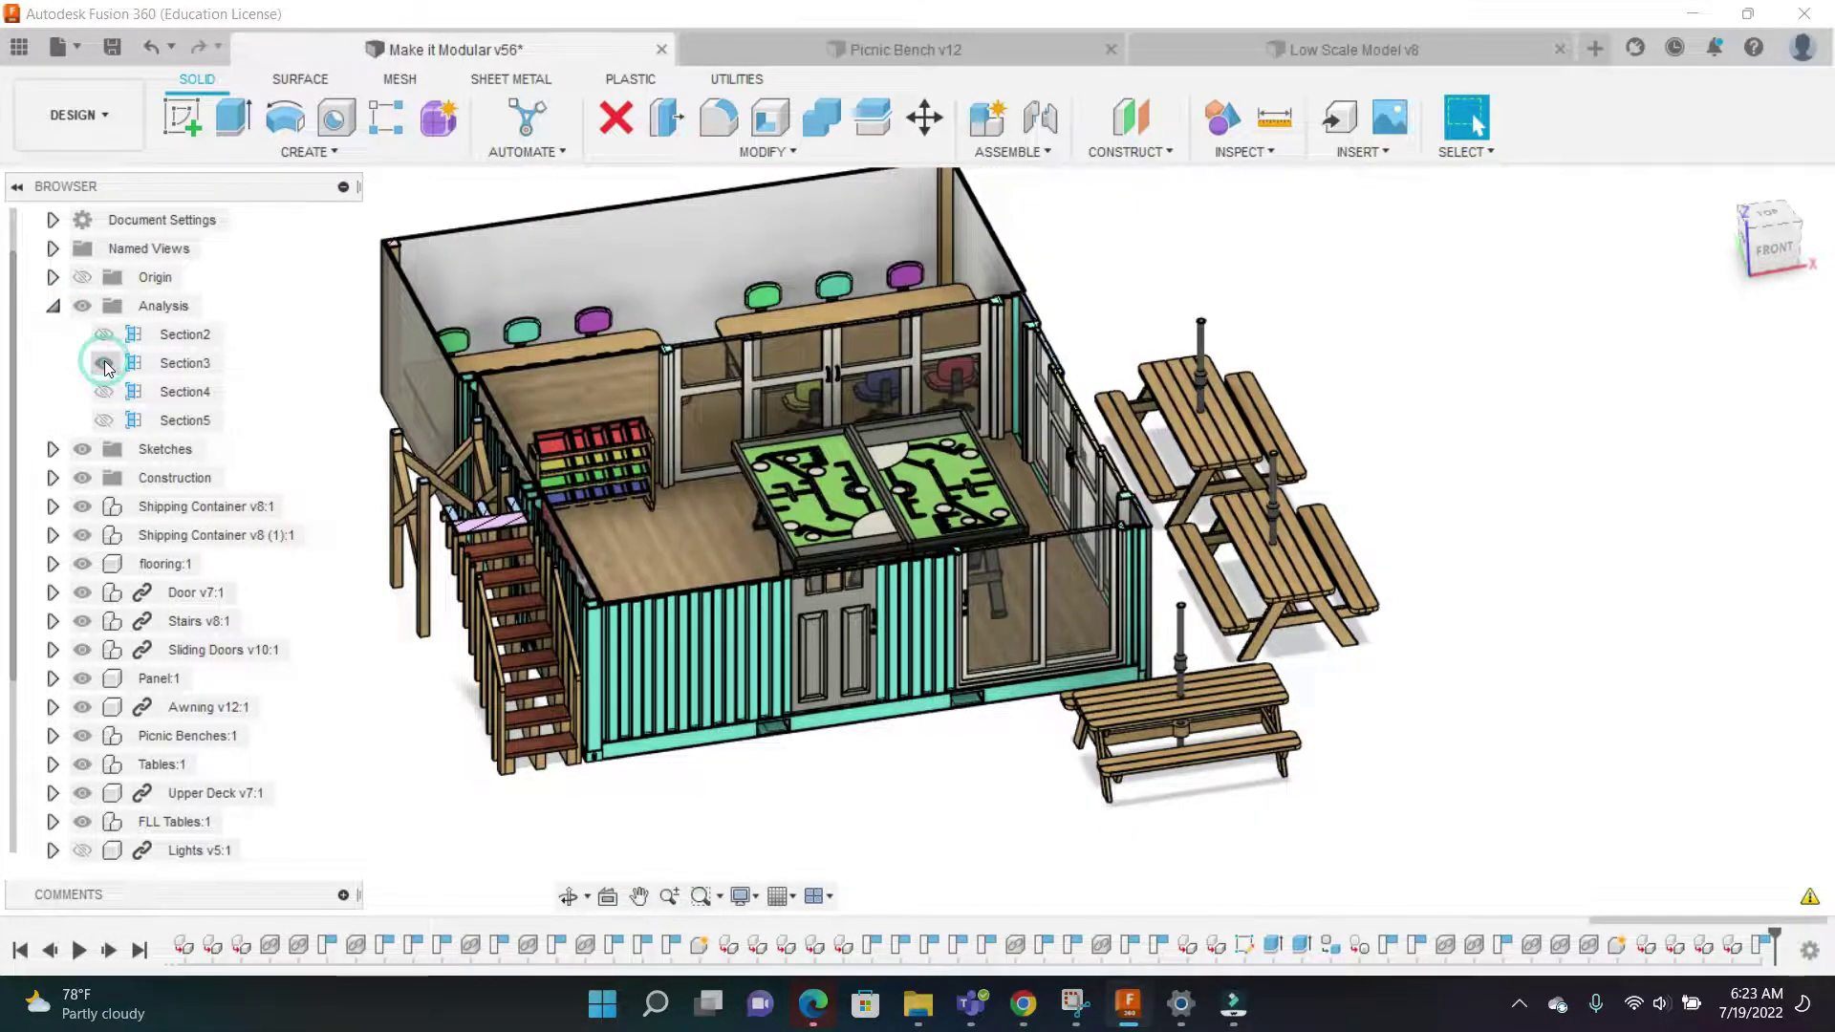
{"action": "left_click", "coordinate": [1742, 251]}
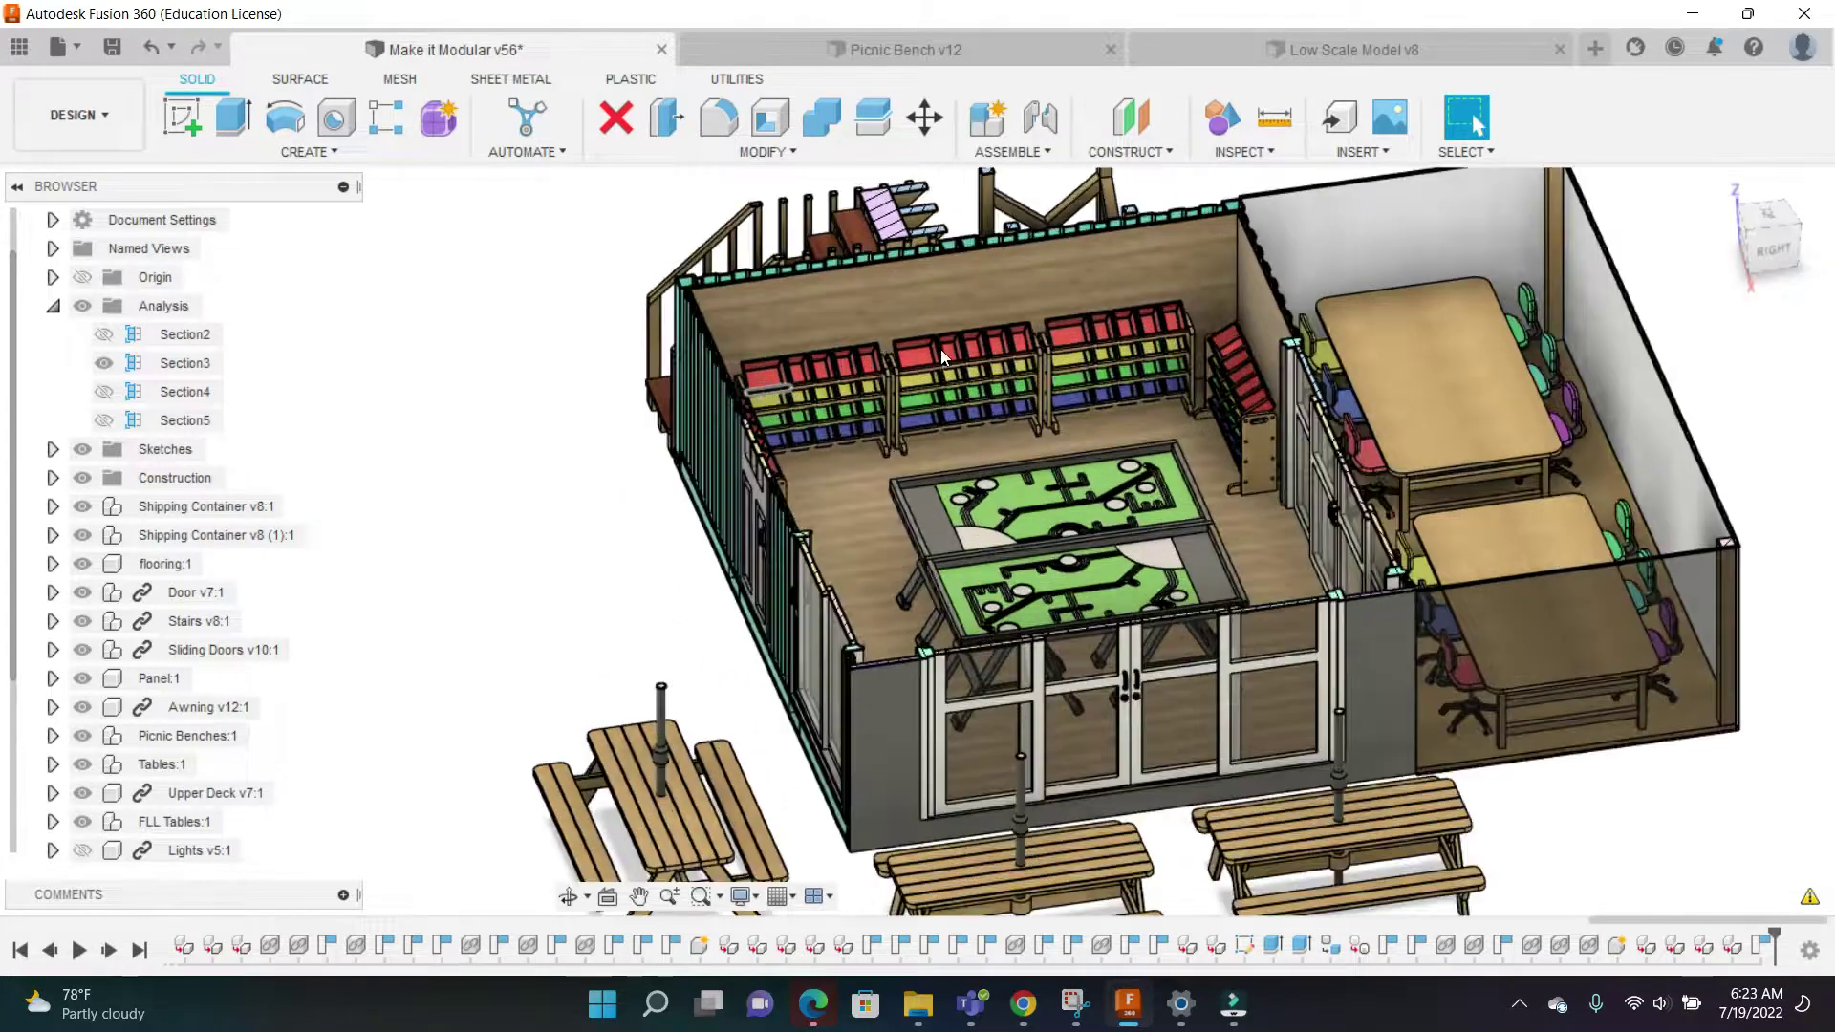
{"action": "scroll", "coordinate": [940, 358], "scroll_direction": "up", "scroll_amount": 3}
{"action": "middle_click_drag", "start_coordinate": [1122, 606], "coordinate": [990, 518]}
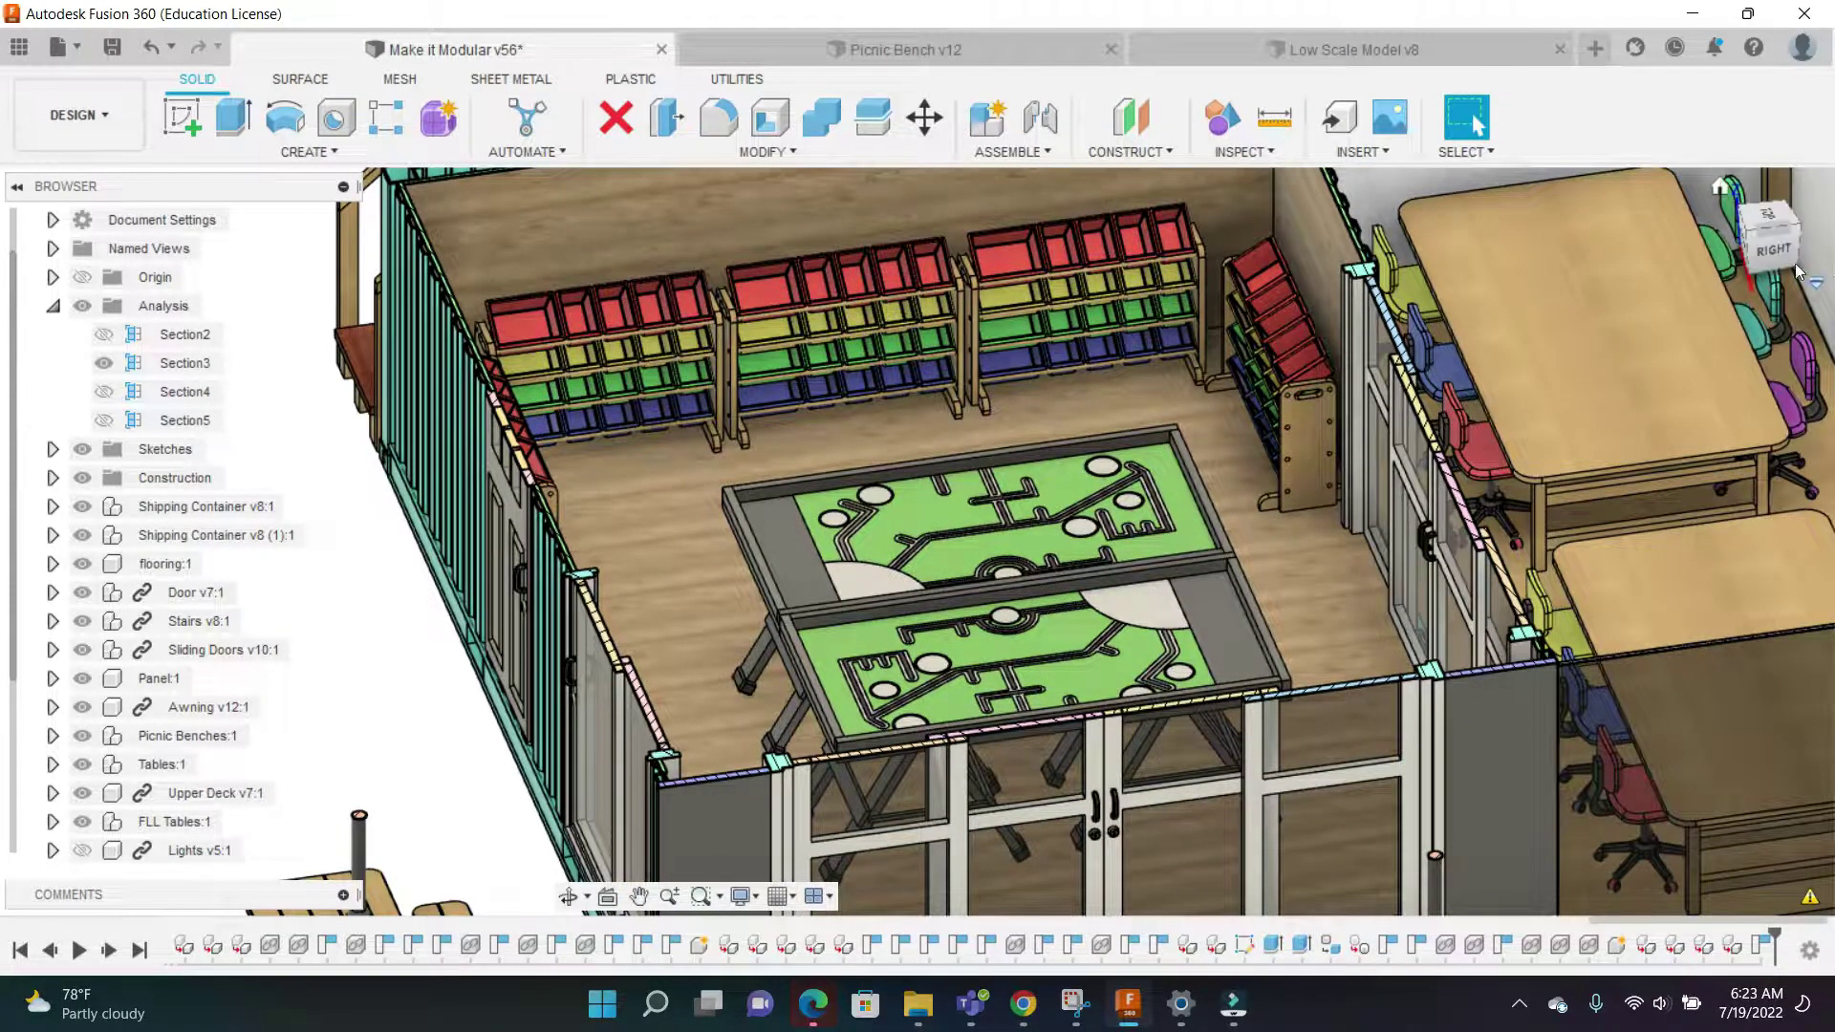
Examine the sectioned interior with its bin racks and two FLL tables from the front-right corner and the front
{"action": "left_click_drag", "start_coordinate": [1722, 253], "coordinate": [1684, 249]}
{"action": "middle_click_drag", "start_coordinate": [192, 681], "coordinate": [1769, 271], "text": "shift"}
{"action": "scroll", "coordinate": [959, 441], "scroll_direction": "down", "scroll_amount": 2}
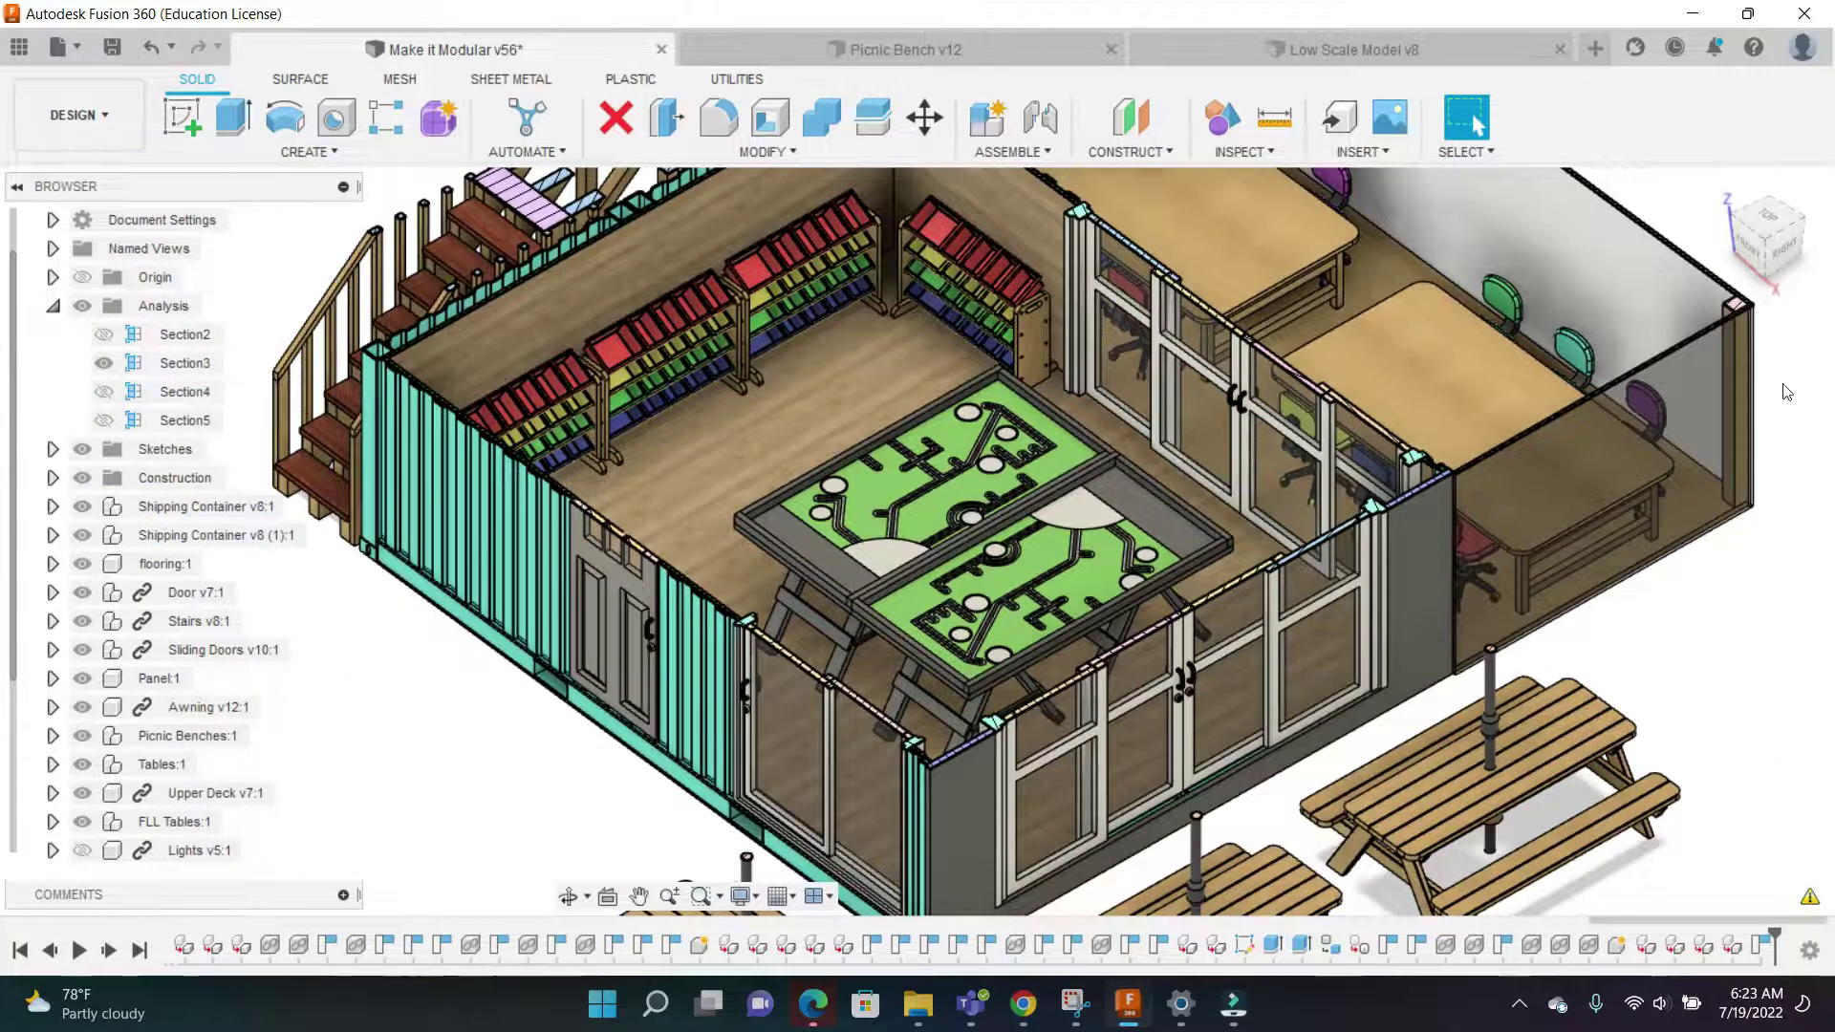
{"action": "scroll", "coordinate": [1162, 580], "scroll_direction": "down", "scroll_amount": 2}
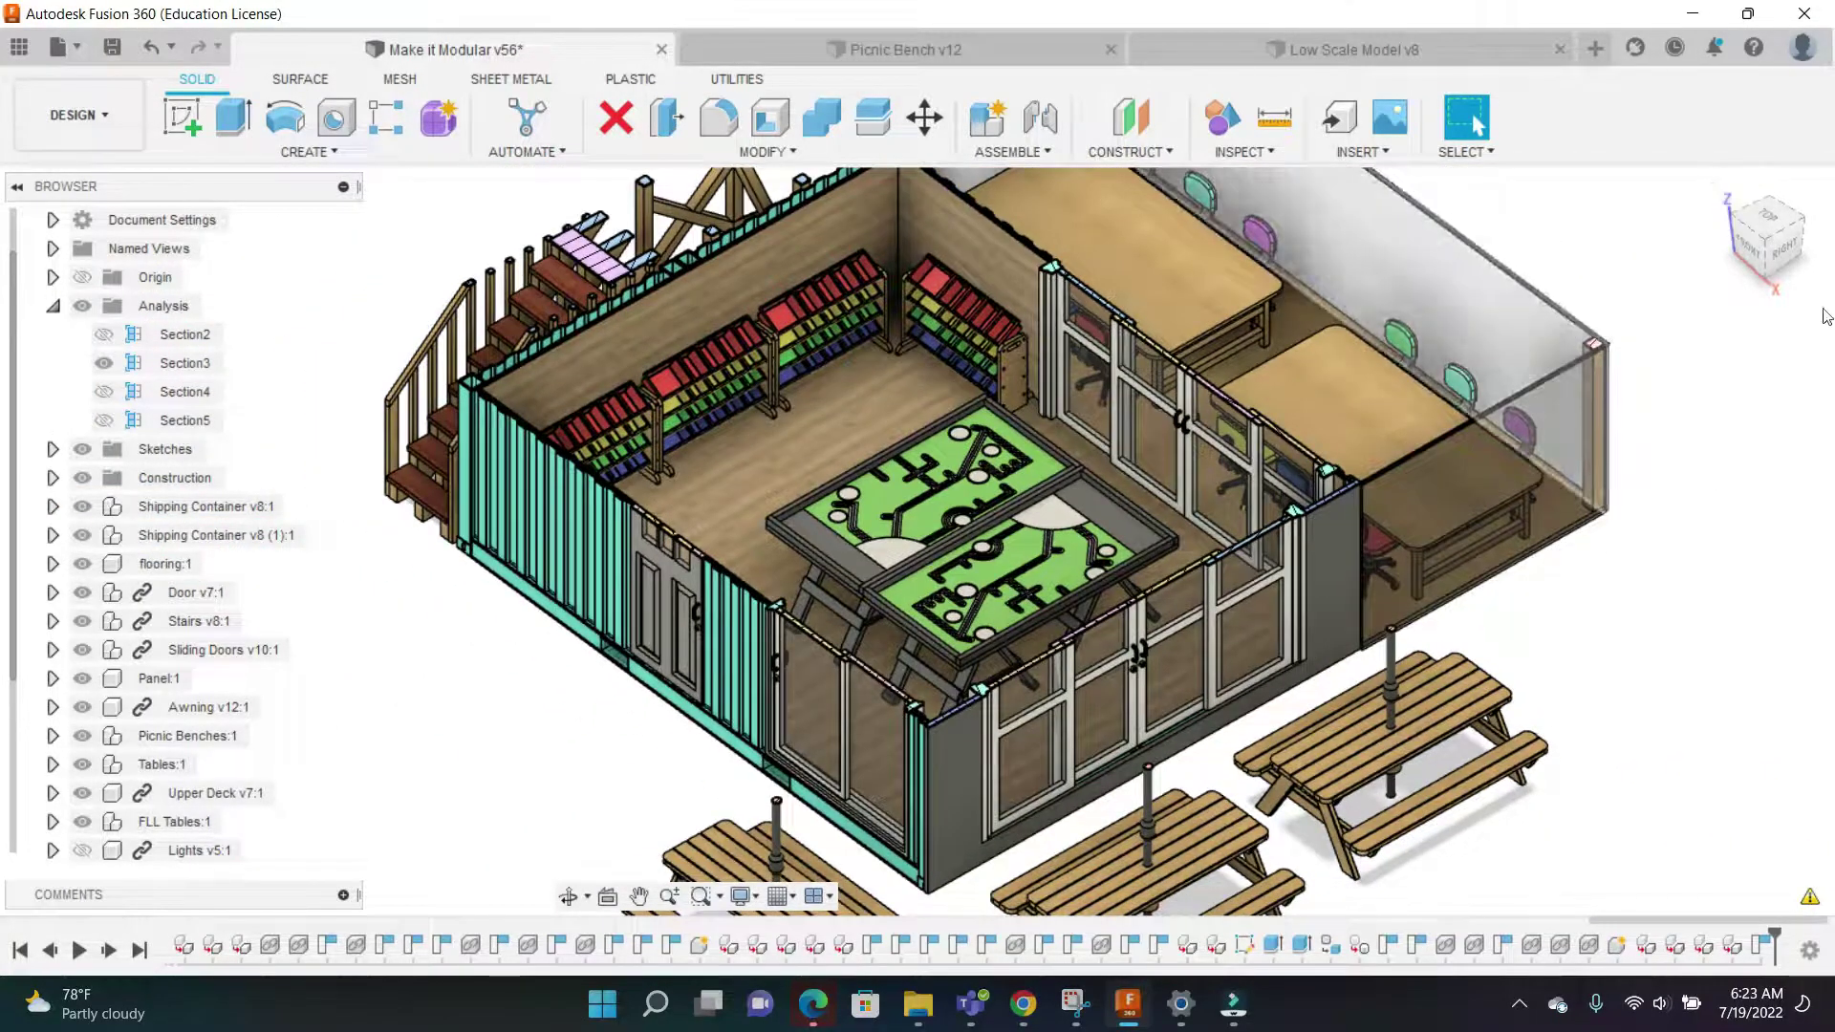
{"action": "middle_click_drag", "start_coordinate": [1828, 244], "coordinate": [1834, 220], "text": "shift"}
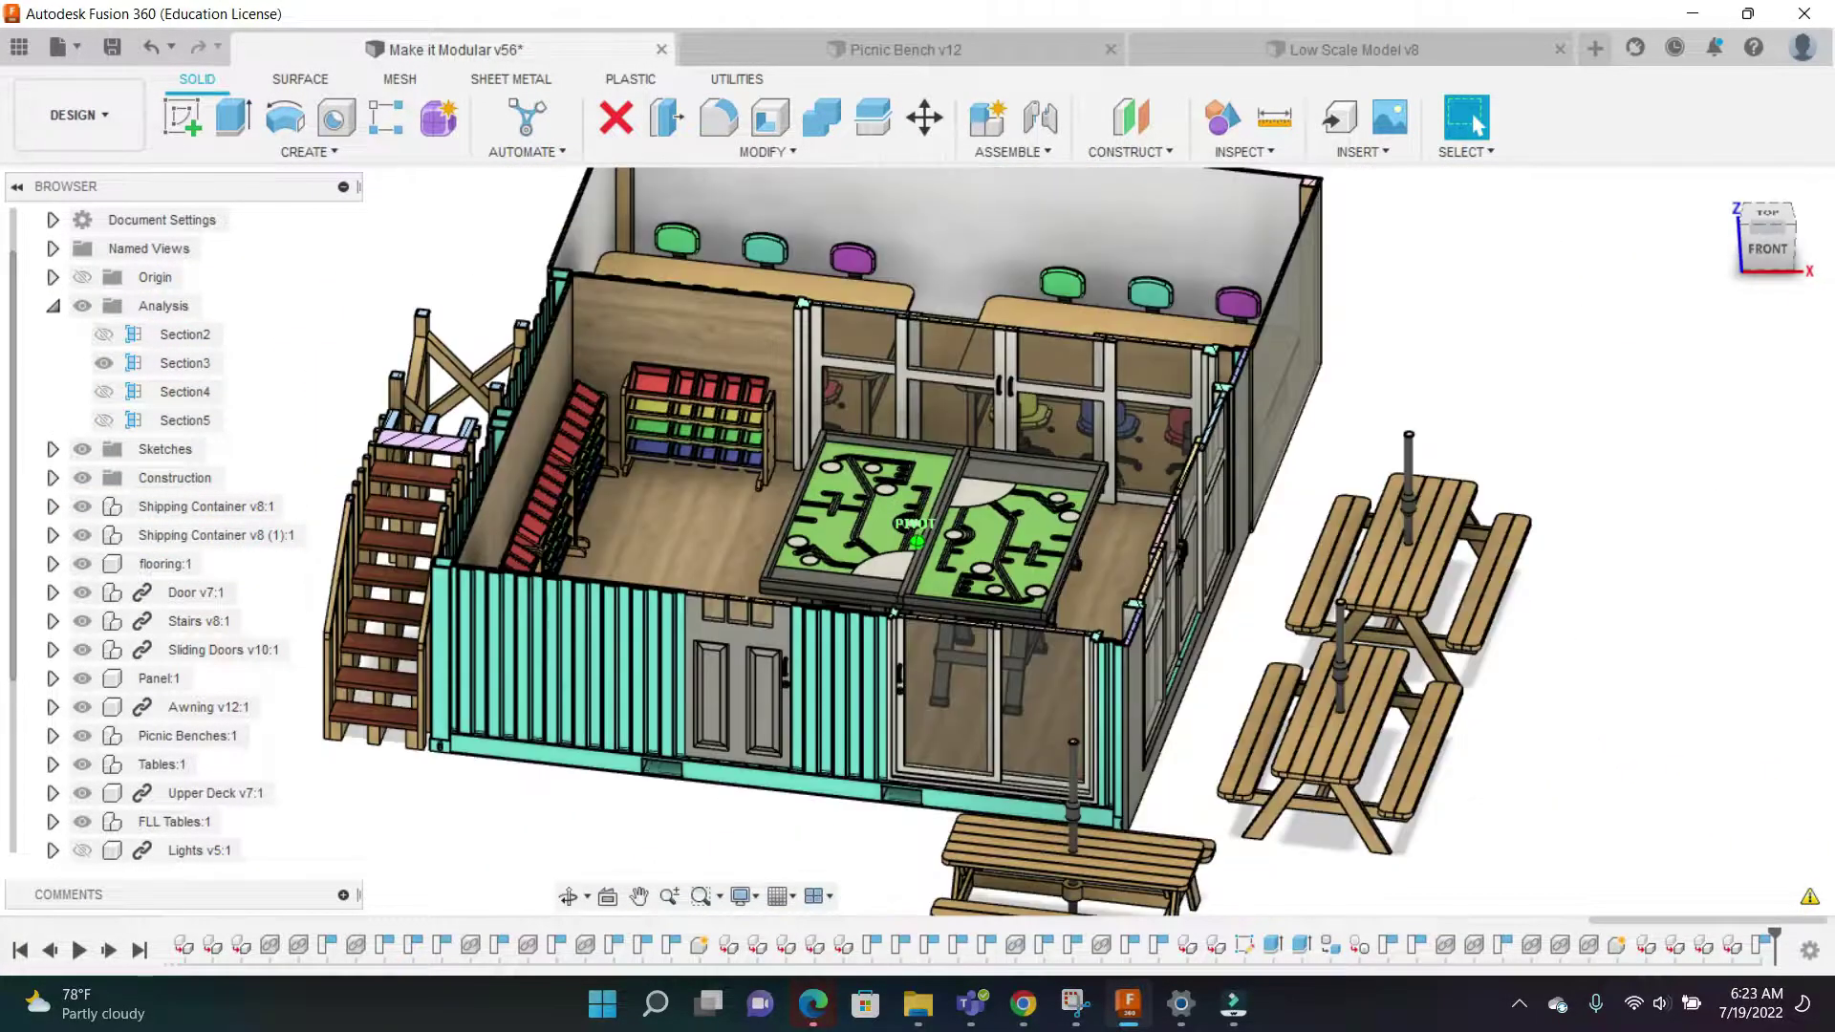
{"action": "middle_click_drag", "start_coordinate": [917, 541], "coordinate": [1042, 606], "text": "shift"}
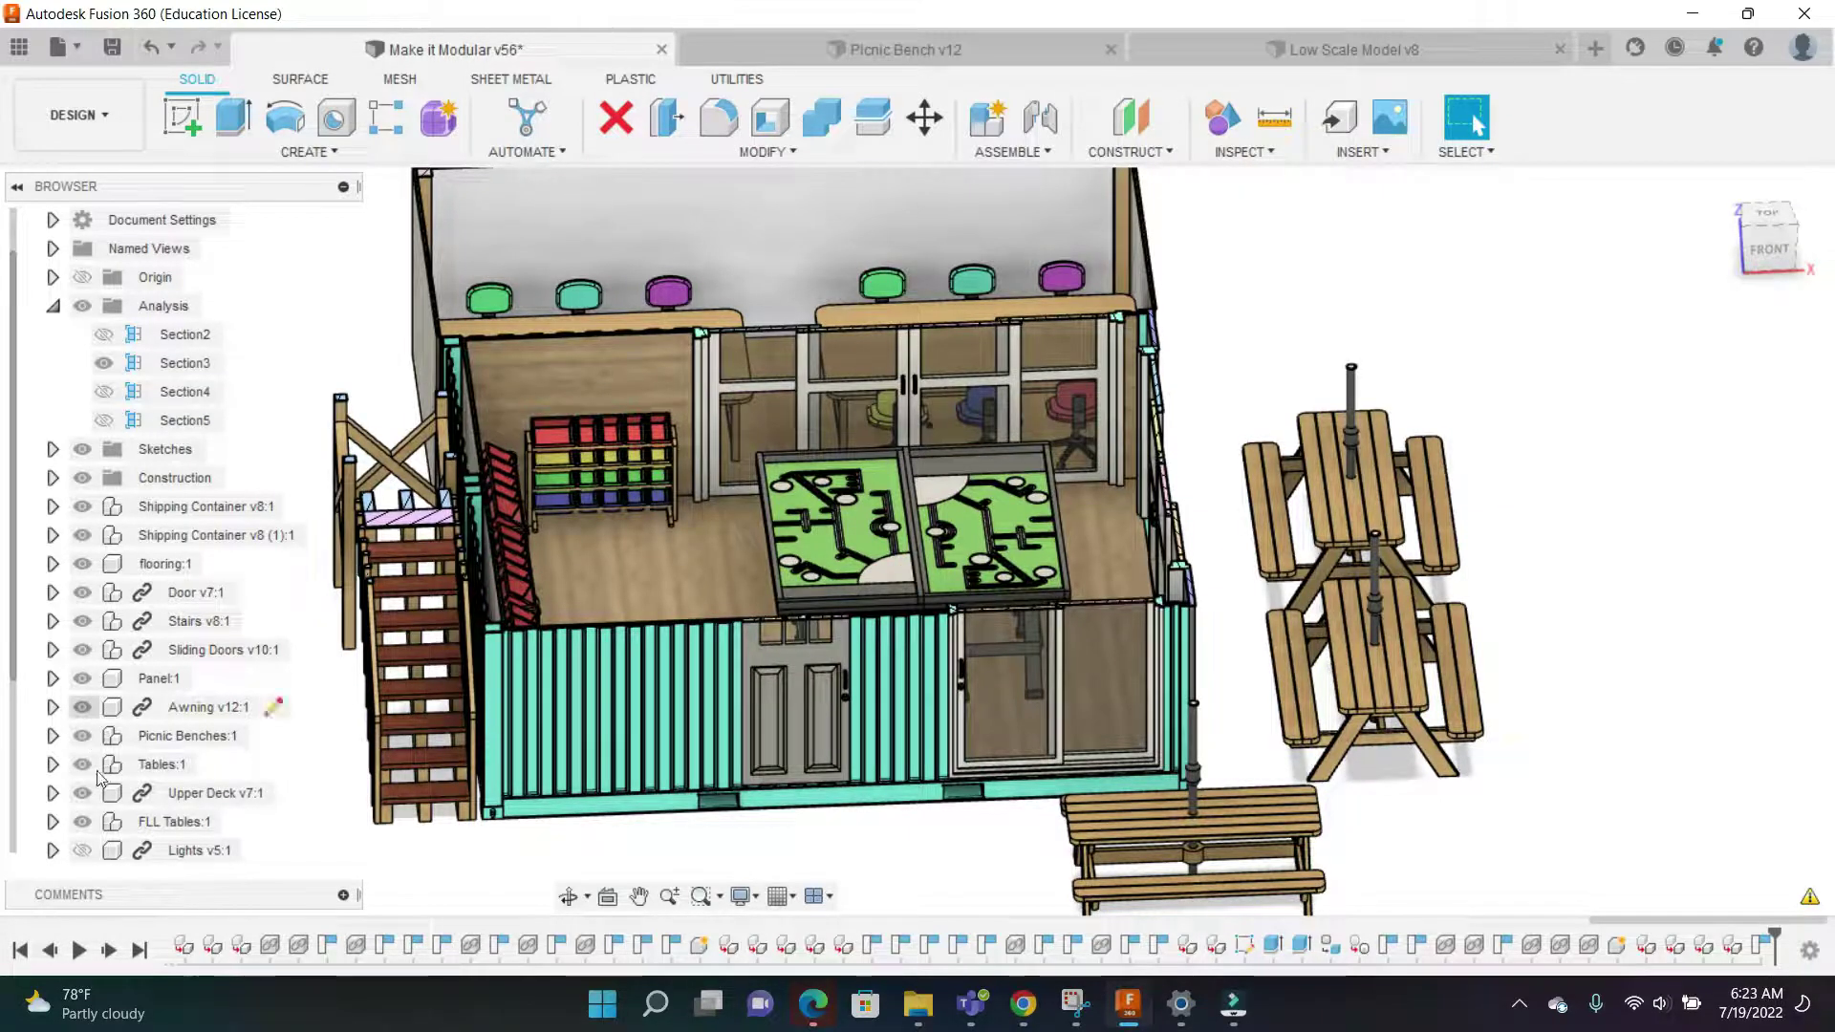
Show the Cubbies component and view the cubby shelf above the LEGO bin racks from the right side
{"action": "scroll", "coordinate": [96, 764], "scroll_direction": "down", "scroll_amount": 2}
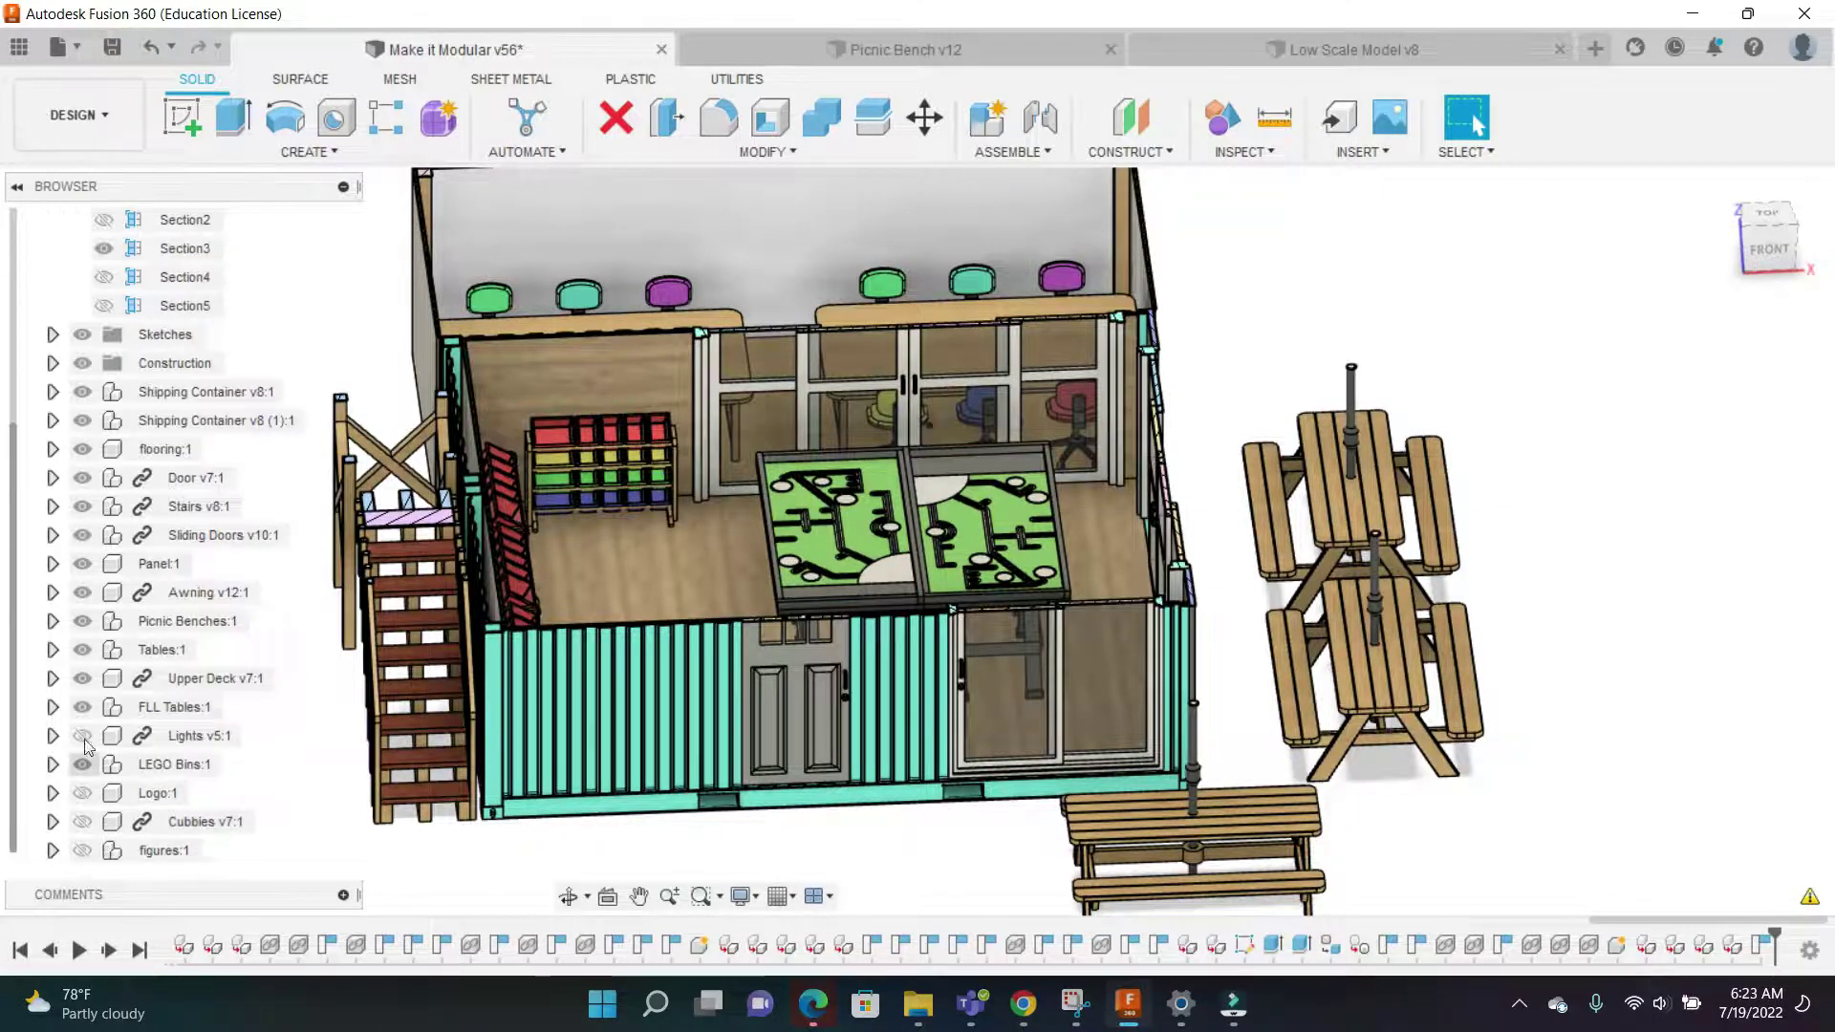
{"action": "left_click", "coordinate": [84, 822]}
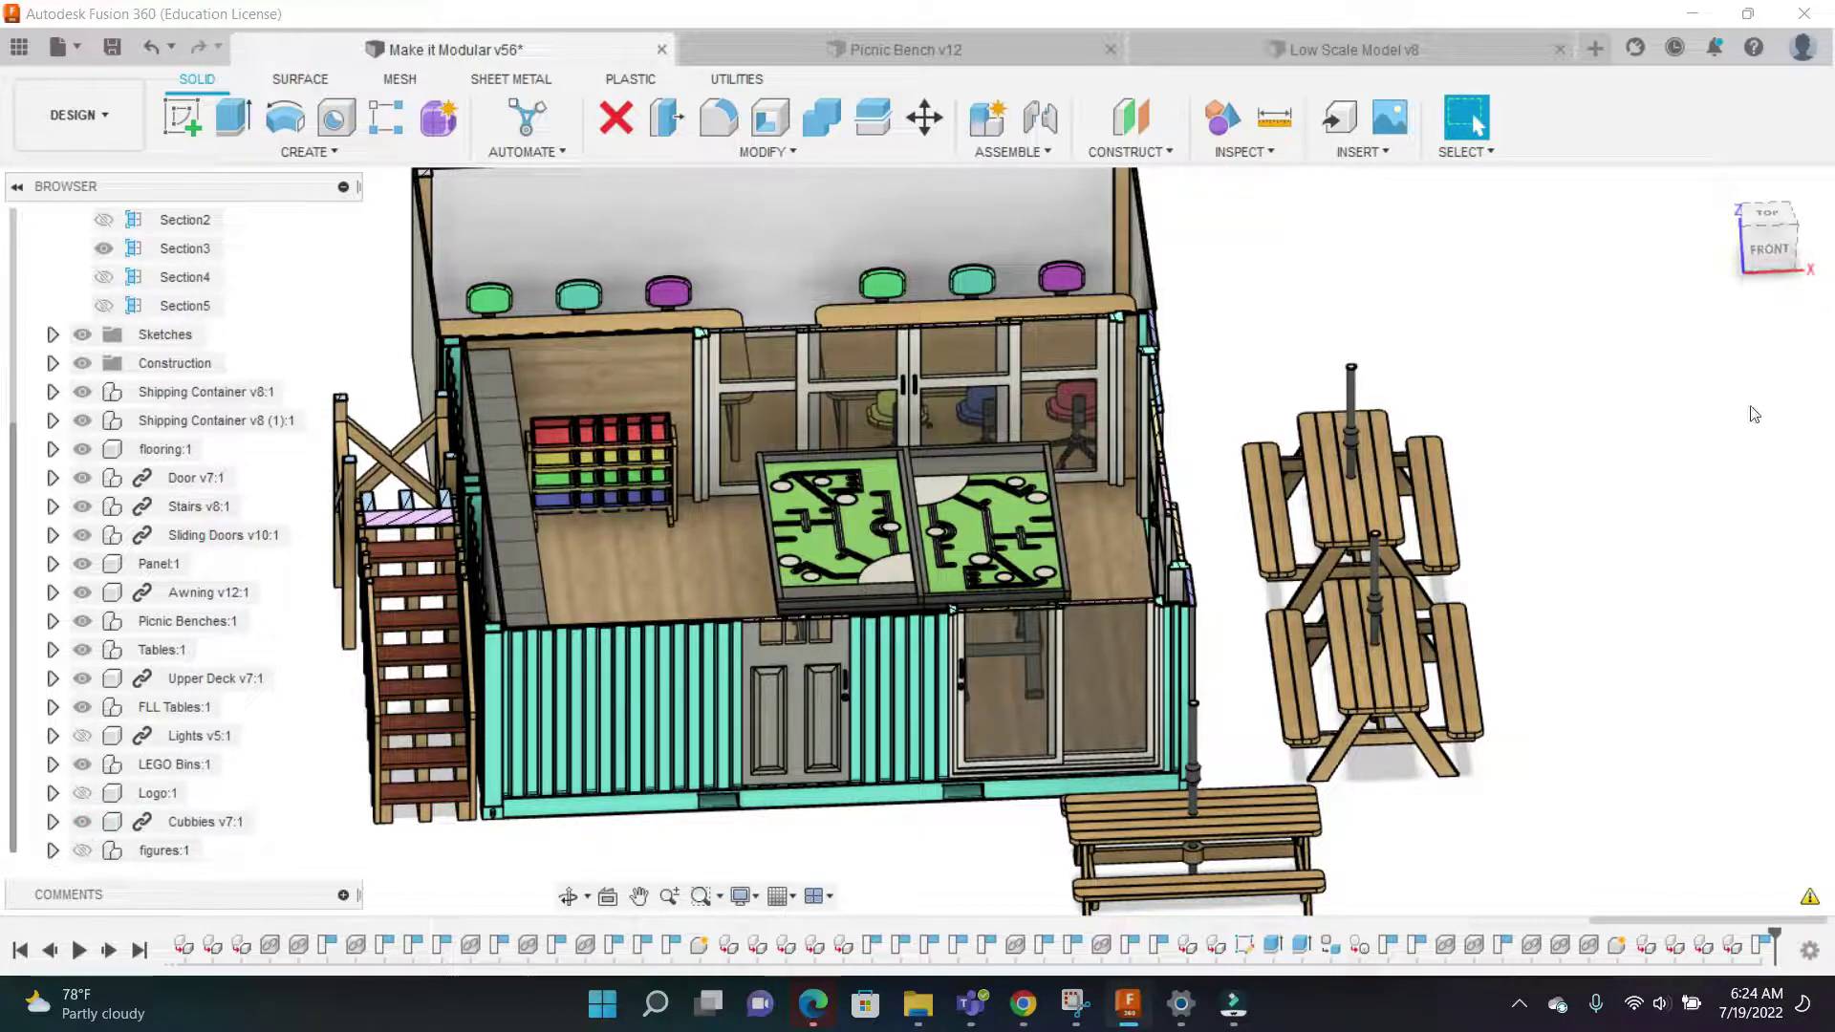
{"action": "left_click", "coordinate": [1780, 268]}
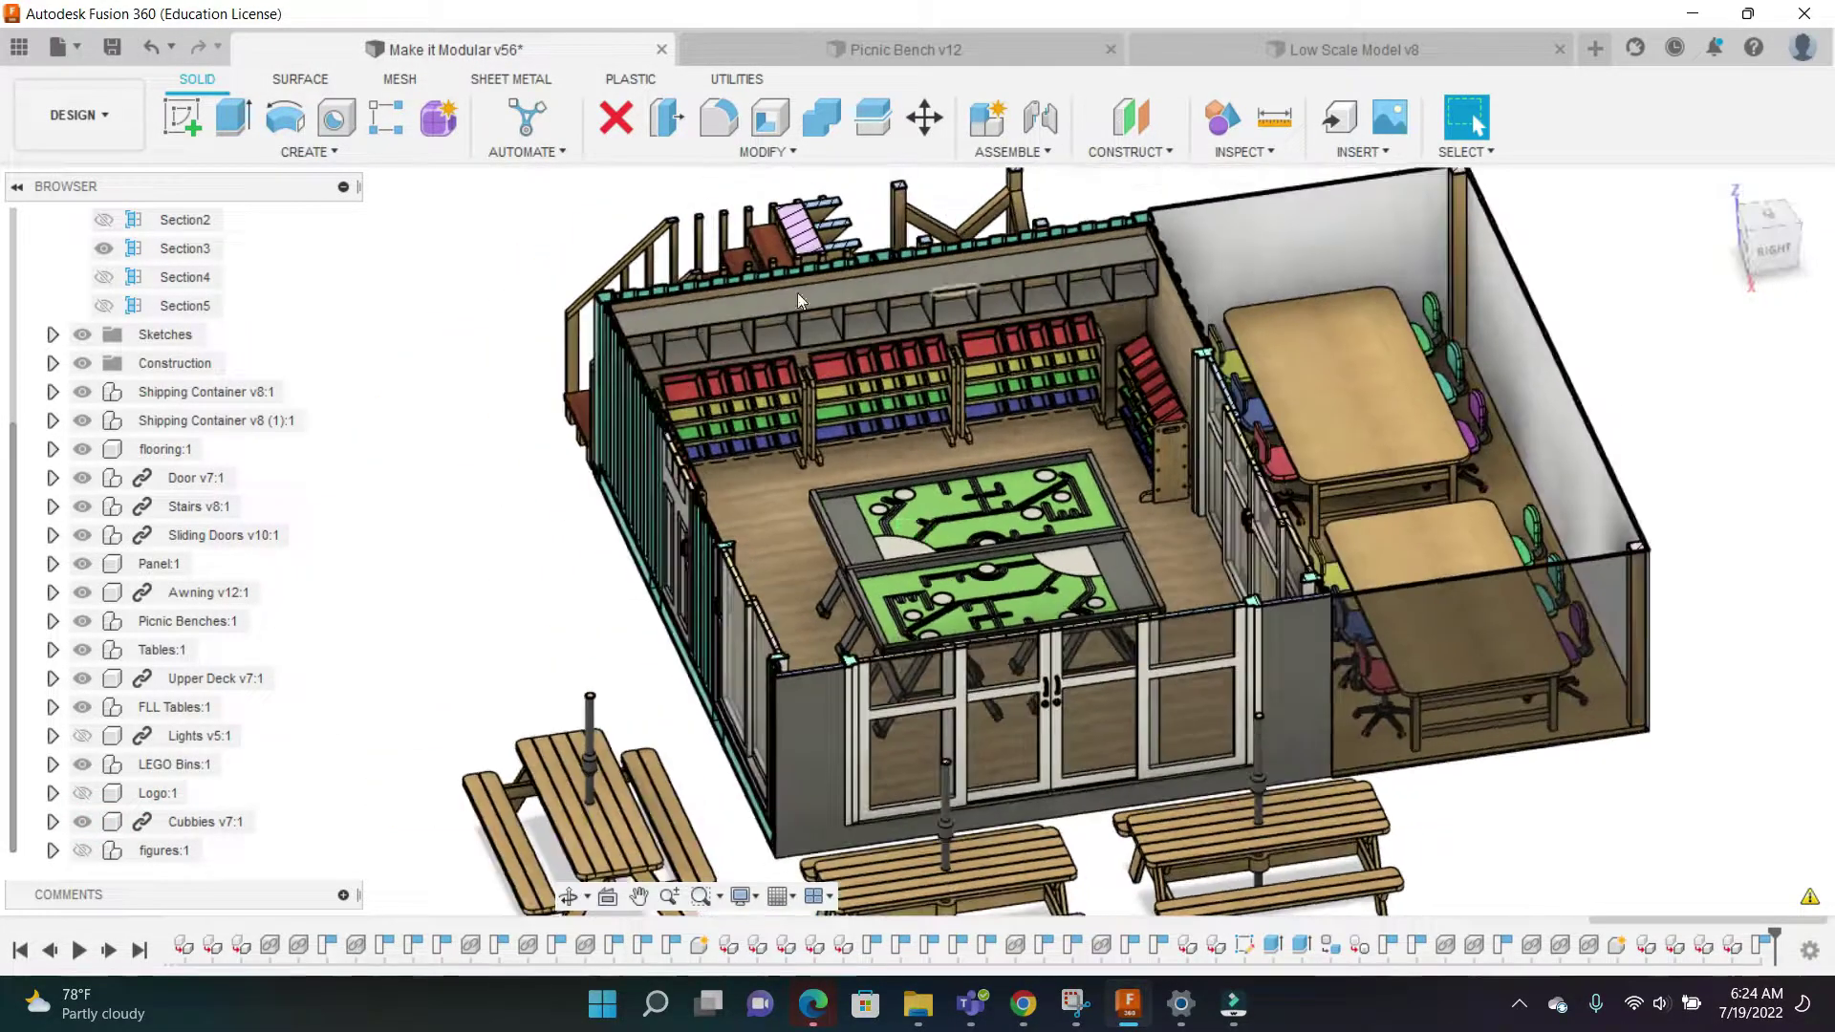
{"action": "scroll", "coordinate": [650, 332], "scroll_direction": "up", "scroll_amount": 3}
{"action": "scroll", "coordinate": [650, 332], "scroll_direction": "up", "scroll_amount": 2}
{"action": "scroll", "coordinate": [657, 408], "scroll_direction": "up", "scroll_amount": 1}
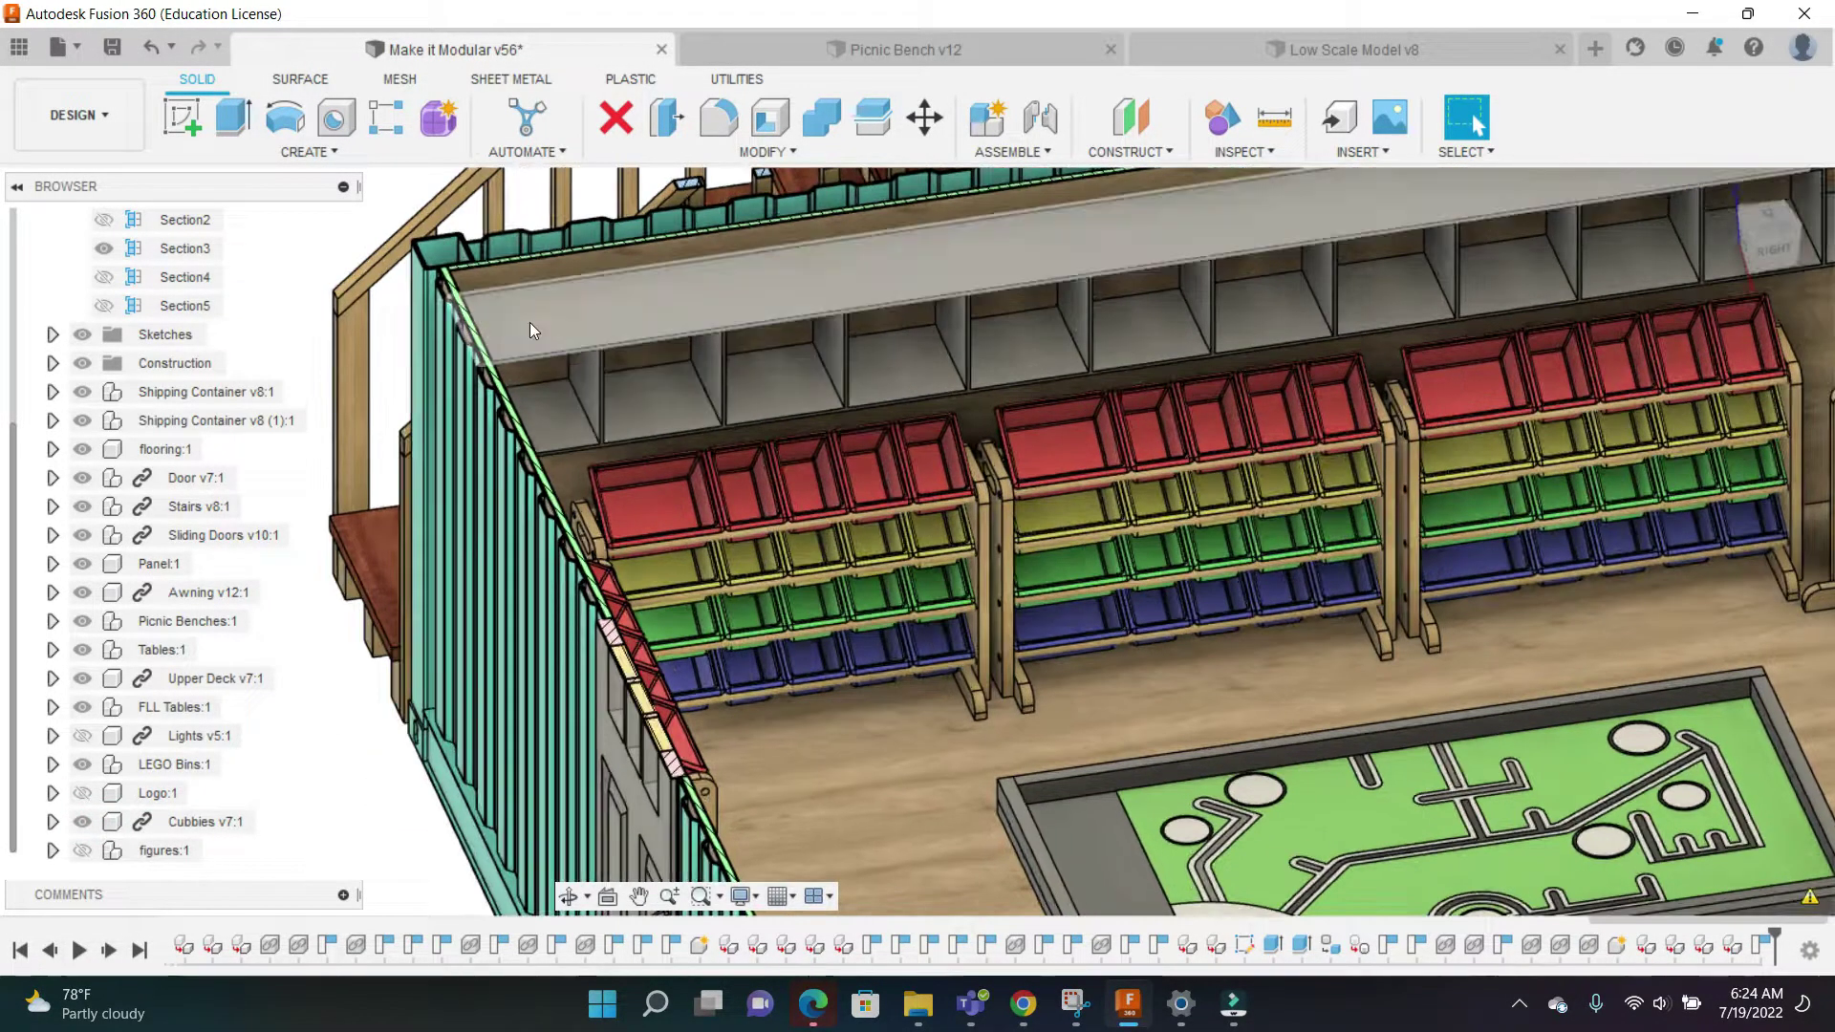
{"action": "scroll", "coordinate": [529, 323], "scroll_direction": "down", "scroll_amount": 2}
{"action": "scroll", "coordinate": [745, 468], "scroll_direction": "down", "scroll_amount": 4}
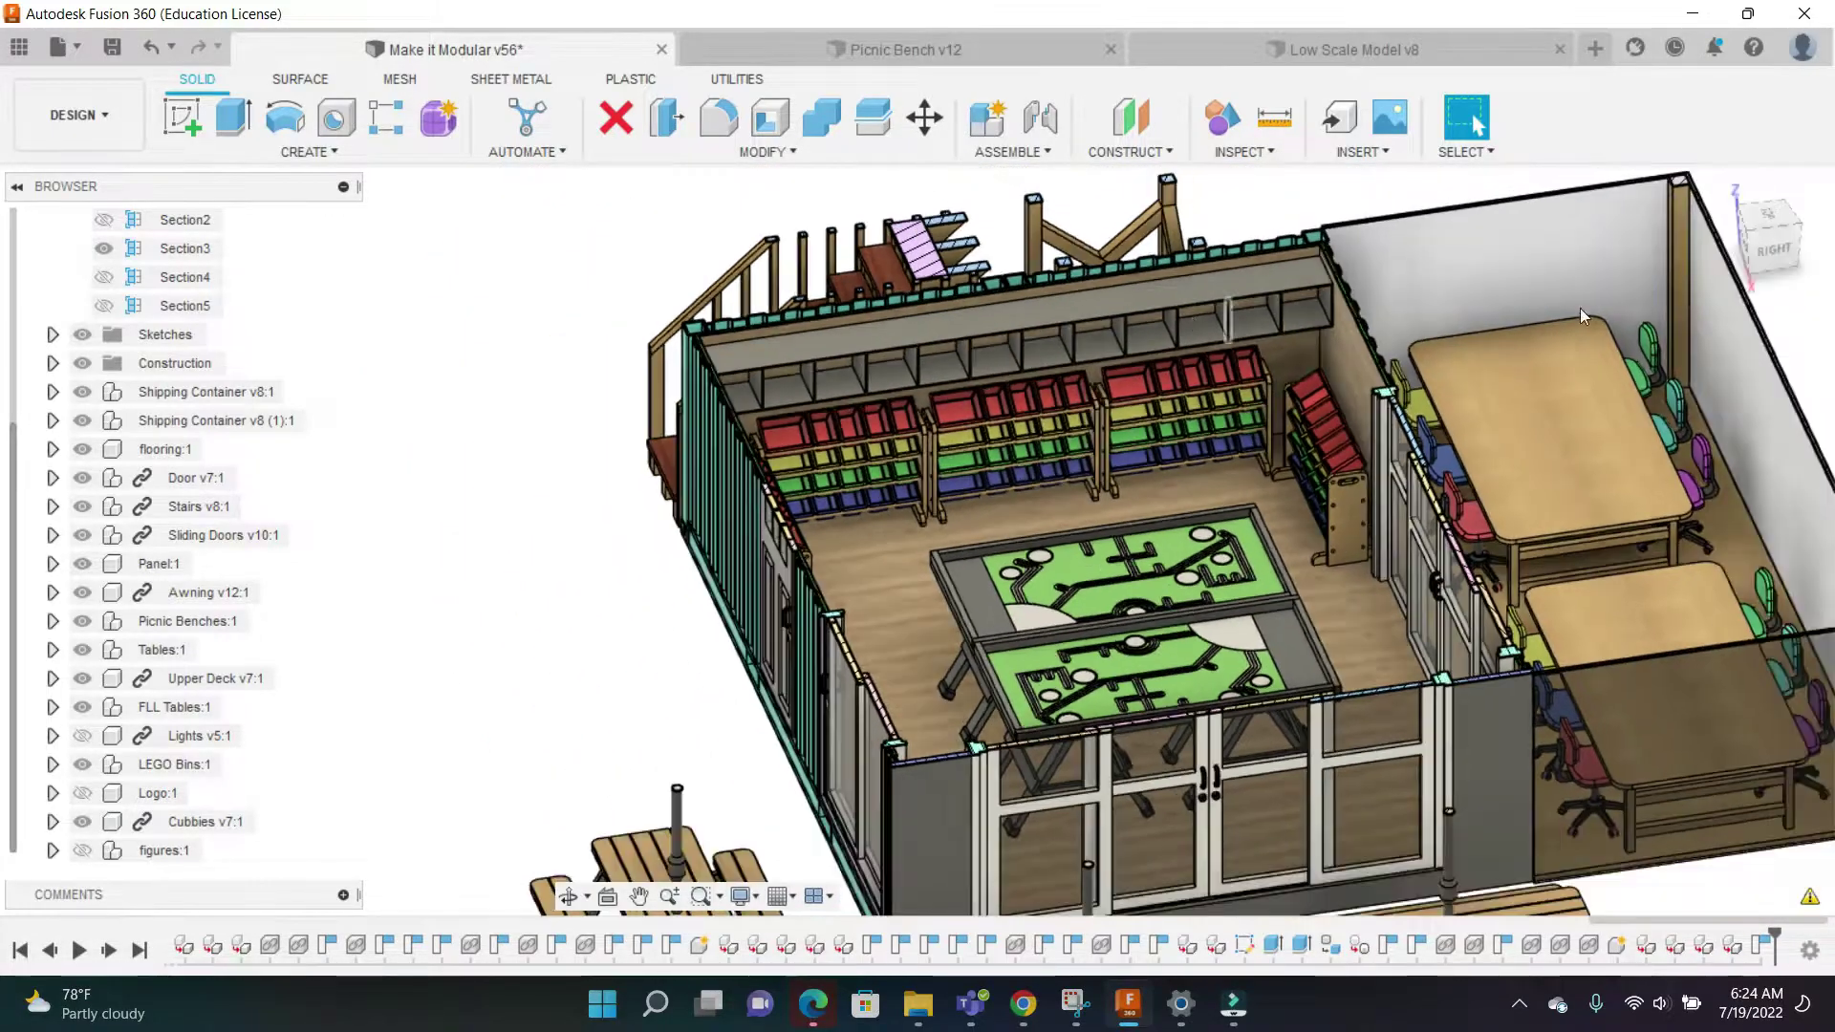
Turn off the Section3 analysis, collapse the Analysis folder, and view the whole building from the front
{"action": "left_click", "coordinate": [1772, 228]}
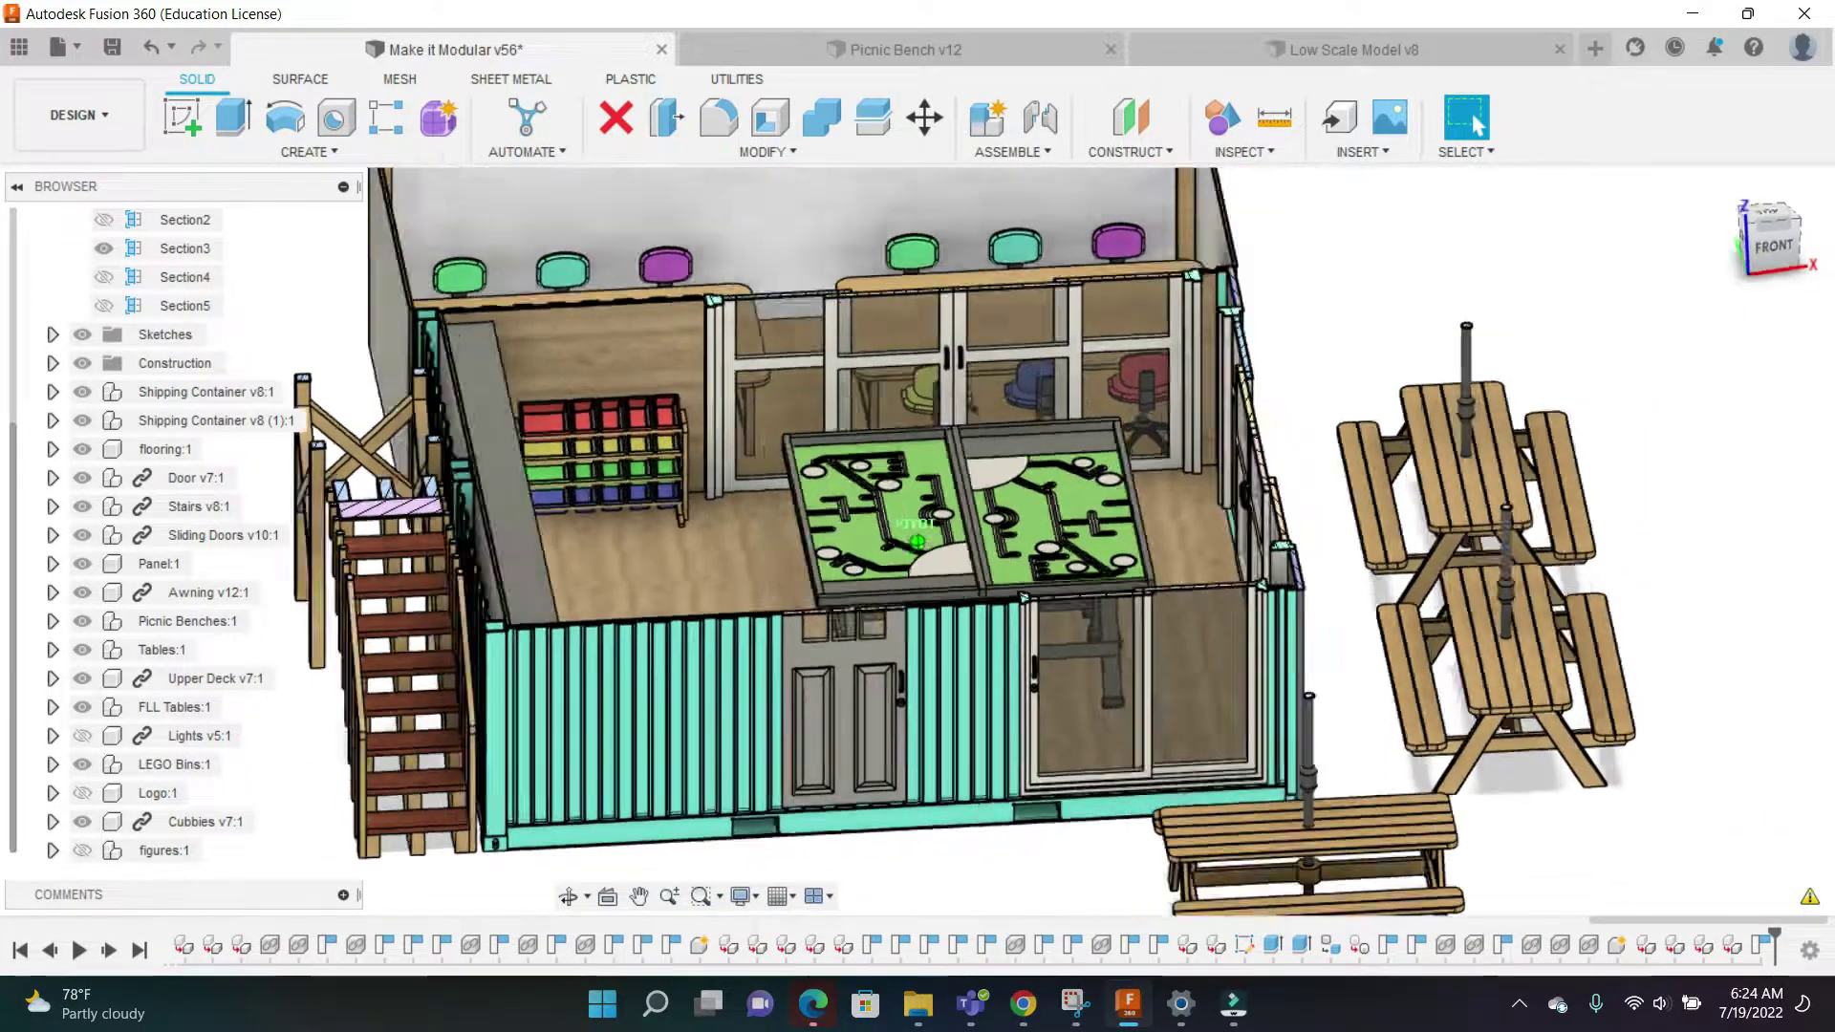
{"action": "scroll", "coordinate": [106, 364], "scroll_direction": "up", "scroll_amount": 1}
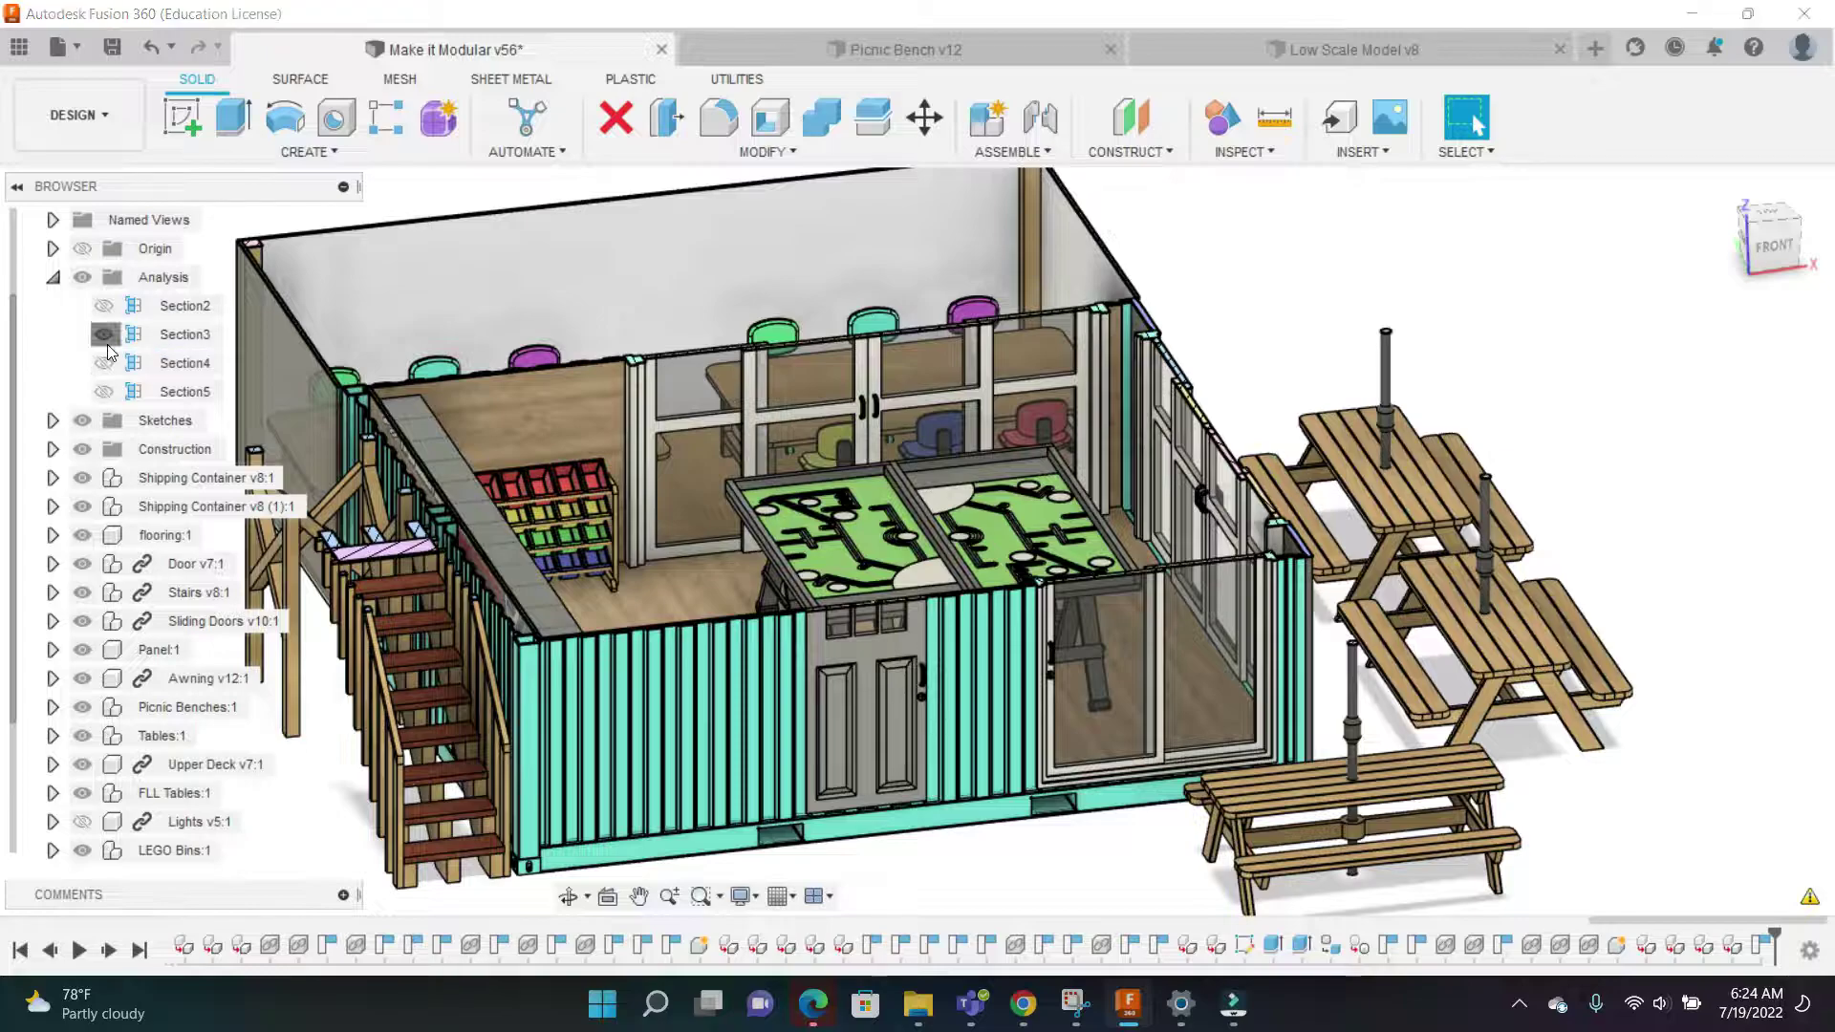
{"action": "left_click", "coordinate": [104, 337]}
{"action": "left_click", "coordinate": [52, 277]}
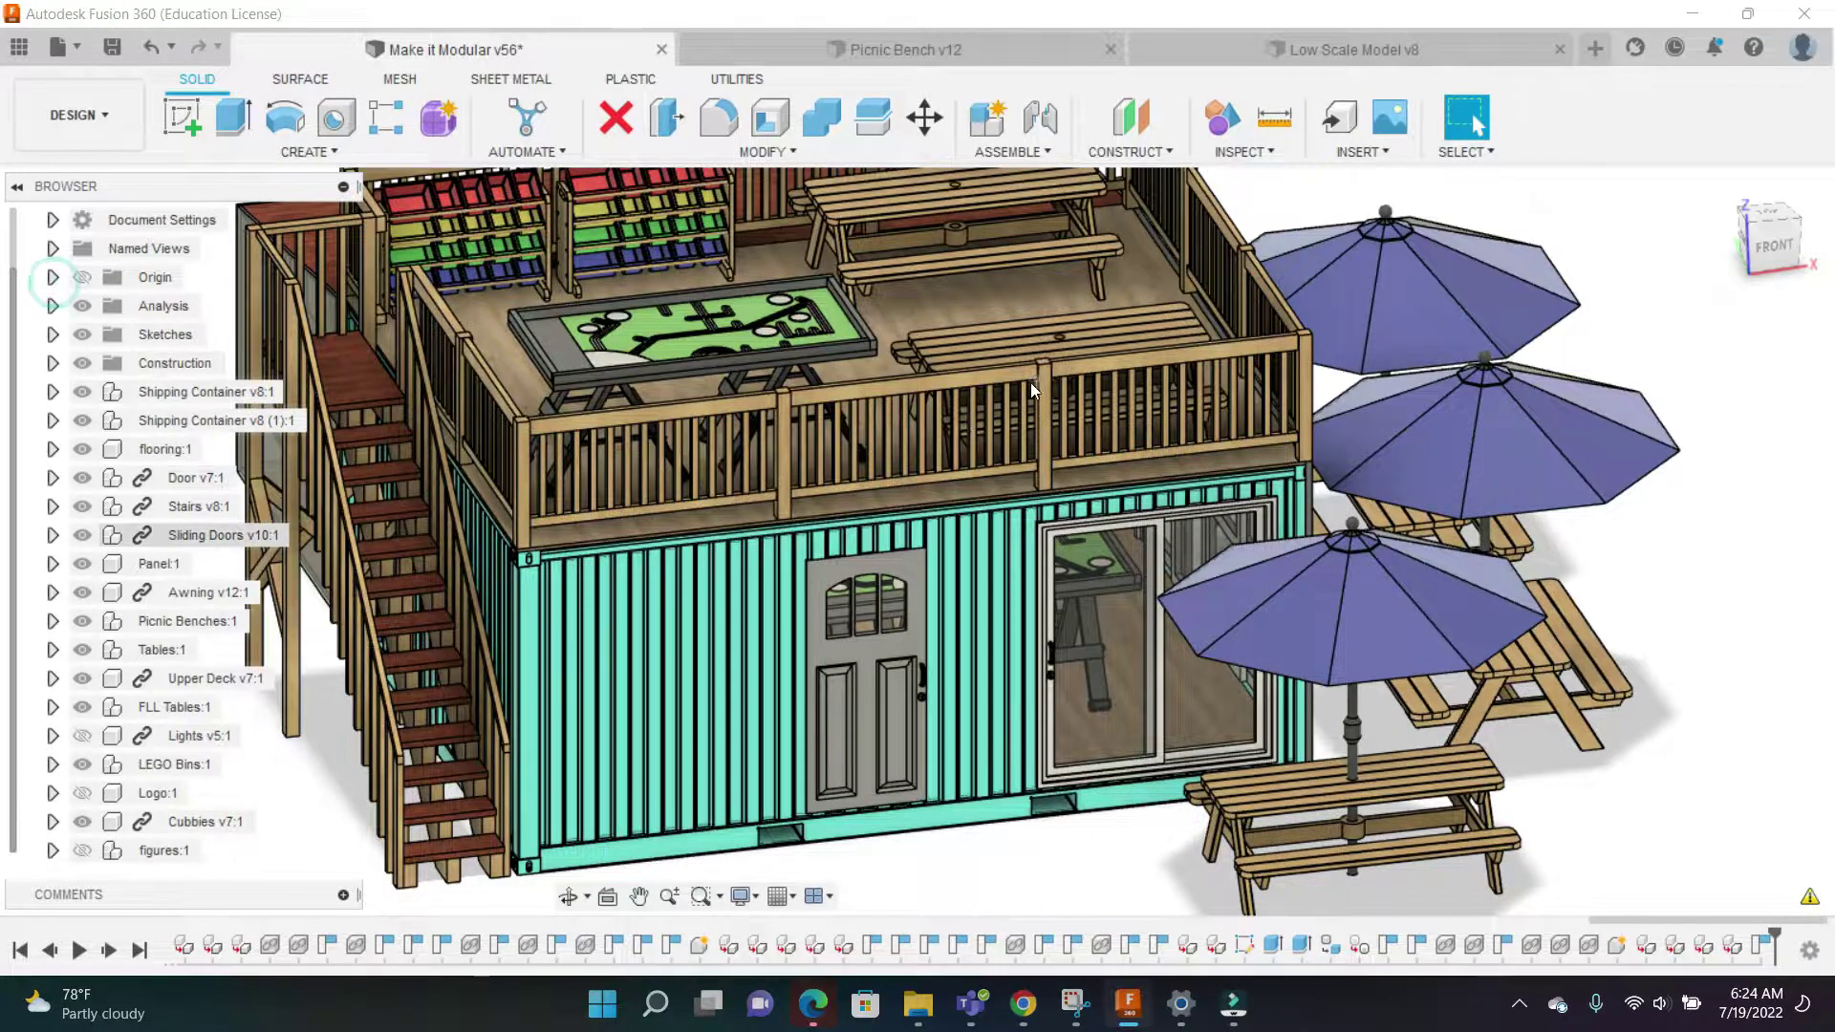
{"action": "scroll", "coordinate": [1418, 302], "scroll_direction": "down", "scroll_amount": 5}
{"action": "middle_click_drag", "start_coordinate": [1298, 214], "coordinate": [1217, 234]}
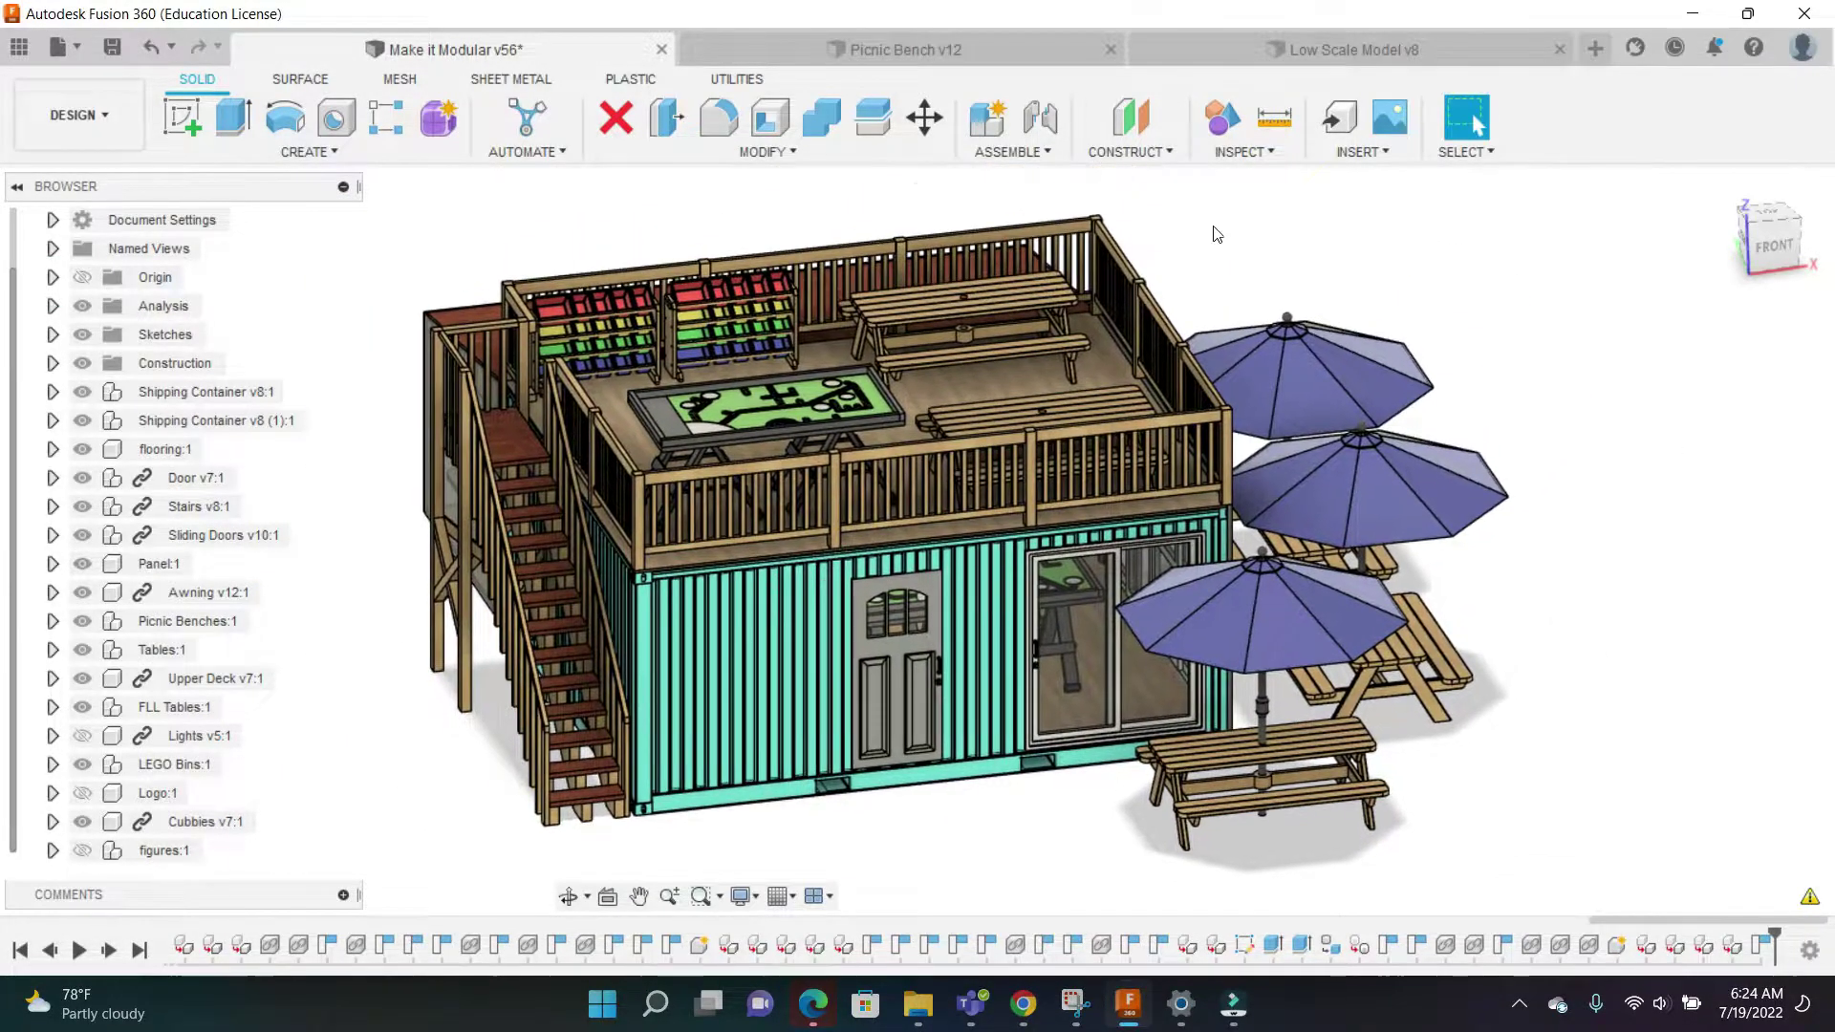
Switch to the Low Scale Model v8 design and examine the simplified building from the front-left corner
{"action": "left_click", "coordinate": [1333, 44]}
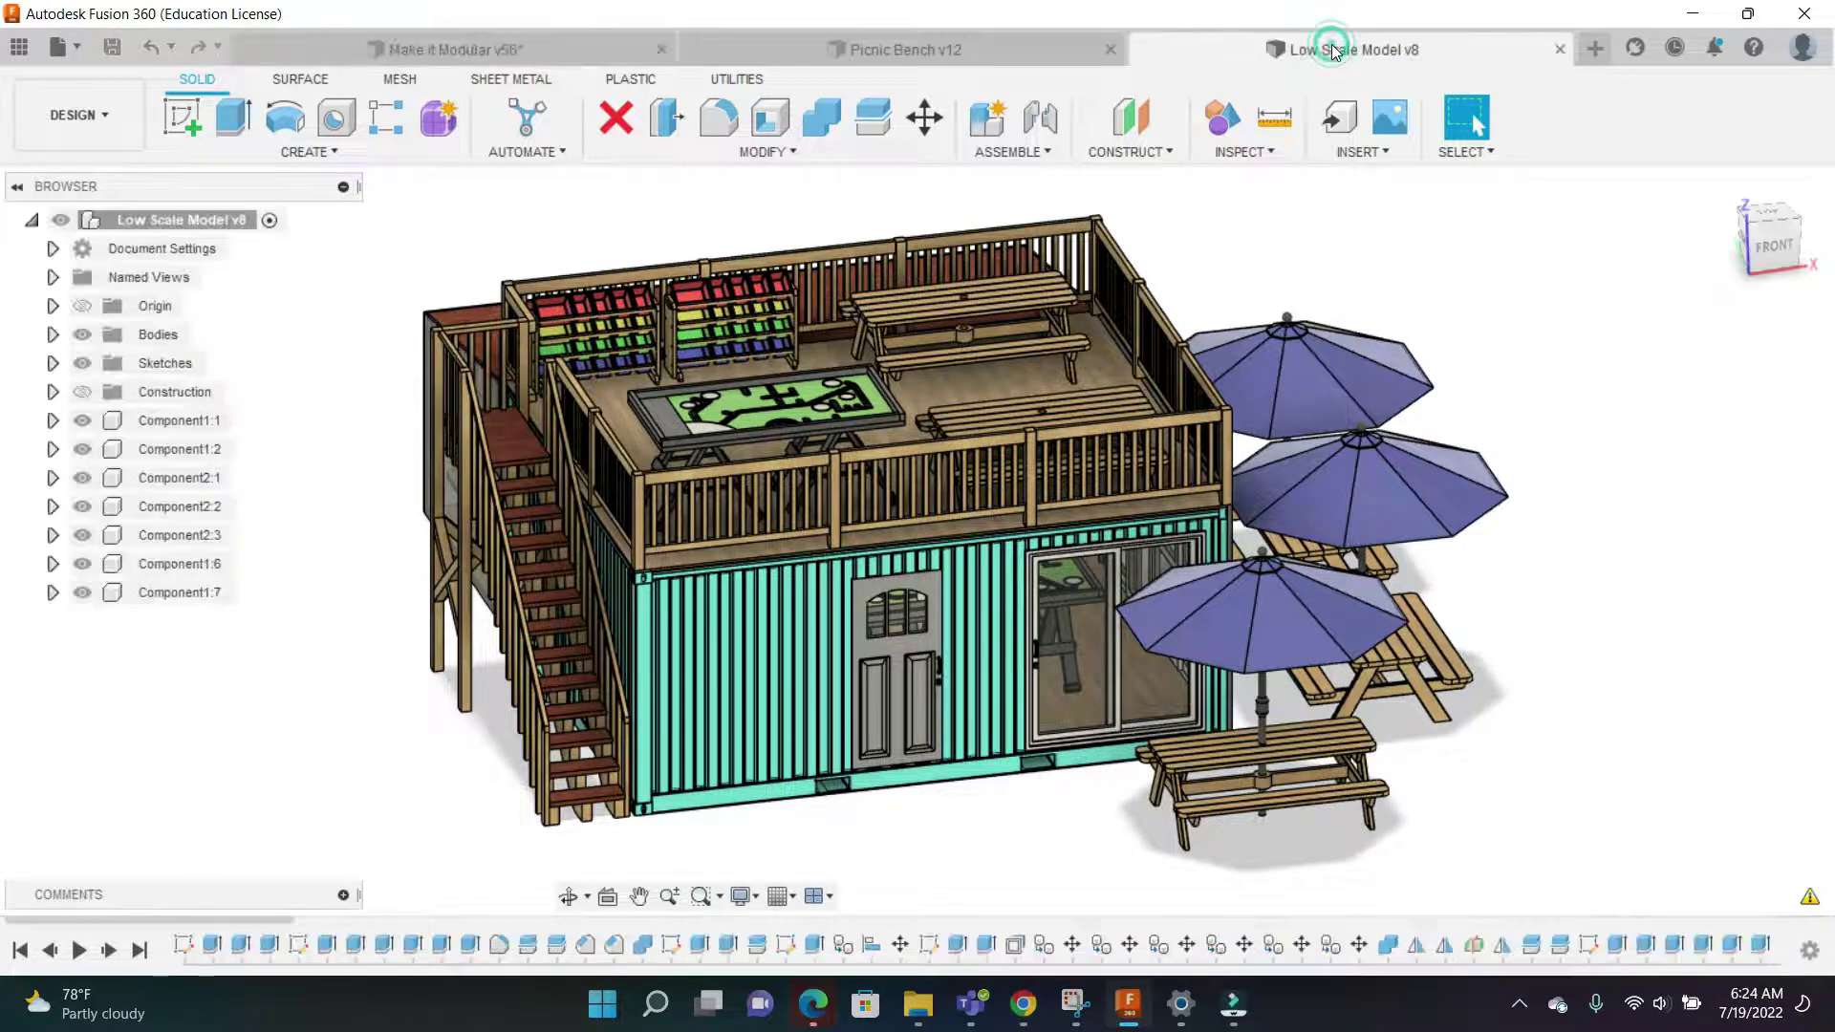
{"action": "scroll", "coordinate": [677, 291], "scroll_direction": "up", "scroll_amount": 3}
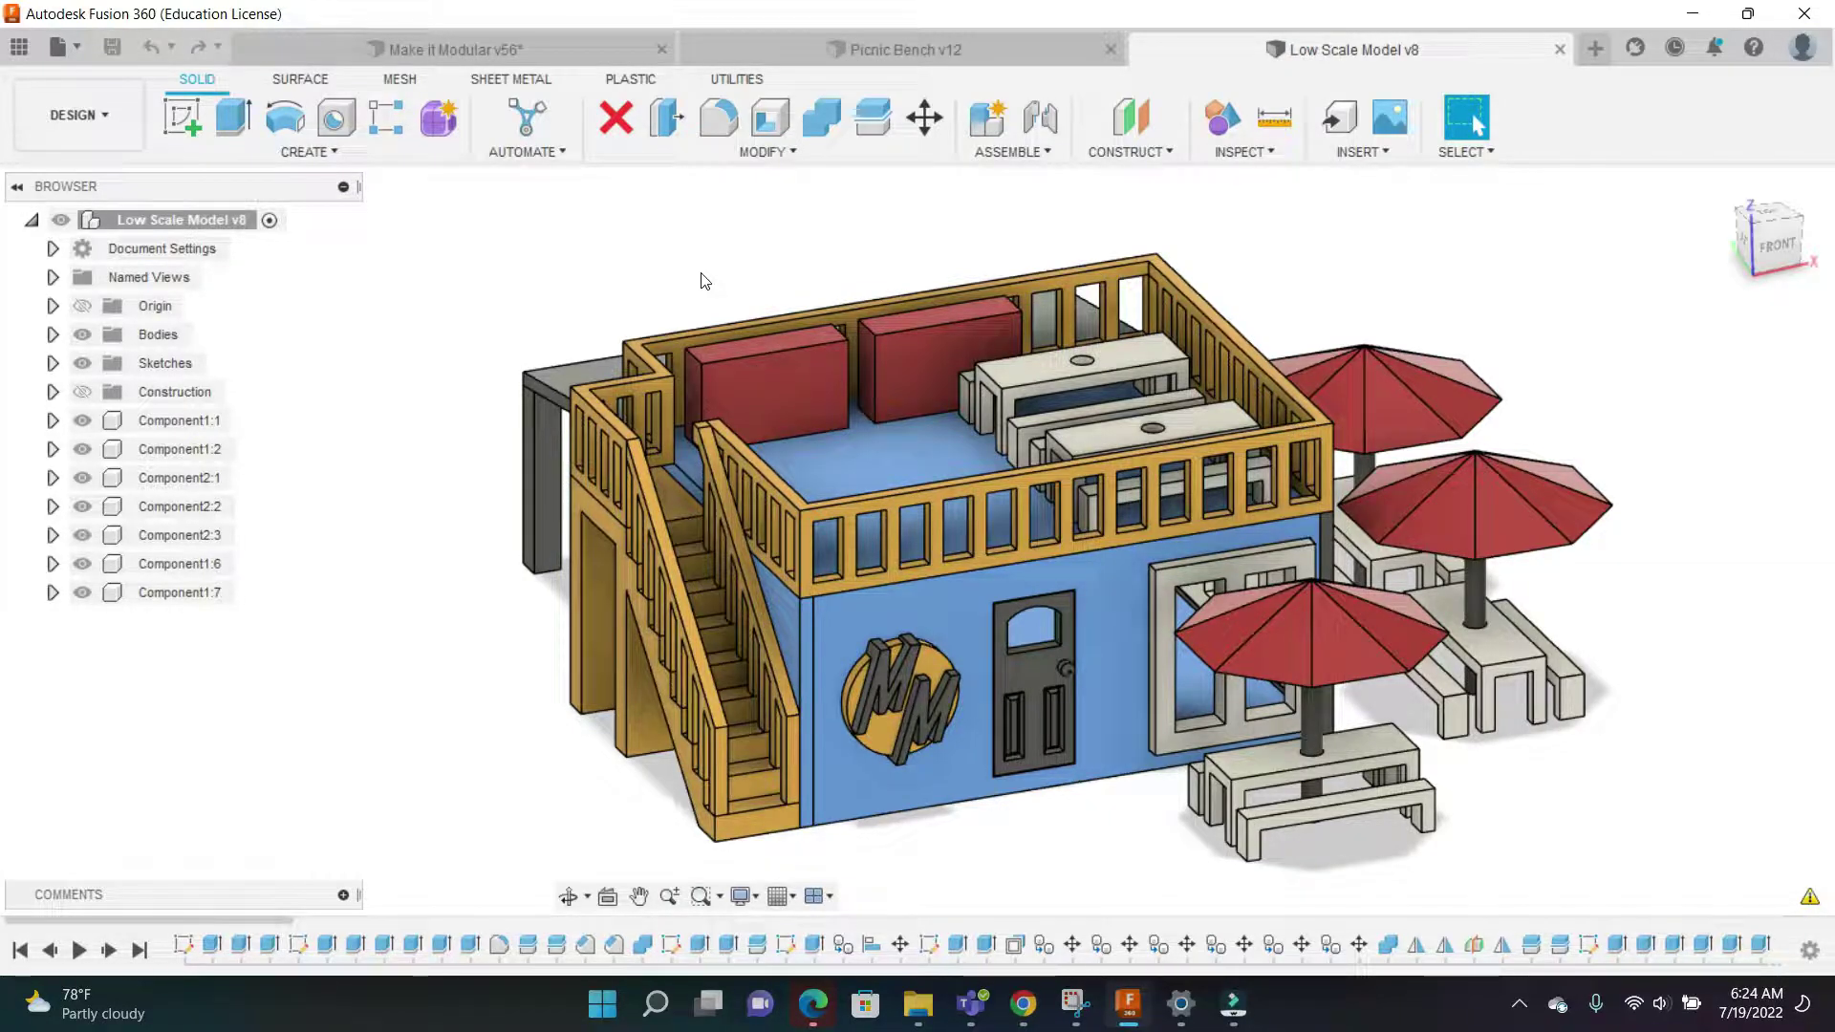
{"action": "mouse_move", "coordinate": [1768, 232]}
{"action": "left_mouse_down"}
{"action": "mouse_move", "coordinate": [1711, 244]}
{"action": "mouse_move", "coordinate": [1558, 191]}
{"action": "mouse_move", "coordinate": [1396, 234]}
{"action": "mouse_move", "coordinate": [1290, 215]}
{"action": "mouse_move", "coordinate": [1606, 254]}
{"action": "mouse_move", "coordinate": [1797, 239]}
{"action": "left_mouse_up"}
{"action": "scroll", "coordinate": [965, 491], "scroll_direction": "up", "scroll_amount": 2}
{"action": "scroll", "coordinate": [677, 399], "scroll_direction": "down", "scroll_amount": 2}
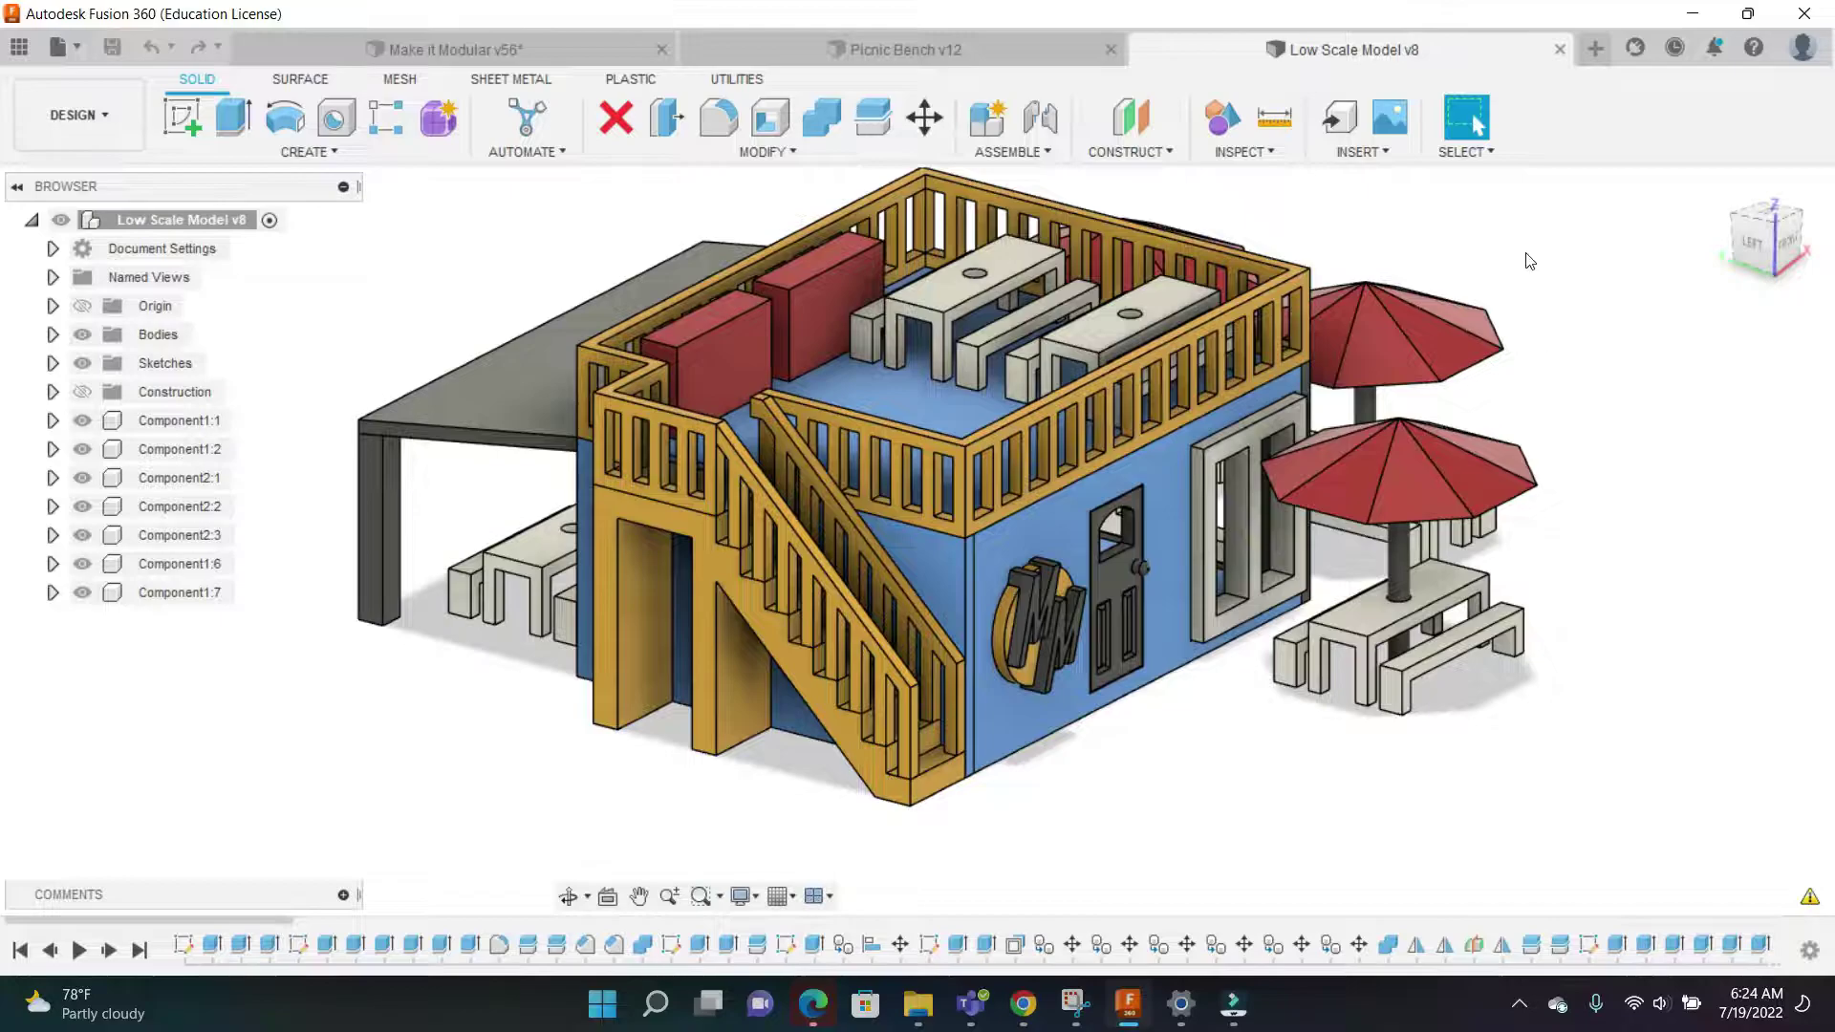
Measure the length of the front wall's bottom edge and the position of the stair base's outer front corner
{"action": "left_click", "coordinate": [1275, 120]}
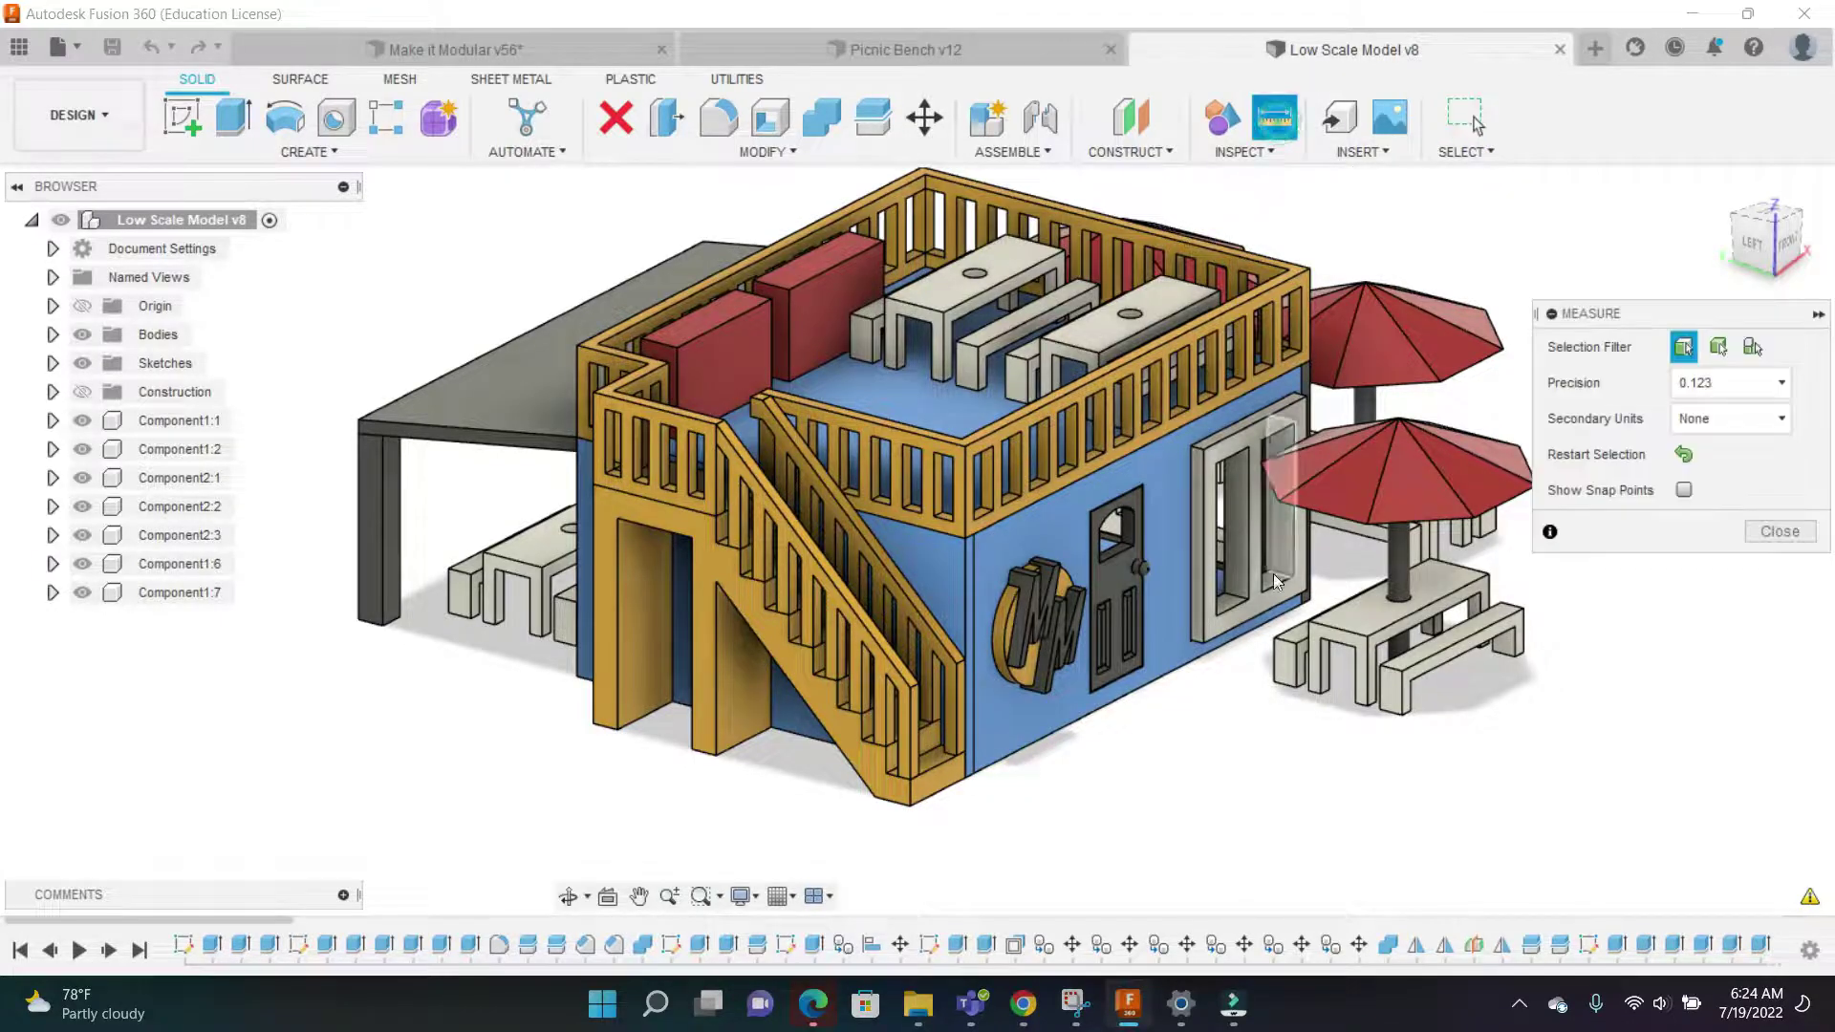
{"action": "left_click", "coordinate": [1231, 651]}
{"action": "left_click_drag", "start_coordinate": [1784, 251], "coordinate": [1762, 248]}
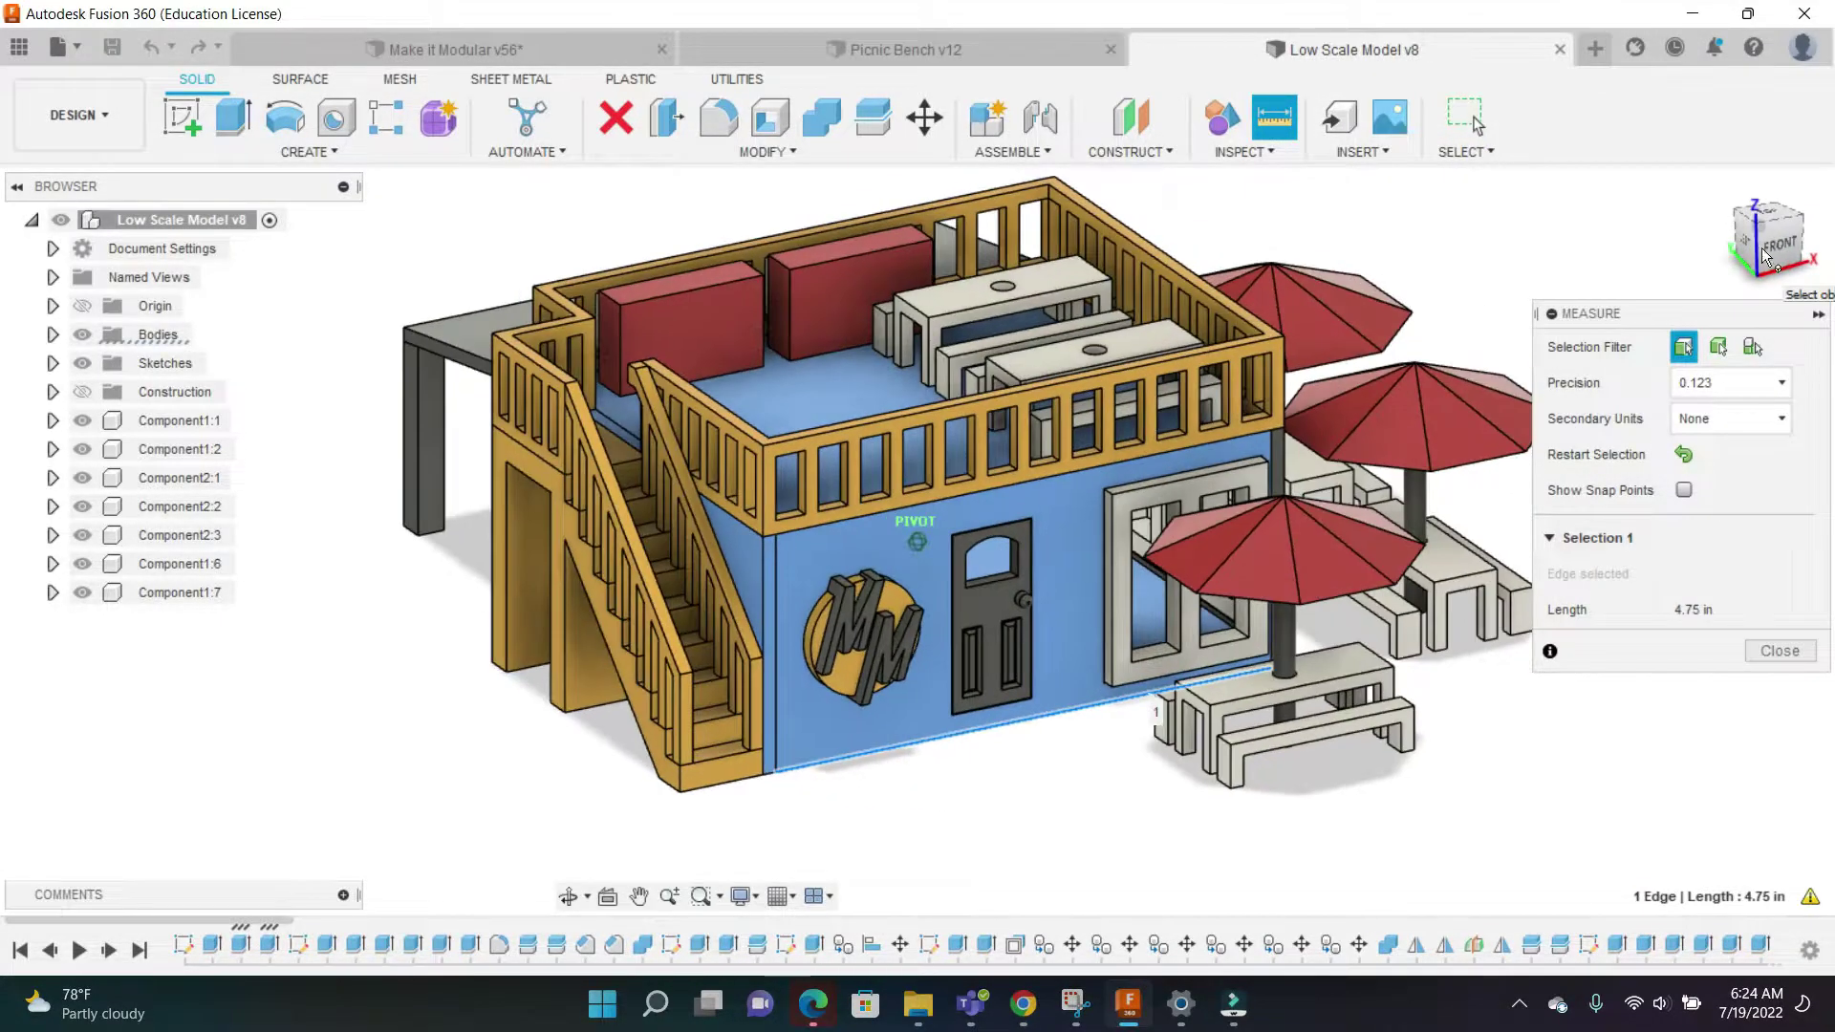
{"action": "left_click", "coordinate": [1275, 119]}
{"action": "scroll", "coordinate": [671, 793], "scroll_direction": "up", "scroll_amount": 2}
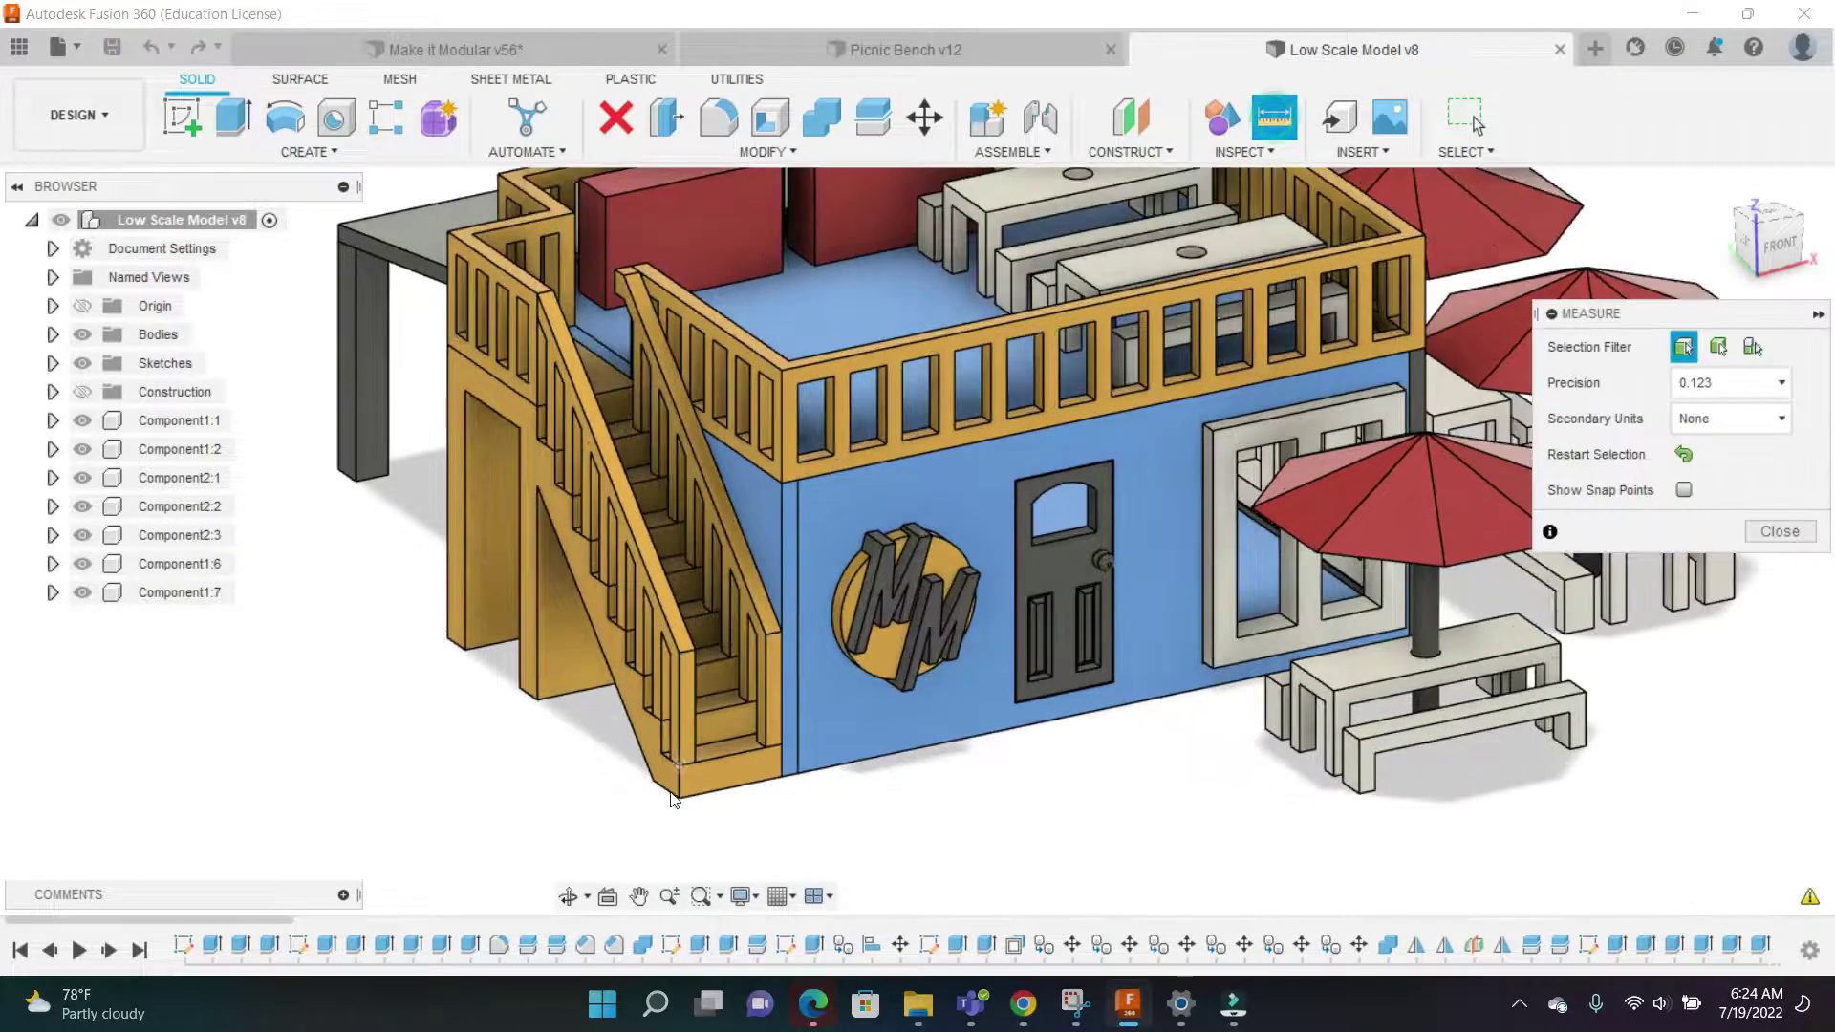
{"action": "left_click", "coordinate": [673, 801]}
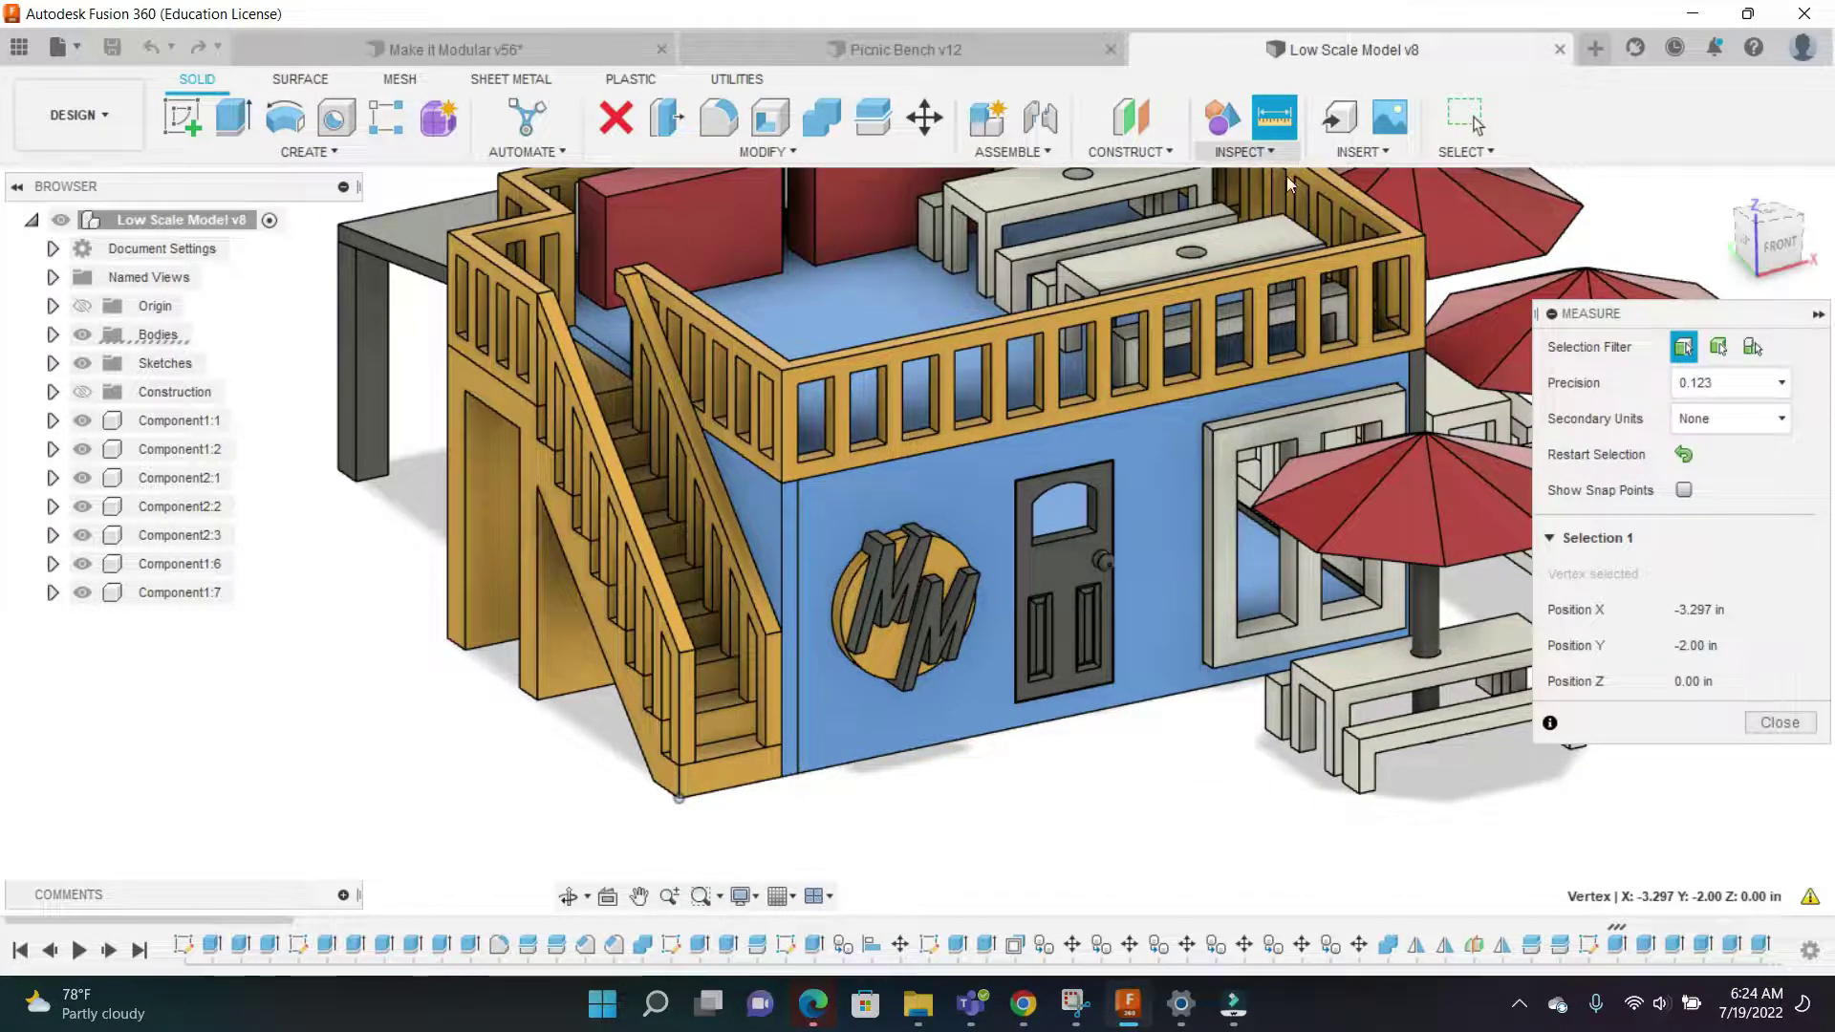
Measure the distance from the front wall's bottom corner beside the stairs to the vertical edge at its far end
{"action": "left_click", "coordinate": [1271, 121]}
{"action": "left_click", "coordinate": [788, 780]}
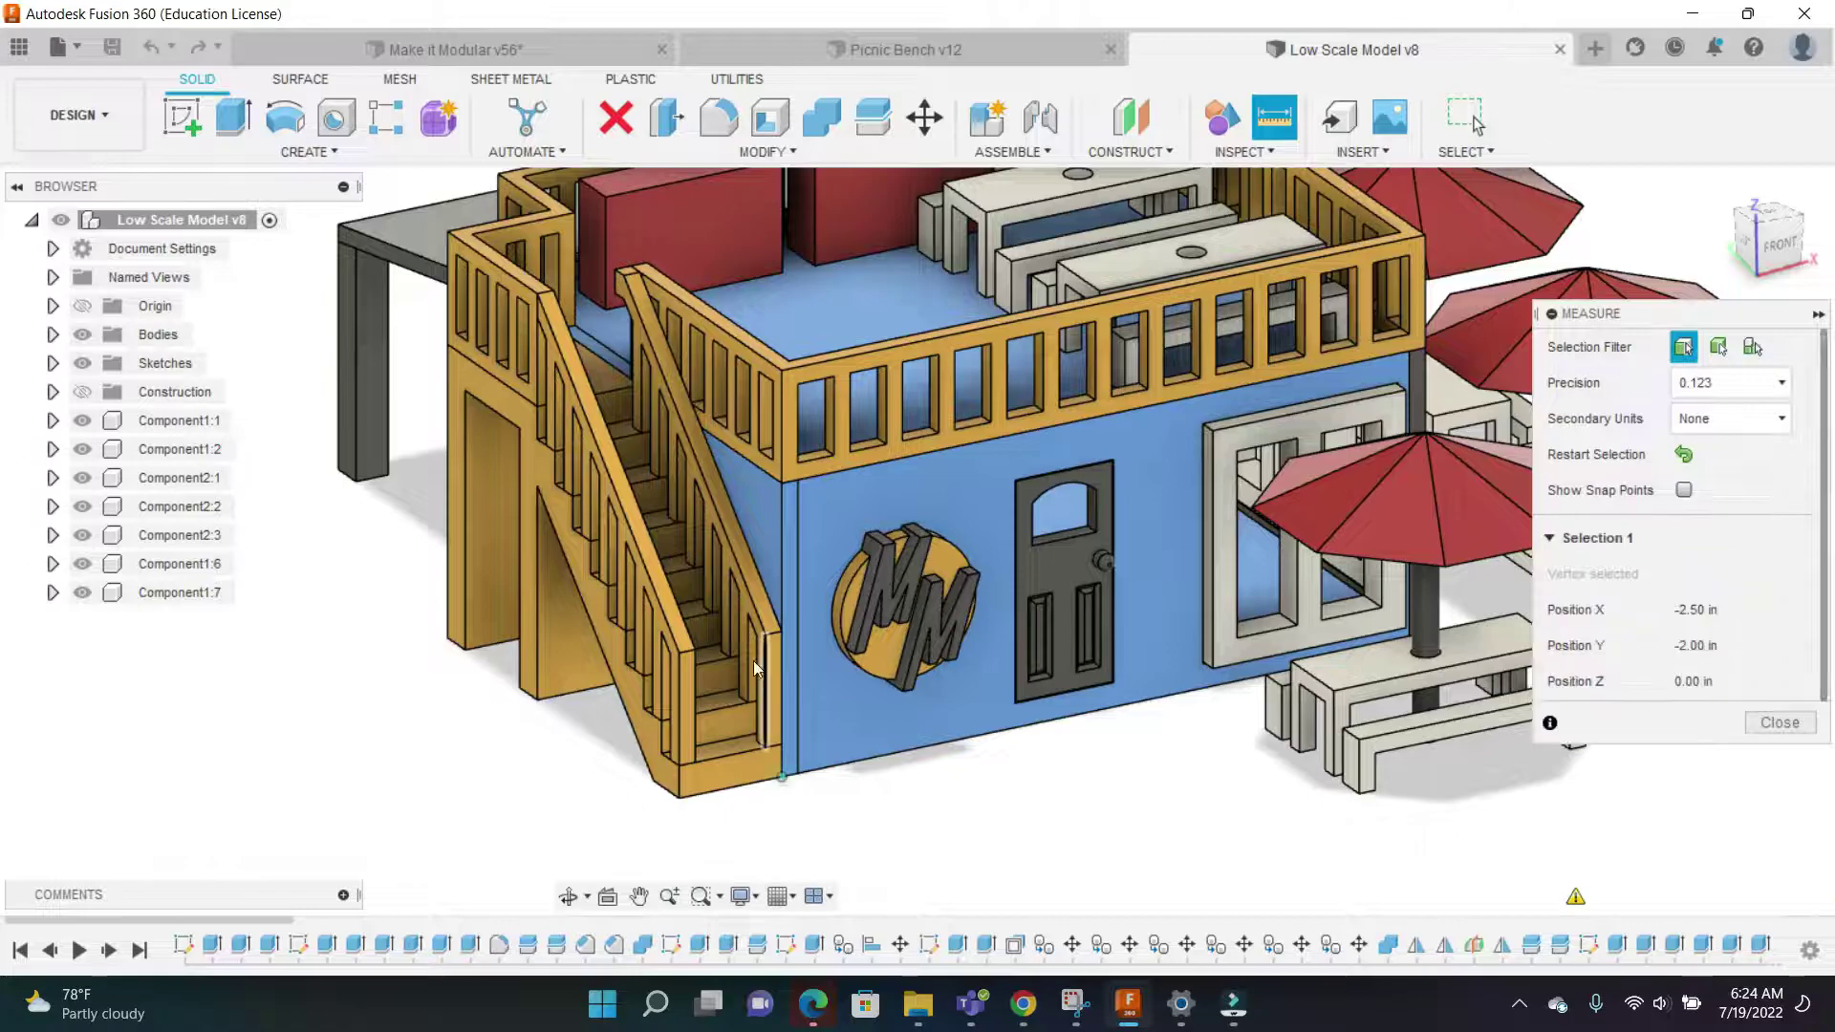
{"action": "scroll", "coordinate": [788, 780], "scroll_direction": "down", "scroll_amount": 2}
{"action": "left_click", "coordinate": [1754, 258]}
{"action": "scroll", "coordinate": [1113, 738], "scroll_direction": "up", "scroll_amount": 4}
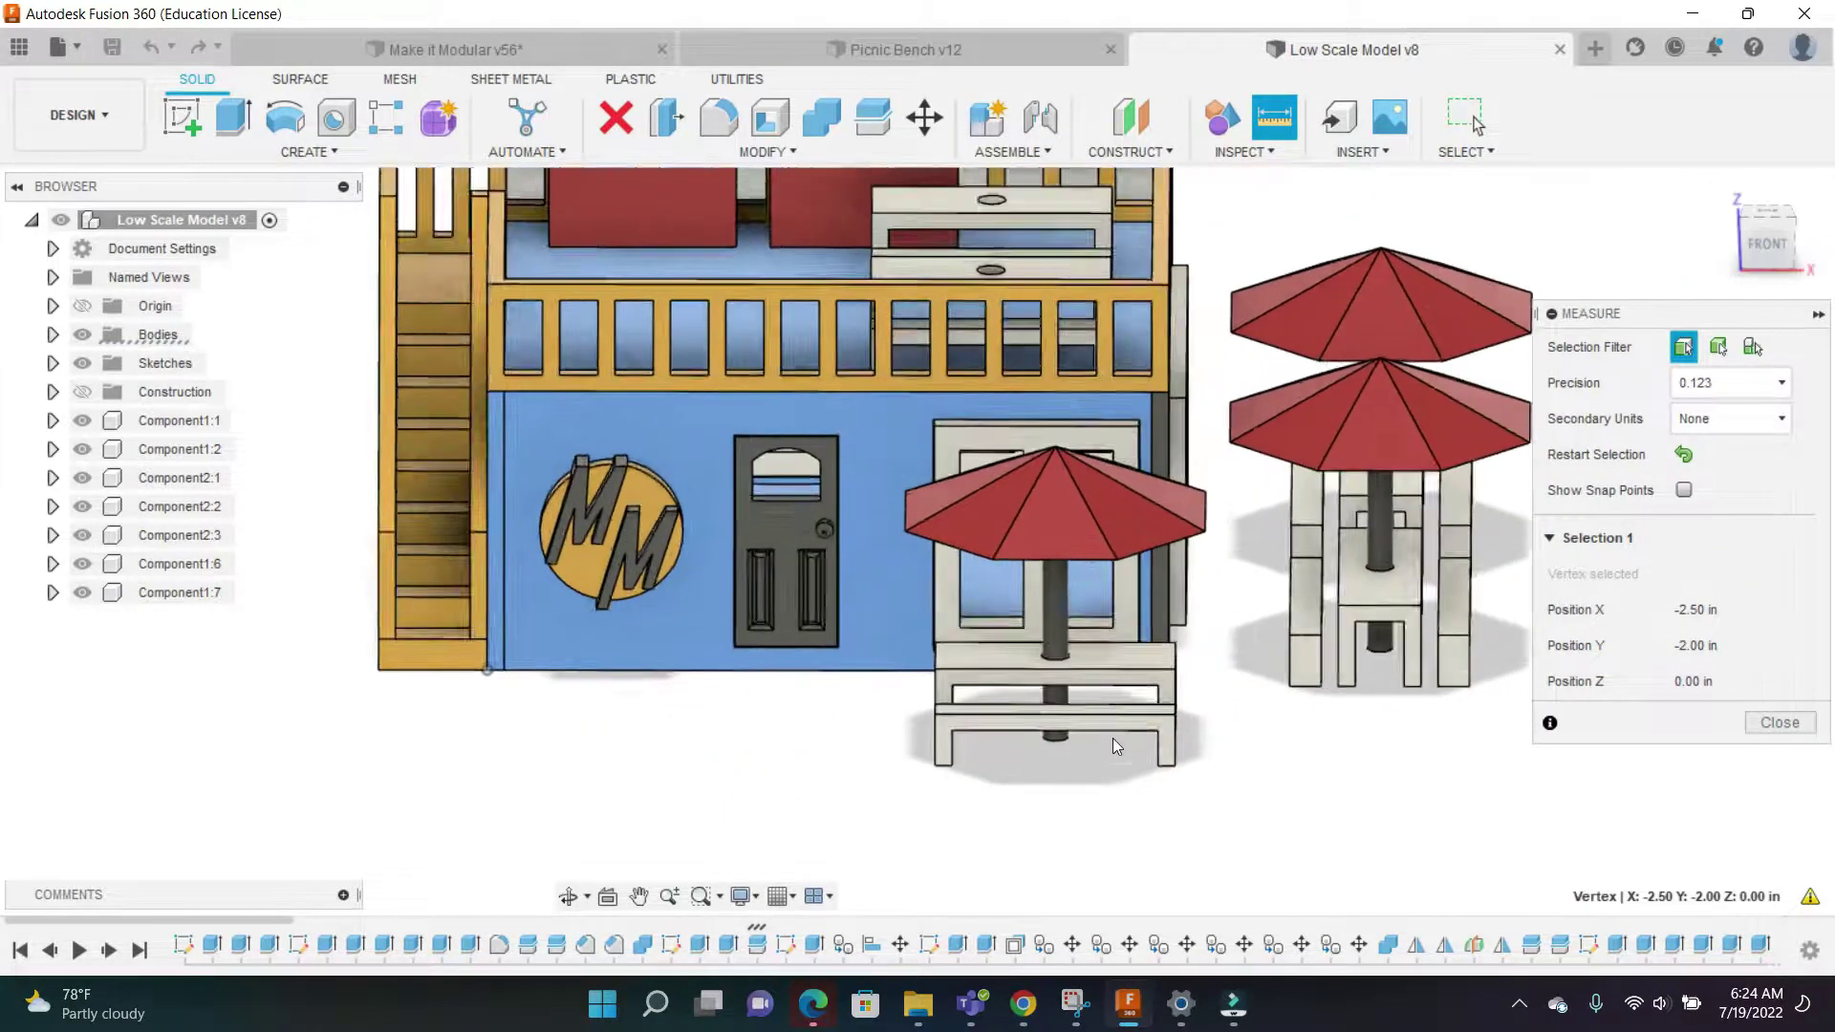
{"action": "left_click", "coordinate": [1195, 587]}
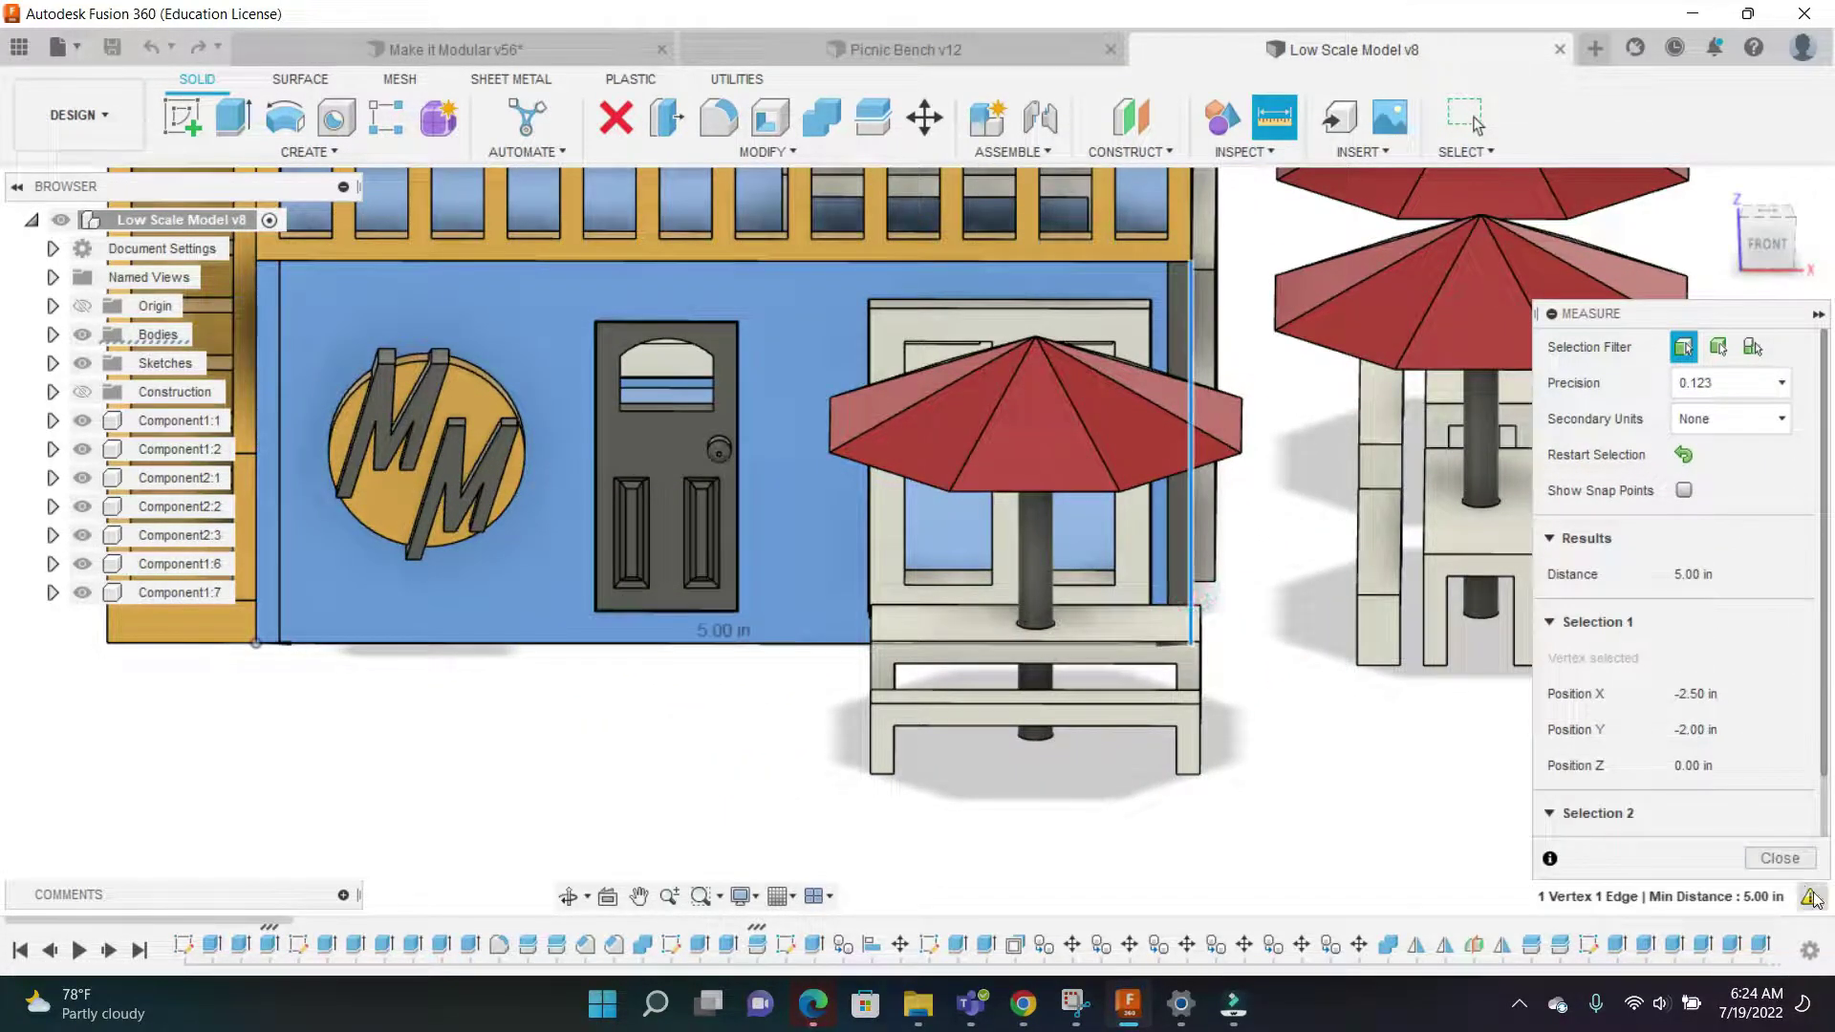
{"action": "left_click", "coordinate": [1780, 858]}
Examine the low scale model's stairs, MM logo, door and umbrella tables from the front-left and front-right corners
{"action": "scroll", "coordinate": [1195, 524], "scroll_direction": "down", "scroll_amount": 5}
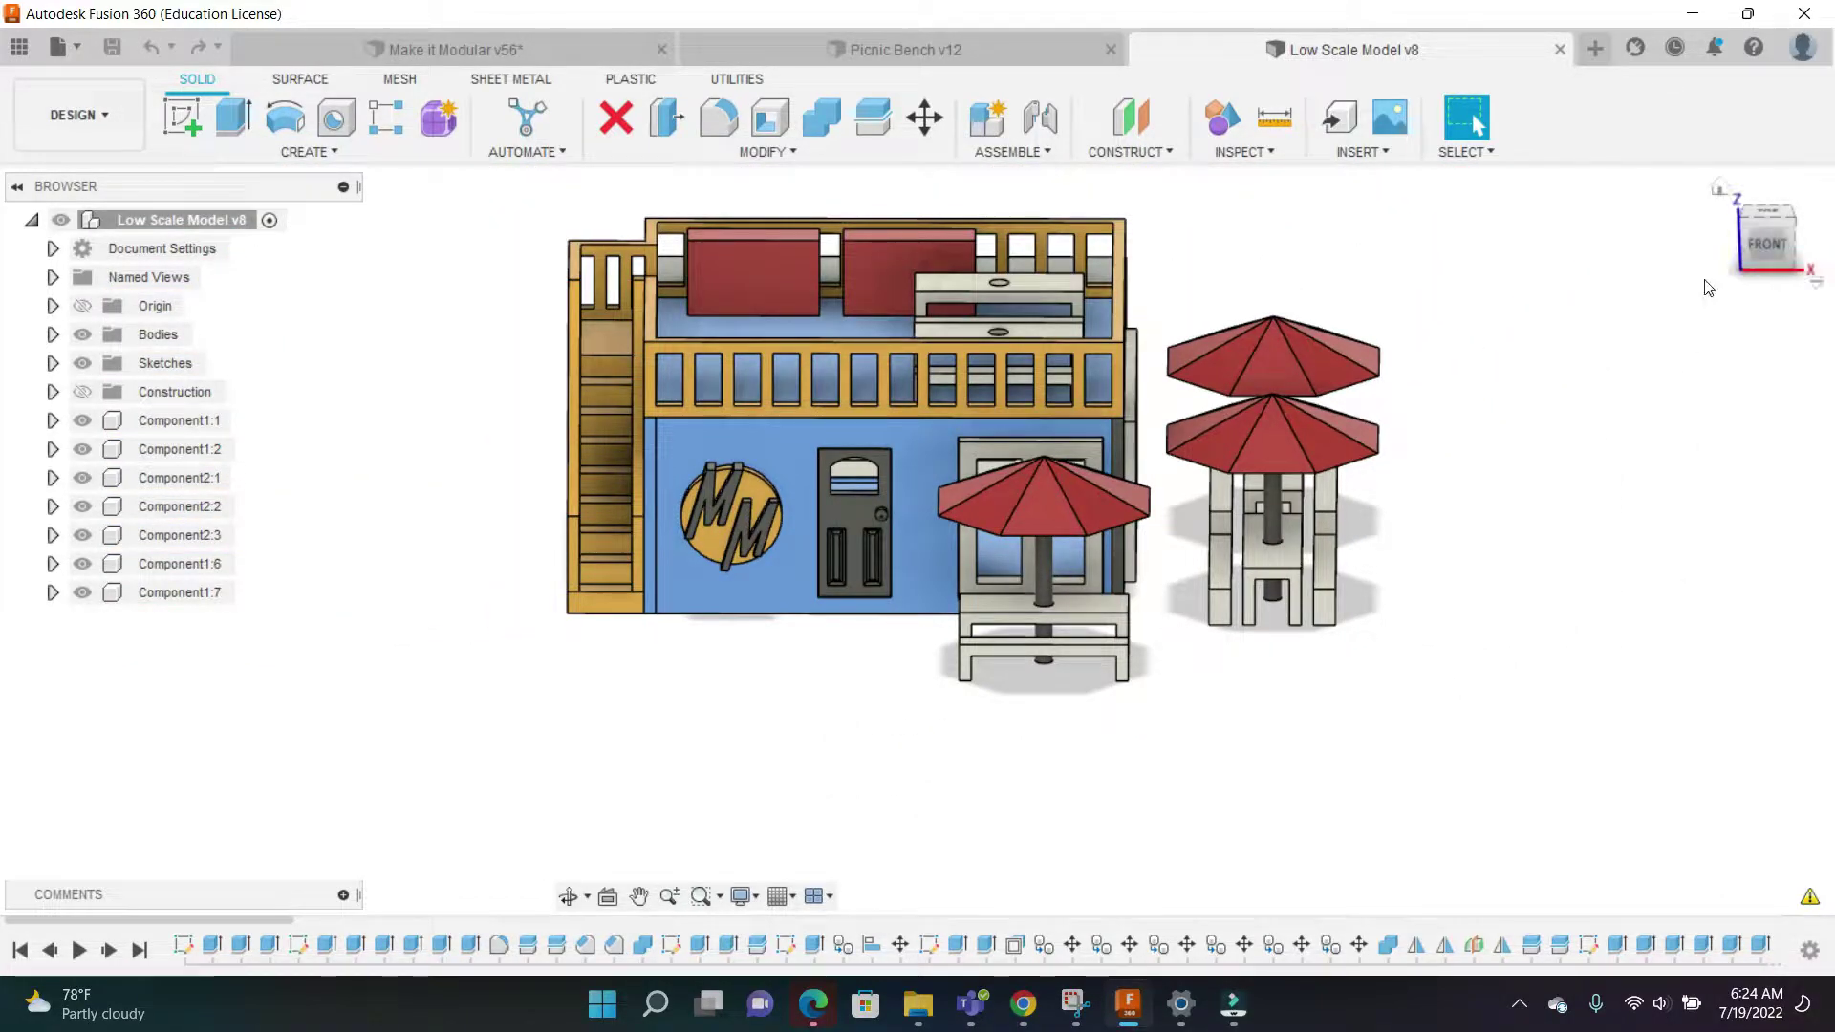
{"action": "left_click", "coordinate": [1753, 249]}
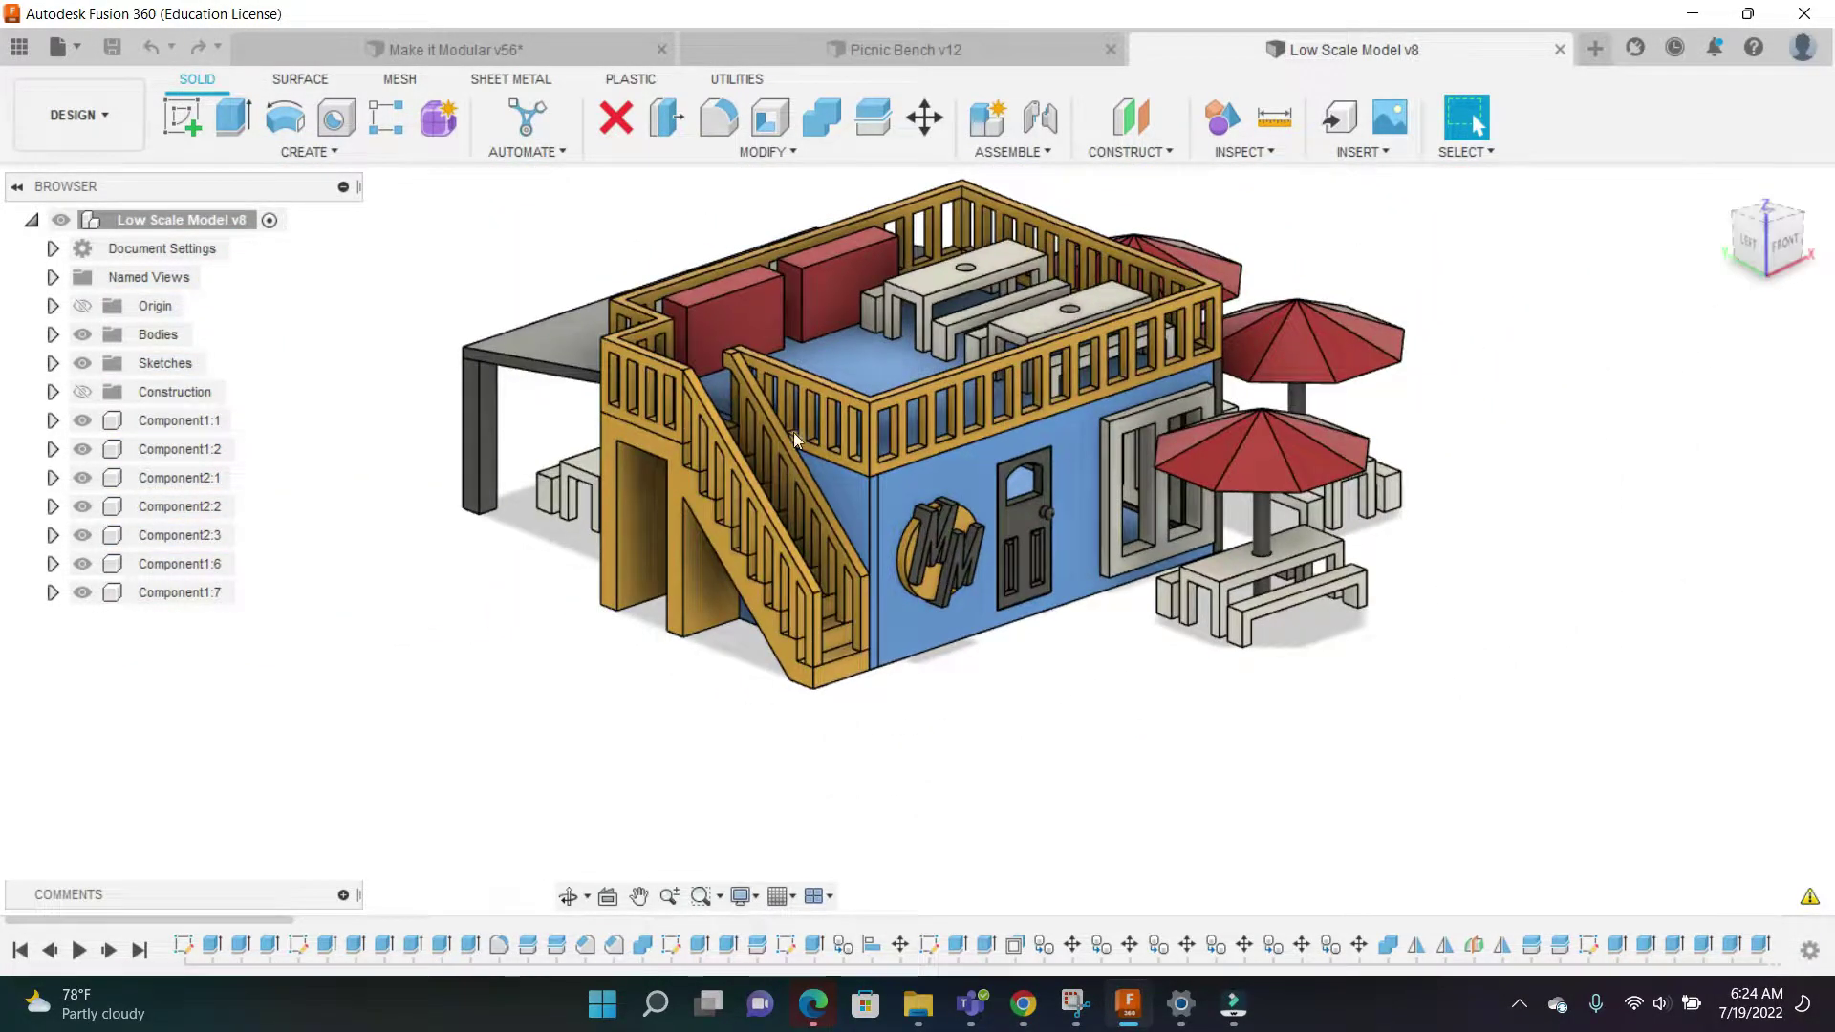
{"action": "scroll", "coordinate": [910, 333], "scroll_direction": "up", "scroll_amount": 5}
{"action": "middle_click_drag", "start_coordinate": [910, 333], "coordinate": [782, 394]}
{"action": "scroll", "coordinate": [1776, 297], "scroll_direction": "down", "scroll_amount": 2}
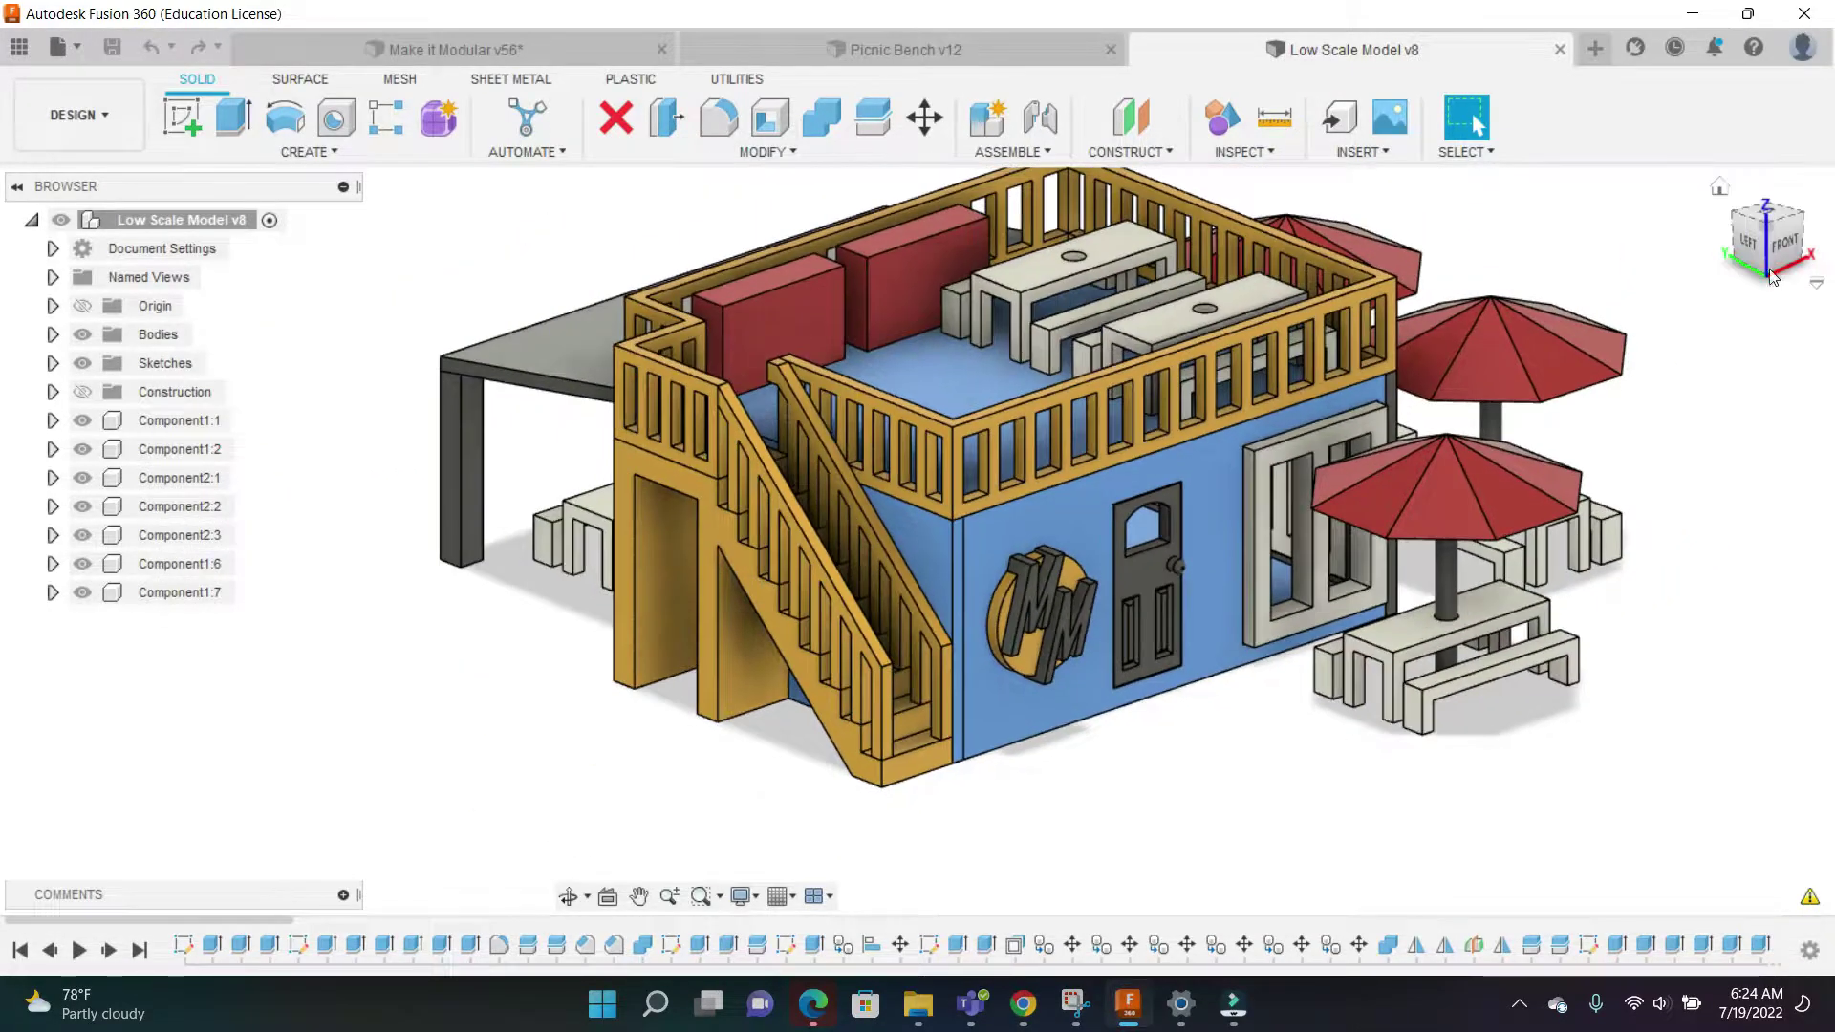
{"action": "left_click_drag", "start_coordinate": [1755, 239], "coordinate": [1774, 233]}
{"action": "mouse_move", "coordinate": [1006, 342]}
{"action": "middle_mouse_down", "text": "shift"}
{"action": "mouse_move", "coordinate": [1185, 346]}
{"action": "mouse_move", "coordinate": [1192, 432]}
{"action": "mouse_move", "coordinate": [1099, 399]}
{"action": "mouse_move", "coordinate": [913, 387]}
{"action": "middle_mouse_up", "text": "shift"}
{"action": "middle_click_drag", "start_coordinate": [1529, 406], "coordinate": [1173, 276], "text": "shift"}
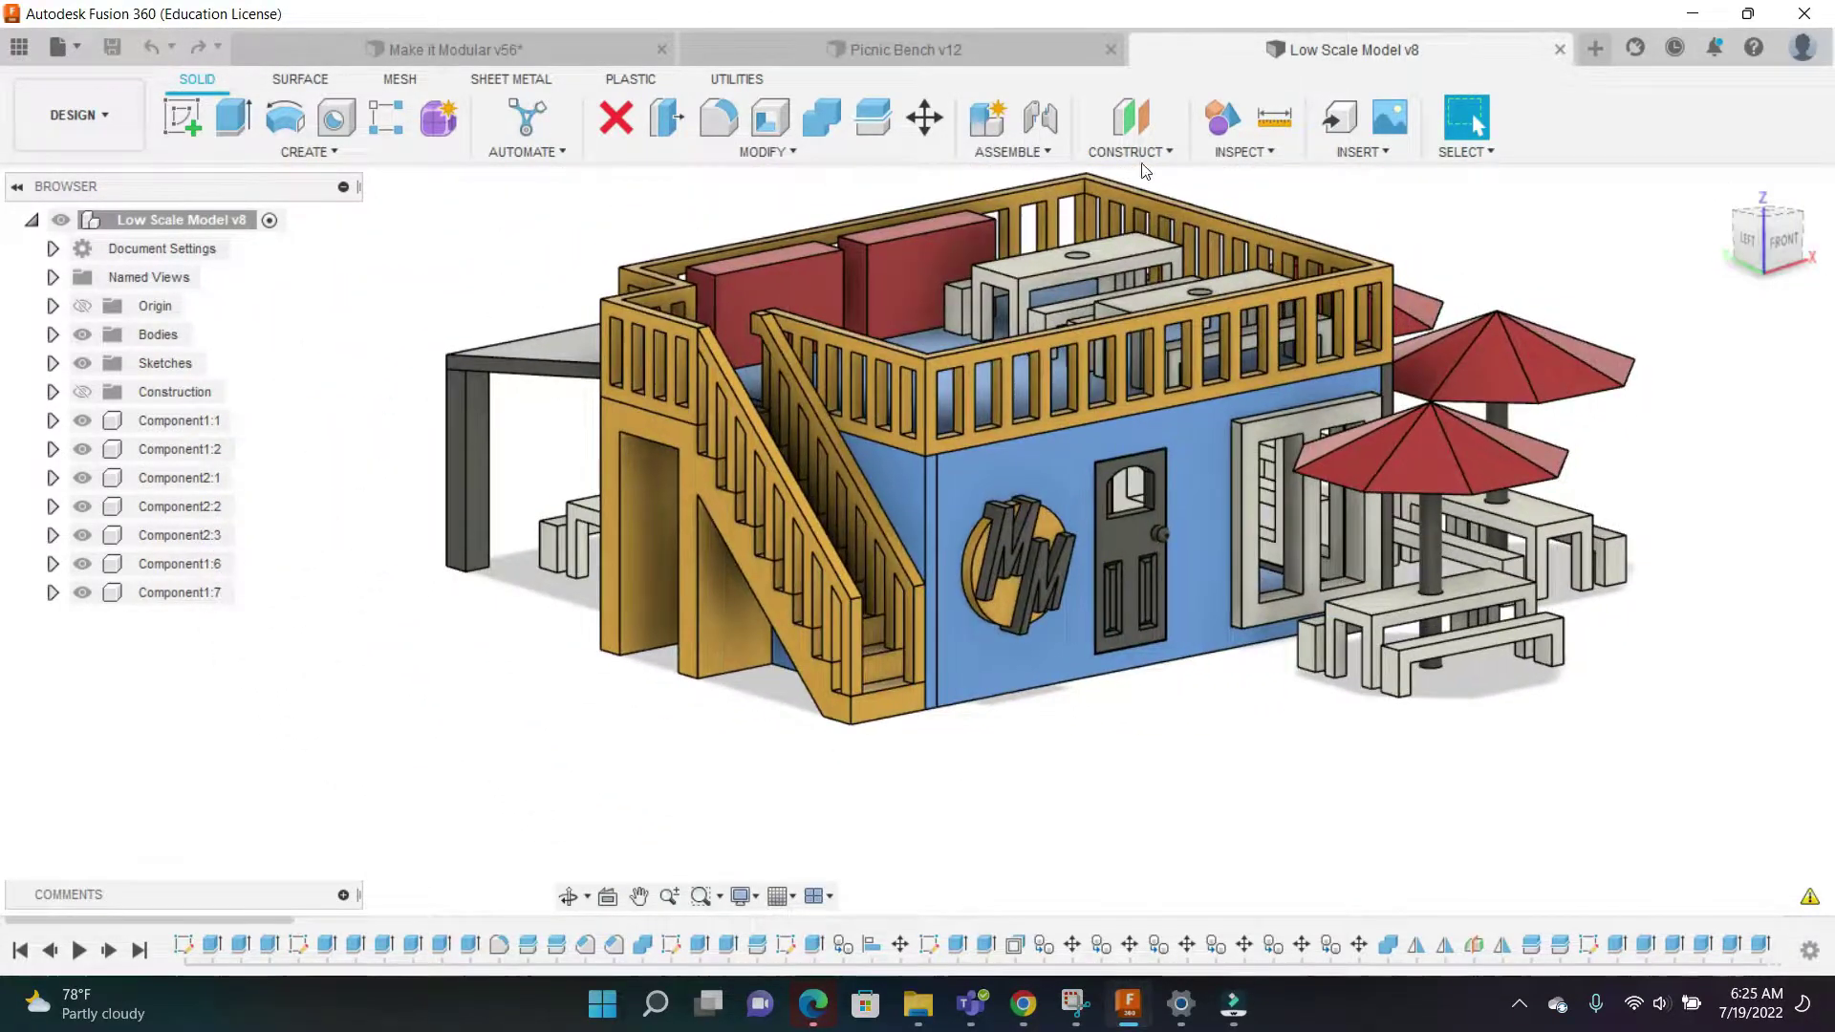
{"action": "left_click", "coordinate": [1783, 243]}
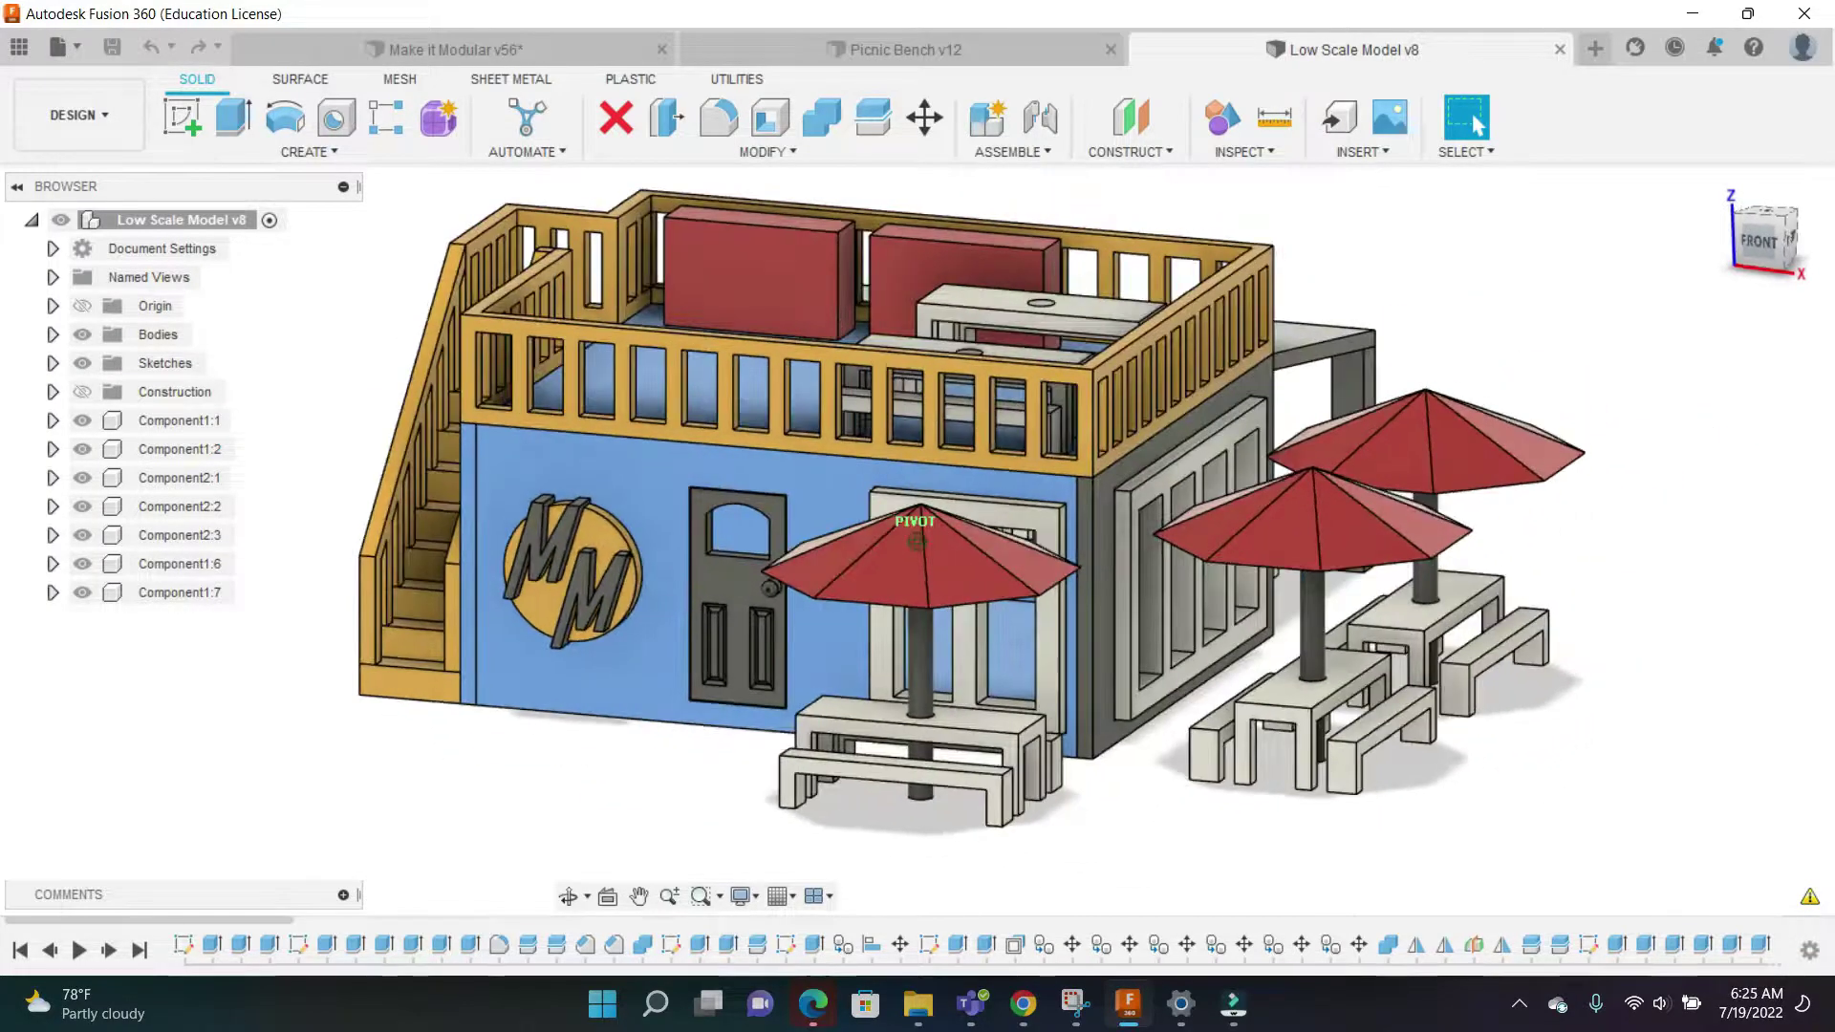
{"action": "mouse_move", "coordinate": [917, 535]}
{"action": "middle_mouse_down", "text": "shift"}
{"action": "mouse_move", "coordinate": [1100, 622]}
{"action": "mouse_move", "coordinate": [1052, 573]}
{"action": "mouse_move", "coordinate": [956, 593]}
{"action": "mouse_move", "coordinate": [1070, 564]}
{"action": "mouse_move", "coordinate": [841, 564]}
{"action": "mouse_move", "coordinate": [765, 478]}
{"action": "mouse_move", "coordinate": [669, 497]}
{"action": "mouse_move", "coordinate": [660, 545]}
{"action": "middle_mouse_up", "text": "shift"}
{"action": "left_click_drag", "start_coordinate": [1644, 250], "coordinate": [1759, 247]}
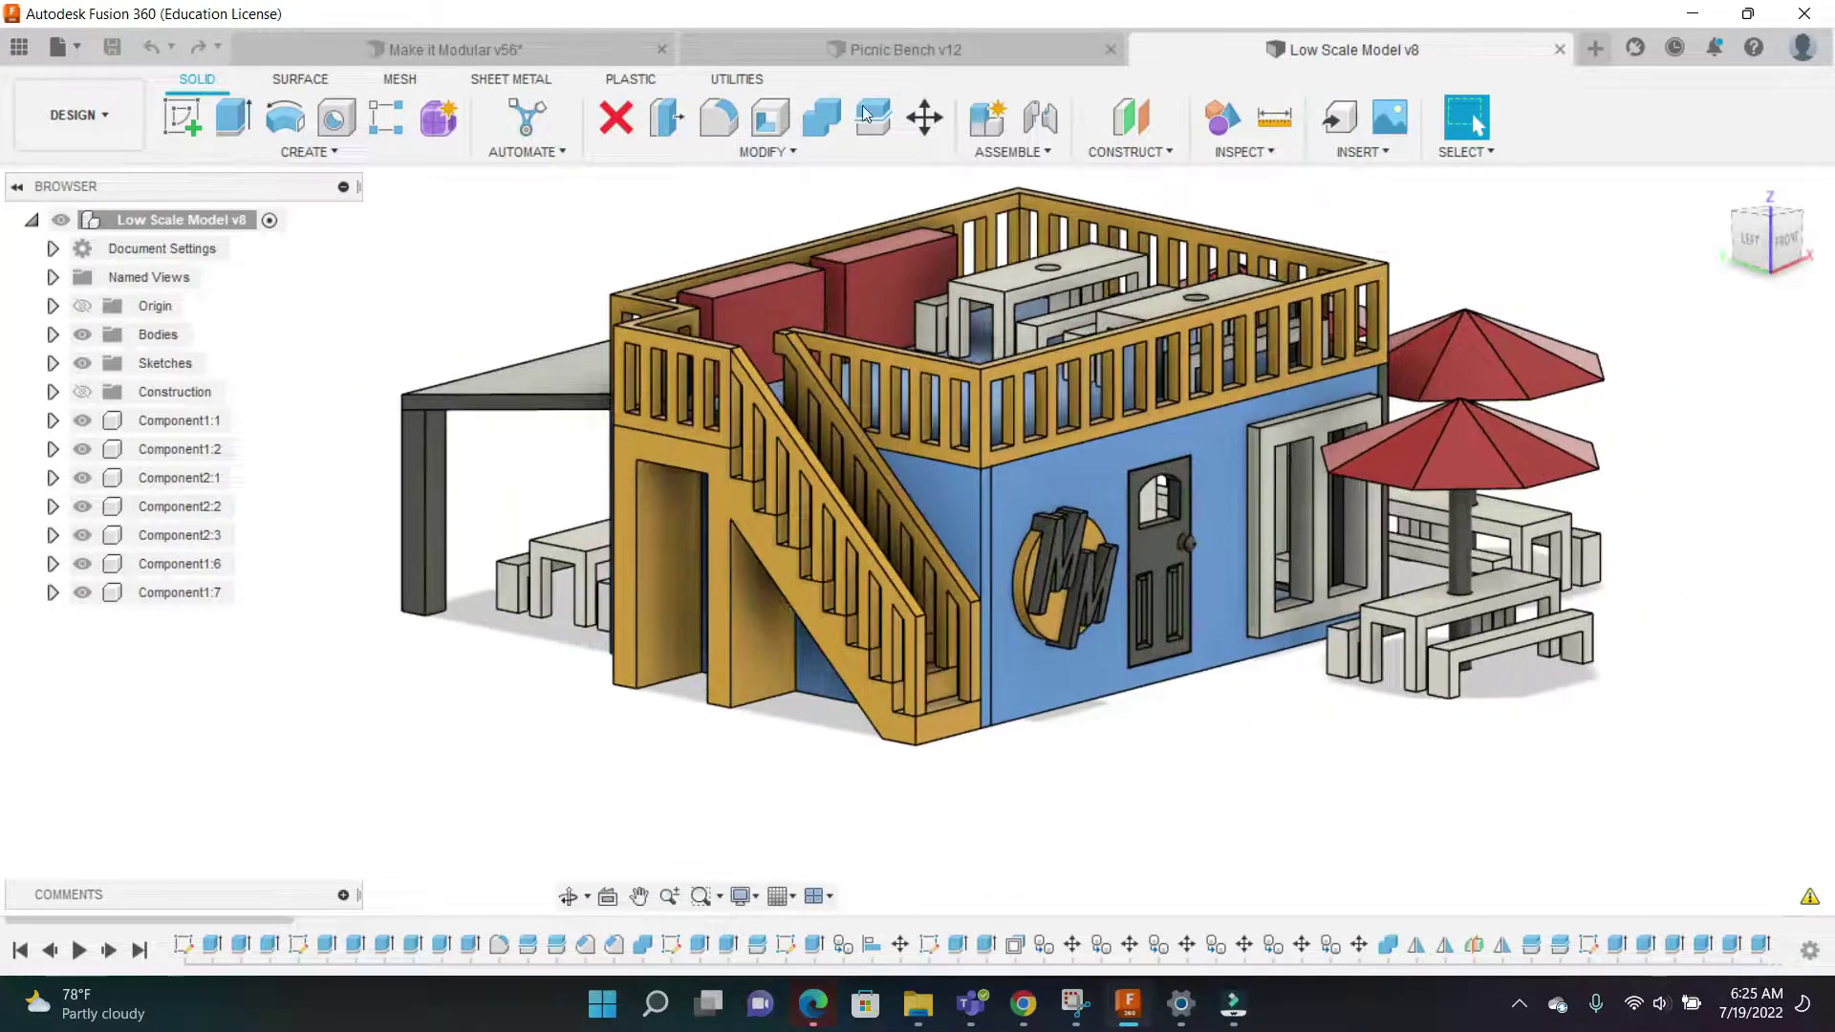
Return to the Make it Modular v56 design and view the full detailed building from the front
{"action": "left_click", "coordinate": [455, 46]}
{"action": "key", "text": "ctrl+Tab"}
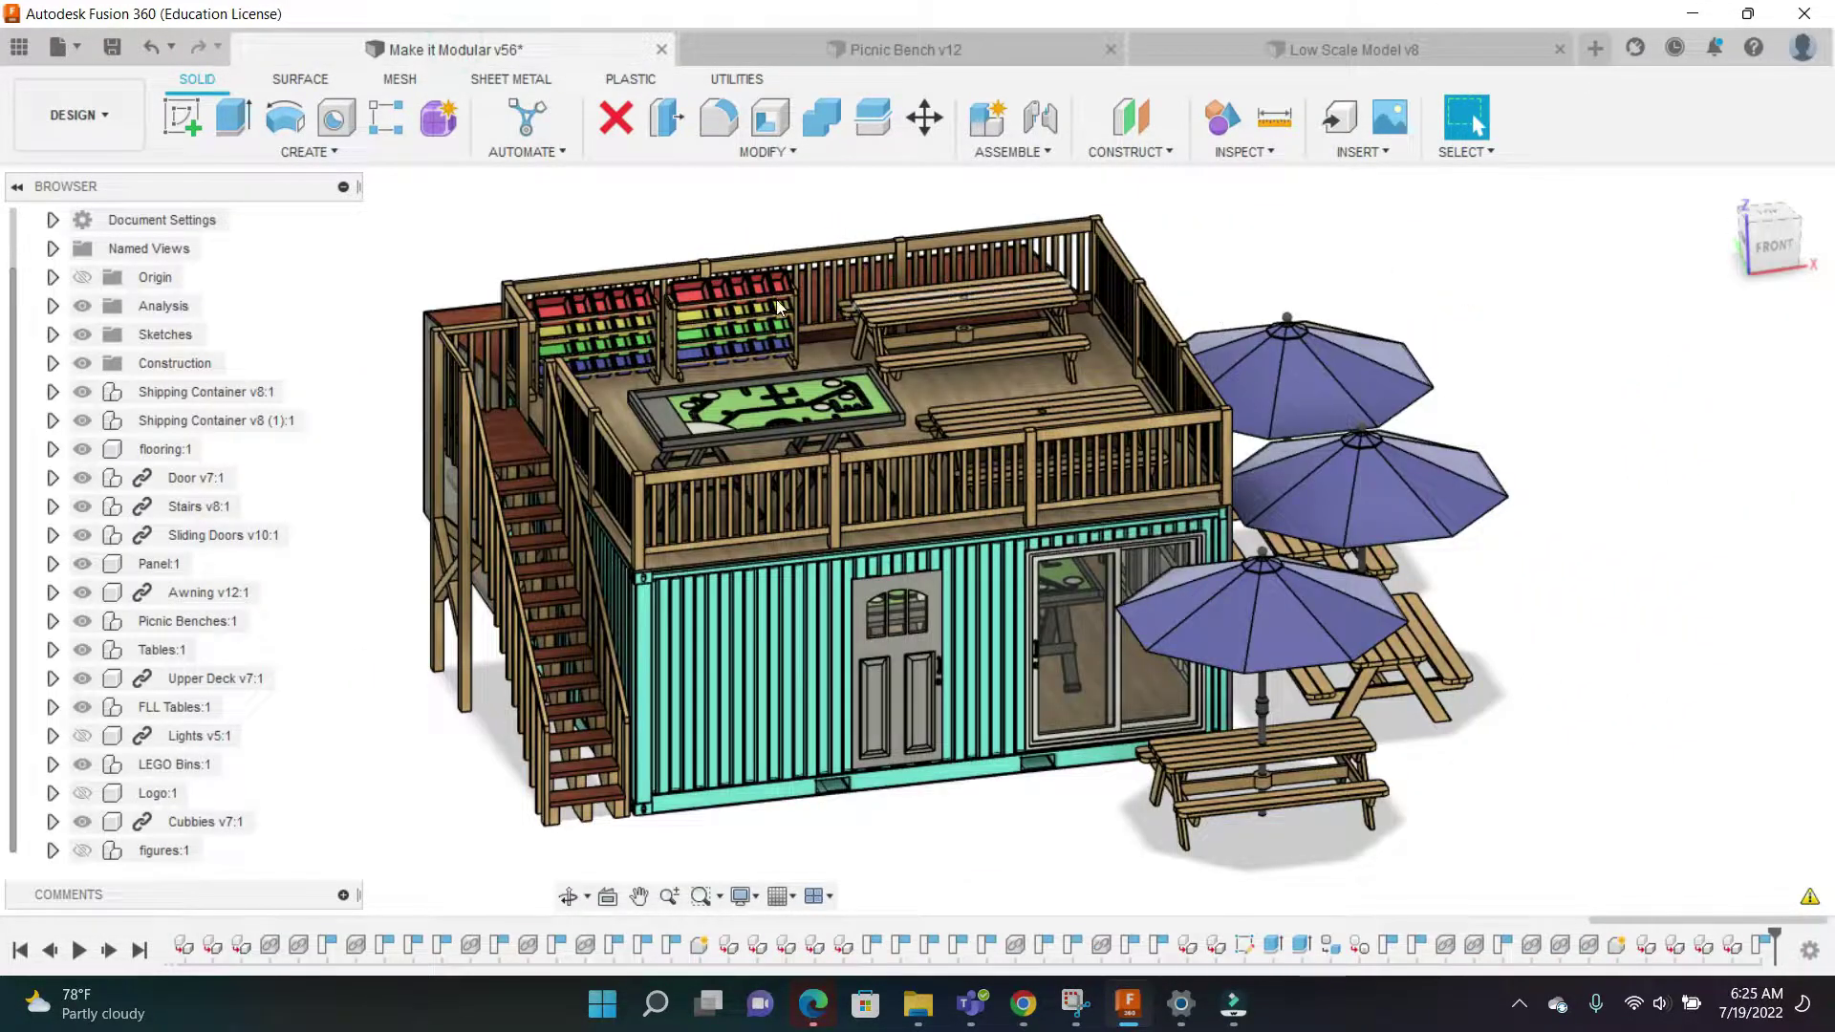
{"action": "scroll", "coordinate": [779, 306], "scroll_direction": "up", "scroll_amount": 2}
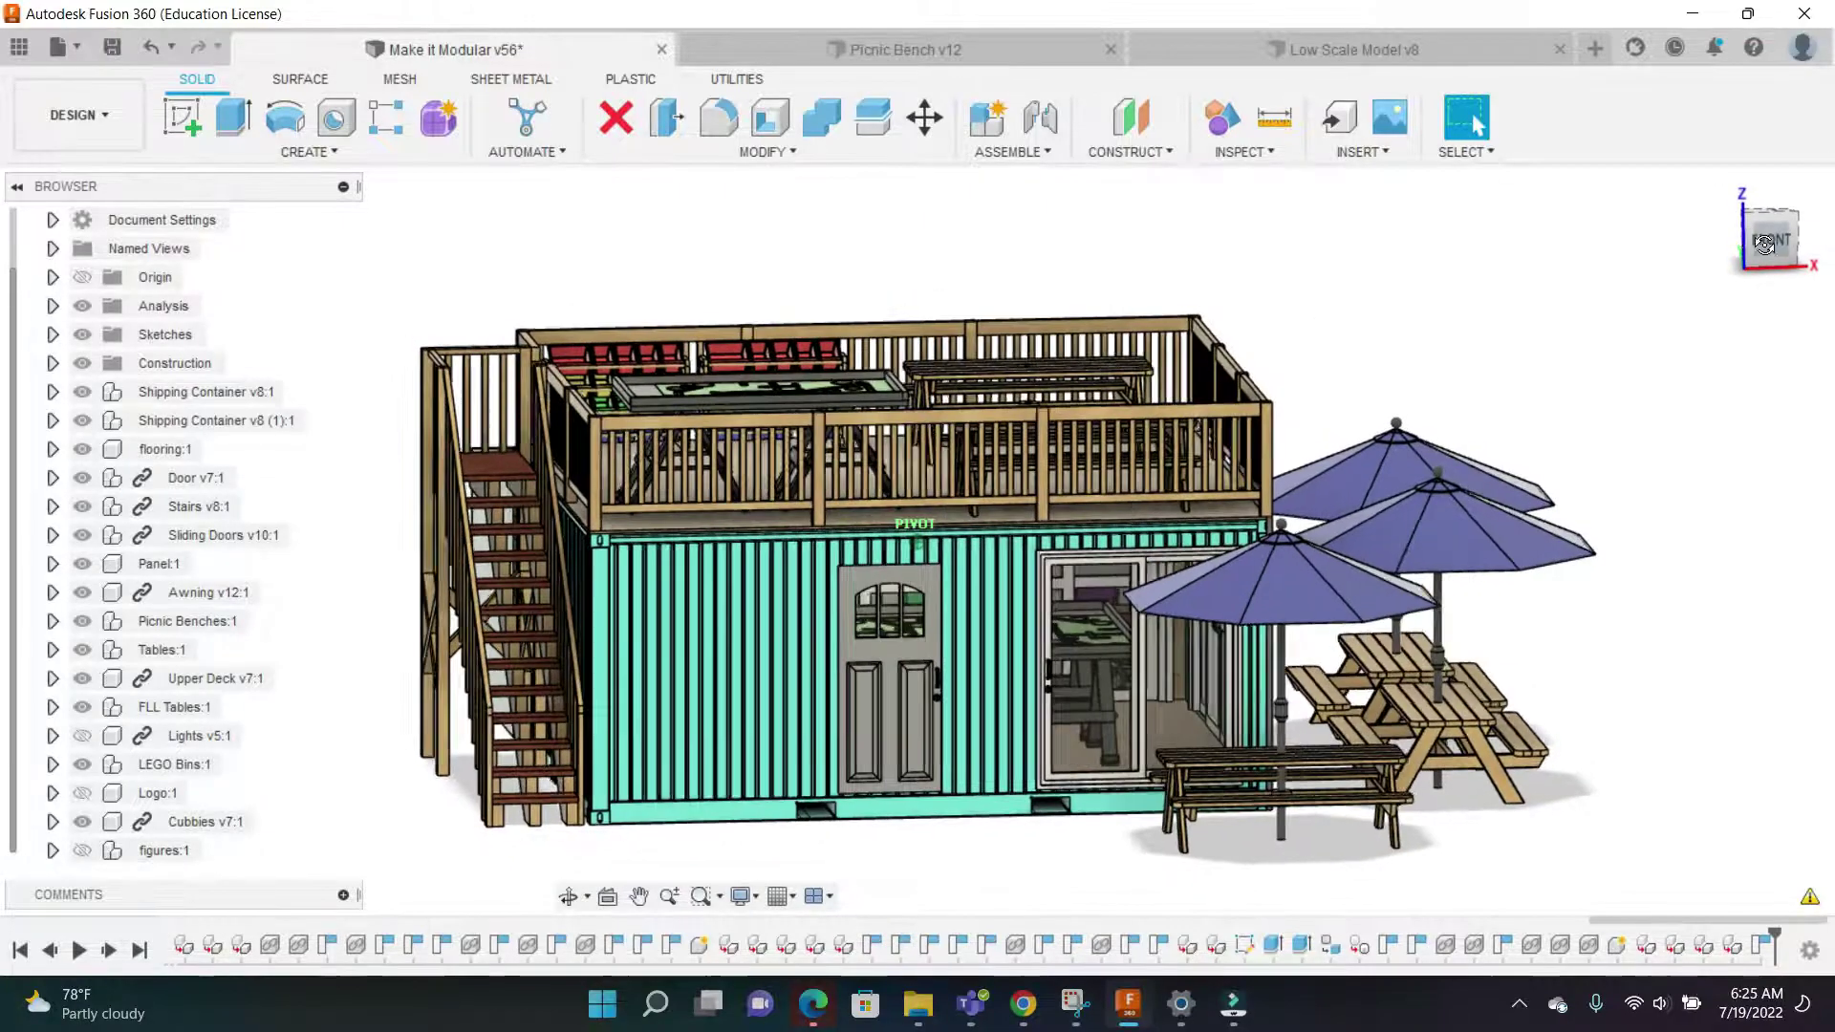